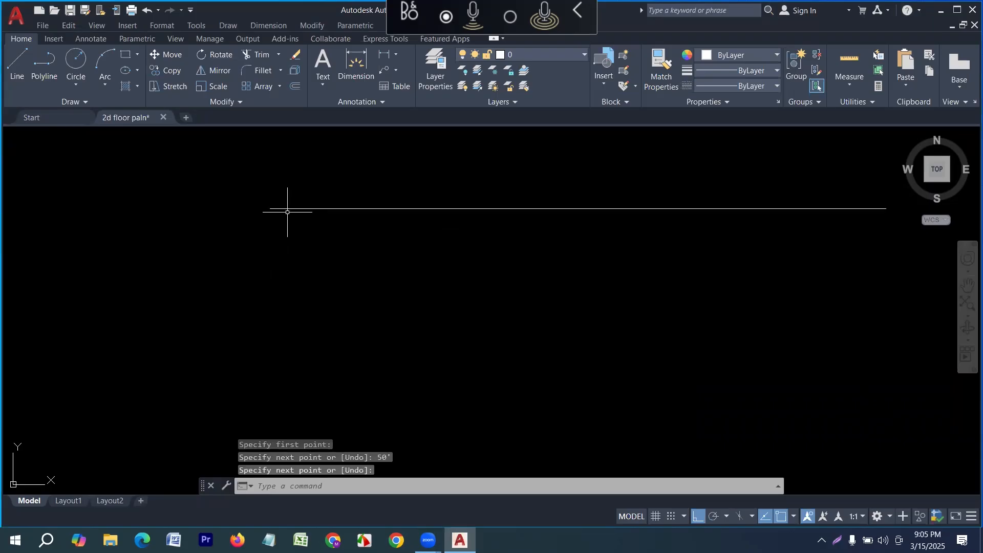
Draw a vertical line straight down from the left end of the 50' horizontal line.
key("Return")
left_click(269, 208)
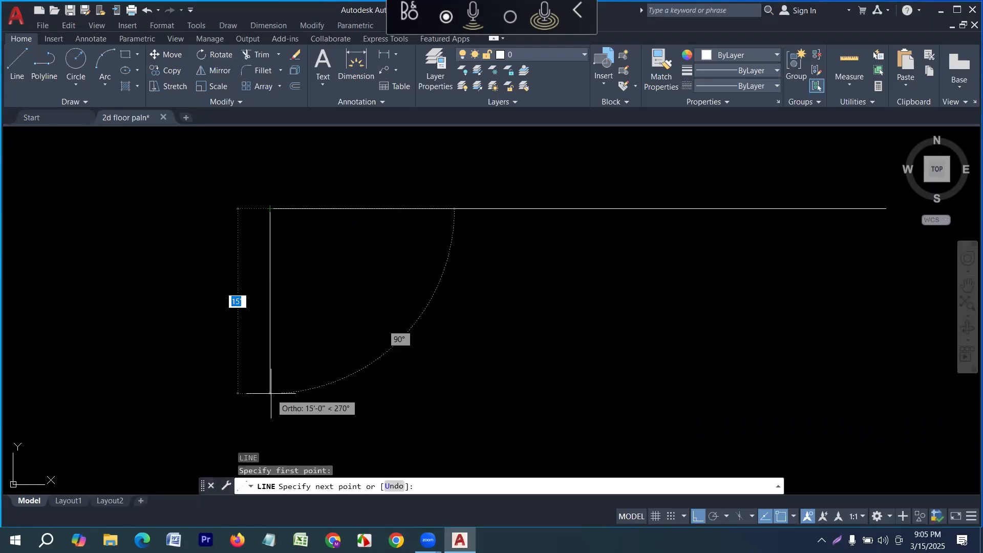
type("5")
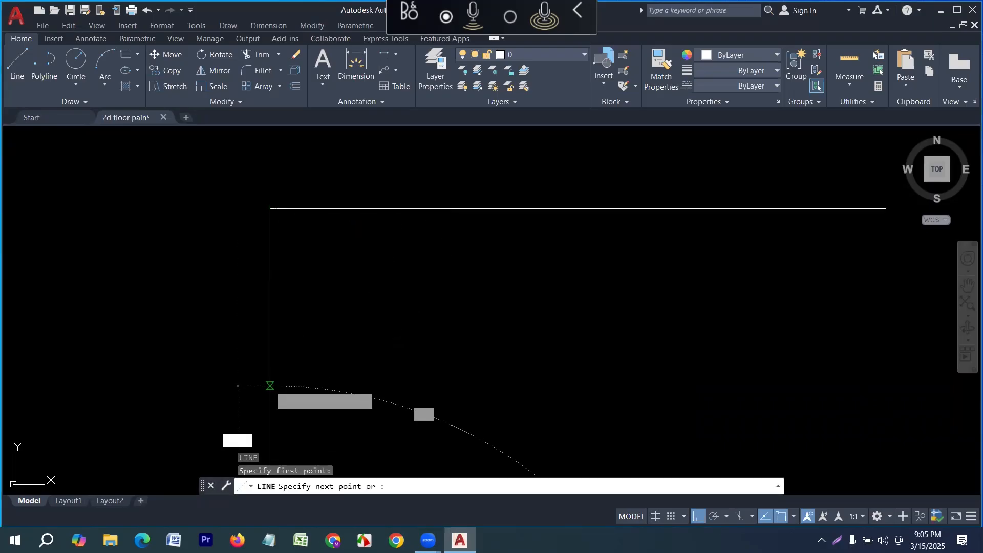
key("Return")
Offset the left vertical line and the top horizontal line 5" inward to form the outer wall thickness.
scroll(322, 358, "down", 4)
mouse_move(323, 358)
middle_mouse_down()
mouse_move(276, 284)
mouse_move(277, 326)
middle_mouse_up()
scroll(279, 256, "up", 2)
type("o")
key("Return")
type("5")
key("Return")
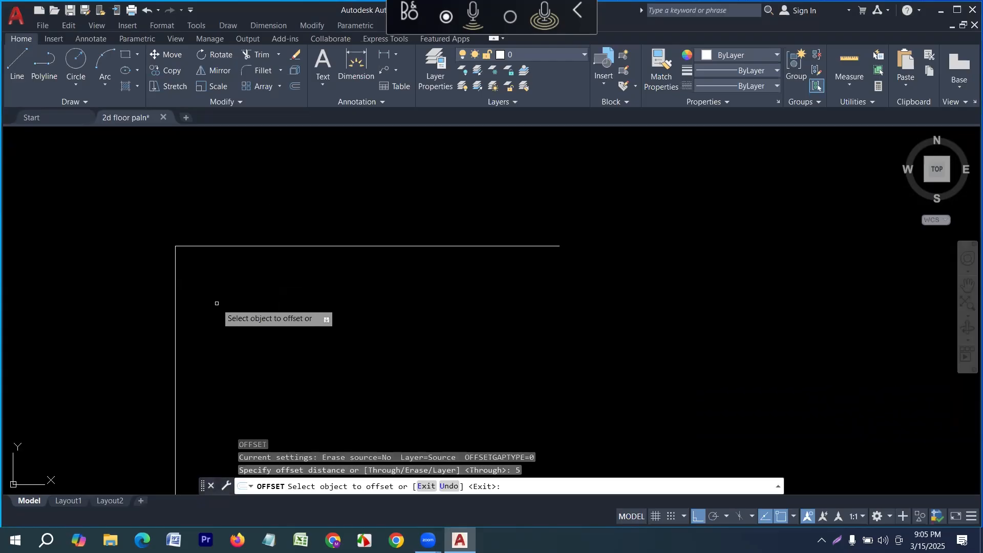
left_click(176, 292)
left_click(215, 266)
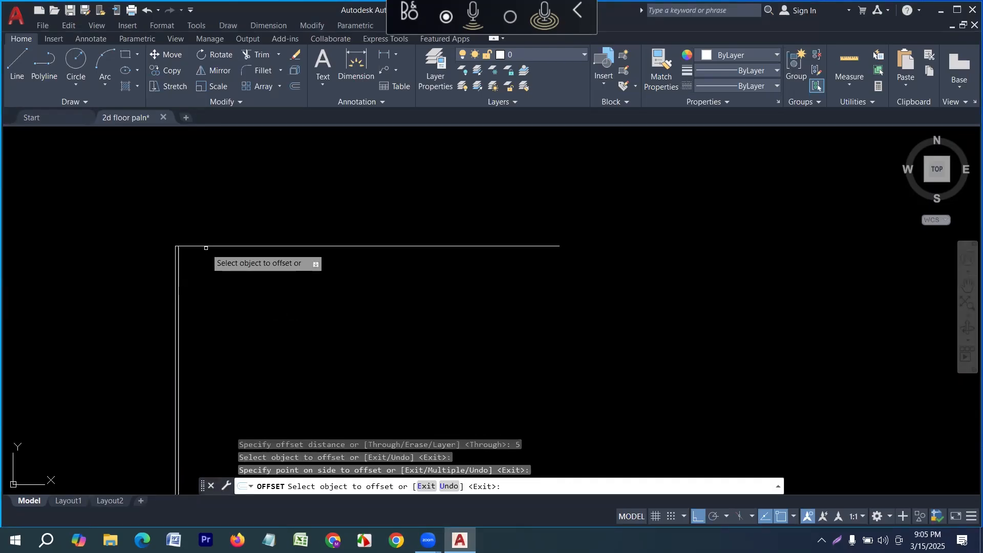
left_click(206, 246)
left_click(205, 292)
scroll(209, 251, "up", 3)
scroll(215, 244, "up", 2)
key("Escape")
Offset the inner line of the left outer wall 10' to the right for the first room's width.
middle_click_drag(187, 277, 270, 278)
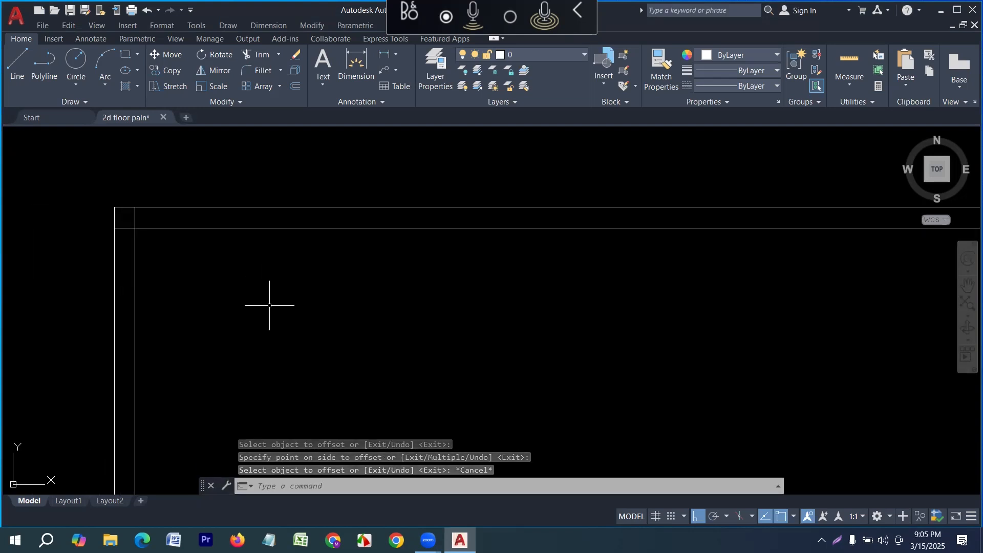
key("Escape")
key("Escape")
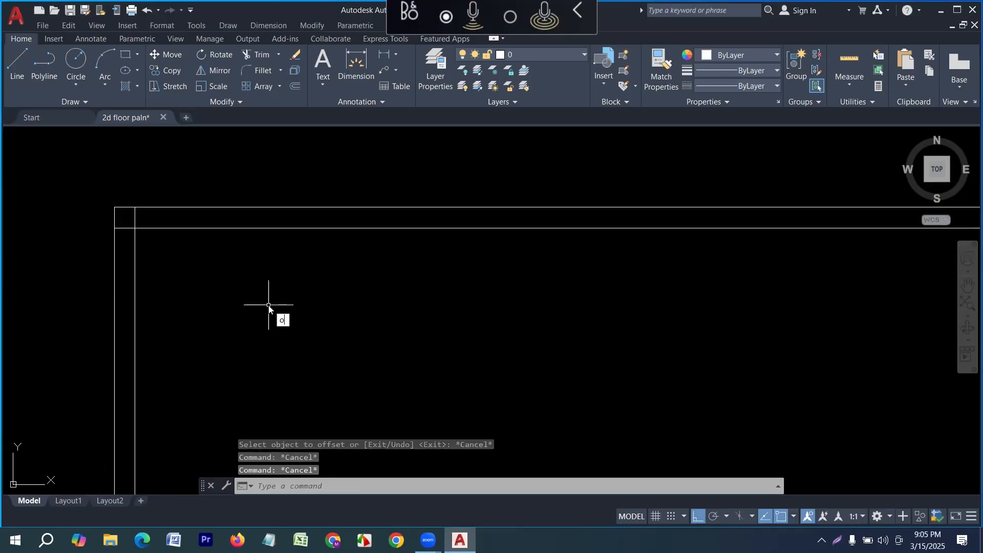
key("Return")
type("10'")
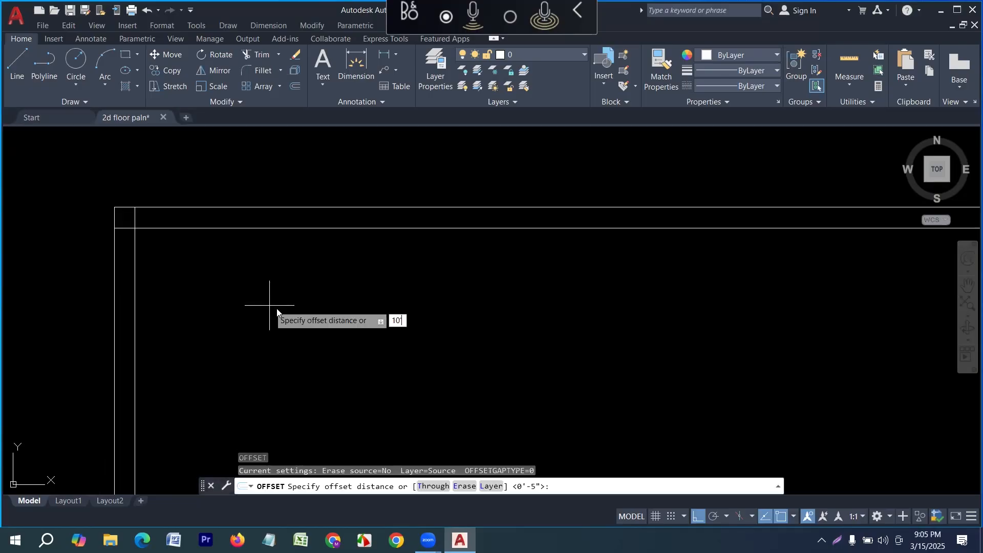
key("Return")
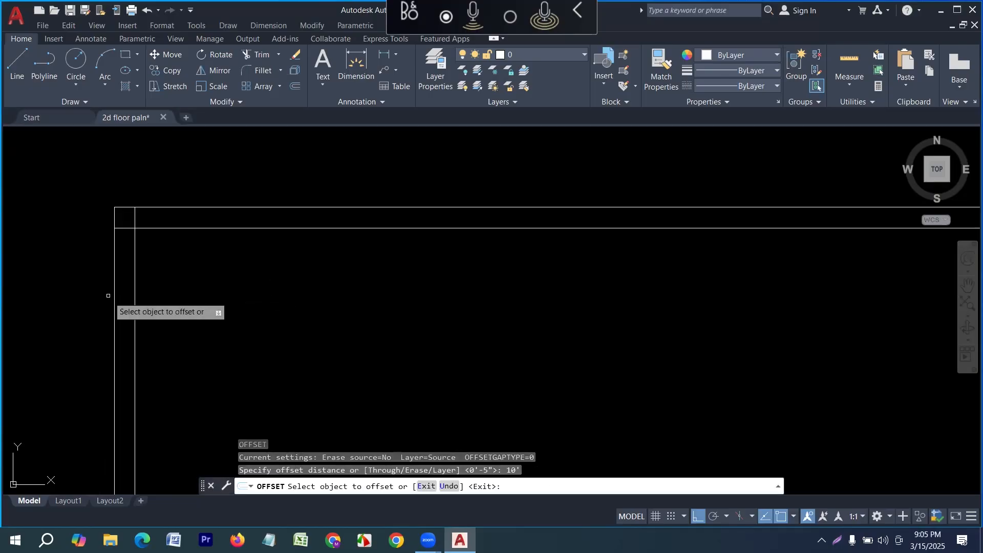
left_click(134, 330)
left_click(343, 318)
scroll(342, 302, "down", 4)
key("Return")
Offset the first partition line 5" to the right to give that wall its thickness.
key("Return")
type("5")
key("Return")
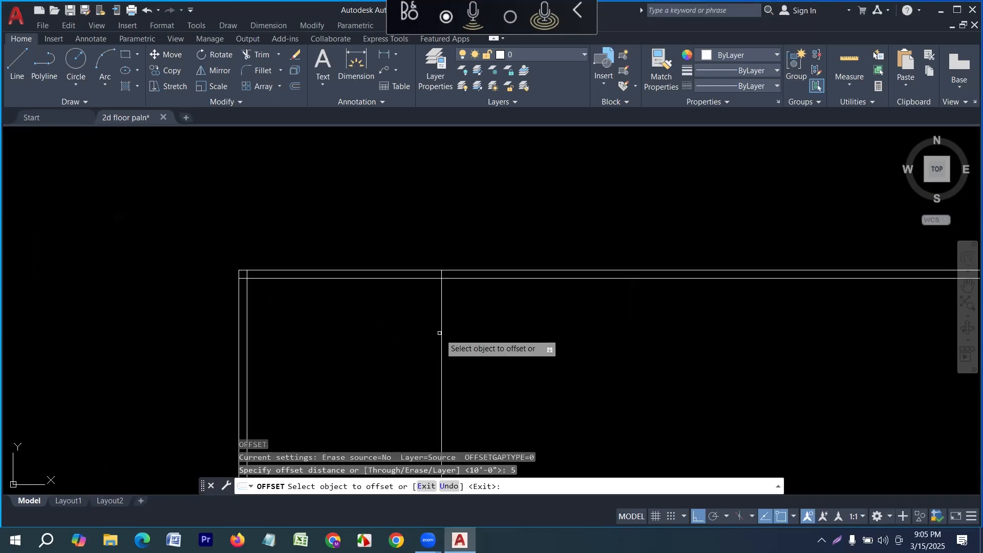
left_click(441, 330)
left_click(564, 352)
middle_click_drag(563, 352, 482, 362)
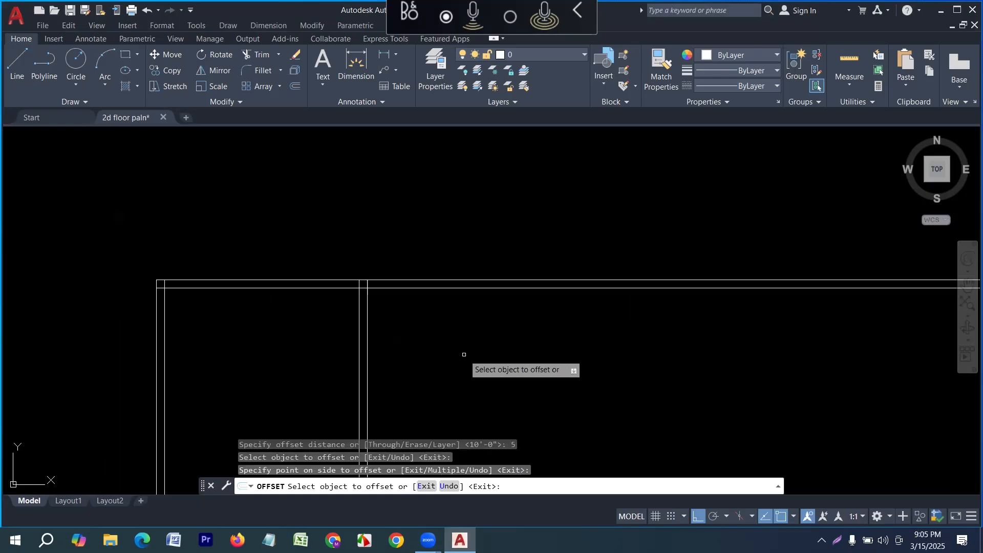
key("Return")
Offset the right line of the first partition wall 7'6" to the right for the second room's width.
key("Return")
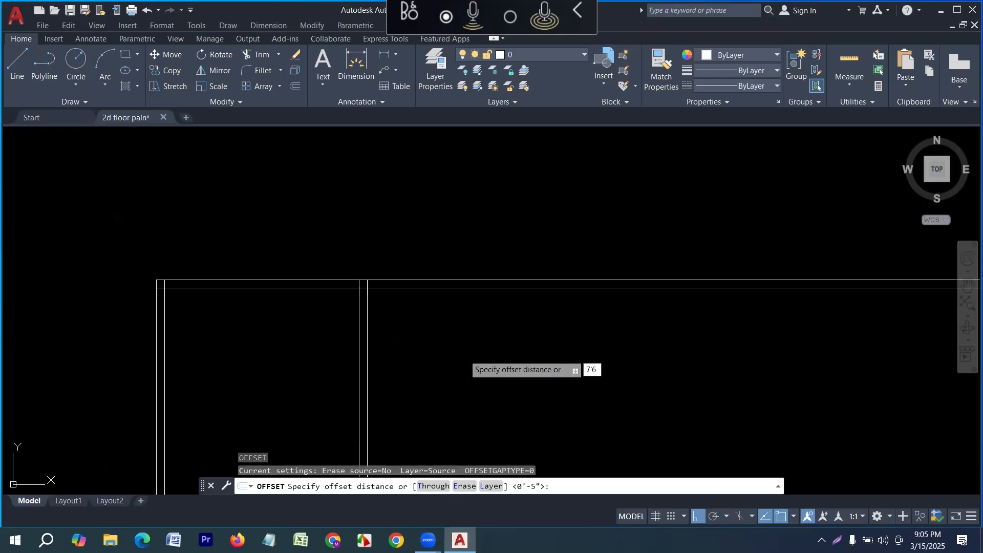
key("Return")
left_click(368, 352)
left_click(487, 347)
middle_click_drag(582, 350, 398, 348)
key("Return")
Offset the second partition line 5" to the right to give that wall its thickness.
key("Return")
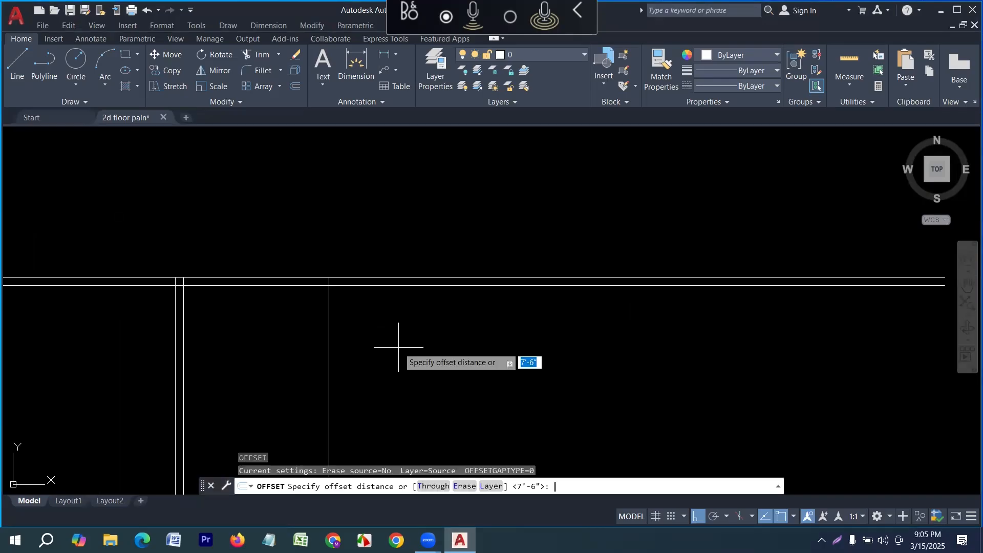
key("Return")
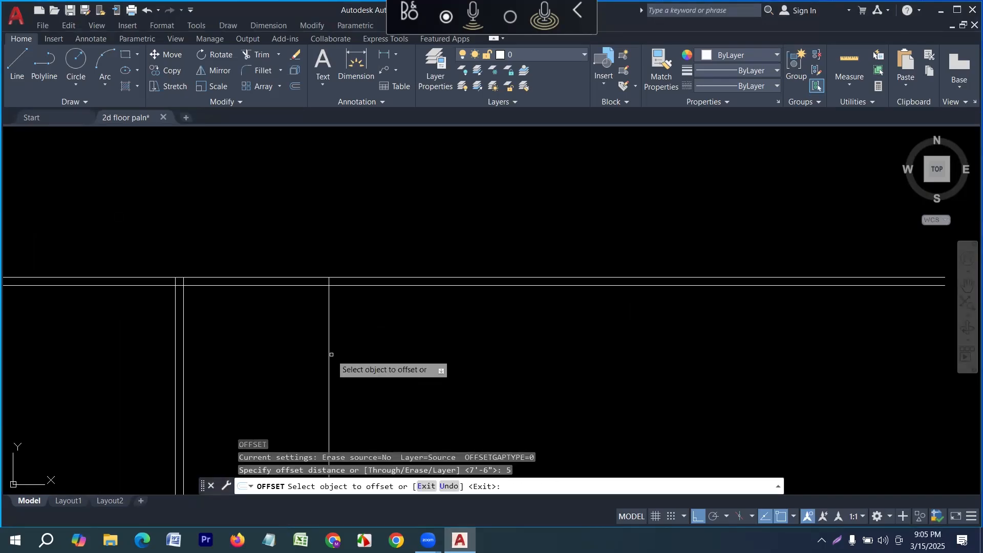
left_click(332, 354)
left_click(519, 340)
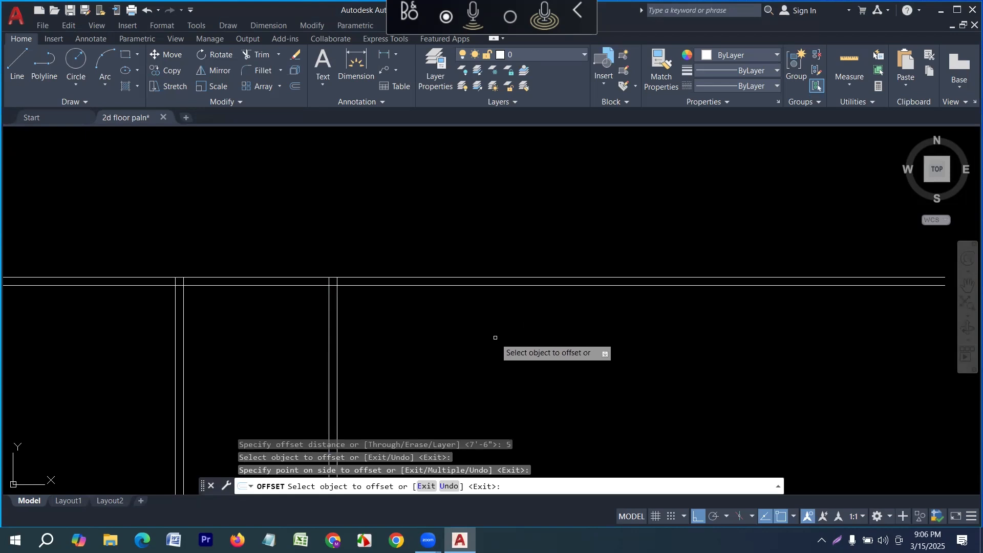
key("Return")
Offset the right line of the second partition wall 7'6" to the right for the third room's width.
key("Return")
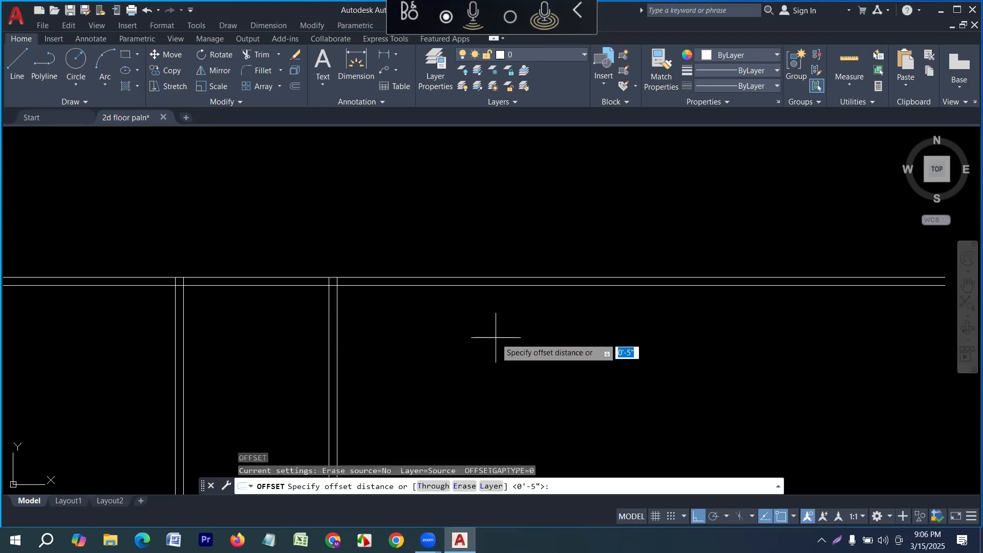
key("Return")
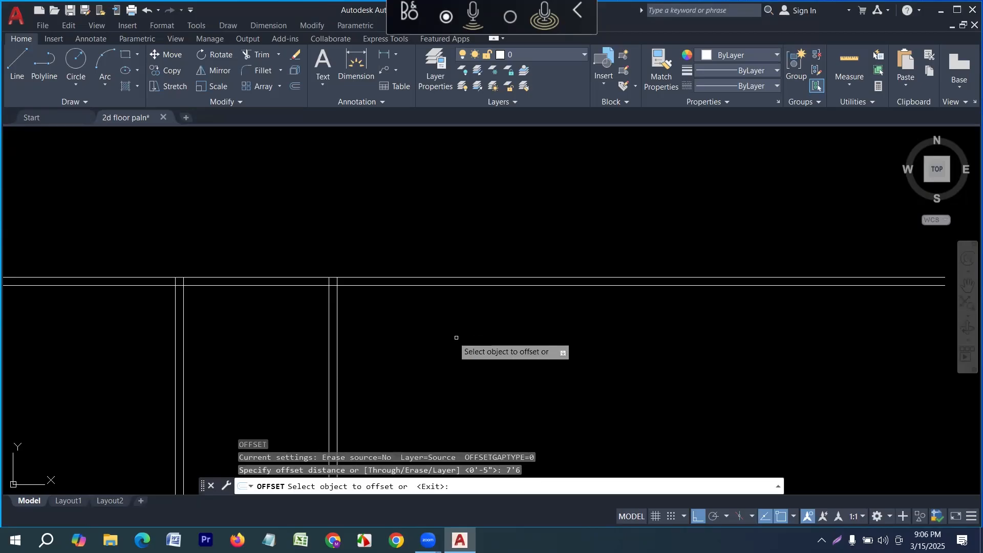
left_click(337, 344)
left_click(455, 339)
key("Return")
Offset the third partition line 5" to the right to give that wall its thickness.
key("Return")
type("5")
key("Return")
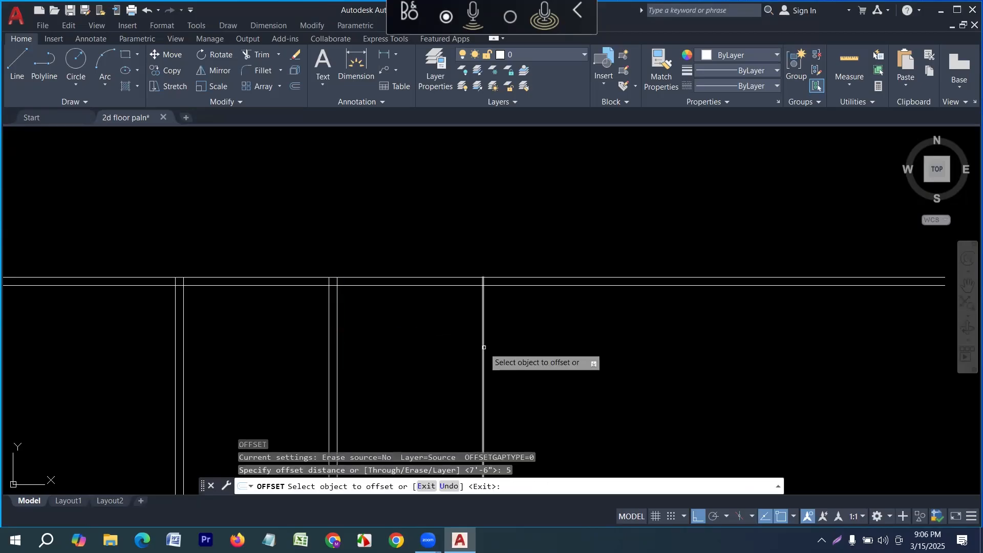
left_click(483, 343)
left_click(552, 346)
scroll(517, 358, "down", 2)
scroll(487, 354, "down", 2)
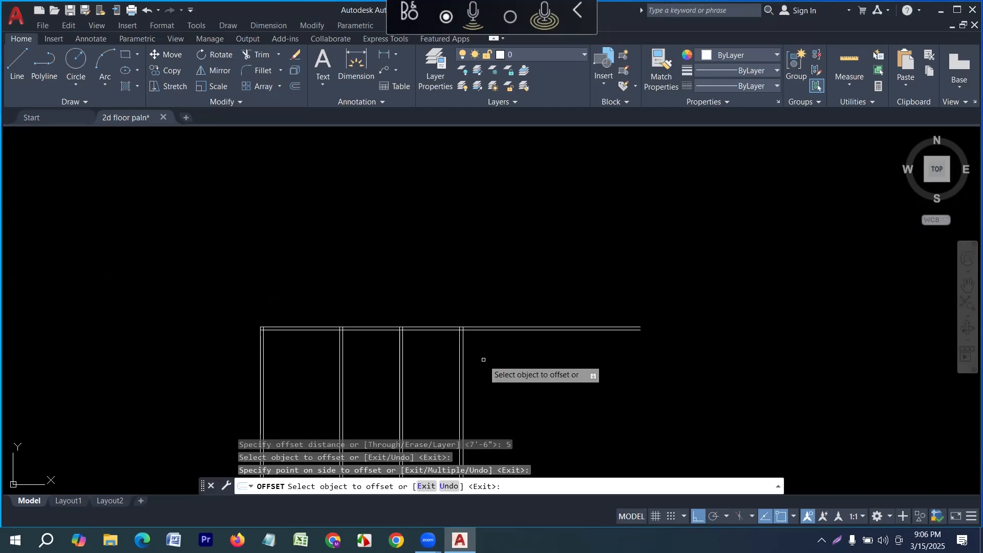
key("Return")
Offset the right line of the third partition wall 10' to the right for the fourth room's width.
key("Return")
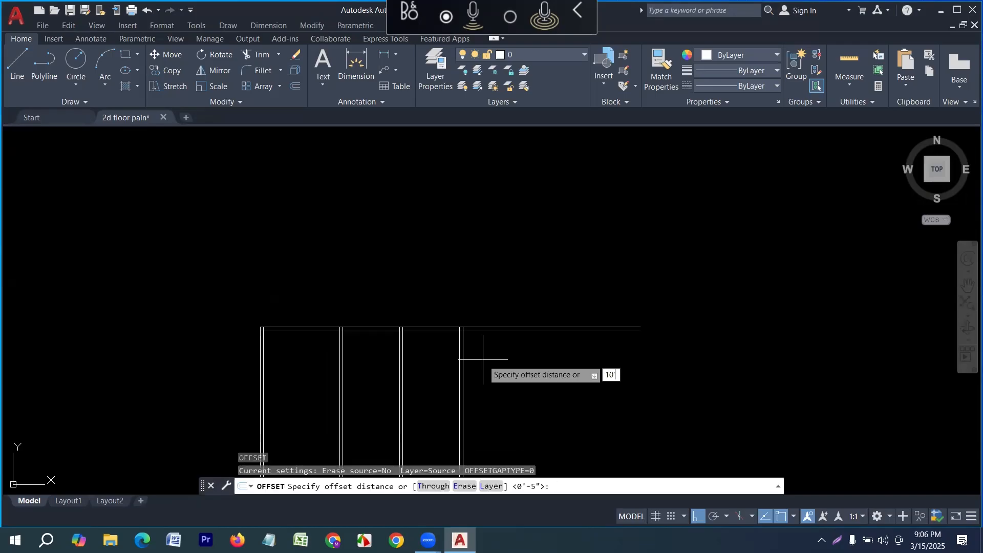
type("10'")
key("Return")
left_click(462, 358)
left_click(554, 359)
key("Return")
Offset the newest vertical line 5" outward to complete the right outer wall.
key("Return")
type("5")
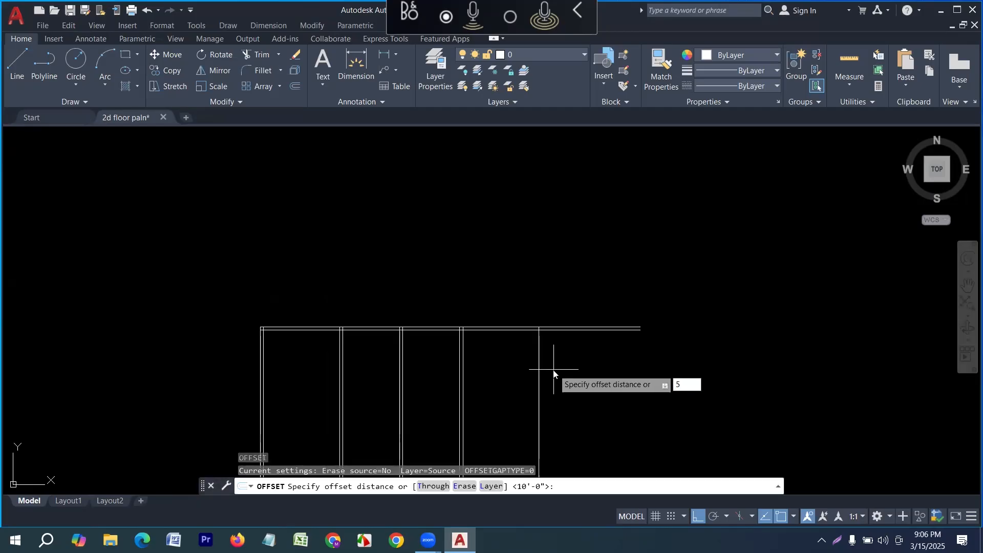
key("Return")
left_click(539, 376)
left_click(616, 387)
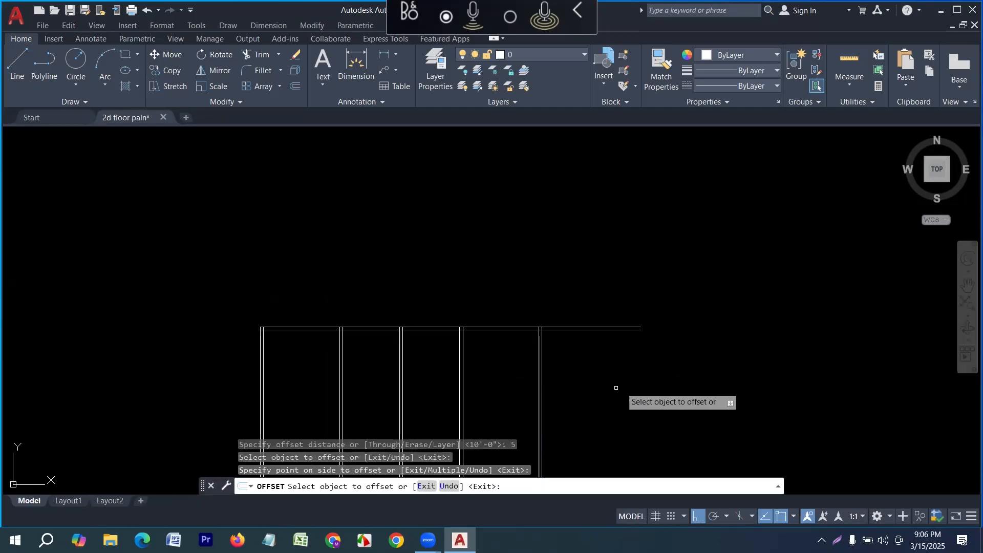
key("Escape")
key("Escape")
key("Escape")
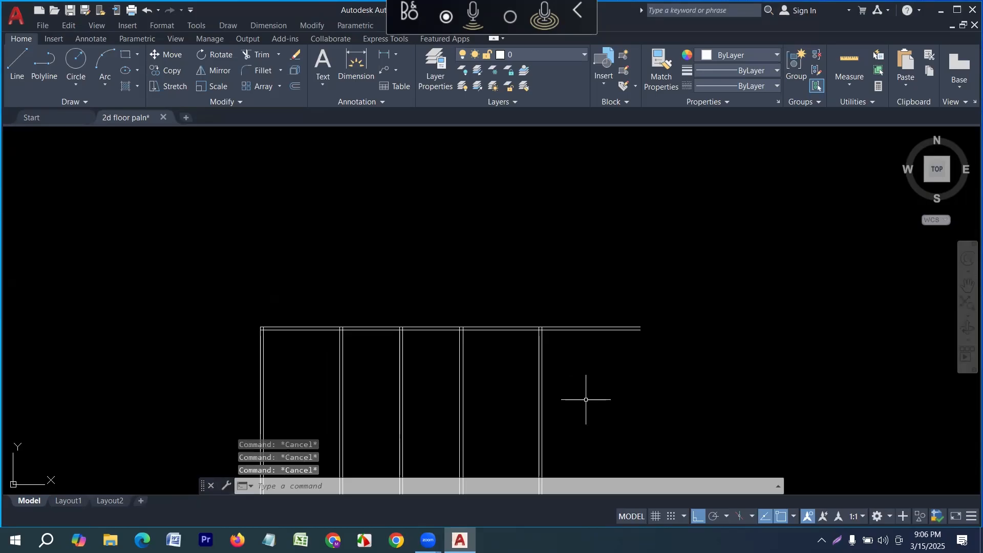
Trim the overhanging ends of both top wall lines beyond the right outer wall.
key("Return")
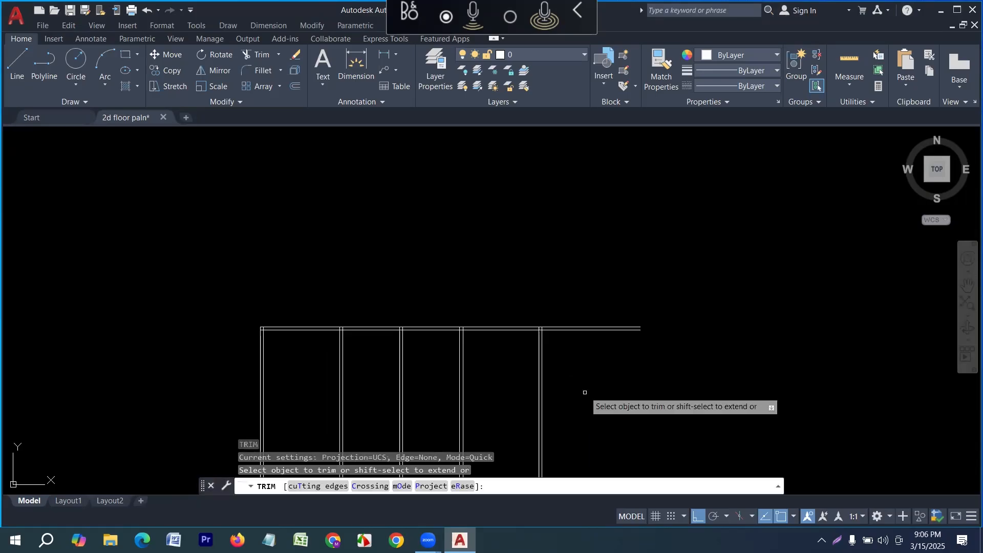
left_click(585, 383)
left_click(584, 280)
scroll(456, 353, "up", 2)
scroll(486, 328, "down", 4)
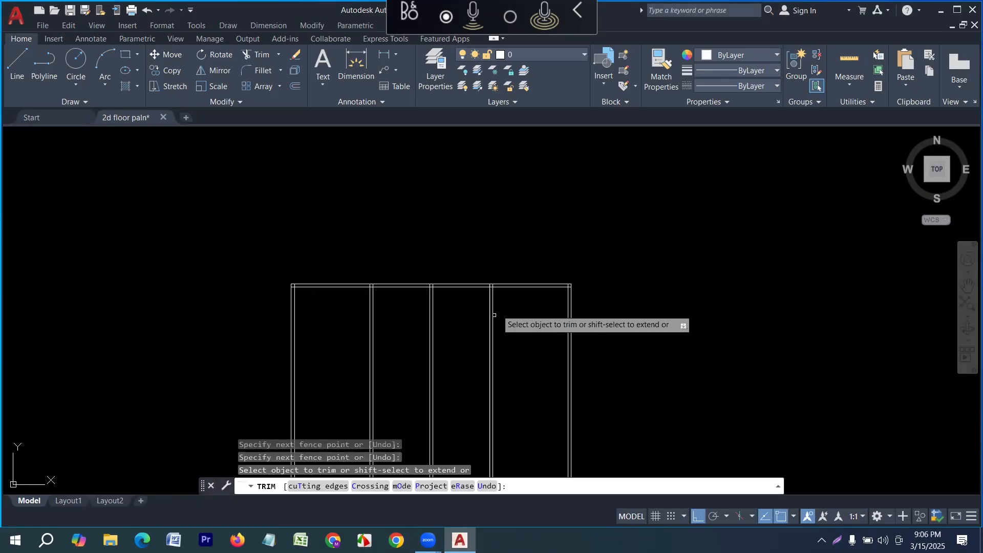
scroll(490, 341, "up", 2)
key("Escape")
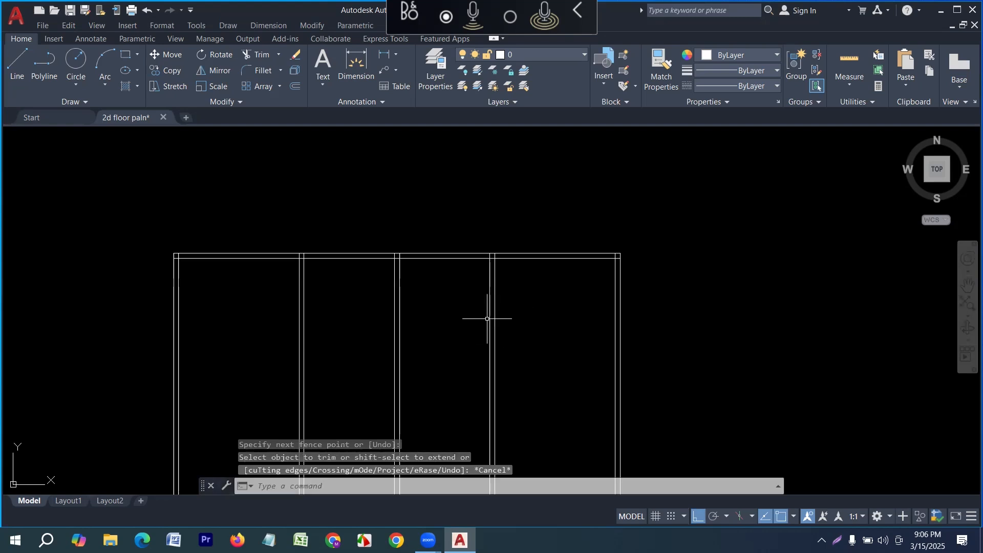
key("Escape")
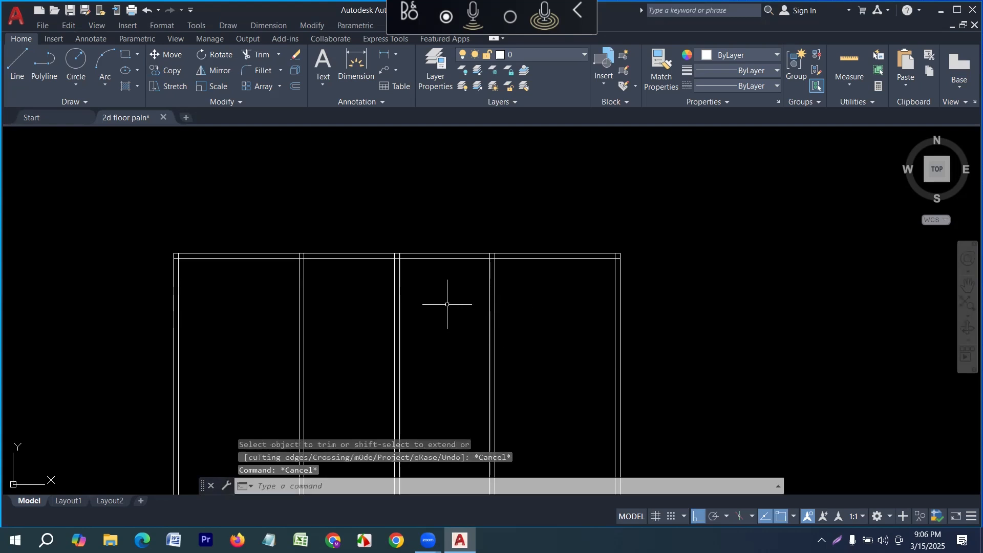
Offset the inner line of the top wall 10' downward for the depth of the upper rooms.
key("Escape")
type("o")
key("Return")
type("10'")
key("Return")
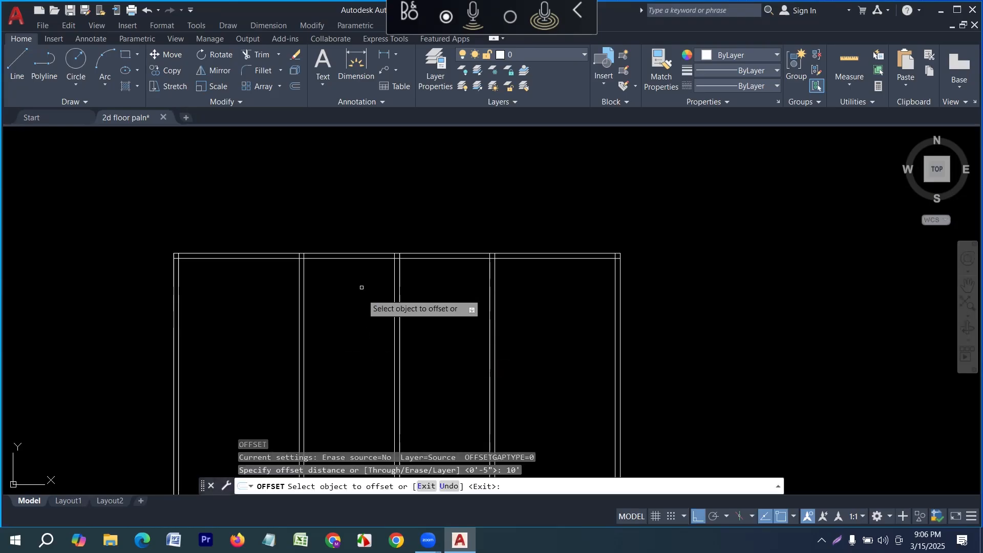
left_click(358, 259)
left_click(357, 345)
key("Return")
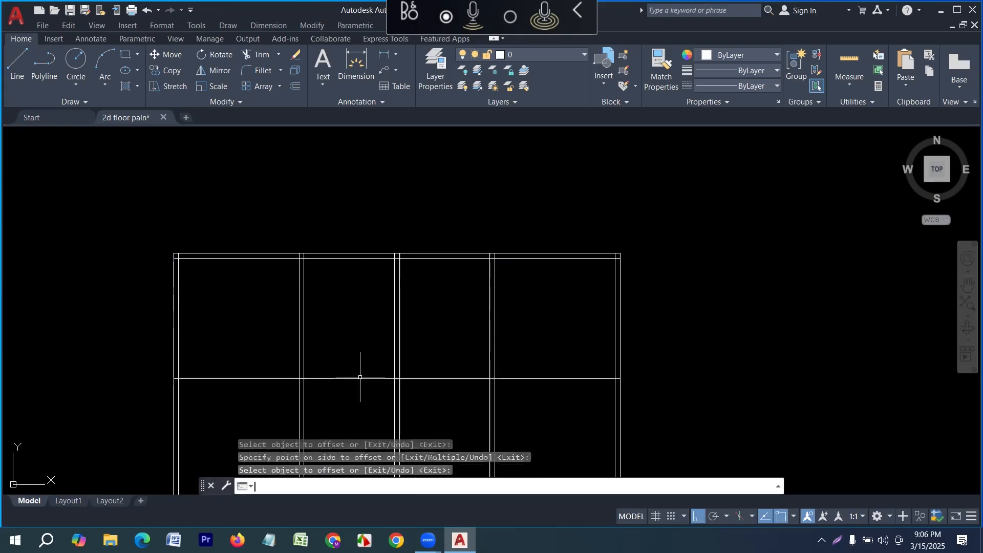
Offset the new horizontal line 5" downward to give the cross wall its thickness.
key("Return")
key("Return")
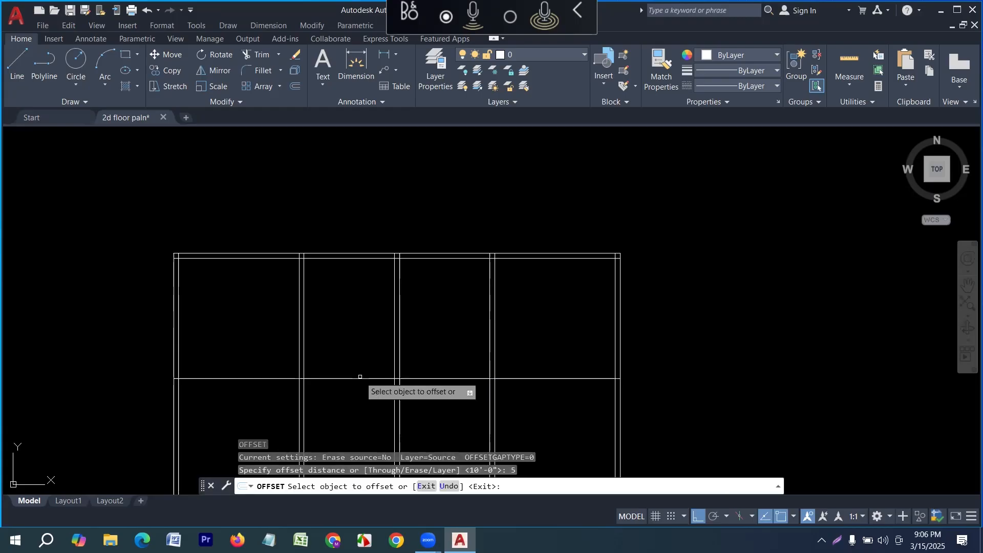
left_click(363, 378)
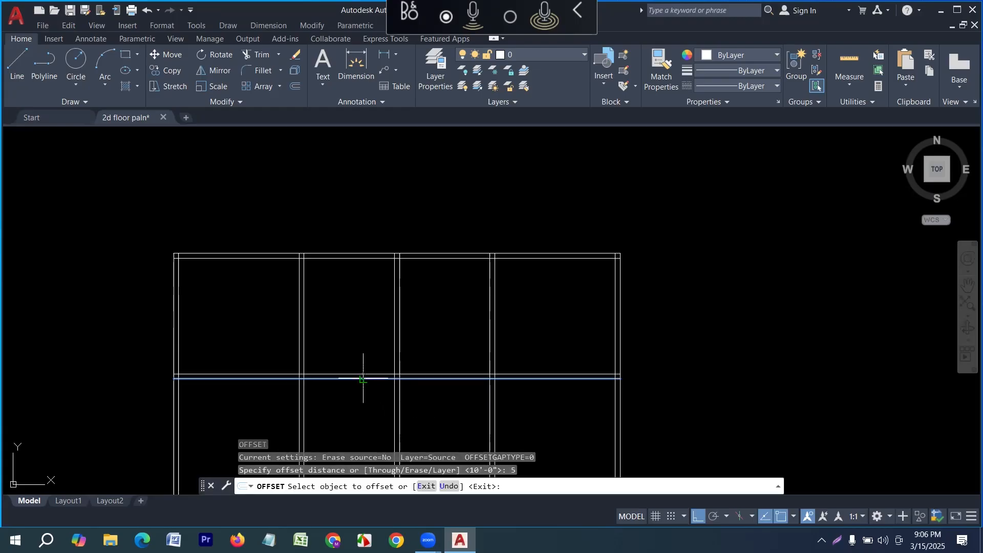
left_click(361, 421)
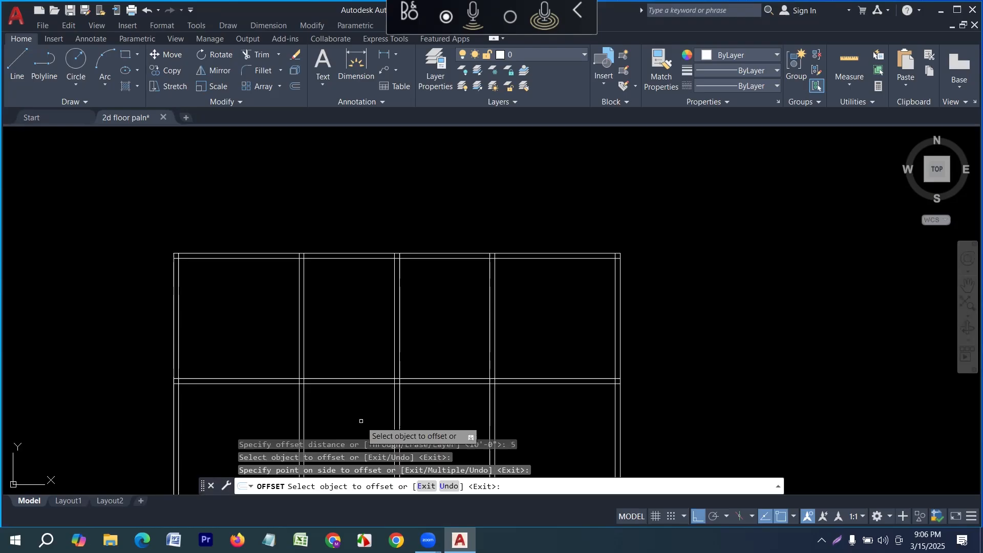
key("Escape")
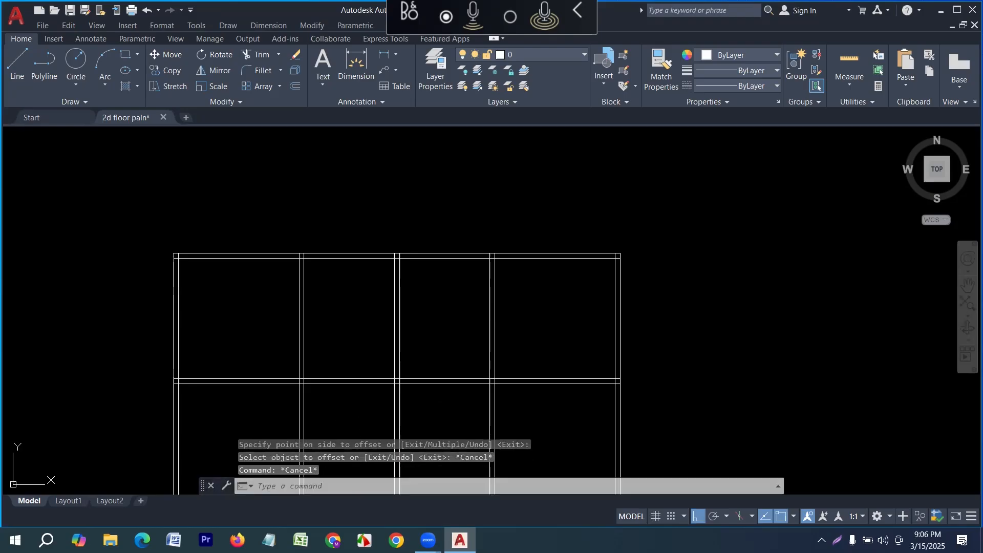
key("Return")
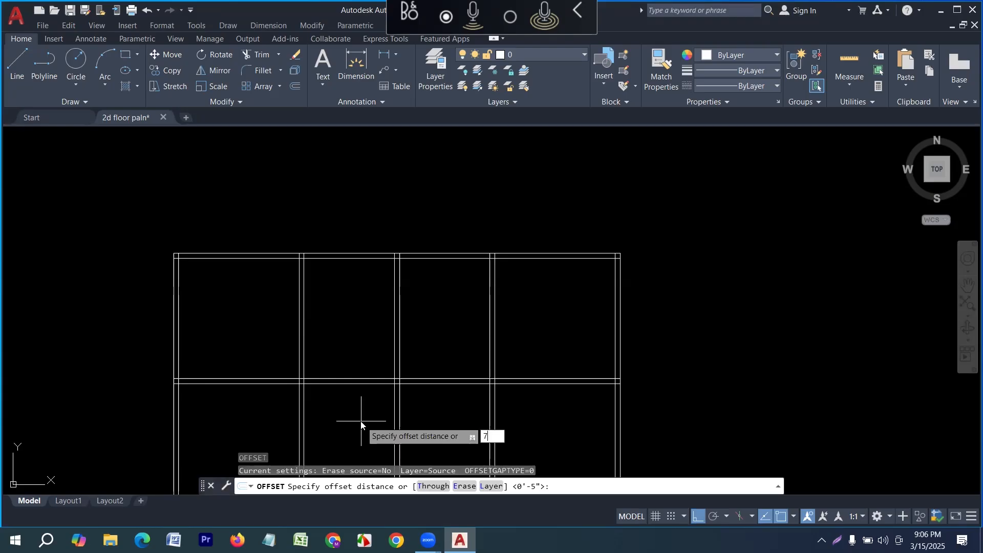
key("Return")
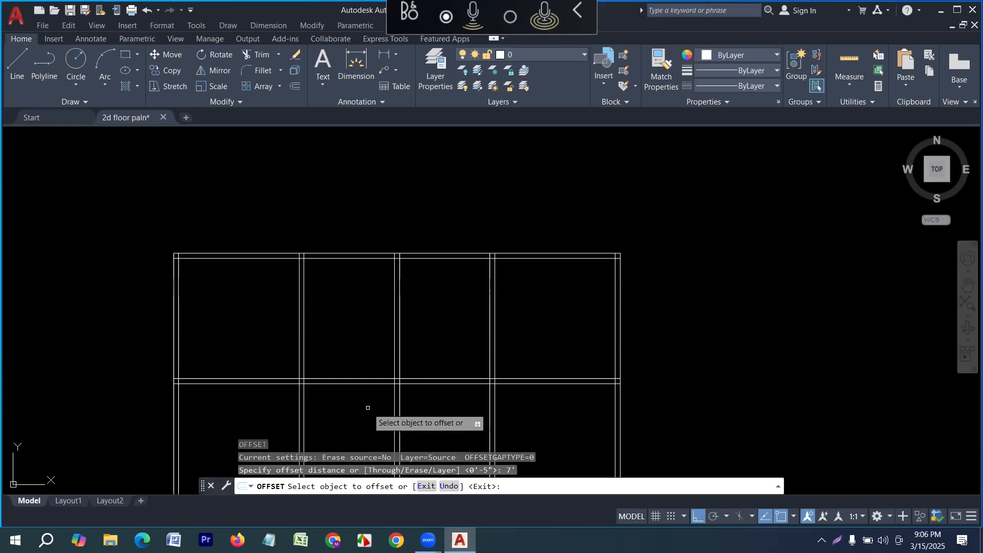
left_click(365, 379)
key("Escape")
middle_click_drag(389, 413, 410, 357)
key("Escape")
key("Escape")
Offset the lower line of the cross wall 7' downward for the depth of the middle rooms.
key("Return")
type("7")
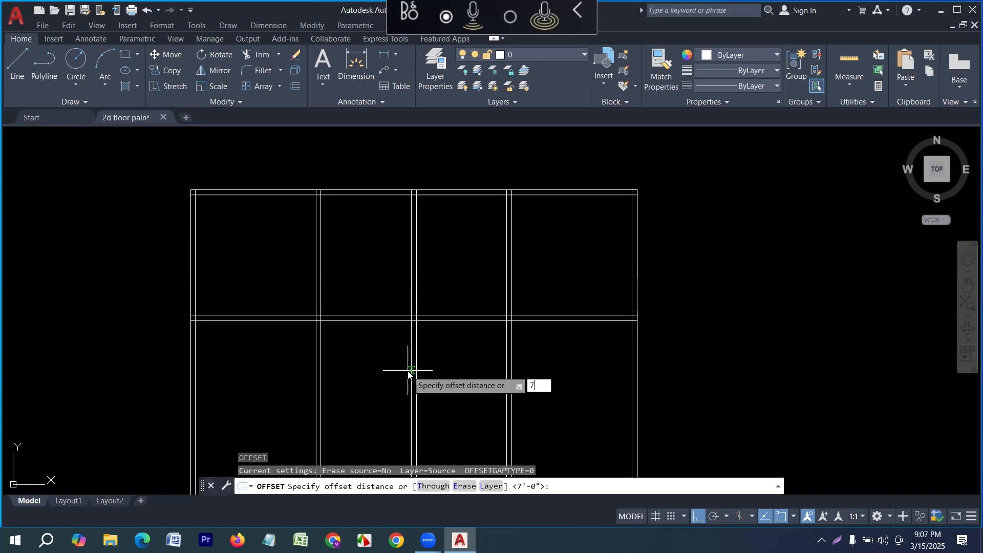
type("'")
key("Return")
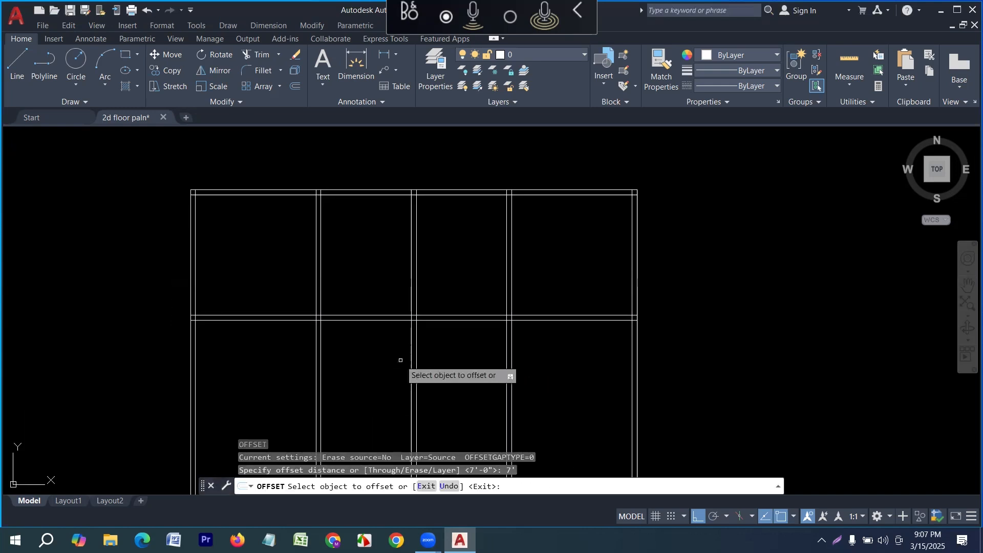
left_click(388, 321)
left_click(373, 355)
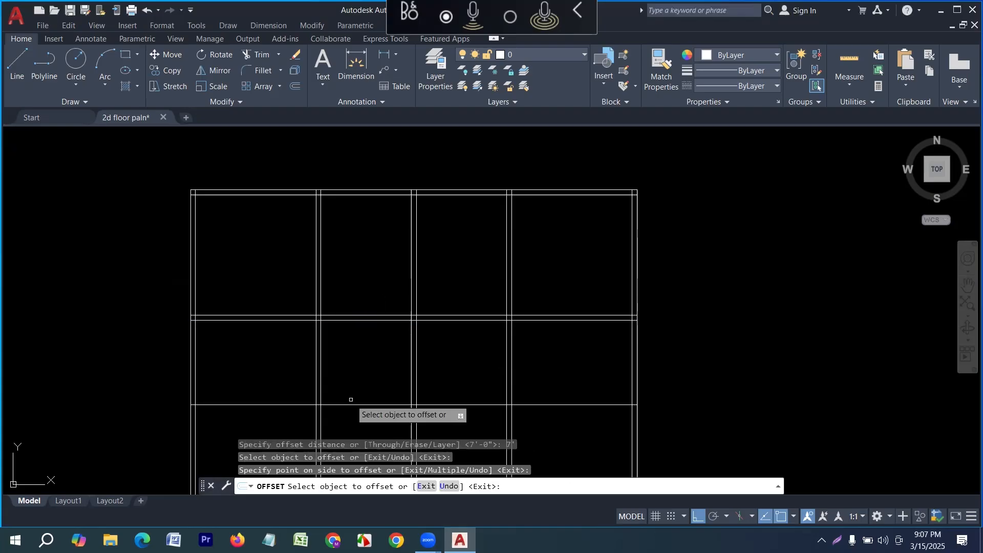
key("Return")
Offset the newest horizontal line 5" downward to give the second cross wall its thickness.
key("Return")
type("5")
key("Return")
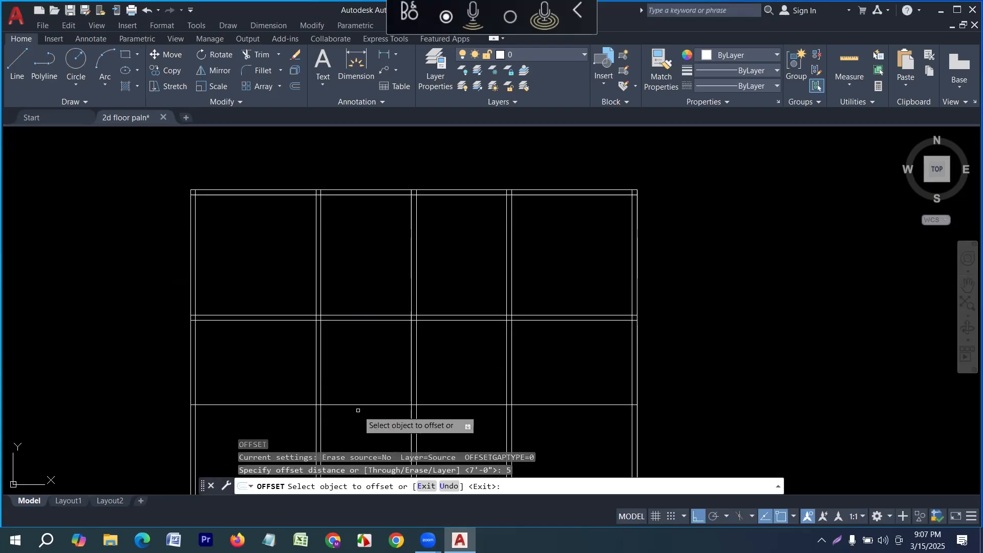
left_click(361, 406)
left_click(353, 429)
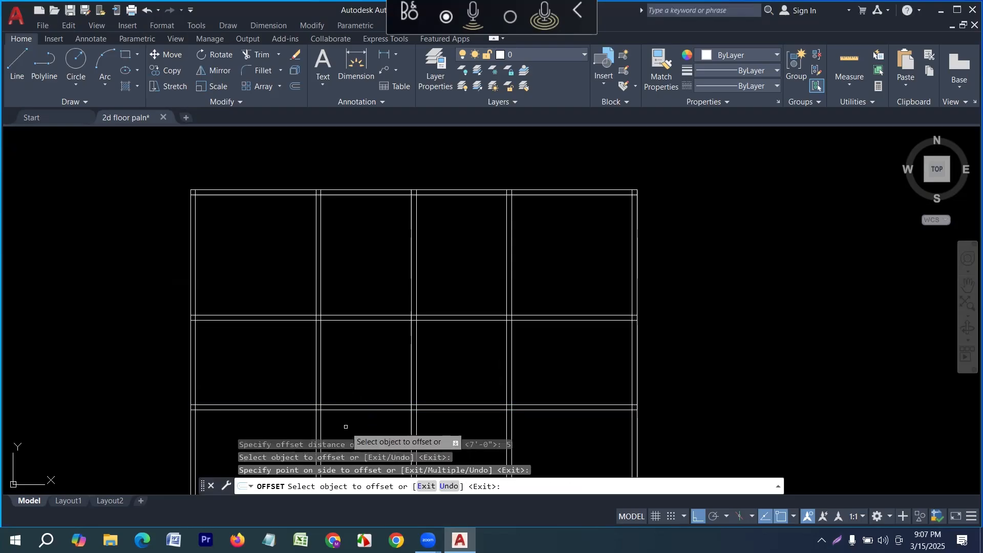
key("Return")
Offset the lower line of the second cross wall 10' downward for the depth of the lower rooms.
key("Return")
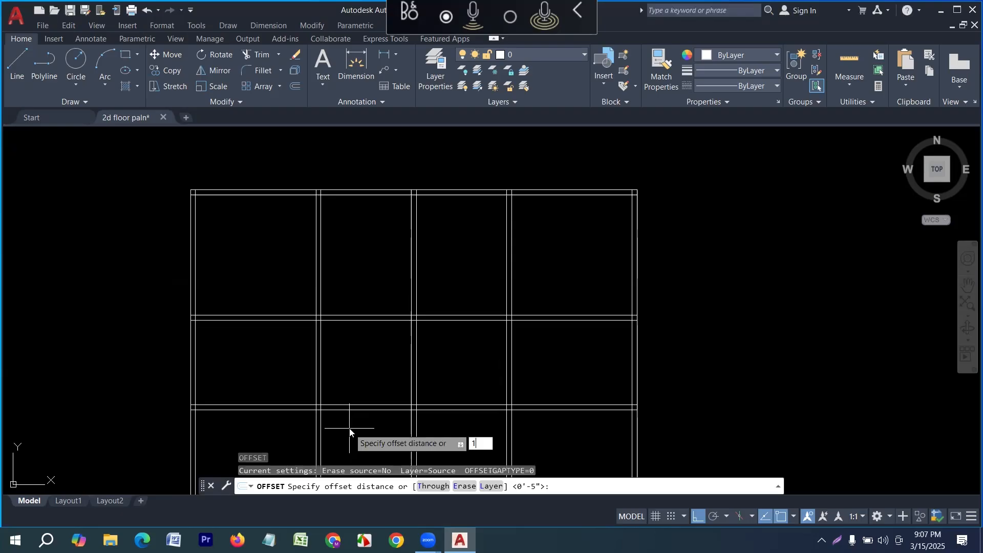
type("10'")
key("Return")
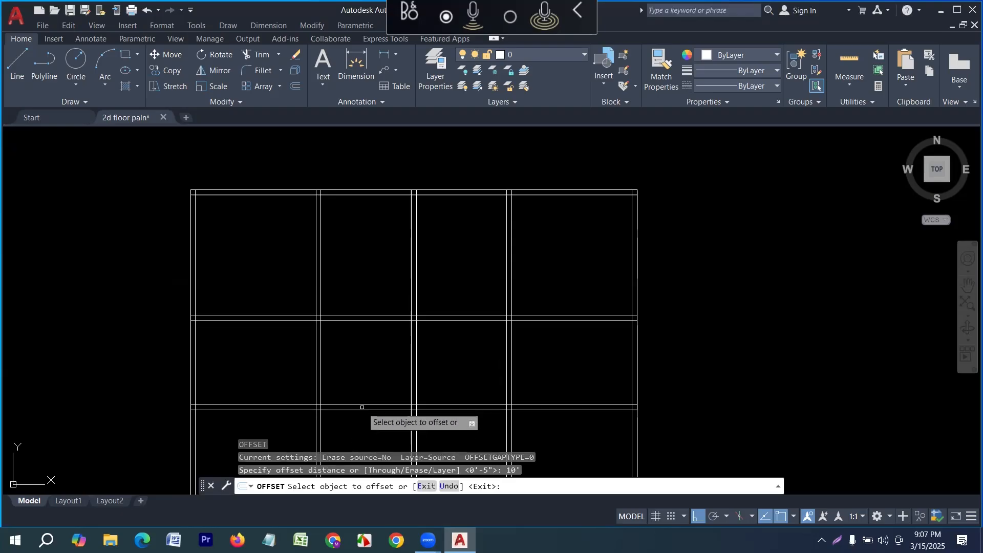
left_click(360, 410)
left_click(358, 425)
scroll(389, 354, "down", 8)
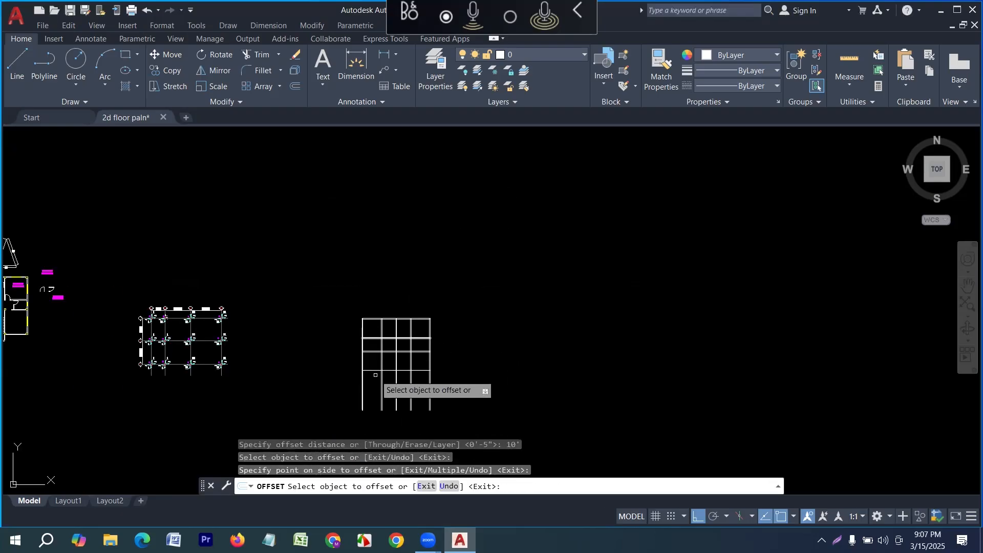
scroll(387, 371, "up", 6)
key("Return")
Offset the lowest horizontal line 5" downward to complete the bottom outer wall.
key("Return")
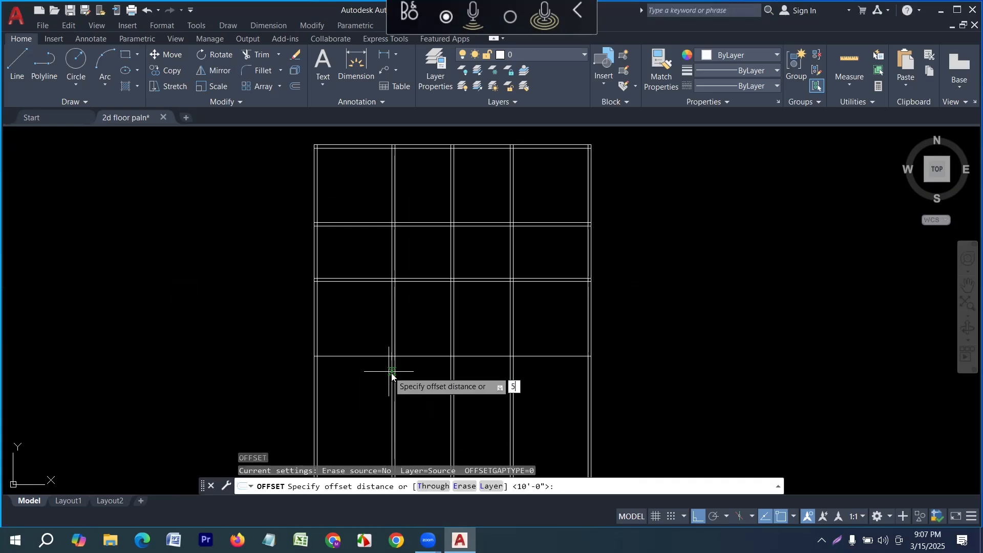
key("Return")
left_click(424, 356)
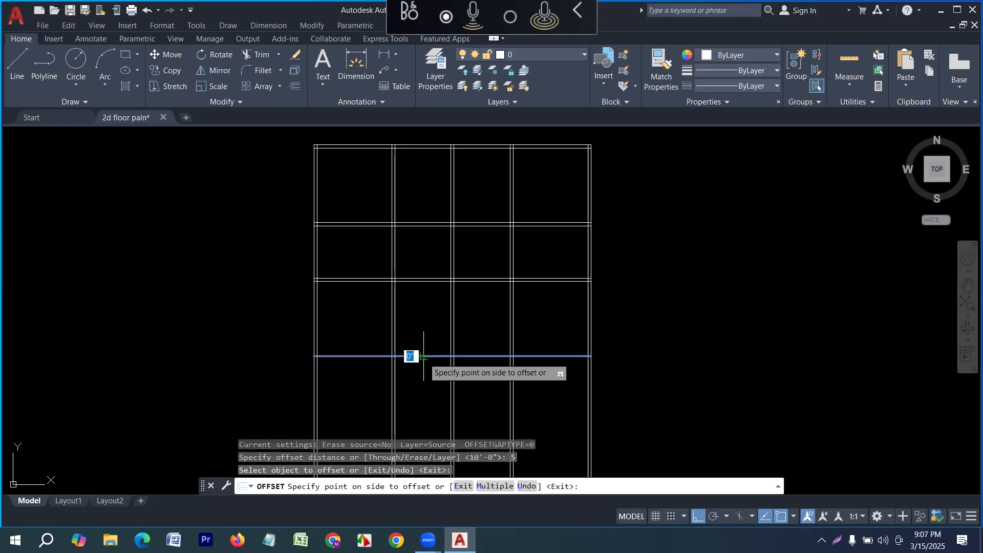
left_click(418, 383)
key("Escape")
key("Escape")
key("Escape")
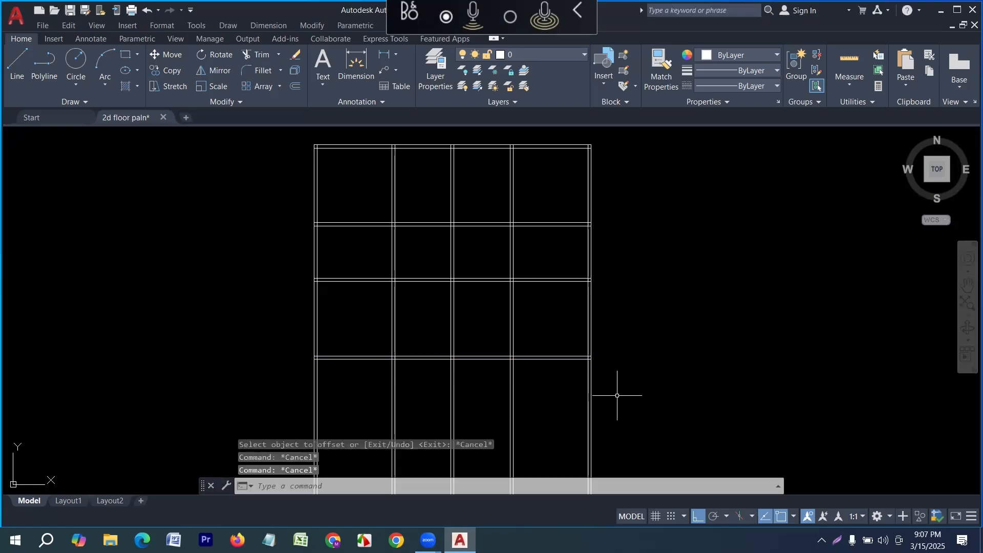
Trim all vertical wall lines that overhang below the bottom outer wall.
type("tr")
key("Return")
left_click_drag(246, 384, 651, 398)
middle_click_drag(615, 372, 543, 421)
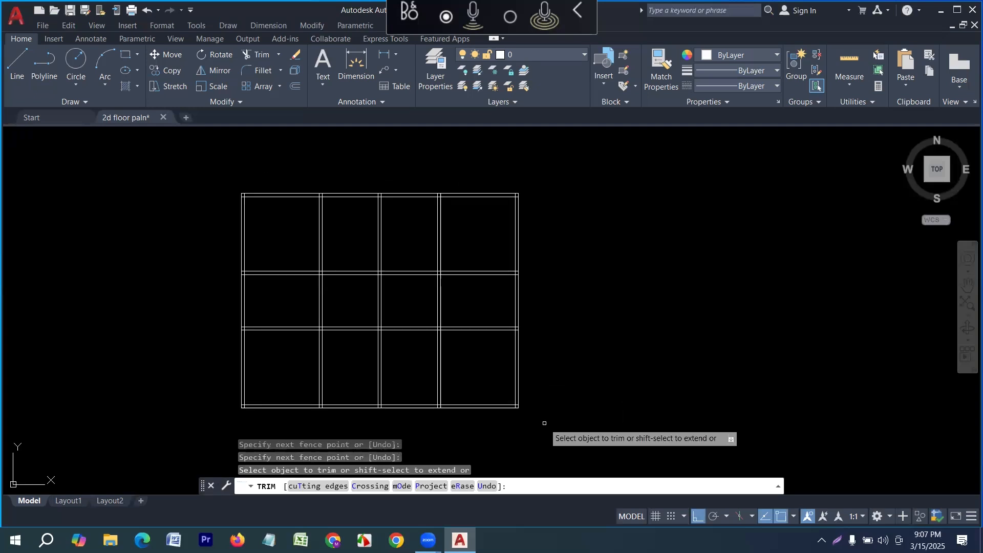
key("Escape")
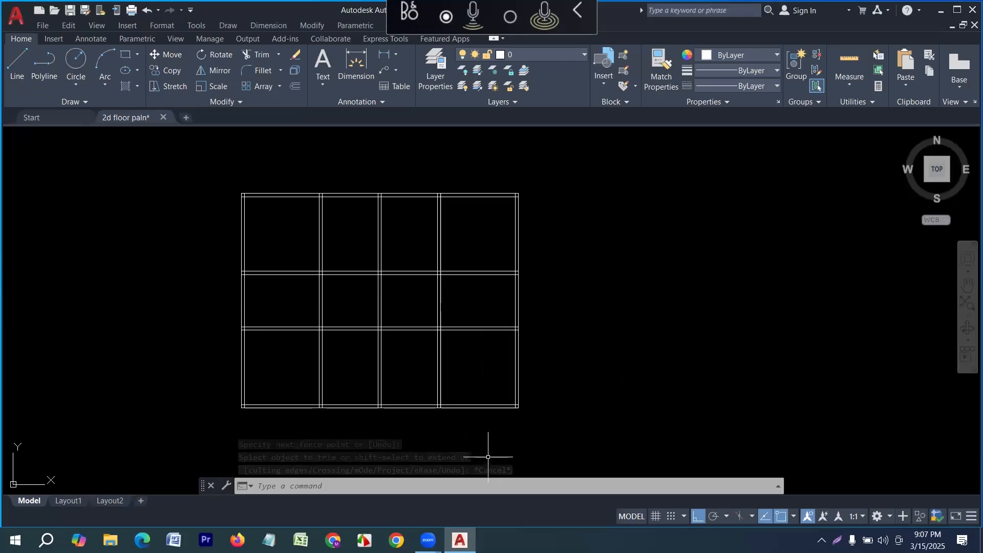
Measure the distance from the second to the fourth vertical wall along the bottom wall.
scroll(303, 390, "up", 4)
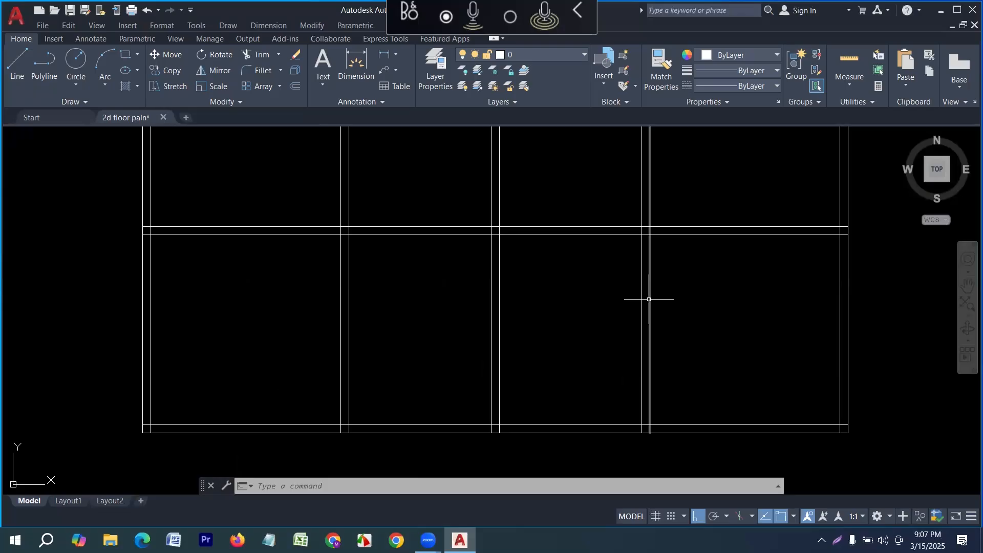
scroll(514, 361, "down", 4)
scroll(426, 361, "up", 2)
middle_click_drag(635, 388, 617, 384)
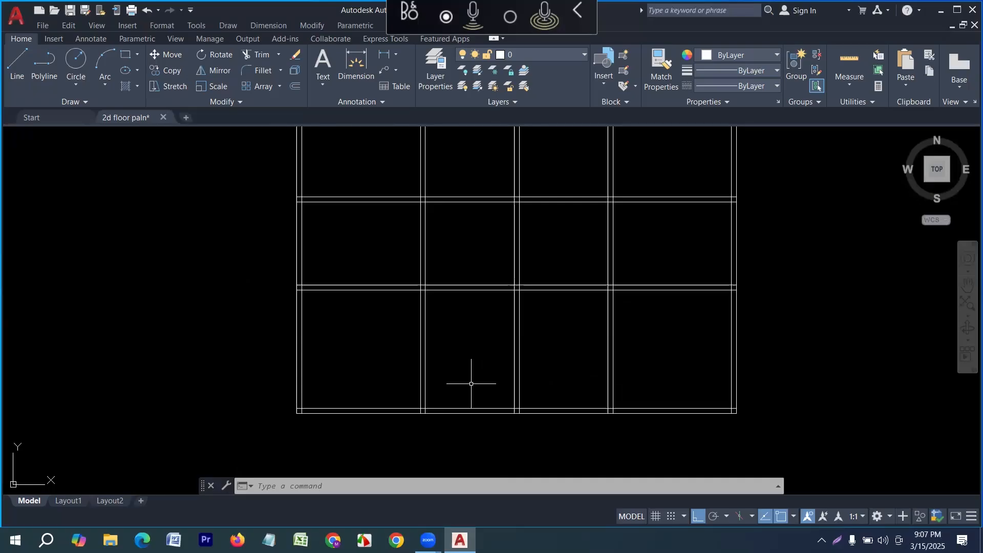
middle_click_drag(517, 374, 478, 377)
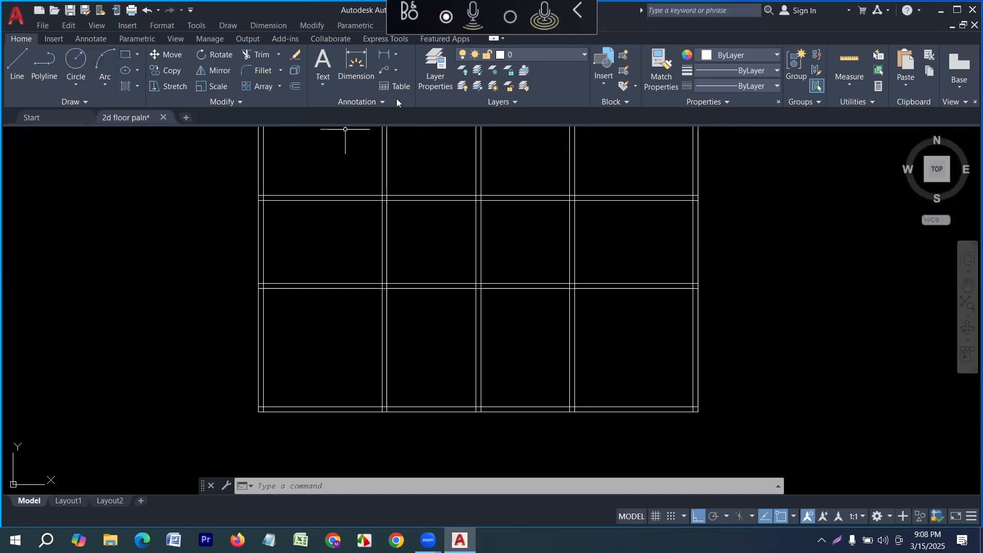
left_click(353, 68)
scroll(406, 402, "up", 2)
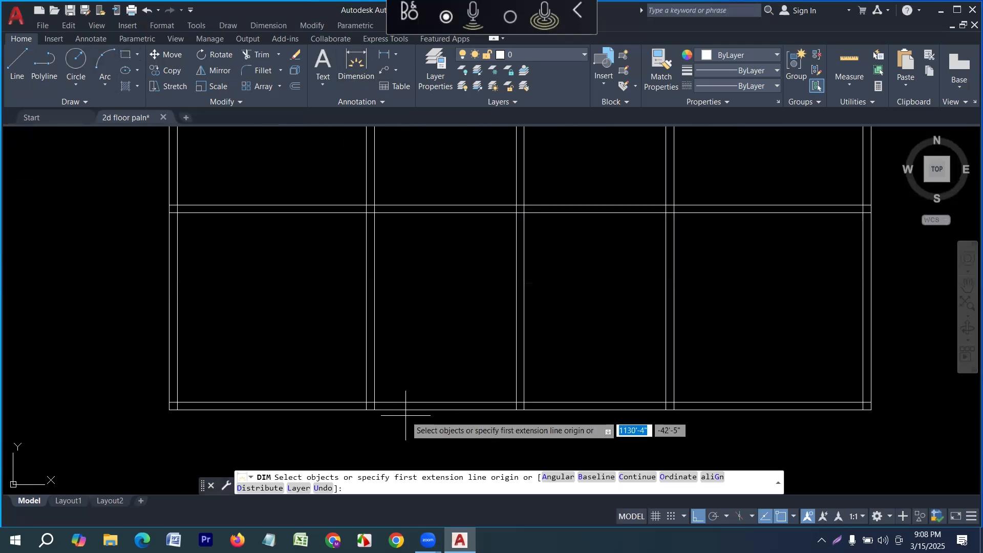
left_click(377, 402)
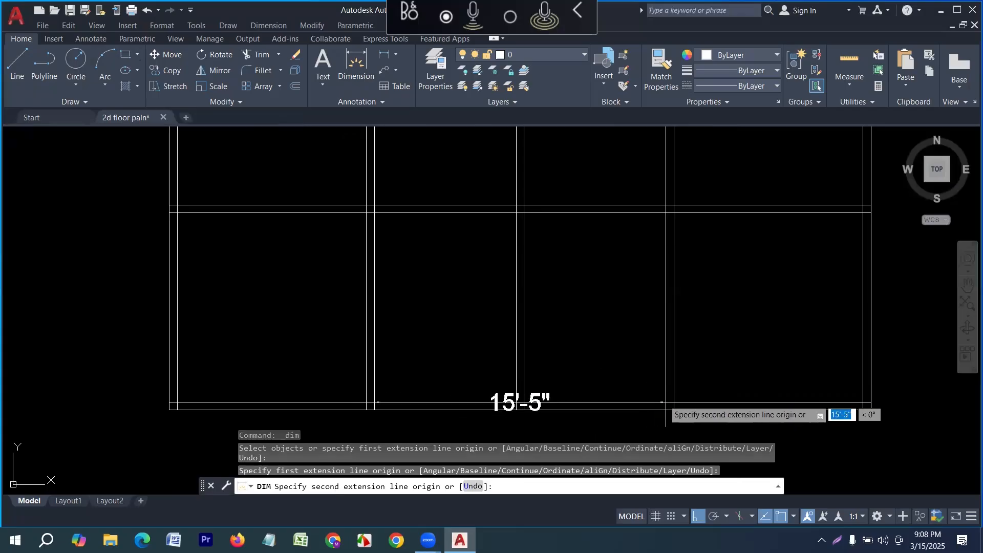
key("Escape")
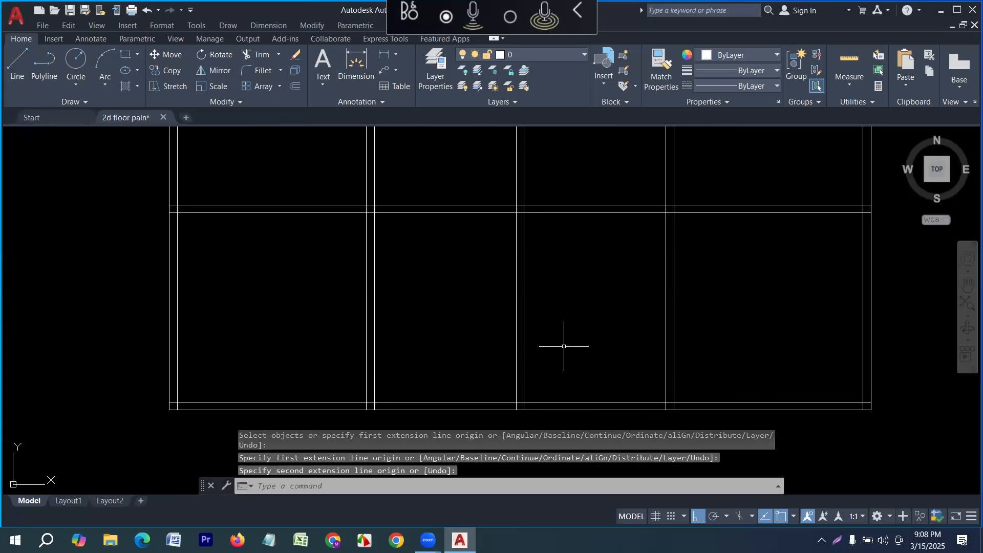
middle_click_drag(563, 346, 487, 351)
key("Escape")
key("Escape")
type("o")
key("Return")
type("4'")
key("Return")
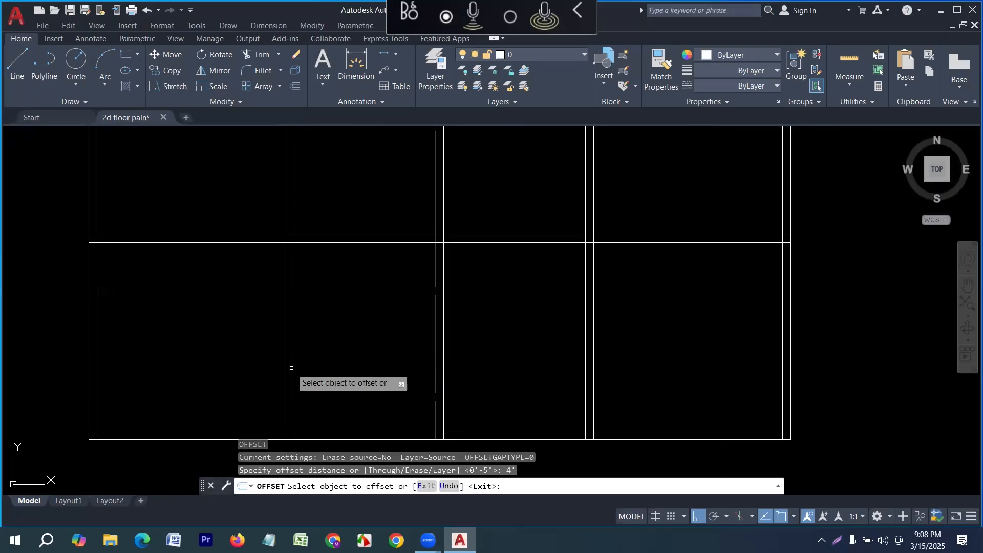
left_click(292, 368)
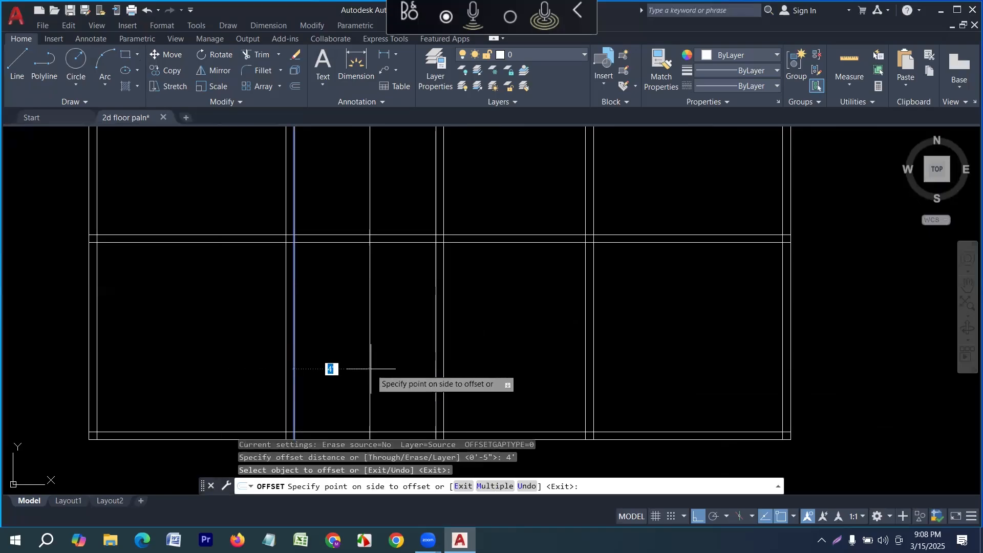
scroll(374, 358, "down", 4)
key("Escape")
scroll(374, 359, "up", 2)
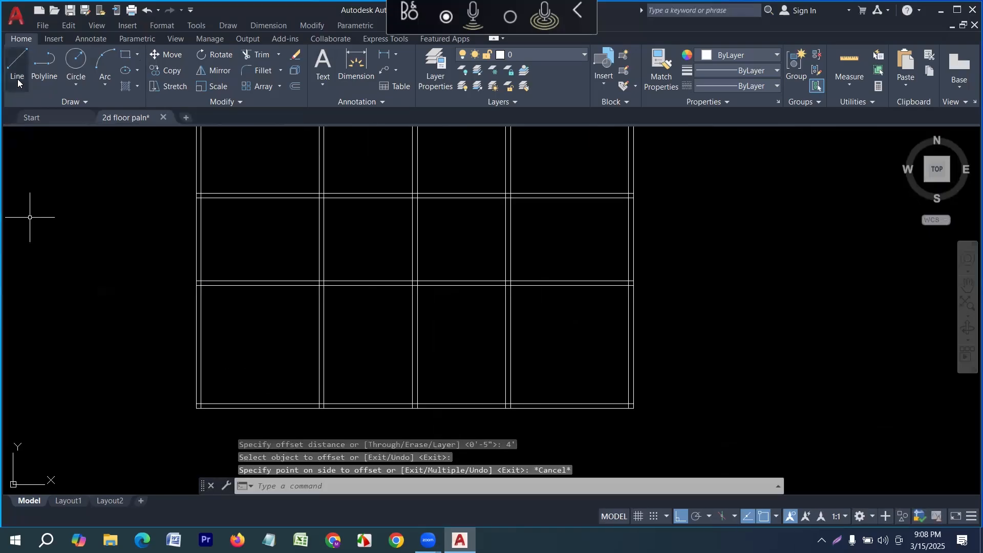
With Ortho on, draw a 4' line rightward along the bottom wall's inner face from its corner with the second vertical wall.
left_click(17, 61)
scroll(340, 407, "up", 2)
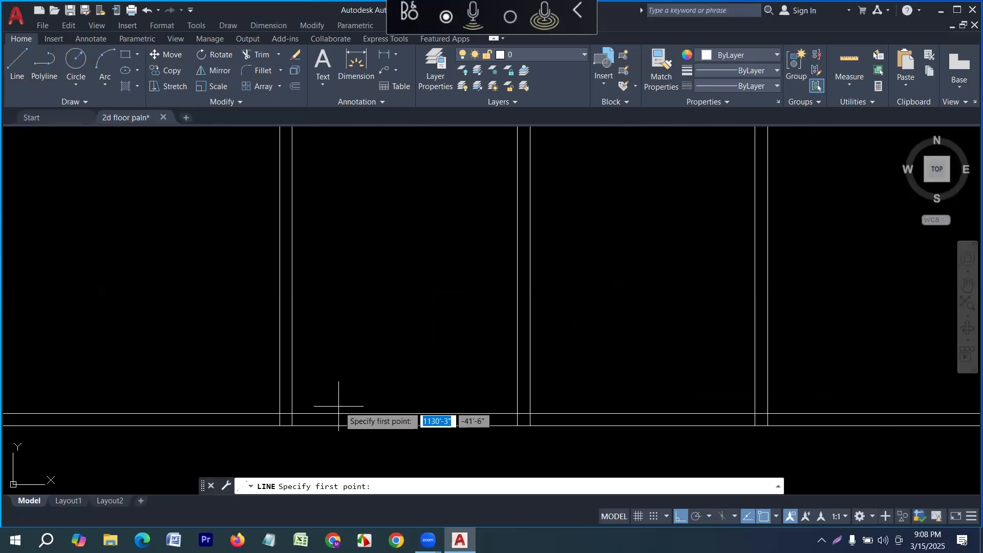
left_click(293, 413)
key("F8")
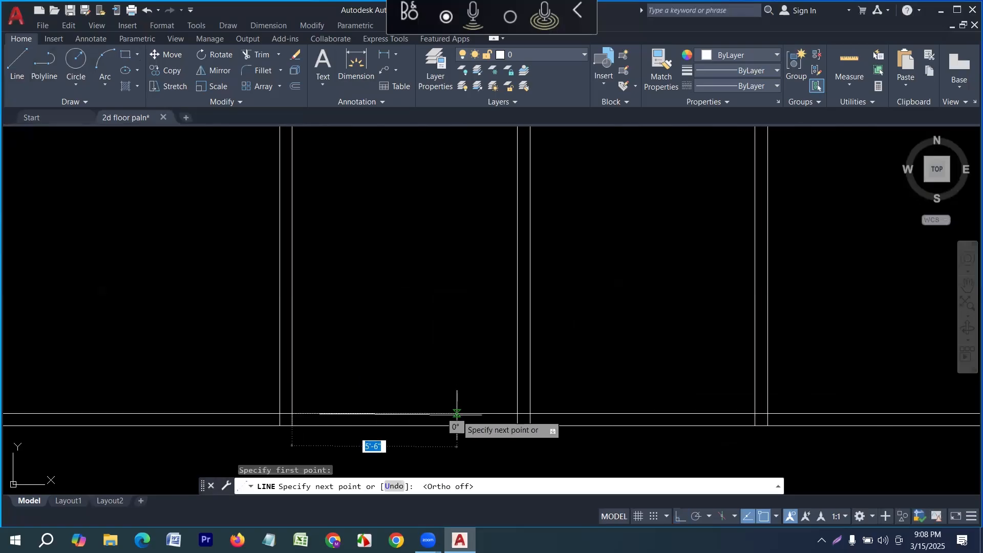
type("4'")
key("Return")
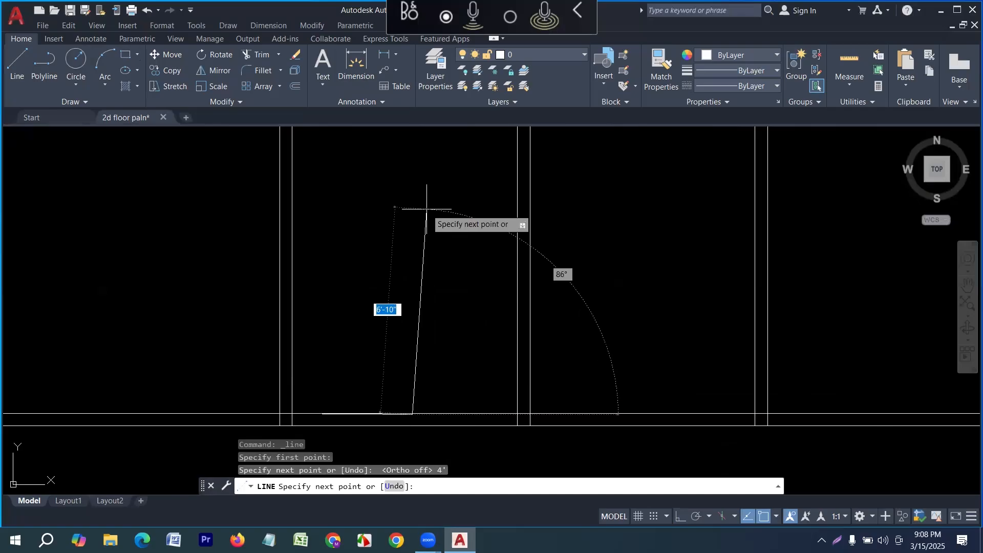
key("ctrl+z")
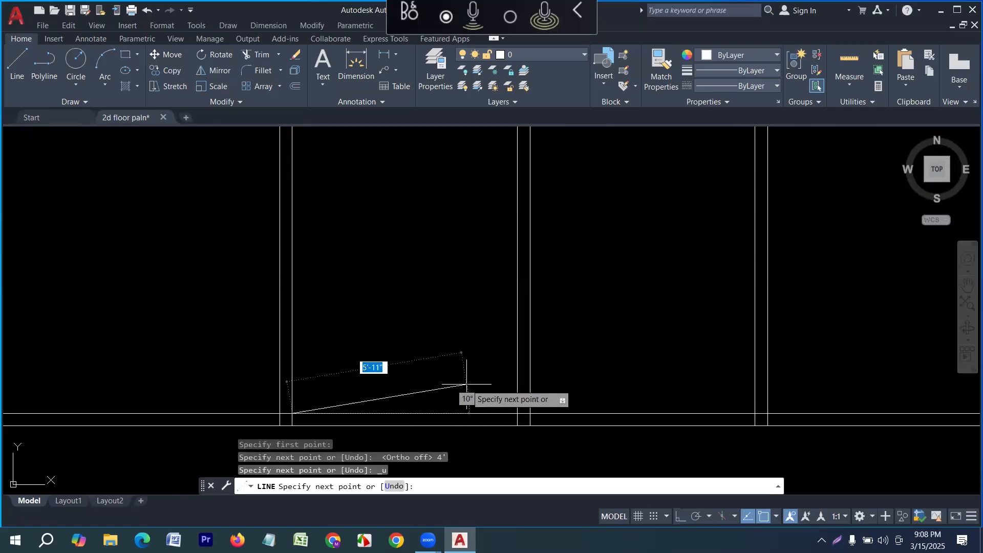
key("F8")
type("4'")
key("Return")
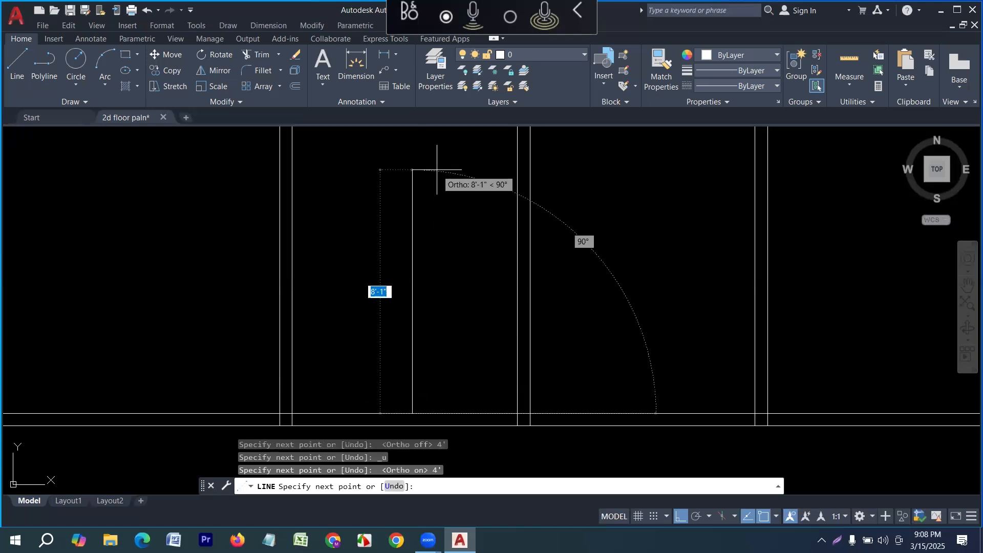
Continue the line 7' upward and then horizontally back to the second vertical wall to outline the small room.
type("7")
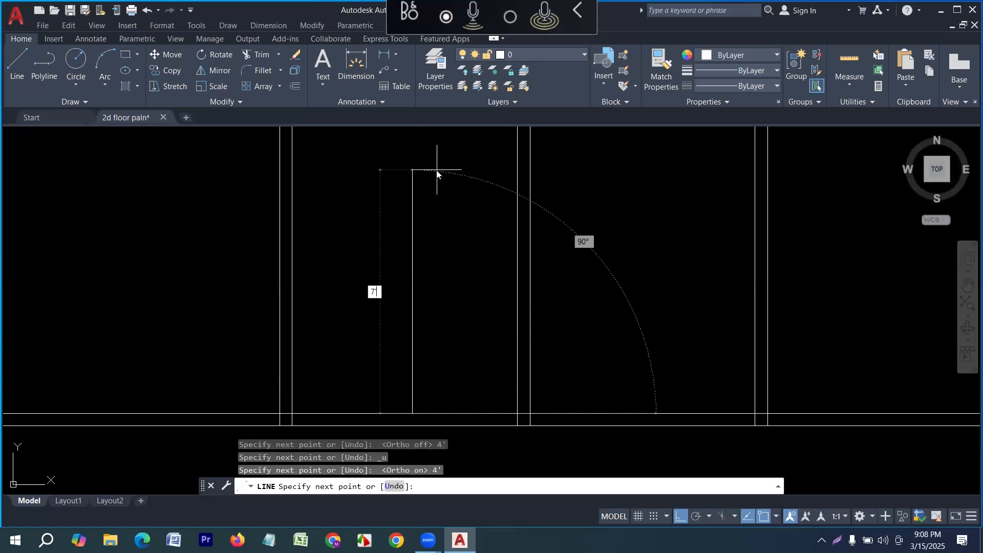
type("'")
key("Return")
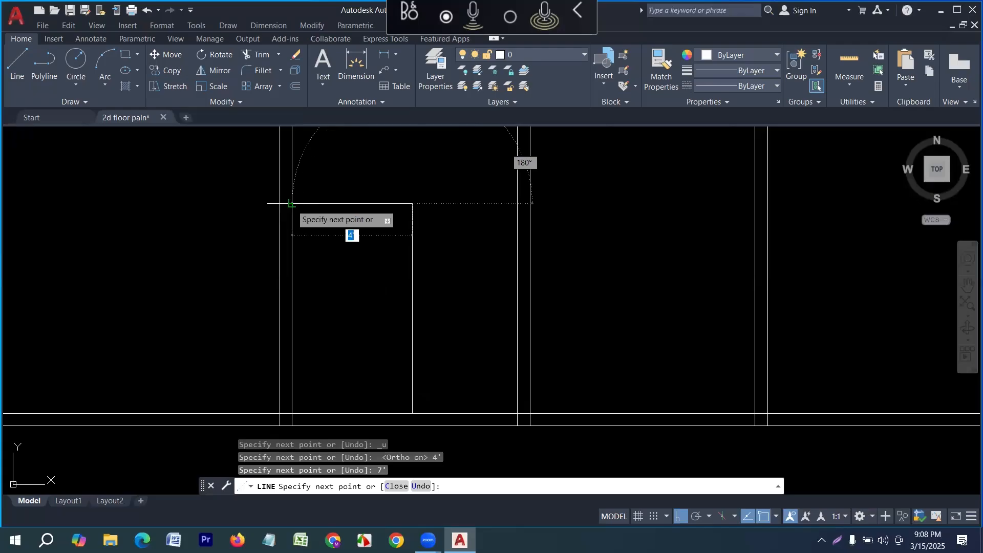
left_click(290, 203)
key("Return")
Offset the small room's vertical and horizontal lines 5" outward for wall thickness.
key("Return")
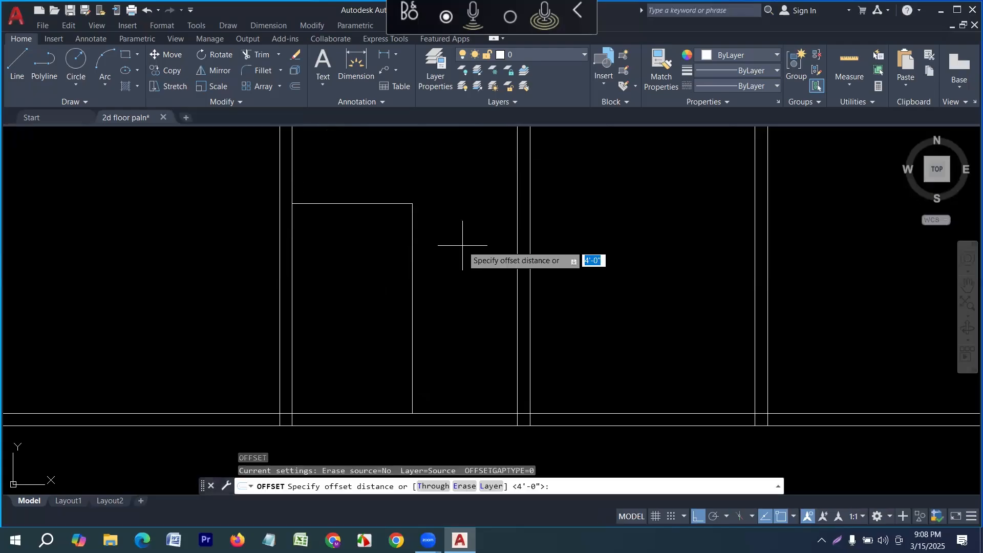
type("5")
key("Return")
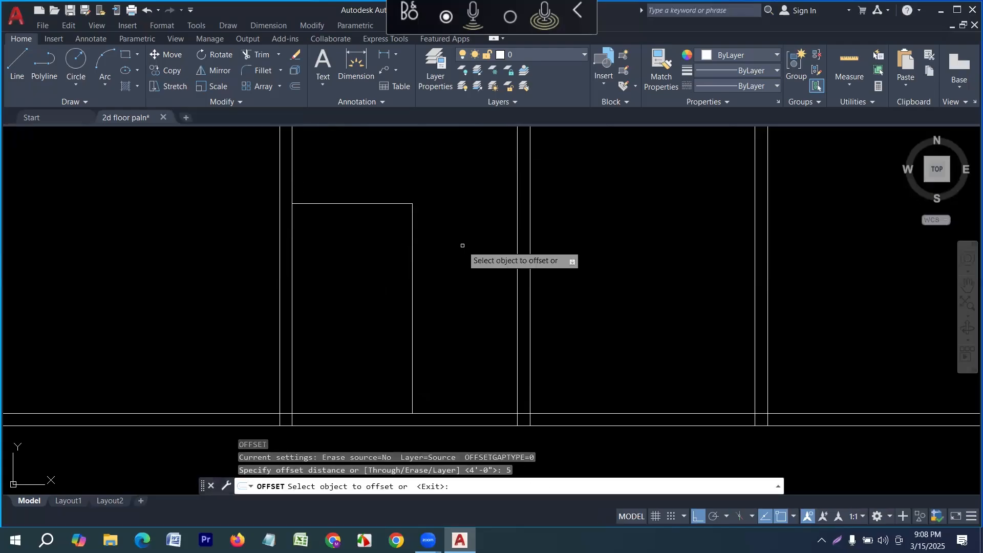
left_click(412, 280)
left_click(469, 280)
left_click(377, 203)
left_click(379, 162)
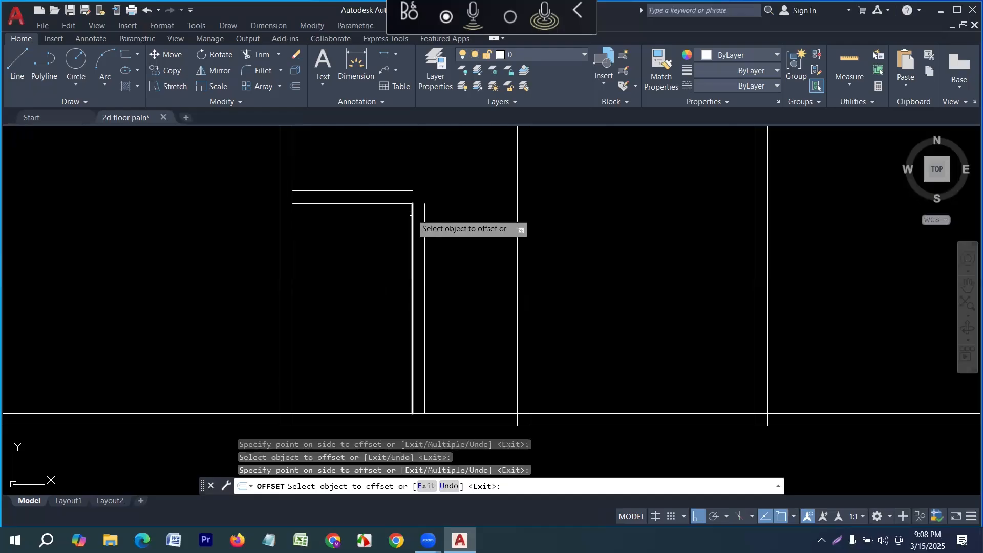
key("Escape")
key("Escape")
Join the two outer lines of the small room's walls into a sharp corner with Fillet at radius 0.
key("Return")
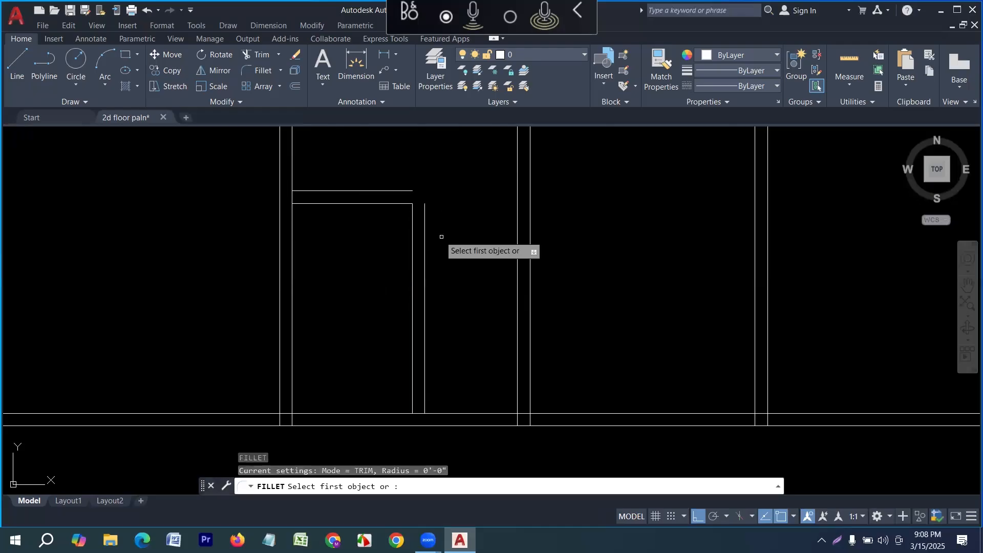
left_click(423, 221)
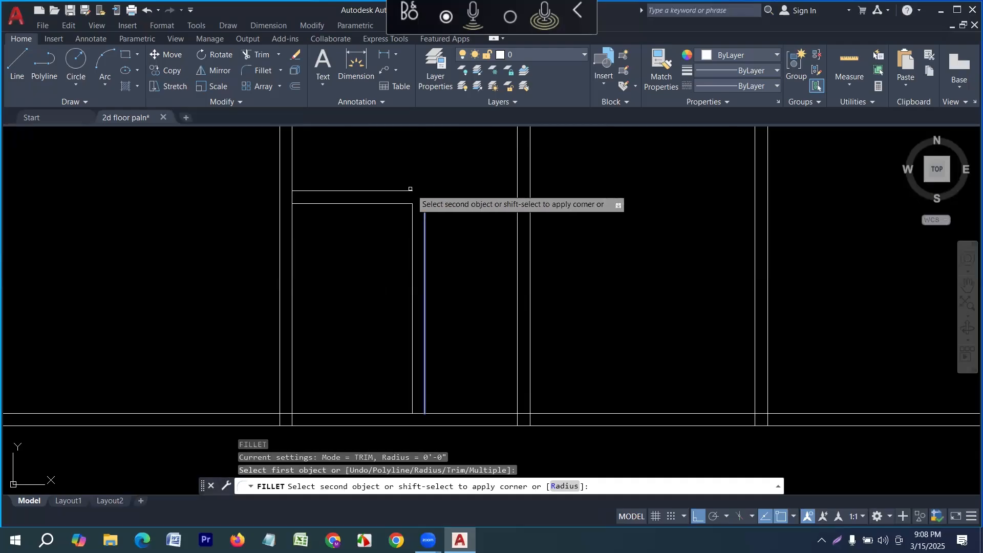
left_click(410, 190)
scroll(403, 284, "down", 2)
middle_click_drag(511, 301, 445, 324)
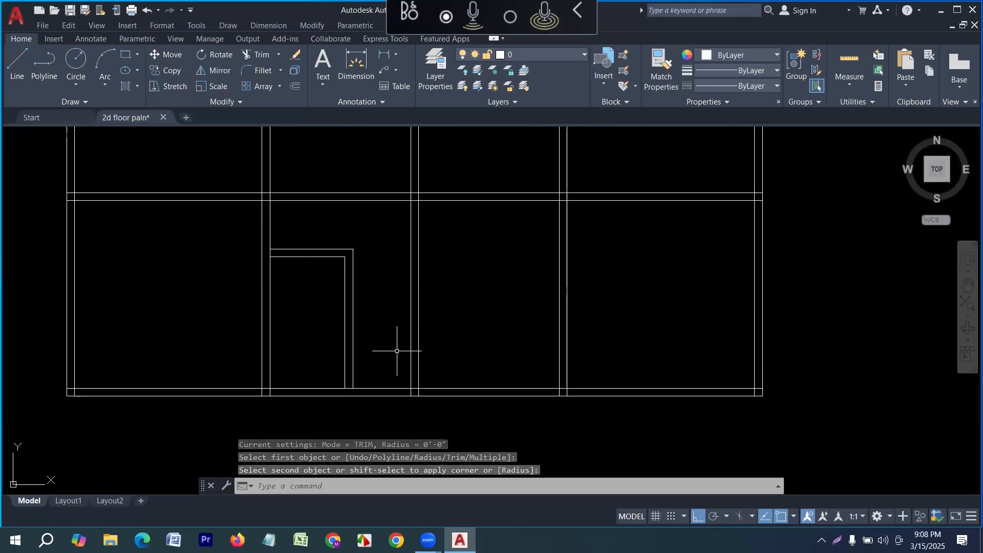
Trim the middle vertical wall's line ends inside the bottom wall, along with the bottom wall's inner line between them.
scroll(397, 350, "up", 2)
scroll(454, 389, "down", 2)
middle_click_drag(509, 381, 468, 391)
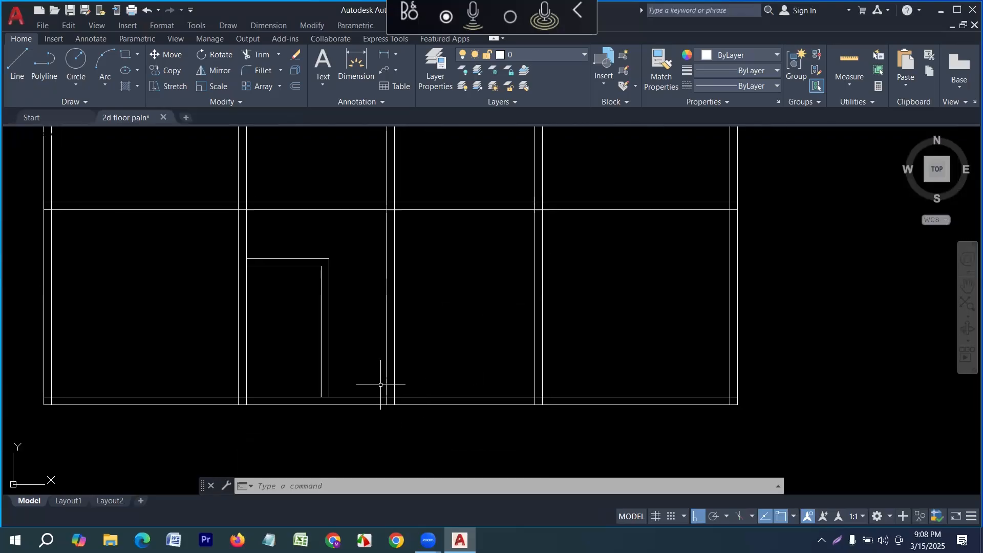
scroll(381, 385, "up", 3)
key("Escape")
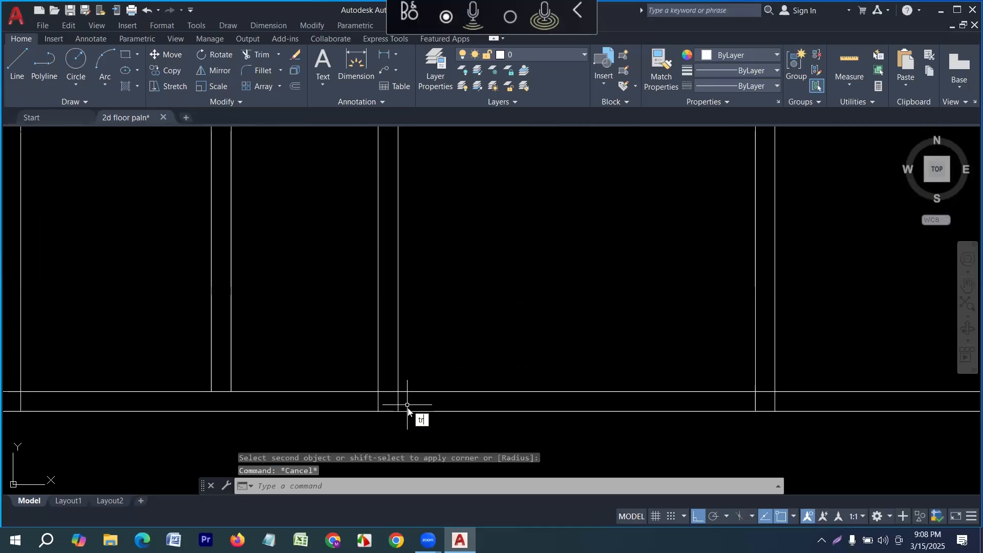
key("Return")
scroll(388, 401, "up", 3)
left_click(444, 393)
left_click(343, 397)
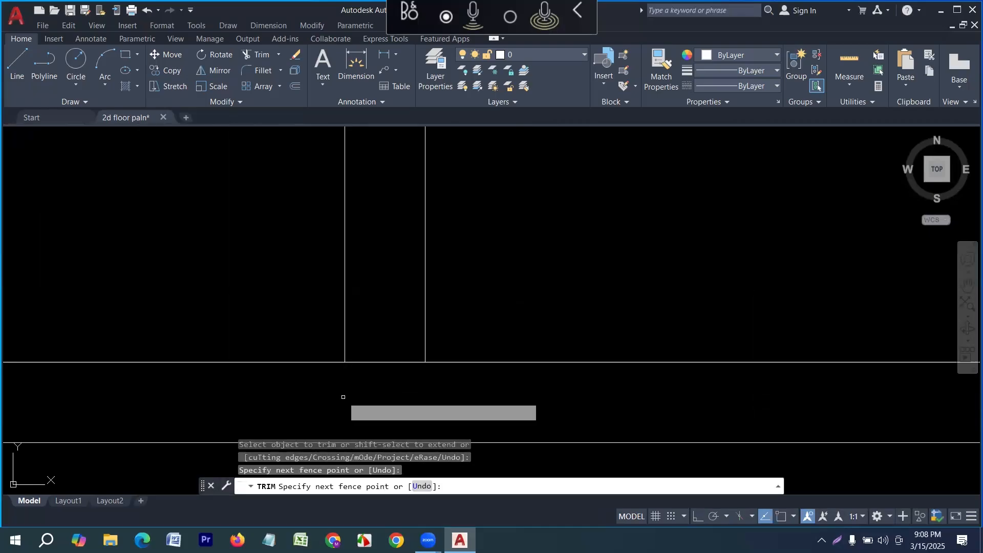
key("Return")
scroll(358, 328, "down", 6)
key("Escape")
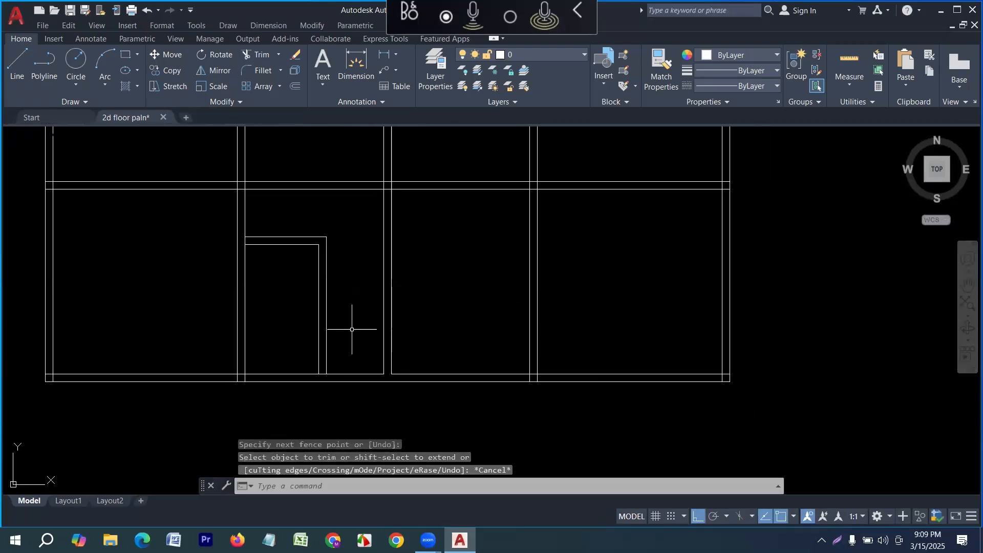
Draw a 5" line between the middle wall's two lower endpoints to close the gap in the bottom wall's inner line.
scroll(352, 351, "up", 4)
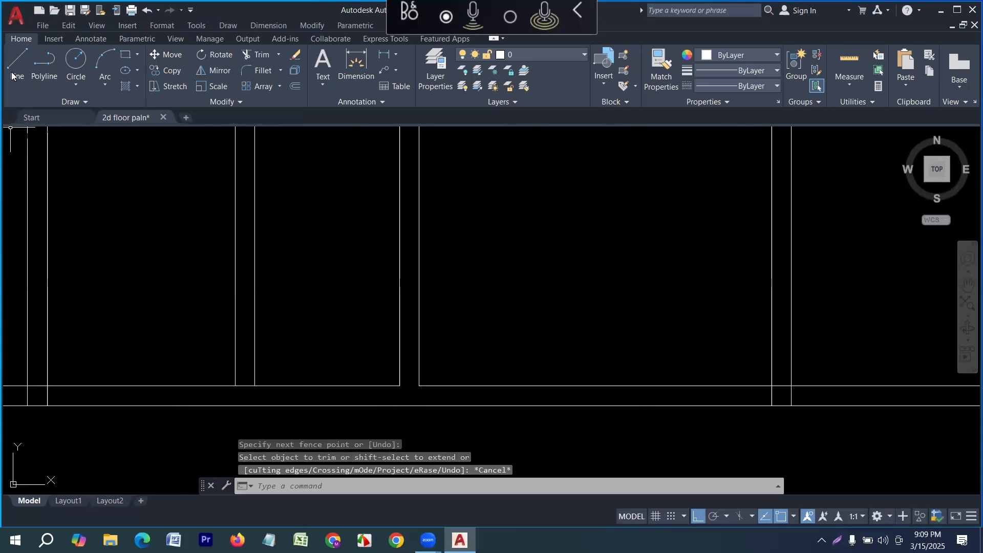
left_click(20, 74)
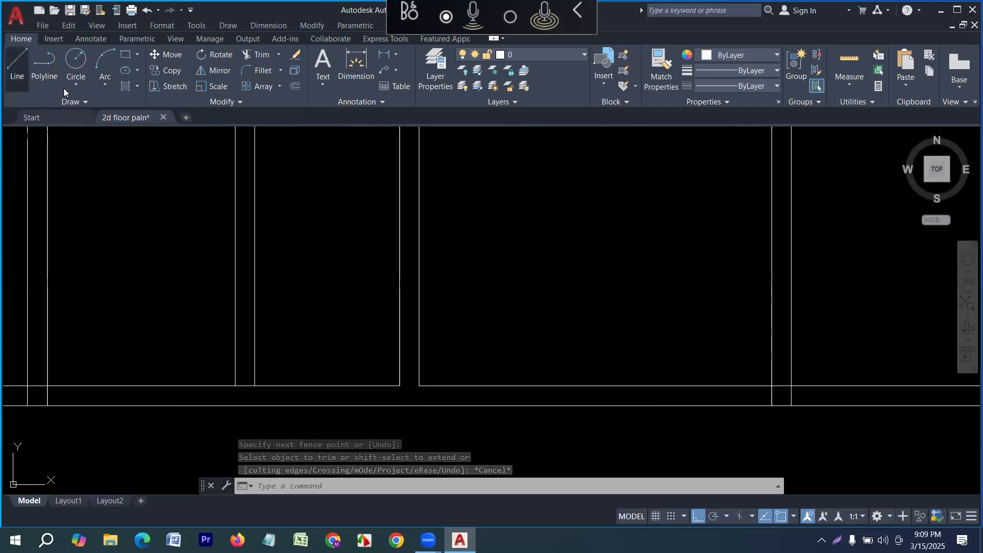
left_click(401, 386)
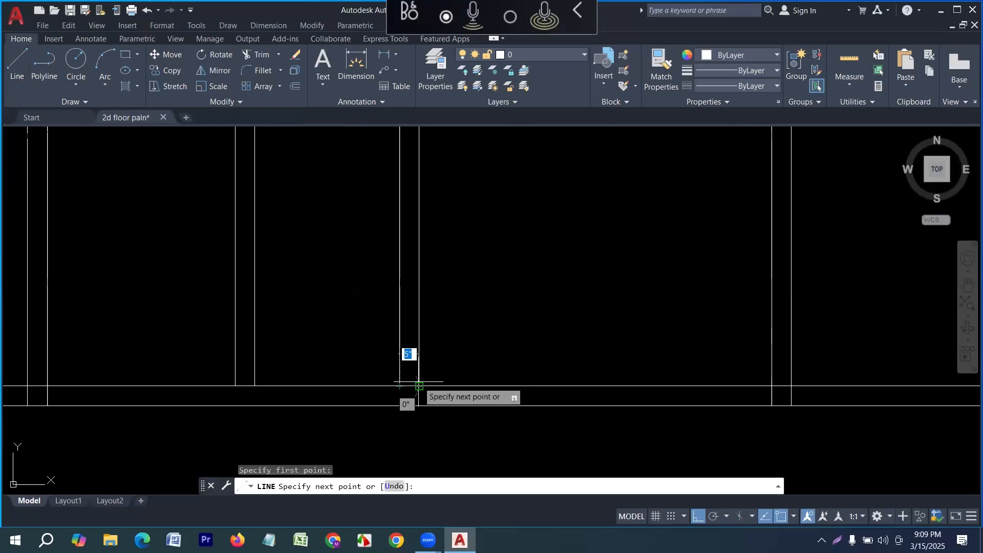
key("Escape")
Mirror the small room's four wall lines about a vertical axis through the middle wall's center, keeping the originals.
scroll(383, 391, "down", 2)
left_click(351, 318)
left_click(245, 179)
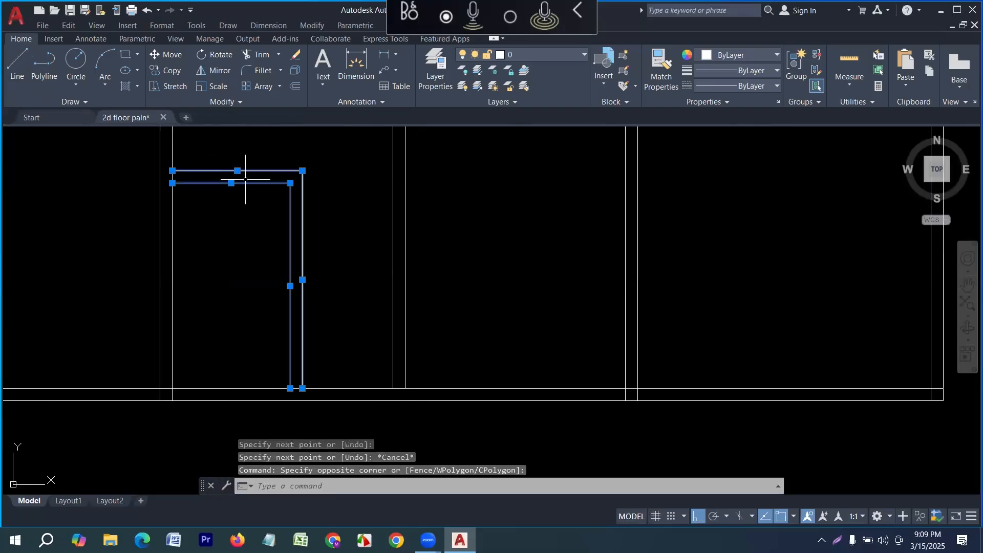
type("mi")
key("Return")
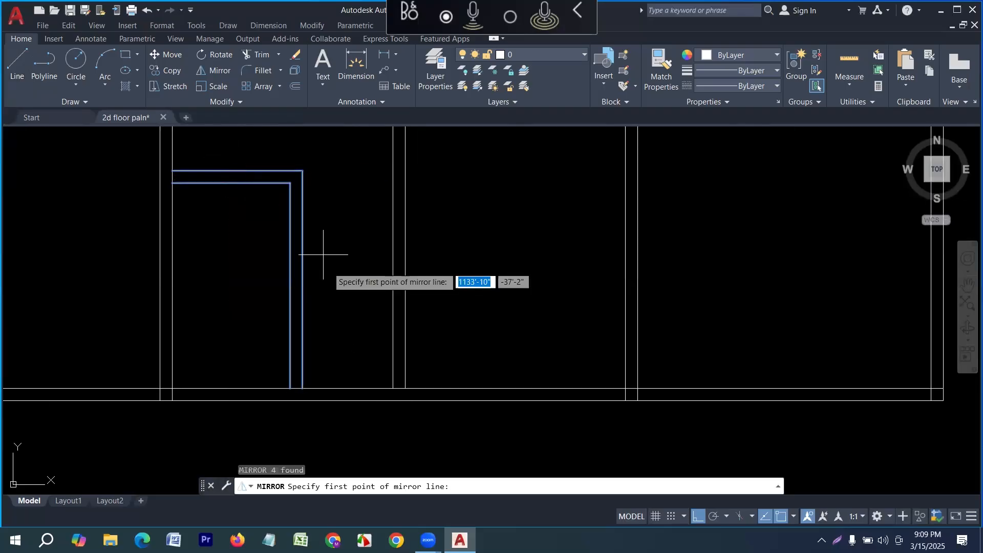
left_click(399, 391)
left_click(411, 277)
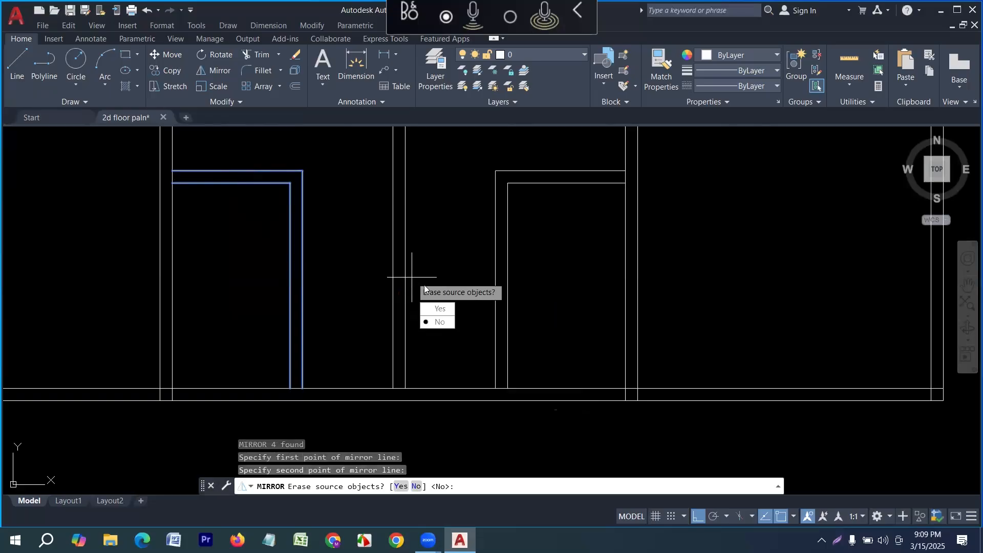
type("n")
key("Return")
scroll(408, 307, "down", 5)
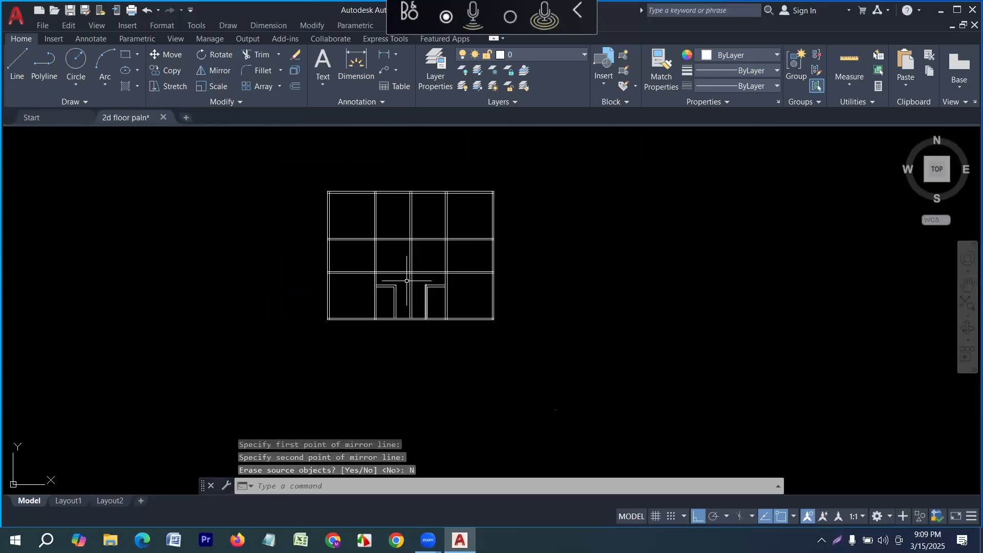
From the original small room's outer wall line at the bottom wall, draw a line 16' up, continuing horizontally past the mirrored room's outer line.
scroll(406, 336, "up", 2)
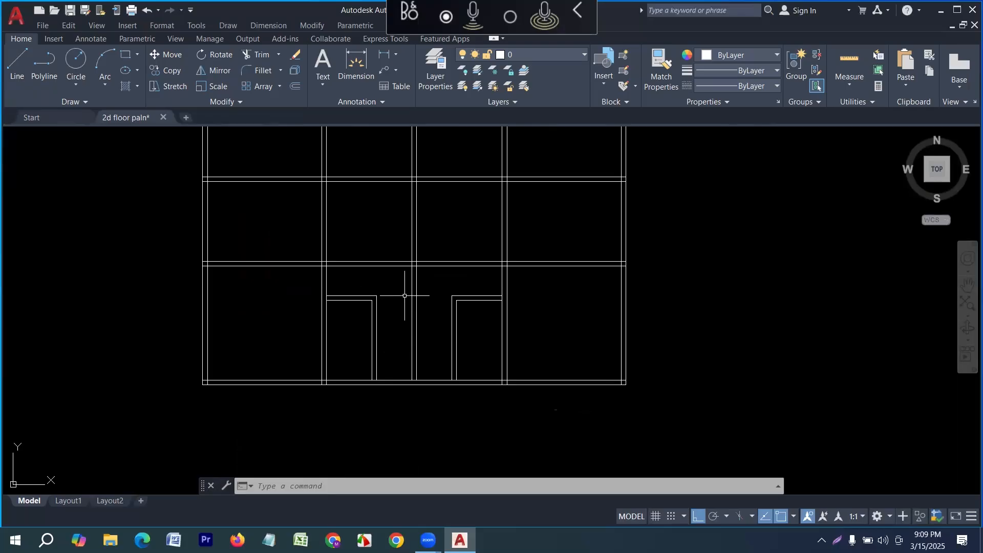
key("Escape")
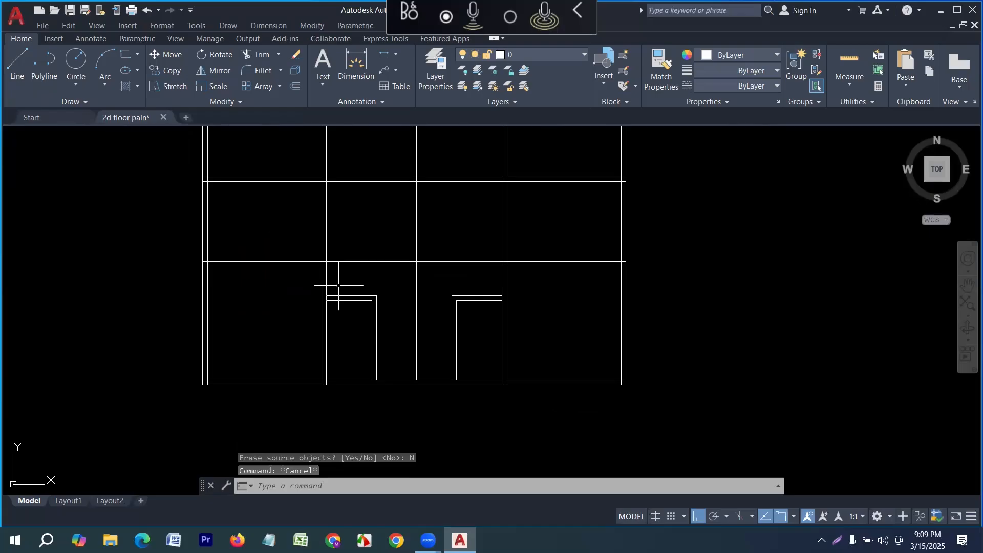
left_click(18, 62)
scroll(361, 376, "up", 5)
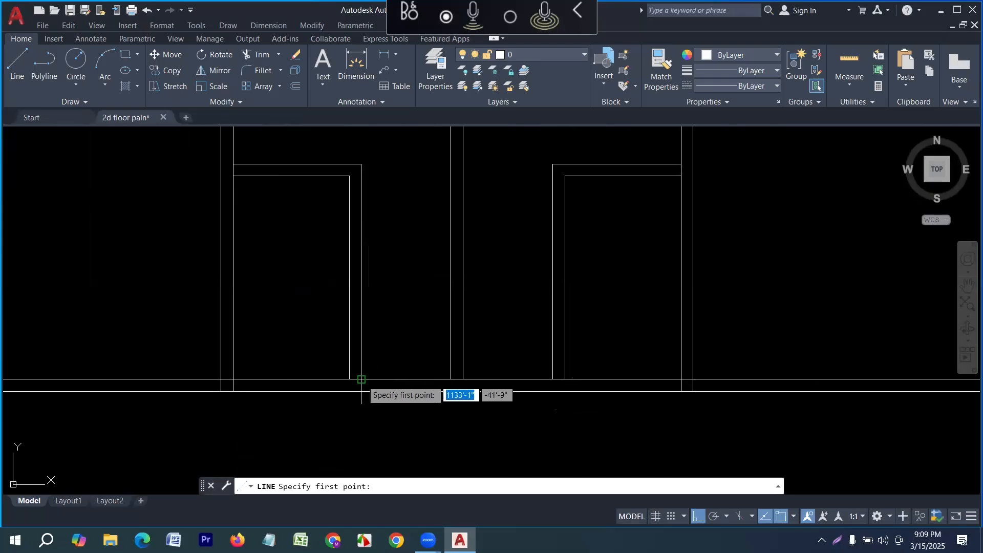
left_click(365, 380)
scroll(364, 380, "down", 5)
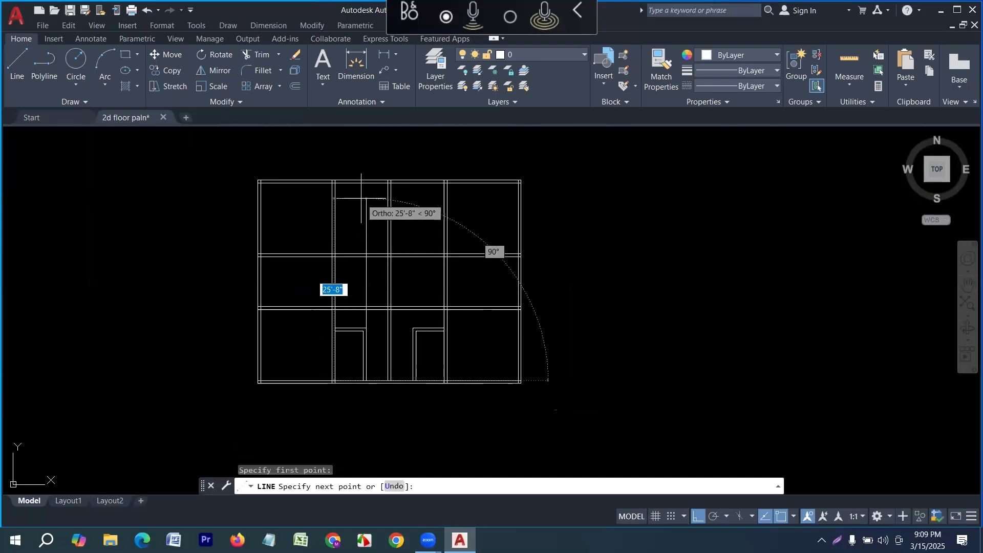
key("Return")
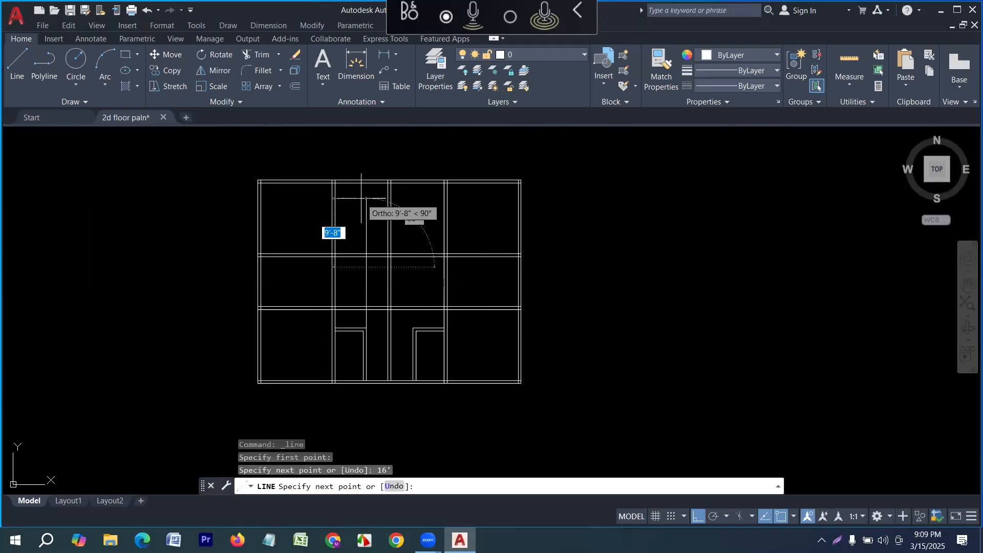
scroll(410, 275, "up", 2)
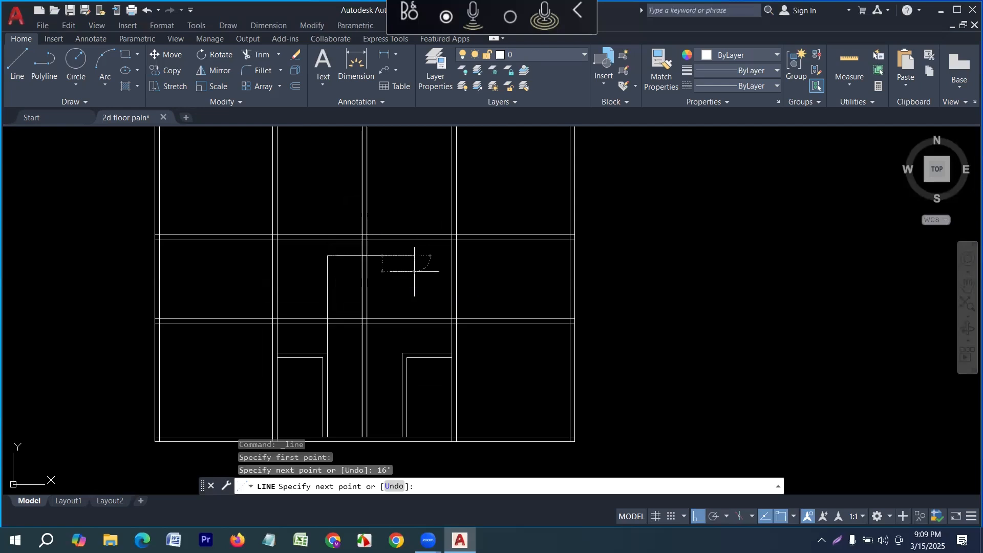
left_click(415, 271)
key("Return")
type("l")
key("Return")
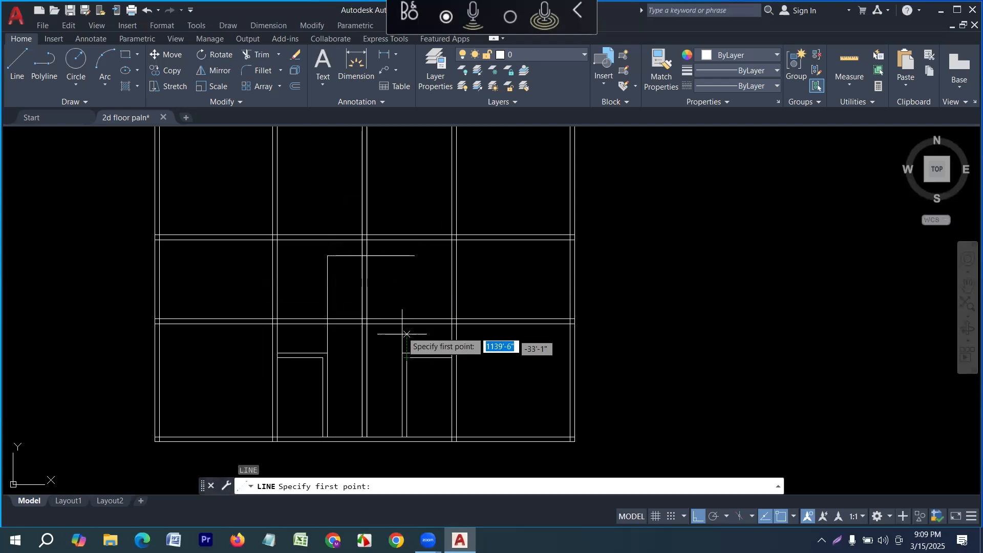
key("Escape")
Stretch the upper end of the mirrored room's outer vertical line up to the new horizontal line.
scroll(403, 356, "up", 2)
left_click(403, 355)
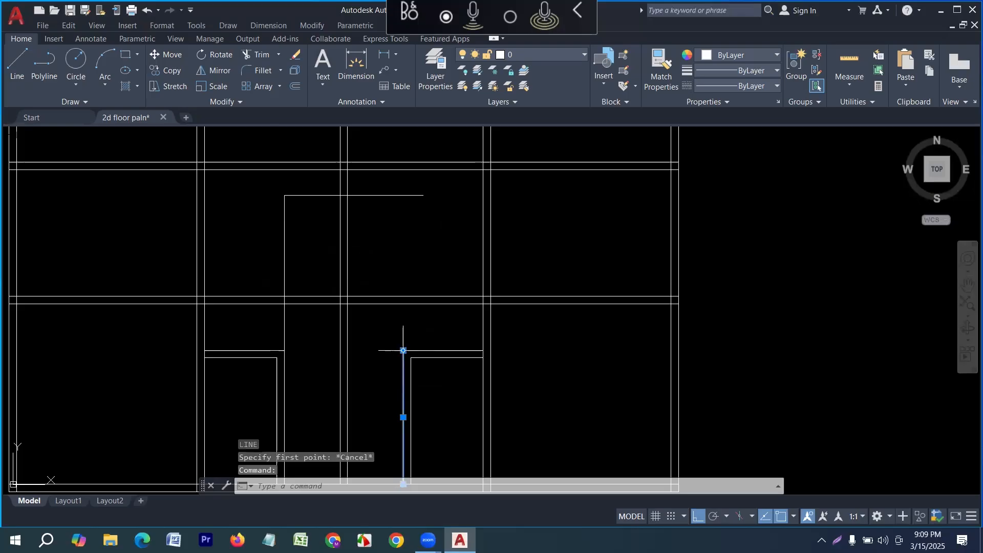
left_click(403, 351)
left_click(403, 195)
key("Escape")
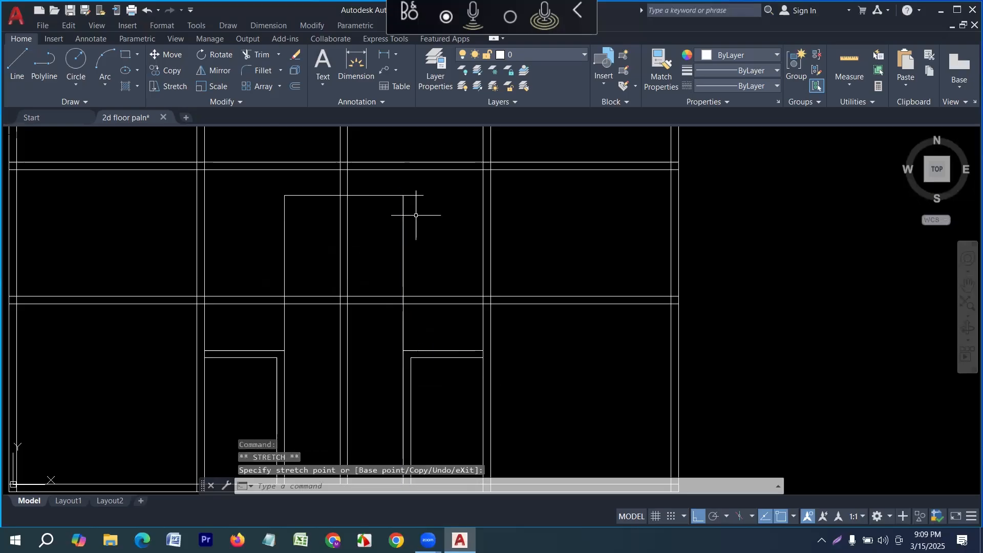
Trim the new horizontal line's overhang beyond the mirrored room's outer vertical line.
key("Escape")
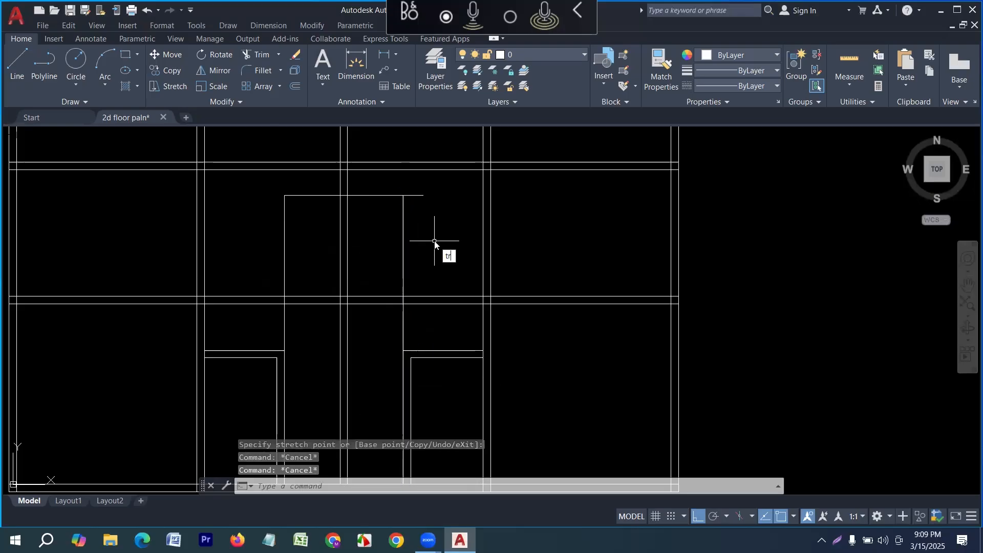
key("Return")
key("Return")
left_click_drag(428, 216, 416, 189)
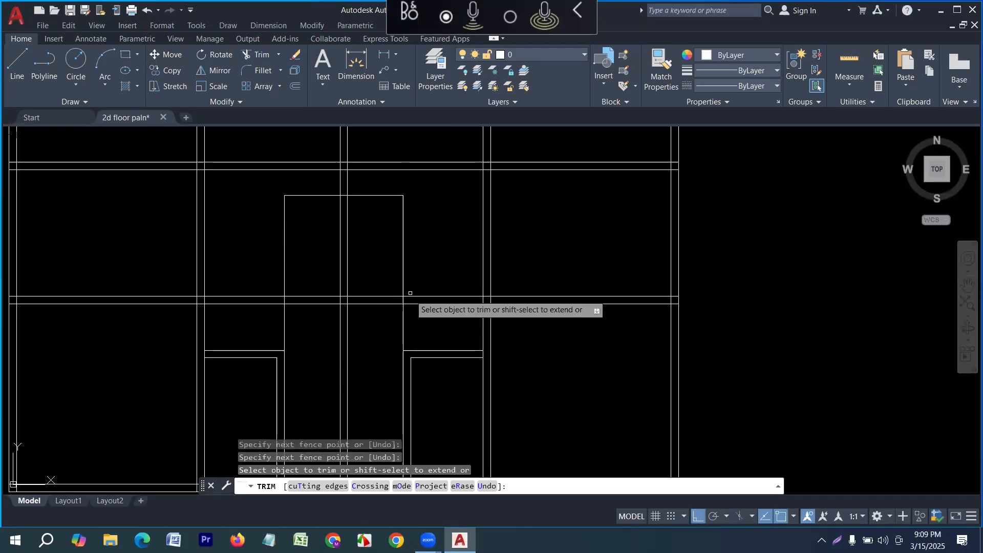
Trim the middle wall and lower horizontal wall lines inside the central rectangle and erase the leftover pieces.
scroll(410, 293, "down", 2)
left_click_drag(383, 335, 381, 293)
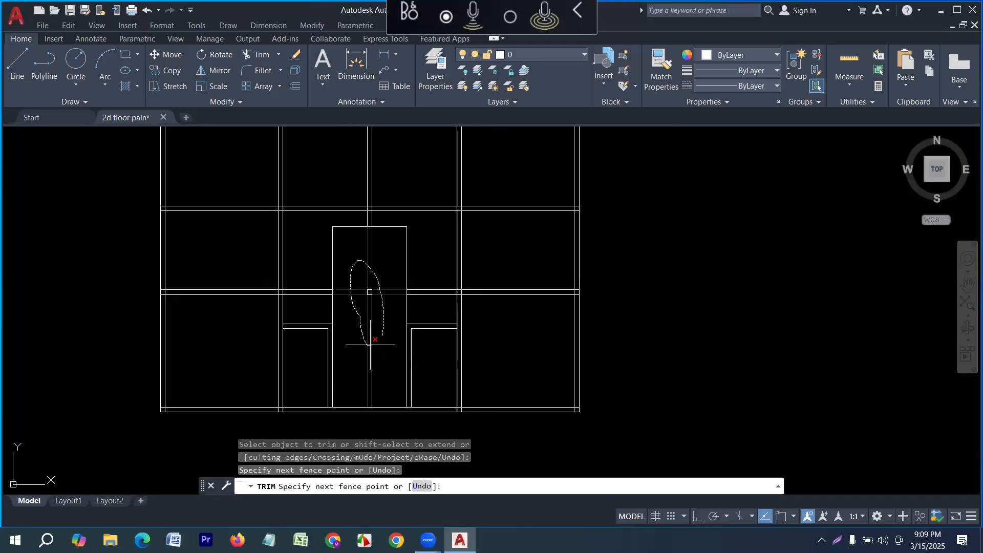
key("Escape")
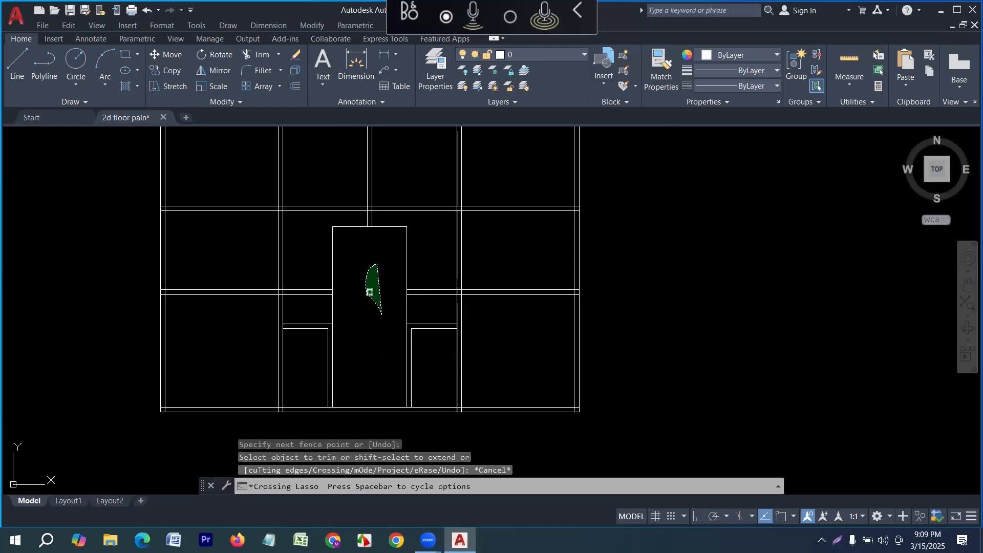
left_click_drag(376, 264, 378, 294)
key("Delete")
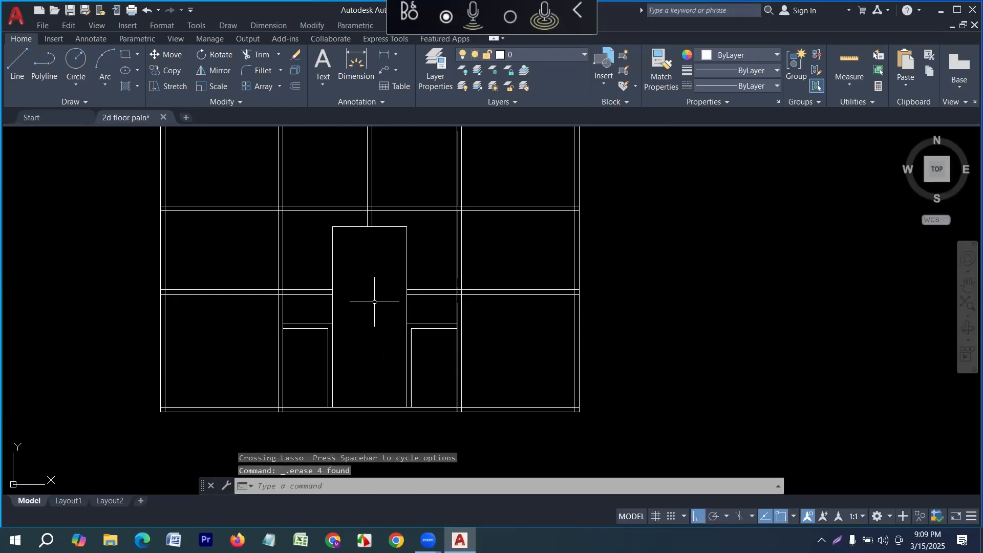
Extend the mirrored room's inner vertical line up to the lower of the two interior horizontal walls.
middle_click_drag(422, 307, 426, 313)
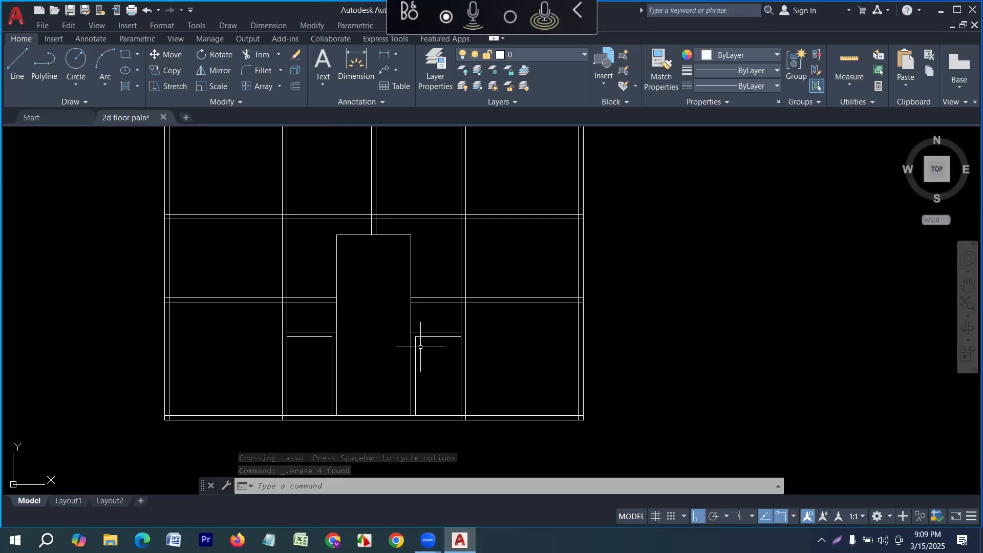
key("Escape")
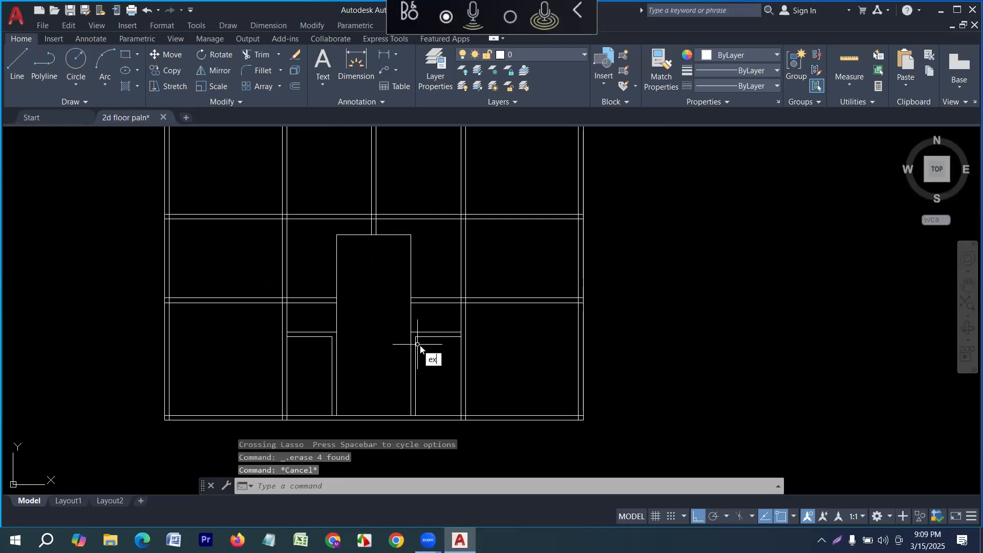
type("ex")
key("Return")
left_click(417, 346)
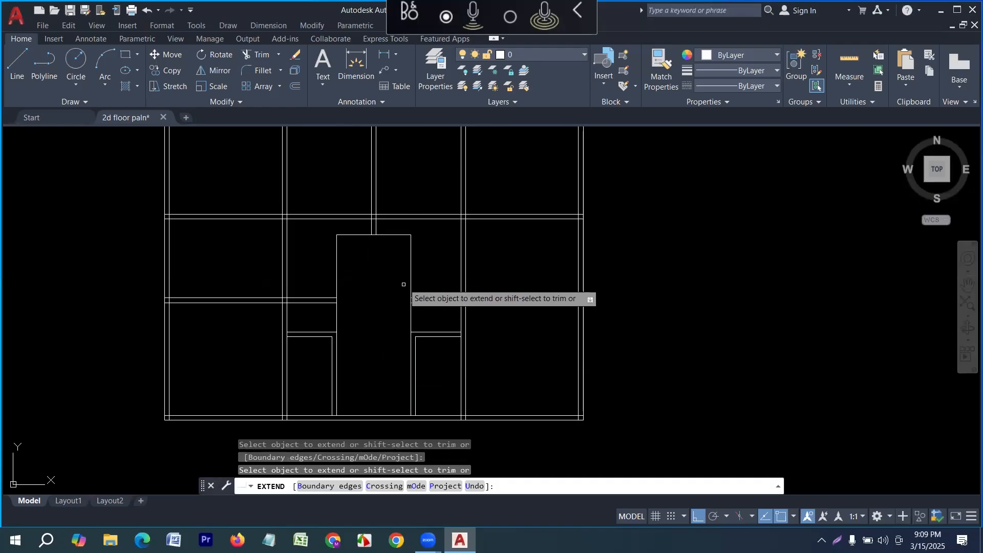
left_click(416, 346)
left_click(415, 318)
key("Escape")
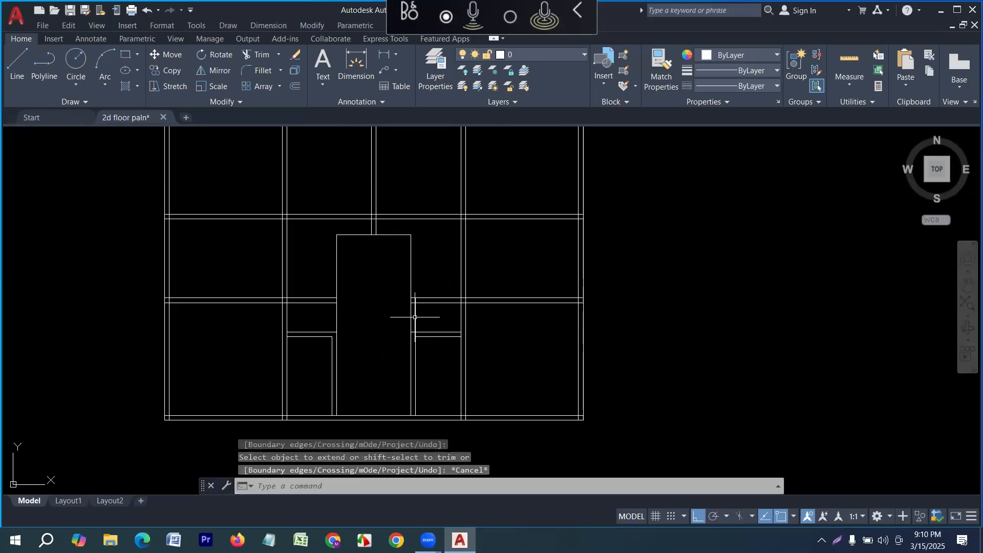
Stretch the upper end of the mirrored room's inner vertical line up to the lower line of the upper interior horizontal wall.
left_click(414, 313)
left_click(418, 293)
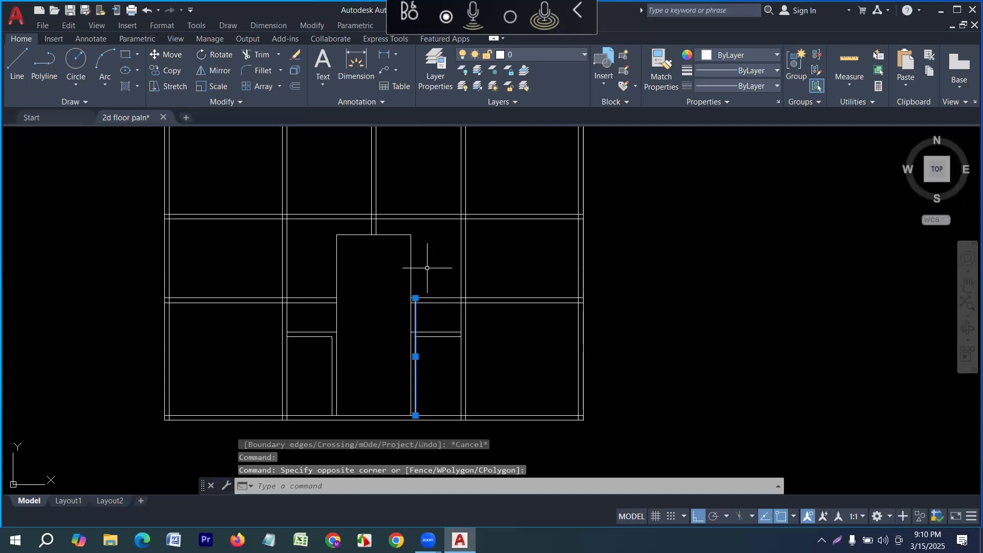
left_click(415, 297)
scroll(414, 220, "up", 3)
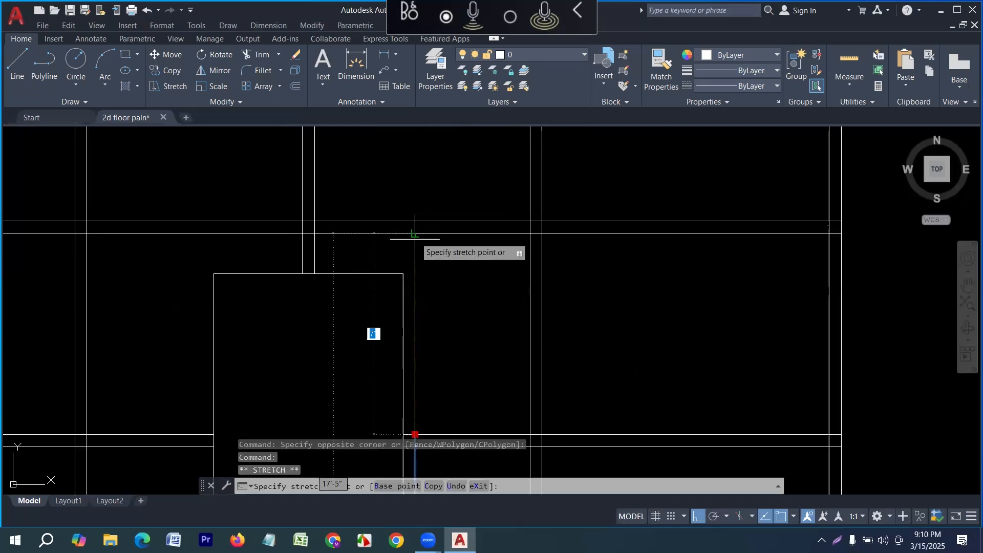
key("Escape")
scroll(328, 352, "down", 3)
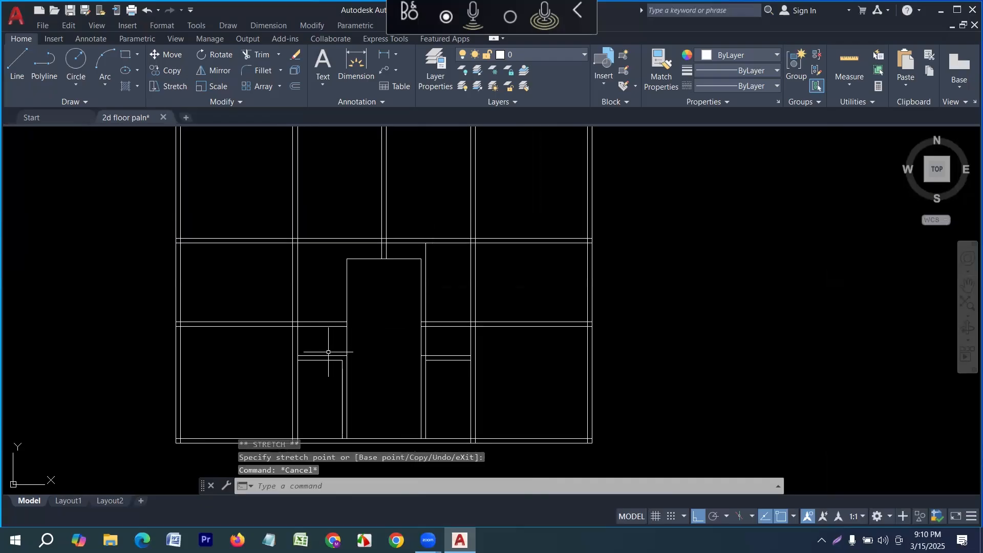
Stretch the original small room's inner vertical line up to the upper line of the upper interior horizontal wall.
left_click(341, 372)
left_click(342, 360)
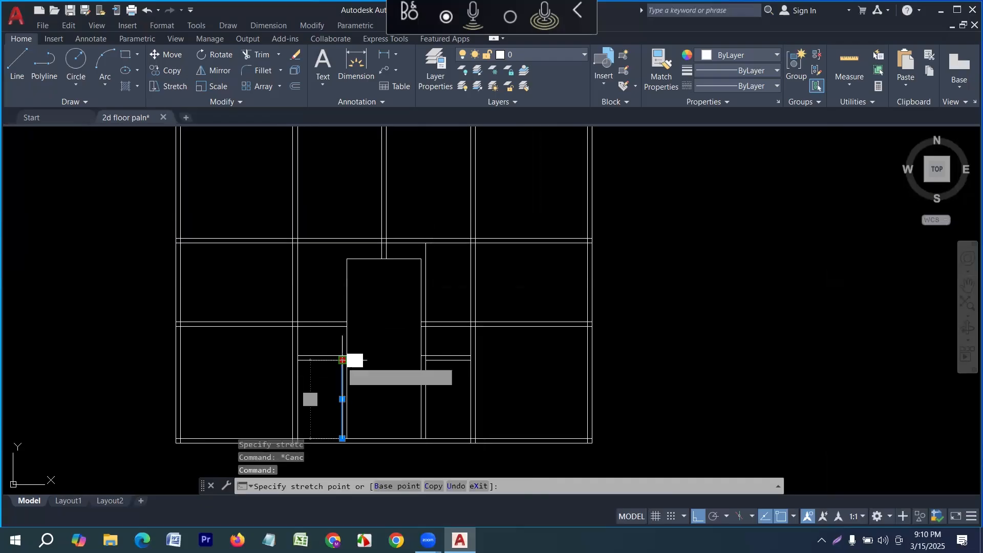
scroll(327, 287, "up", 4)
key("Escape")
key("Escape")
key("Escape")
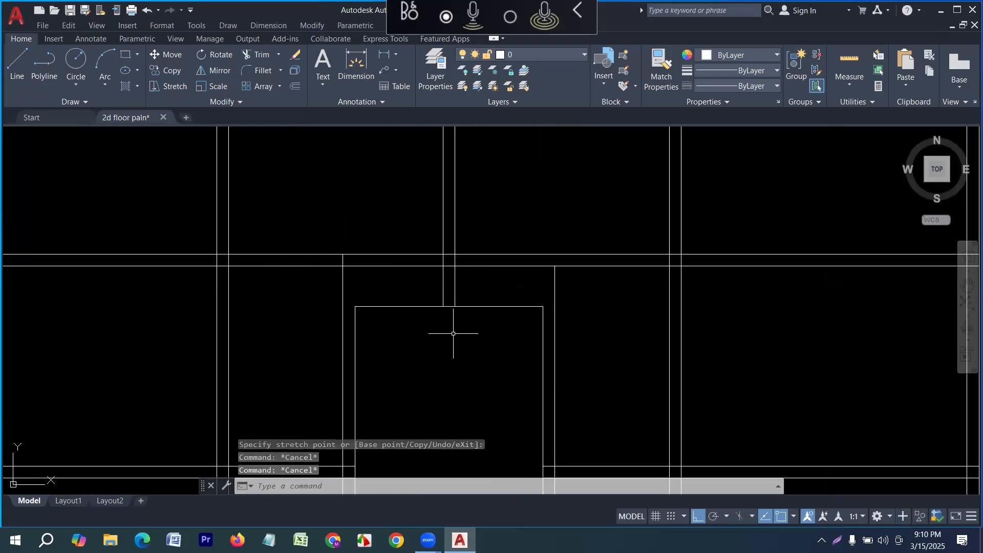
Offset the central rectangle's upper line 5 inches outward to form its upper wall.
type("o")
key("Return")
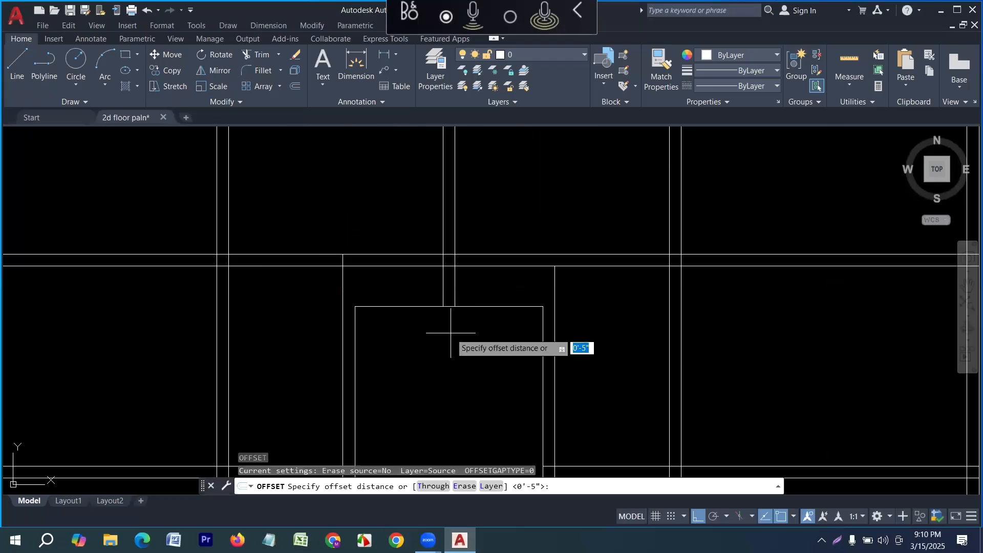
key("Return")
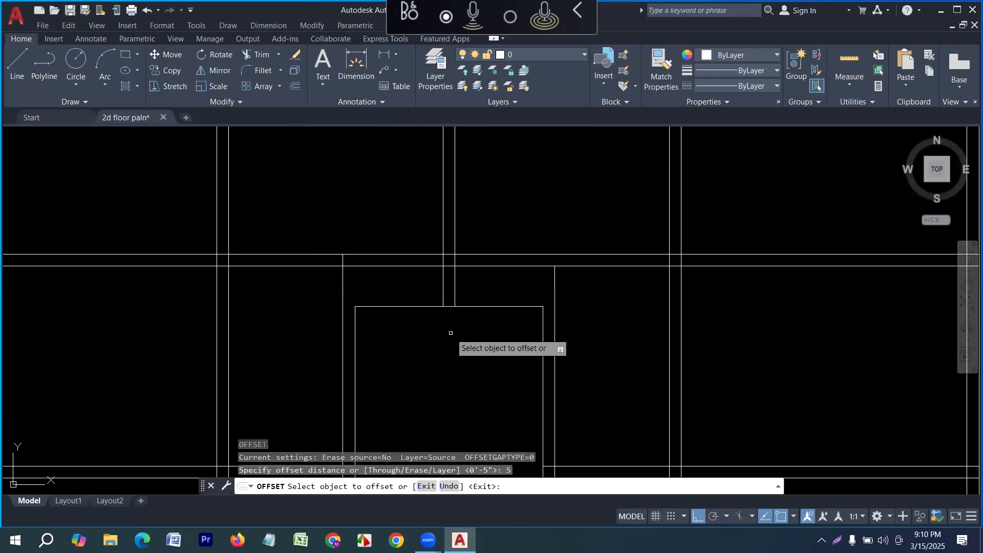
left_click(485, 306)
left_click(484, 285)
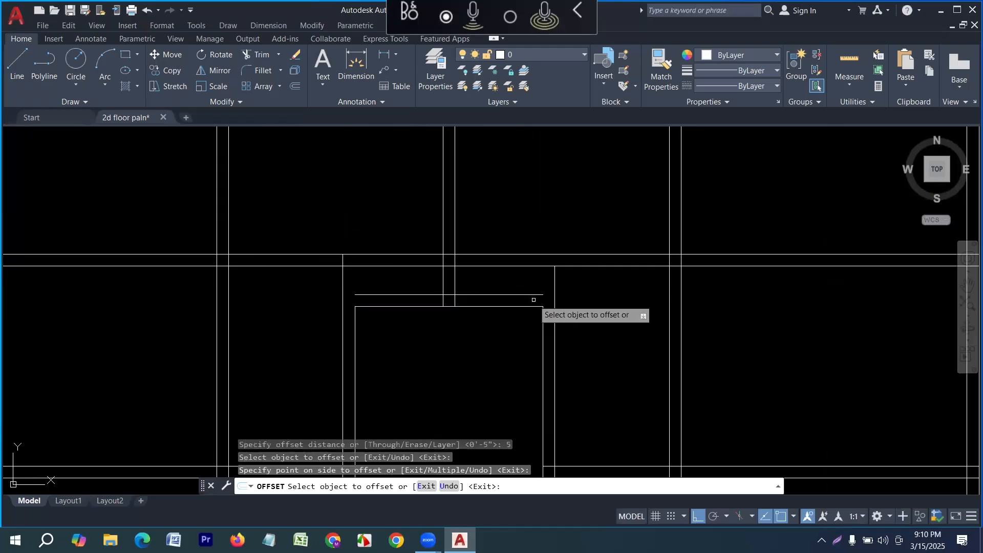
key("Escape")
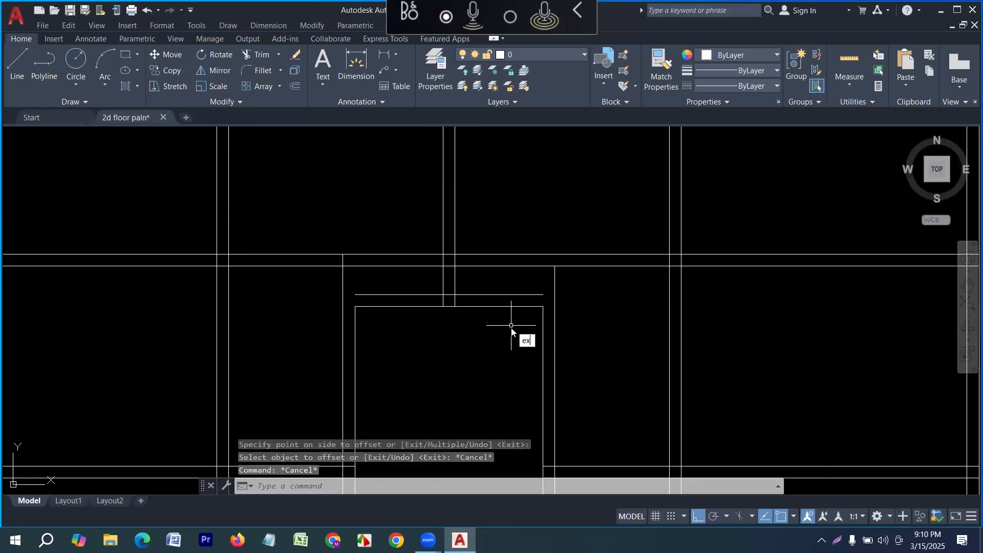
Extend both lines of the central rectangle's upper wall to the outer vertical lines on each side.
type("ex")
key("Return")
left_click(508, 325)
left_click(515, 288)
left_click(398, 333)
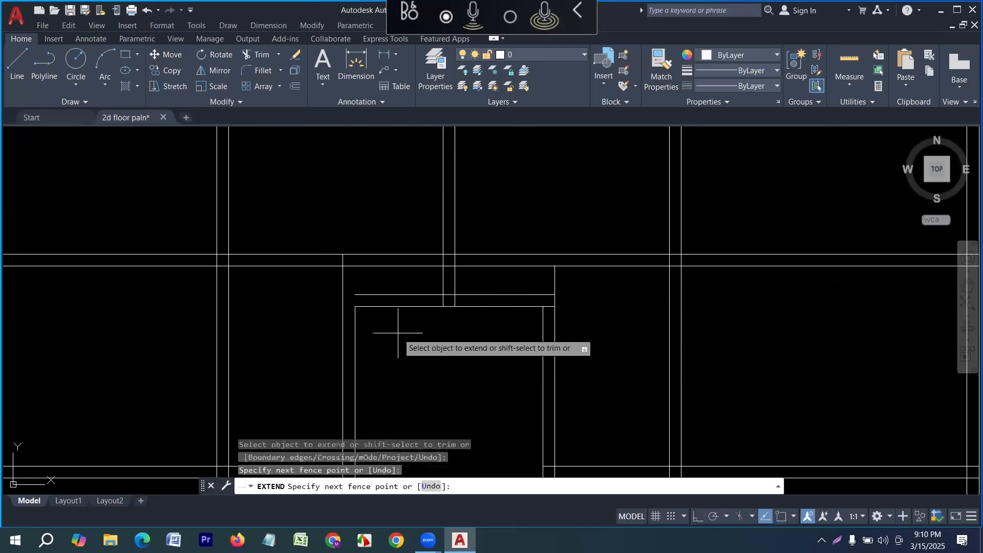
left_click(389, 290)
key("Escape")
key("Escape")
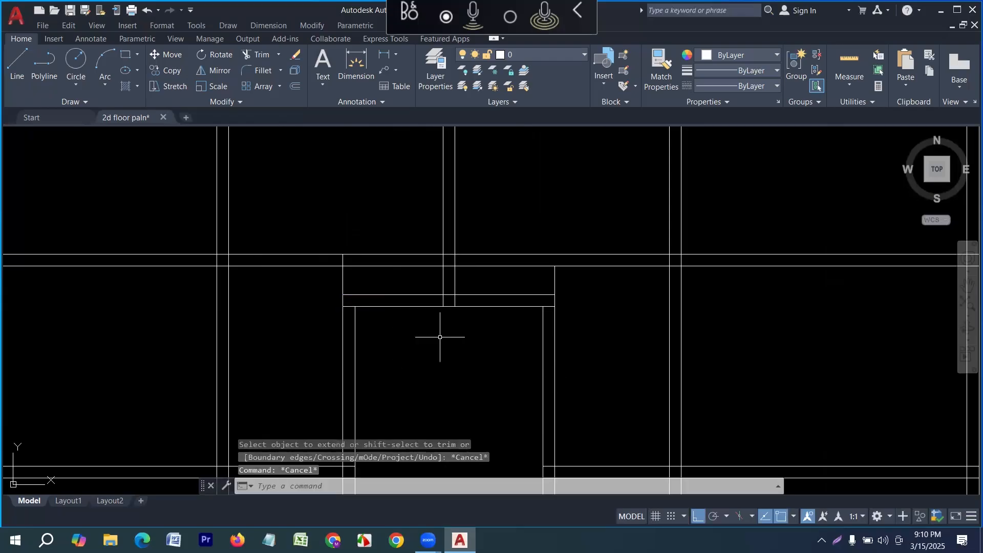
Trim the central rectangle's outer vertical lines above its upper wall on both sides.
type("tr")
key("Return")
key("Return")
scroll(496, 295, "down", 6)
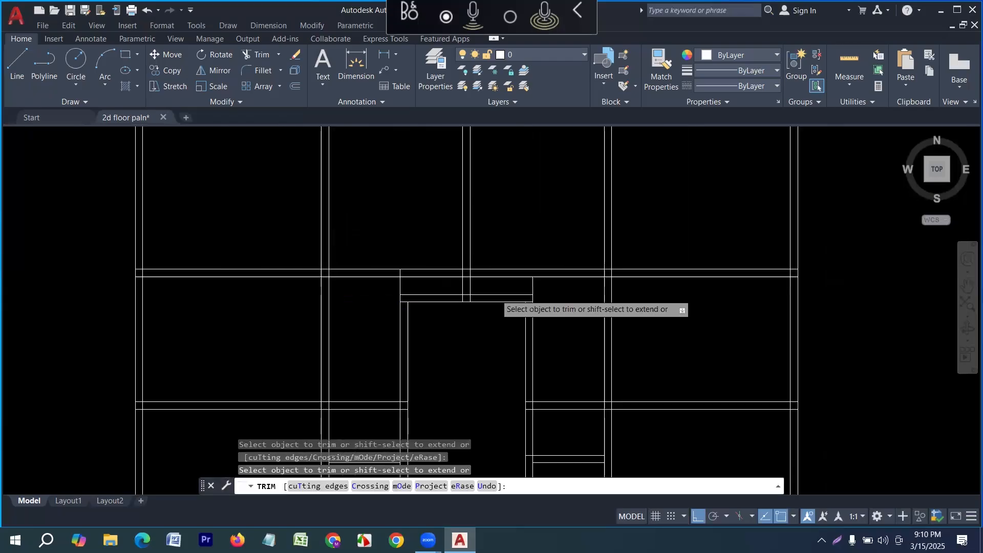
scroll(527, 296, "up", 4)
scroll(430, 295, "up", 4)
scroll(471, 280, "down", 5)
scroll(480, 288, "up", 5)
left_click(289, 281)
left_click(204, 281)
left_click(589, 284)
left_click(527, 269)
scroll(510, 310, "down", 6)
middle_click_drag(540, 336, 574, 387)
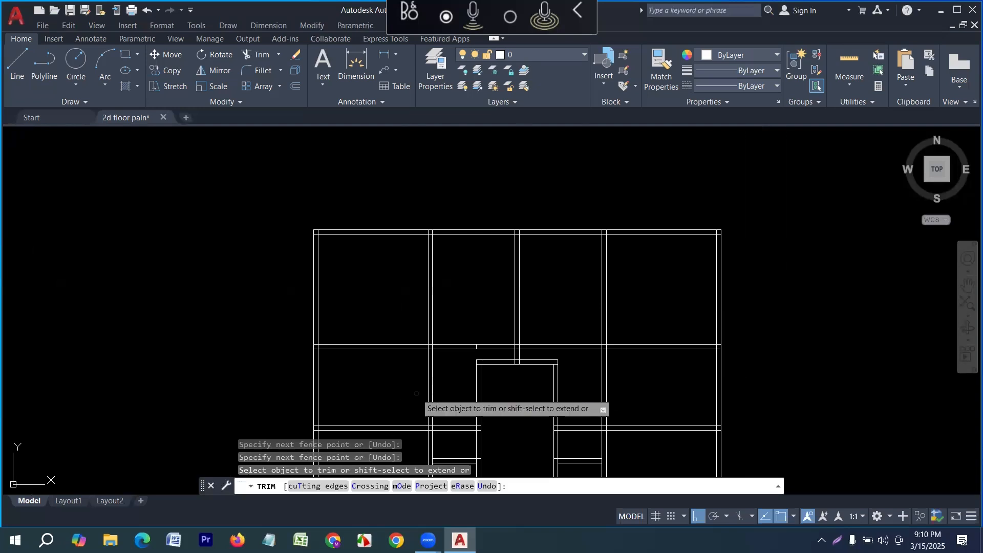
Trim the upper interior horizontal wall on both sides of the middle wall, between the two long vertical interior walls.
scroll(474, 357, "up", 5)
mouse_move(507, 349)
left_mouse_down()
mouse_move(487, 306)
mouse_move(497, 338)
left_mouse_up()
scroll(523, 362, "down", 4)
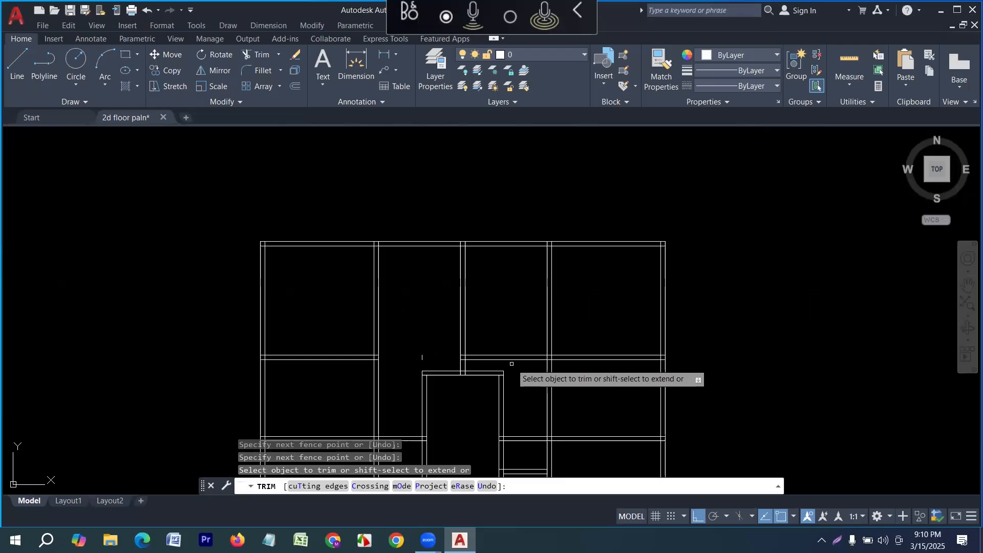
scroll(525, 352, "up", 2)
mouse_move(541, 375)
left_mouse_down()
mouse_move(518, 332)
mouse_move(528, 344)
left_mouse_up()
scroll(513, 326, "down", 2)
scroll(506, 334, "up", 1)
middle_click_drag(496, 342, 496, 342)
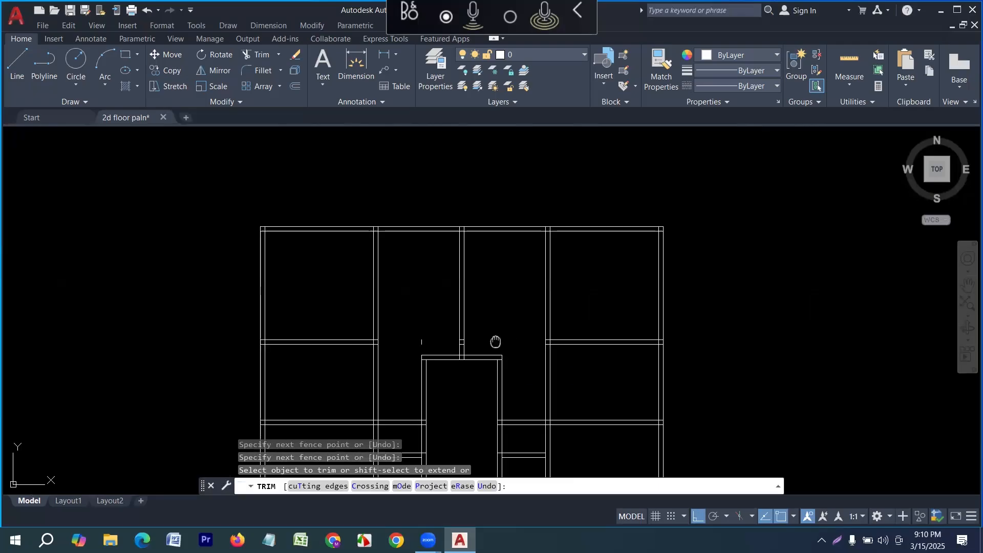
Trim both long vertical interior walls between the upper and lower interior horizontal walls.
scroll(378, 379, "up", 4)
mouse_move(435, 353)
left_mouse_down()
mouse_move(448, 338)
mouse_move(329, 346)
left_mouse_up()
scroll(473, 283, "down", 6)
scroll(555, 310, "up", 3)
left_click_drag(542, 267, 476, 261)
scroll(458, 323, "down", 4)
scroll(430, 267, "up", 5)
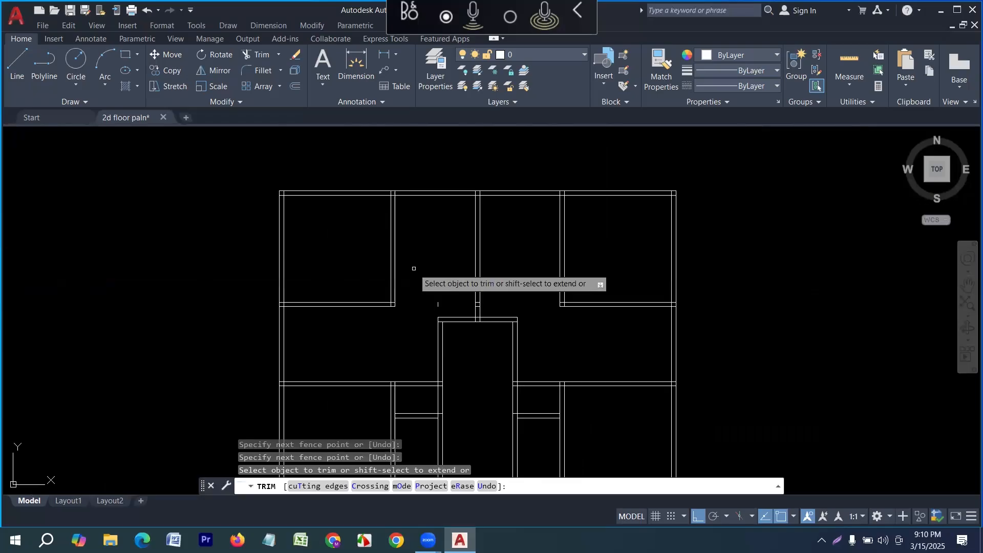
scroll(414, 269, "up", 4)
key("Escape")
Erase the leftover vertical stub and the two short horizontal pieces inside the middle wall.
left_click(443, 358)
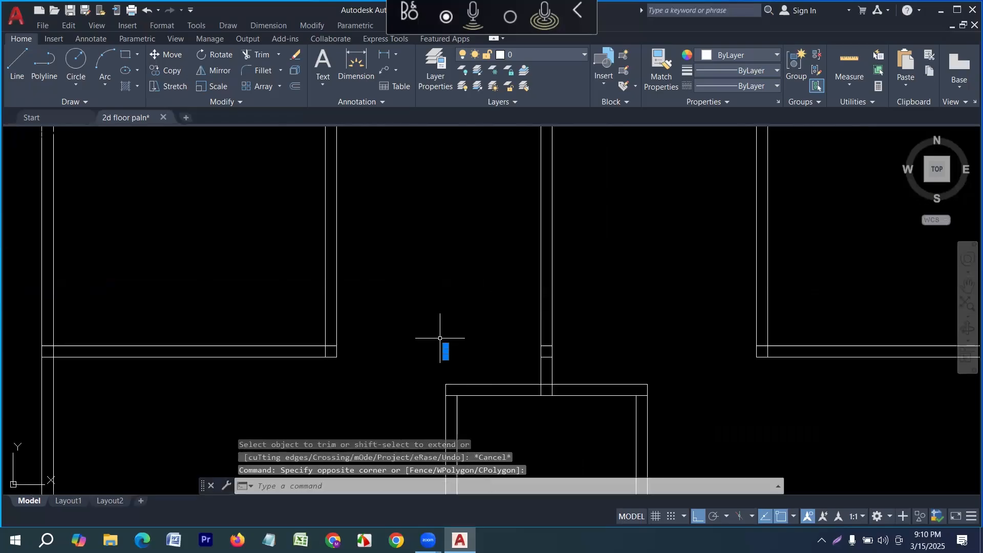
left_click(495, 347)
key("Delete")
scroll(552, 350, "up", 4)
left_click(561, 365)
left_click(542, 320)
key("Delete")
scroll(467, 334, "down", 5)
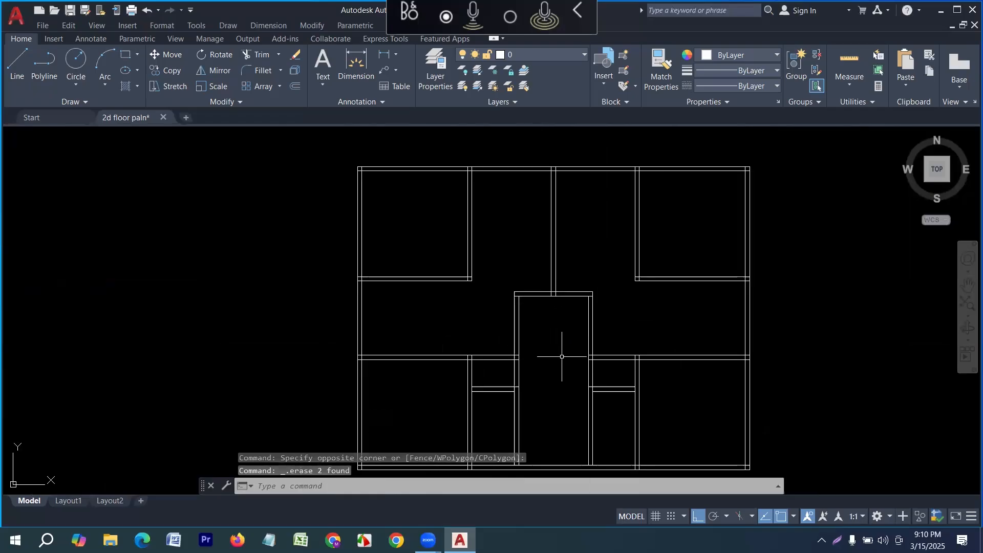
Trim the lower interior horizontal wall above both small rooms, between the vertical interior walls and the central rectangle.
middle_click_drag(562, 356, 488, 357)
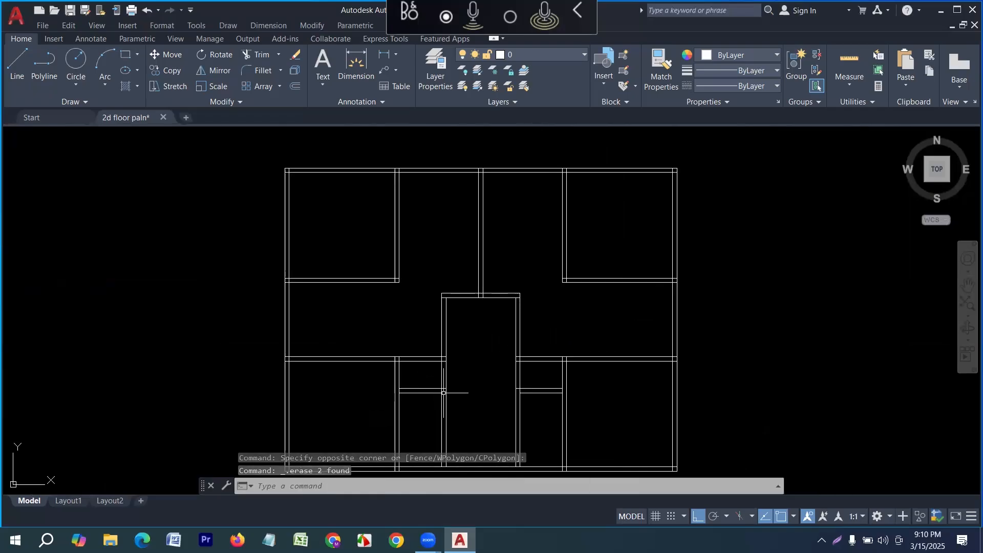
scroll(443, 393, "down", 2)
scroll(480, 357, "up", 4)
type("tr")
key("Return")
key("Return")
left_click(422, 356)
left_click(419, 292)
left_click(608, 346)
left_click(607, 288)
scroll(505, 327, "down", 6)
scroll(521, 341, "up", 2)
scroll(521, 340, "up", 2)
key("Escape")
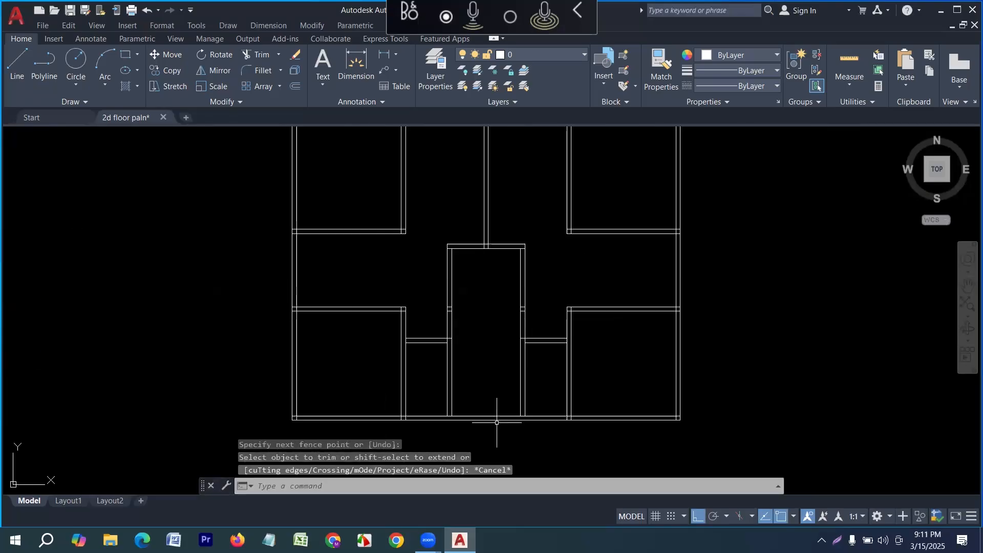
Draw a line across the bottom of the central rectangle between its two inner vertical lines.
scroll(489, 416, "up", 2)
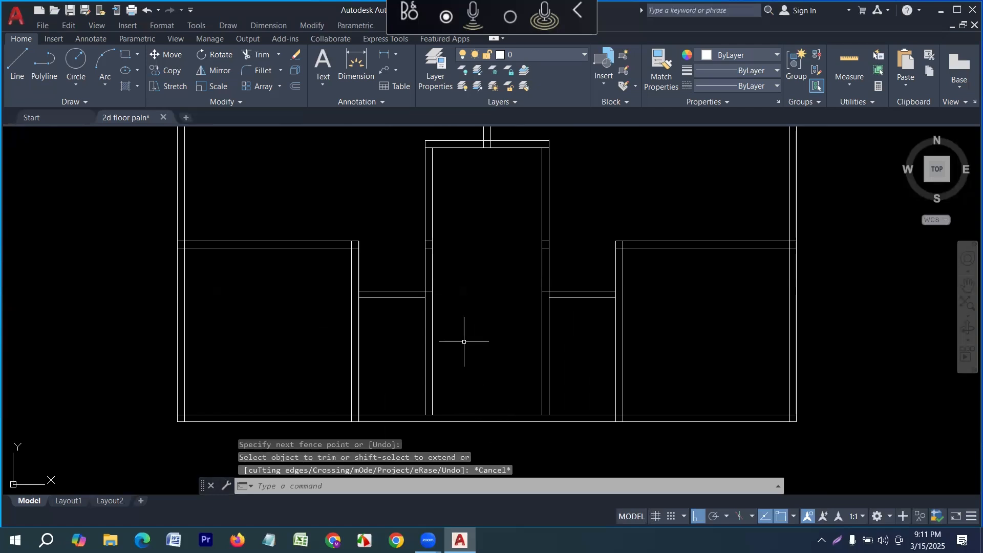
left_click(17, 64)
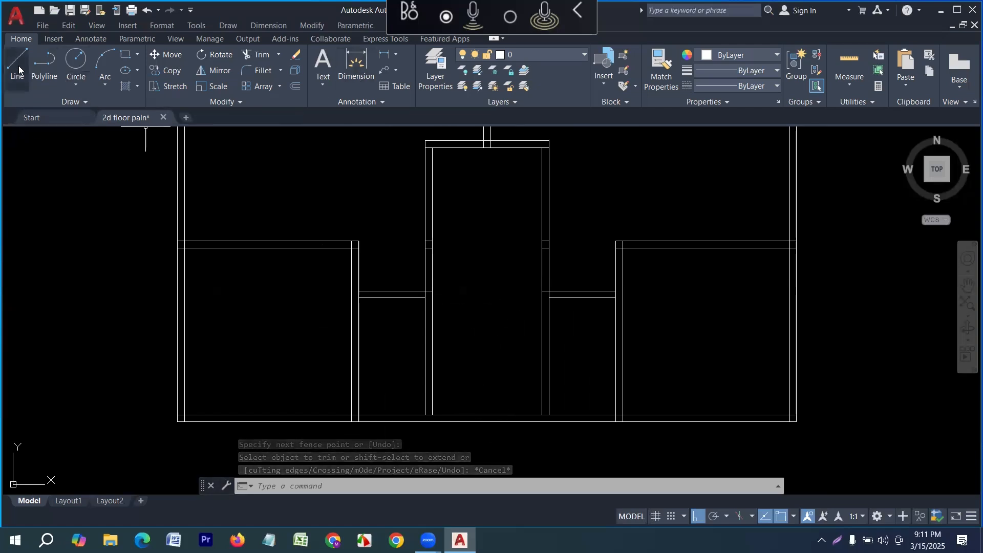
left_click(432, 415)
left_click(542, 414)
key("Escape")
key("Escape")
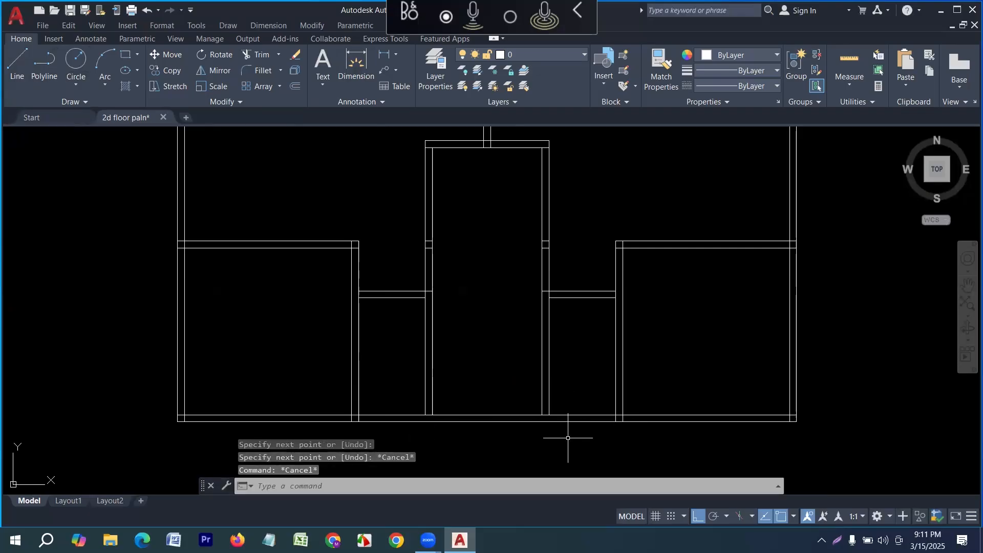
Offset the central rectangle's bottom line 4 feet upward to mark the first stair line.
key("Return")
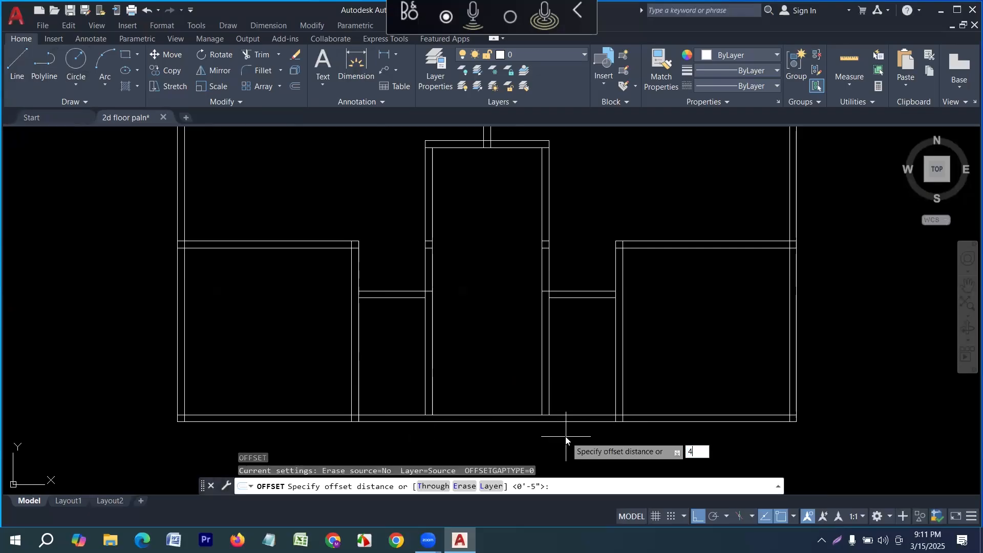
key("Return")
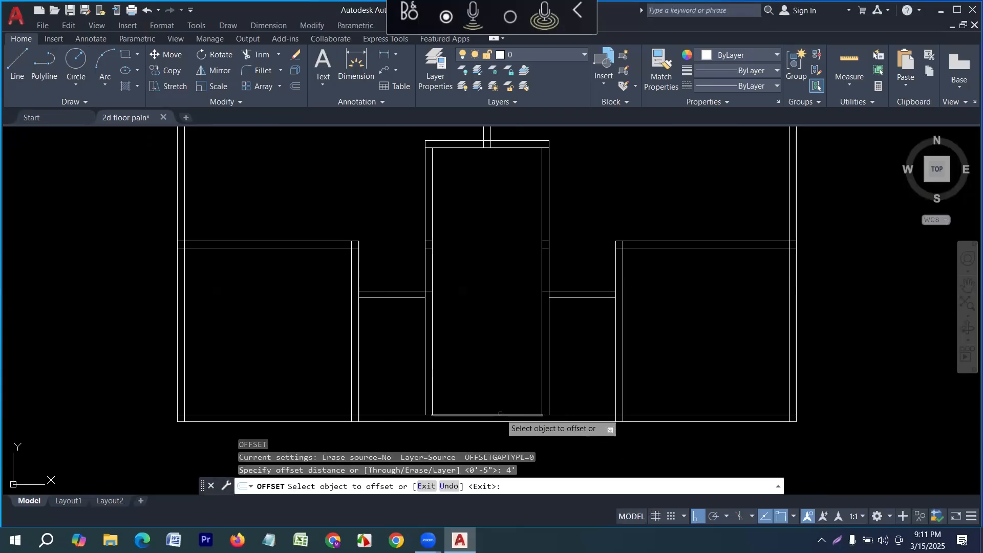
left_click(509, 416)
left_click(489, 336)
key("Return")
Offset the stair line upward nine times in succession at 10-inch spacing to form the treads.
key("Return")
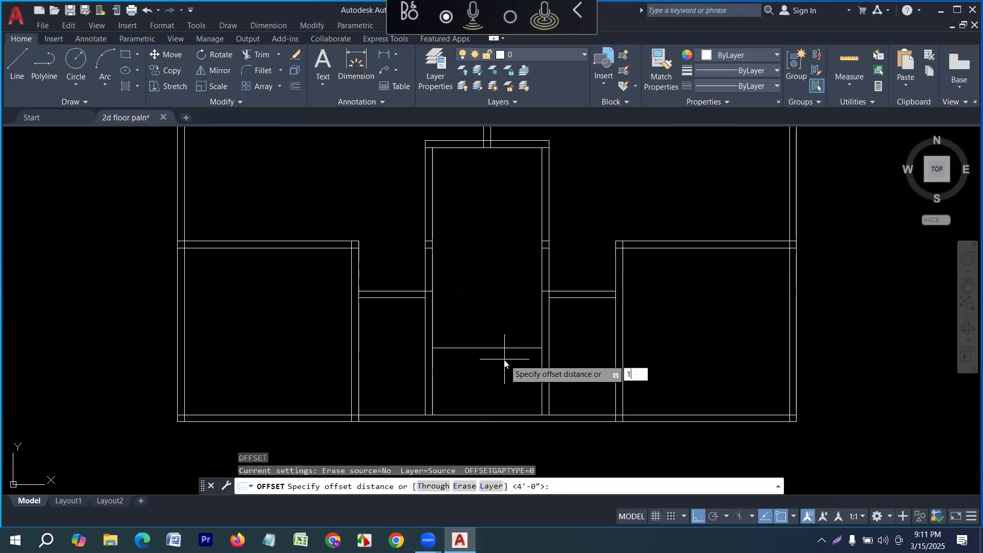
key("Return")
left_click(495, 347)
left_click(502, 327)
left_click(502, 333)
left_click(501, 315)
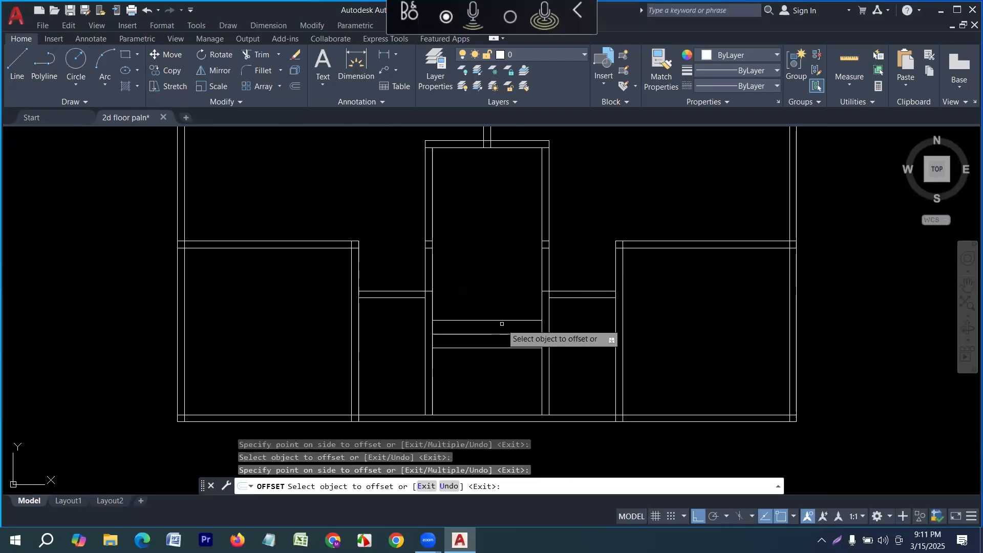
left_click(503, 321)
left_click(502, 305)
left_click(503, 307)
left_click(503, 286)
left_click(502, 292)
left_click(504, 275)
left_click(503, 279)
left_click(511, 259)
left_click(510, 264)
left_click(508, 224)
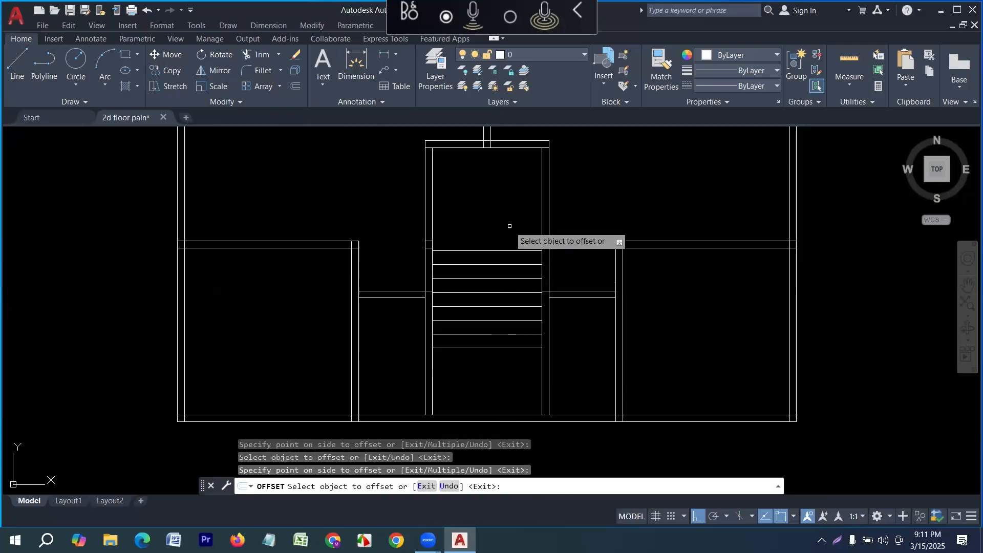
left_click(503, 251)
left_click(505, 205)
left_click(499, 237)
left_click(502, 189)
key("Escape")
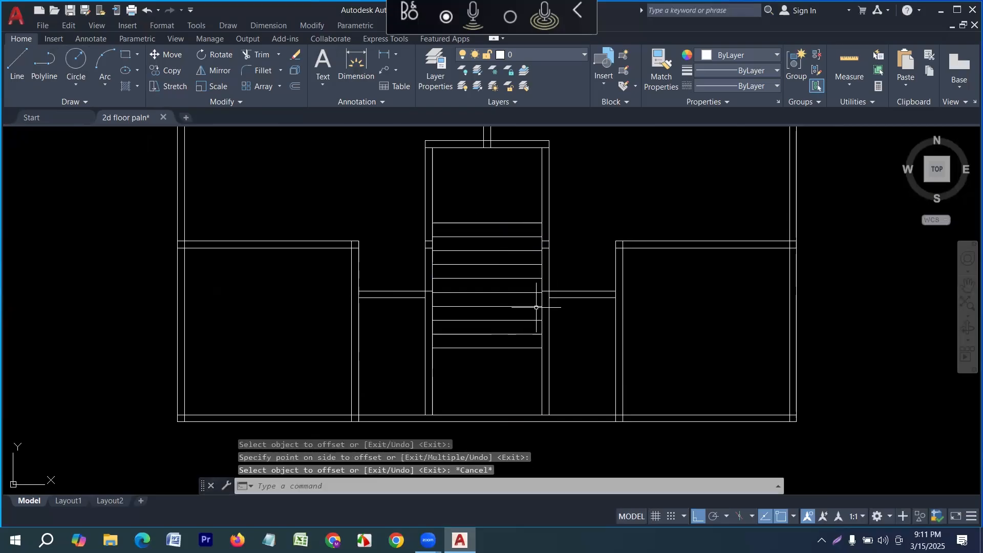
left_click(15, 66)
left_click(487, 223)
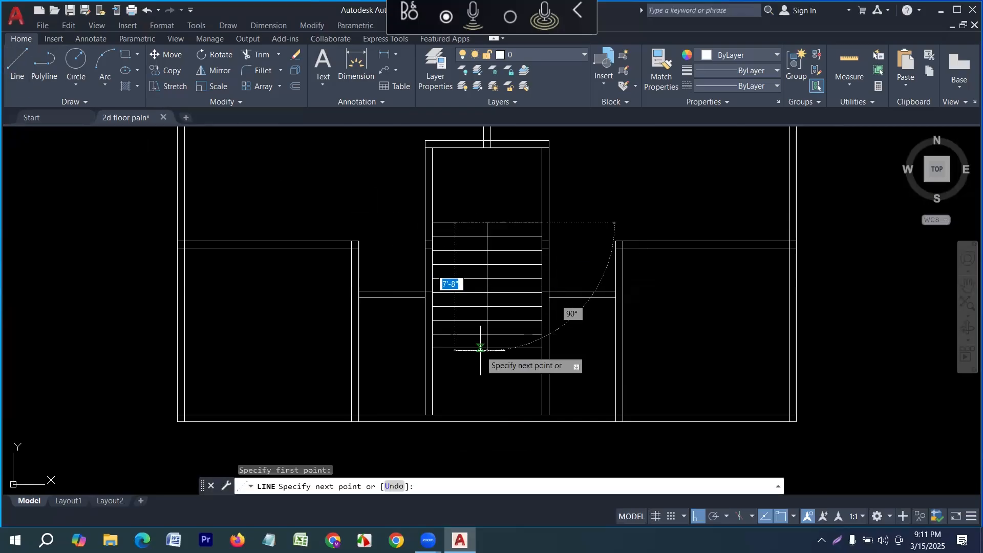
key("Escape")
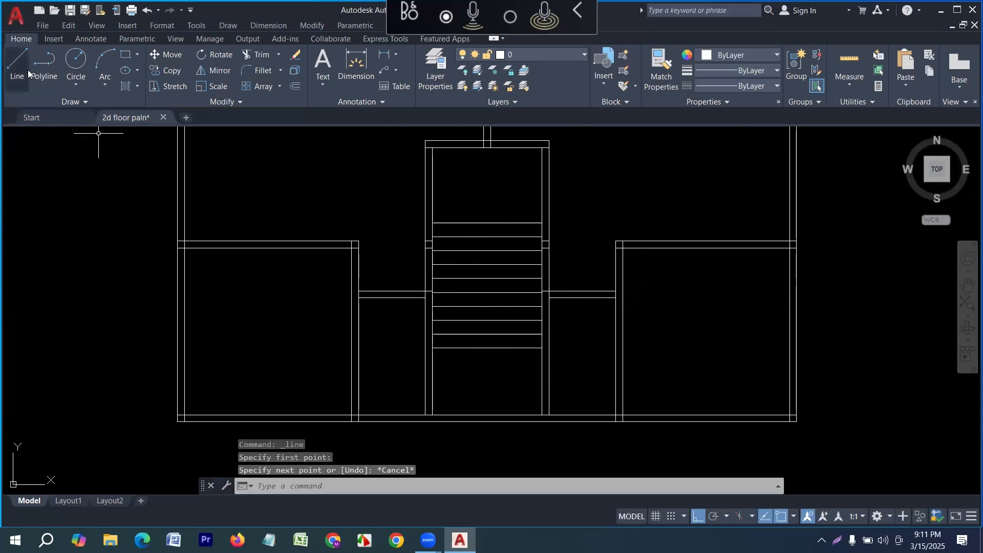
Draw a vertical centre line from the midpoint of the uppermost tread line to the midpoint of the lowest one.
left_click(20, 66)
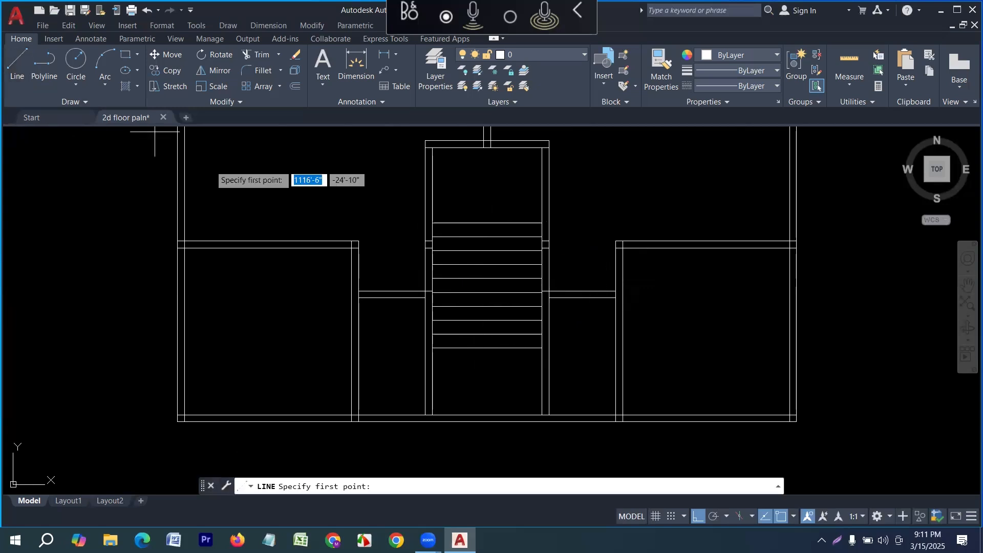
left_click(487, 223)
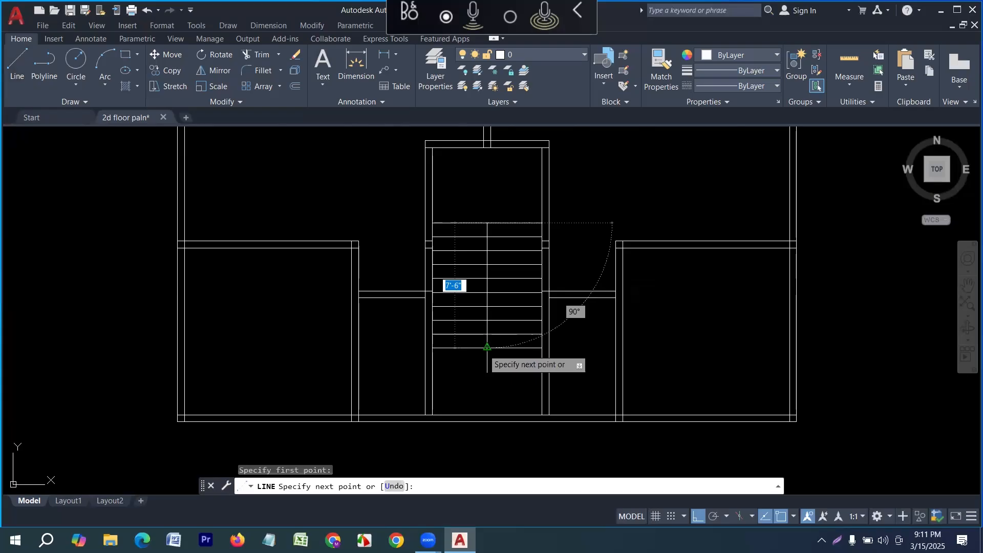
left_click(487, 347)
key("Escape")
key("Escape")
Offset the stair's centre line 3 inches to both sides and erase the original centre line.
key("Return")
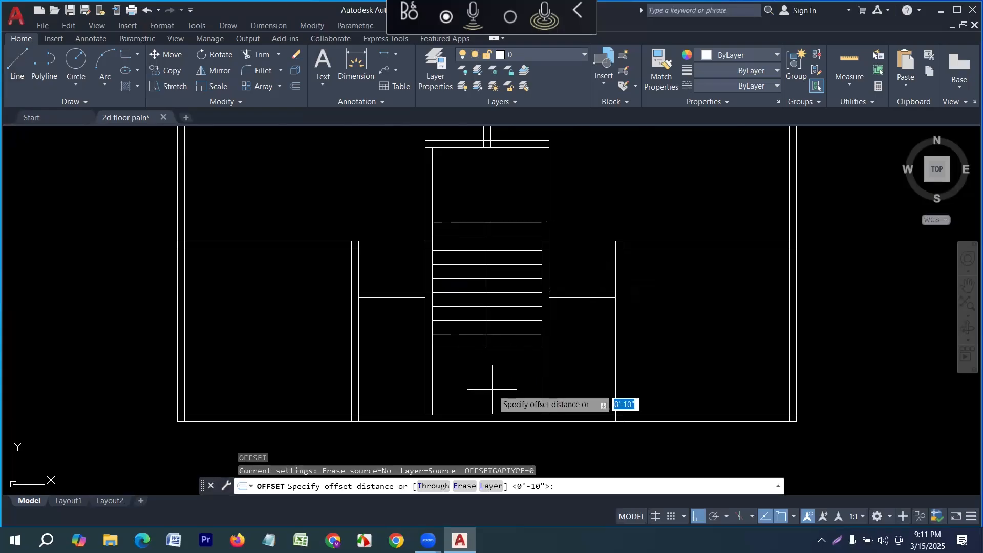
type("3")
key("Return")
scroll(492, 256, "up", 4)
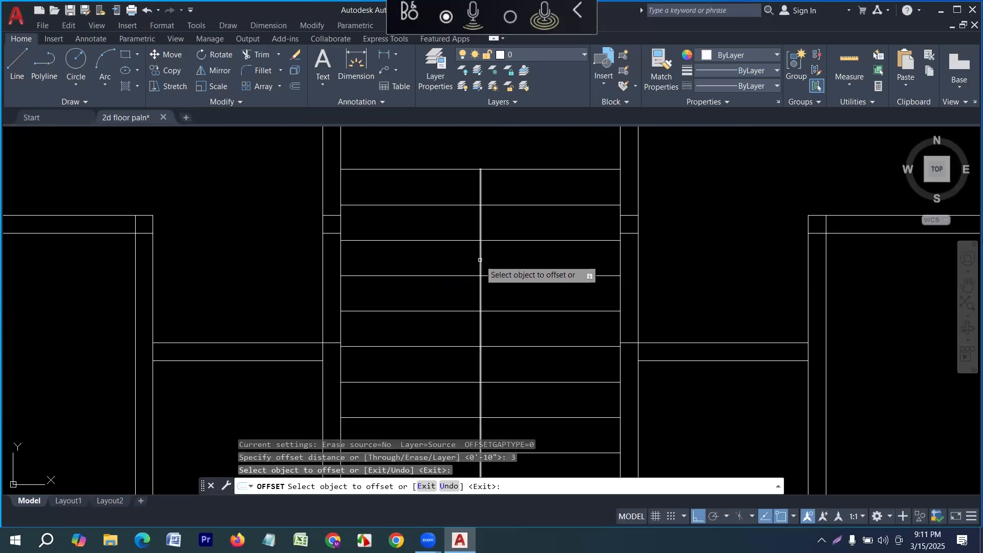
left_click(480, 260)
left_click(450, 272)
left_click(480, 266)
left_click(492, 270)
key("Escape")
left_click(481, 263)
scroll(482, 263, "down", 2)
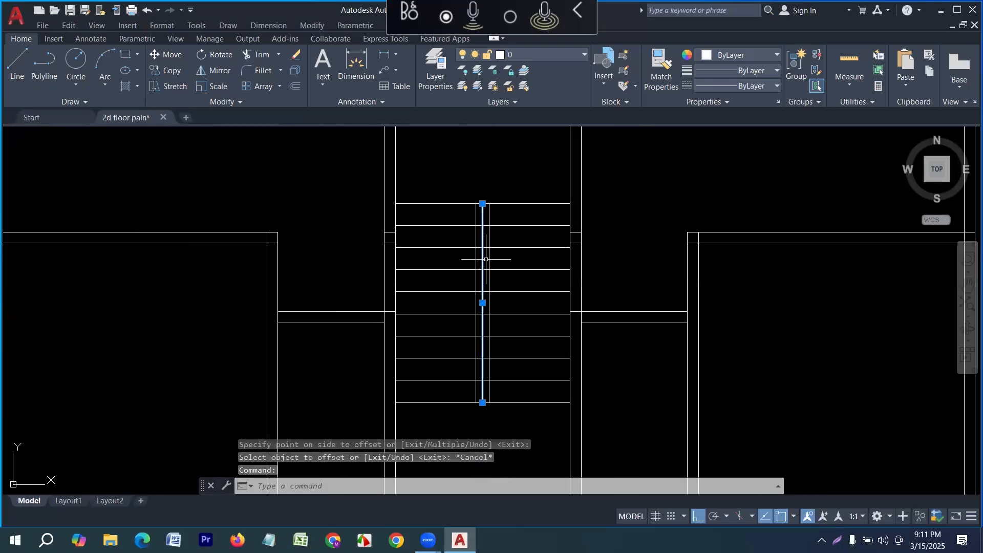
key("Delete")
Trim all tread lines between the two vertical centre lines to separate the two stair flights.
type("tr")
key("Return")
scroll(483, 315, "up", 2)
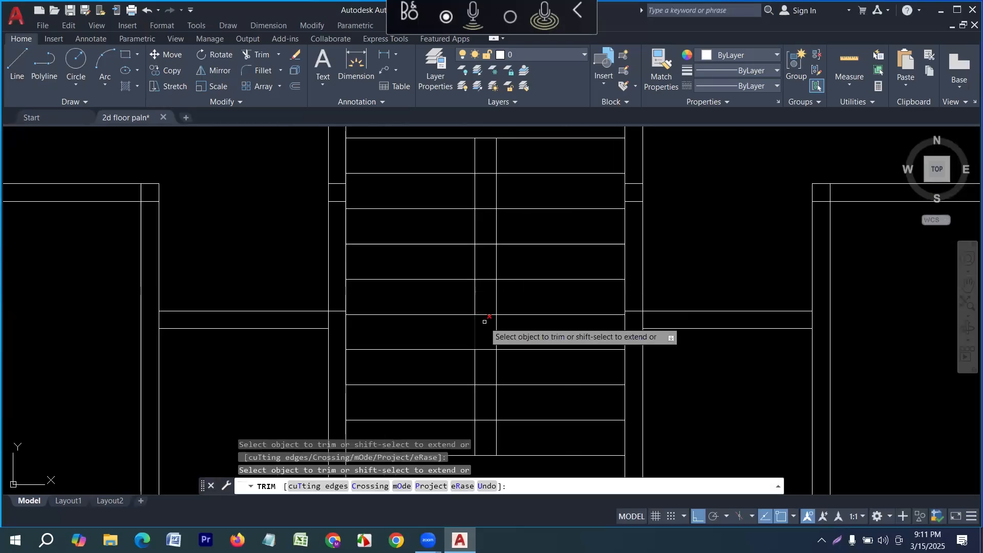
left_click(489, 267)
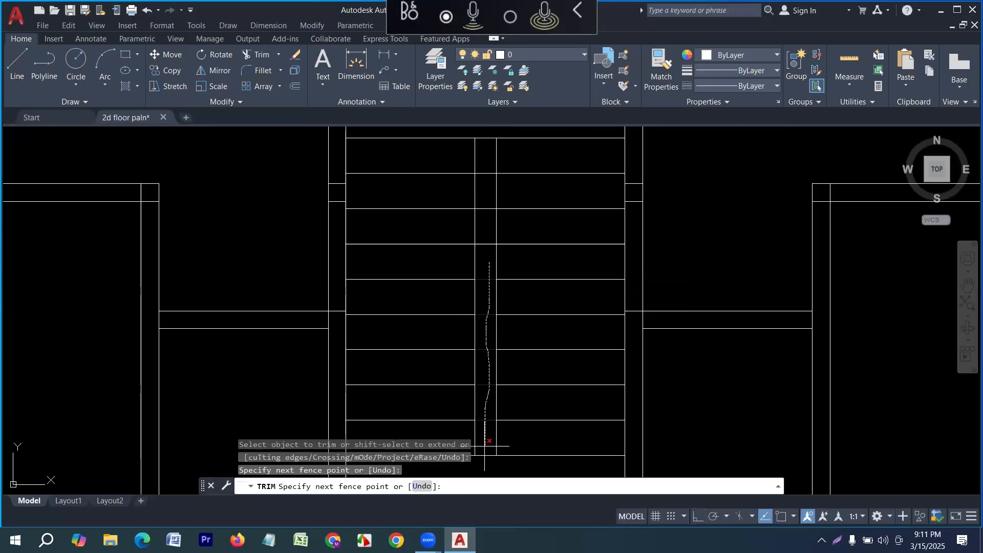
left_click_drag(489, 447, 489, 450)
scroll(476, 214, "up", 3)
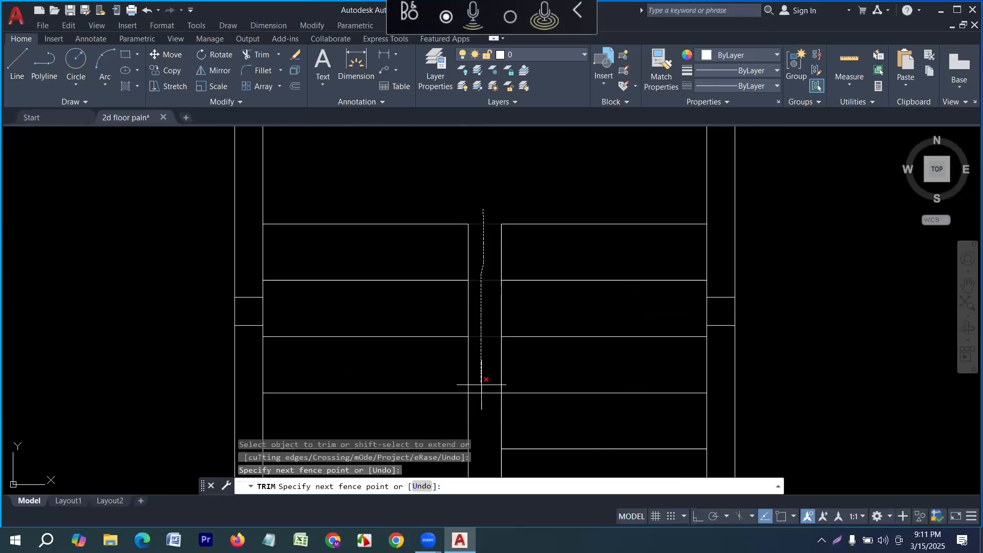
left_click_drag(483, 401, 482, 402)
scroll(478, 183, "down", 2)
key("Escape")
key("Escape")
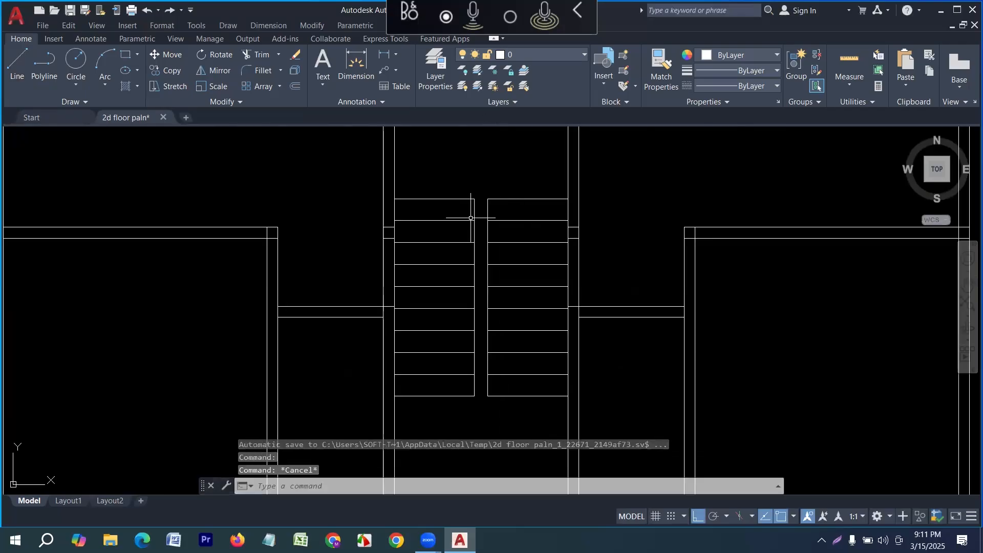
Draw a 6" by 7'-6" rectangle over the gap between the two stair flights, from the uppermost to the lowest tread.
type("c")
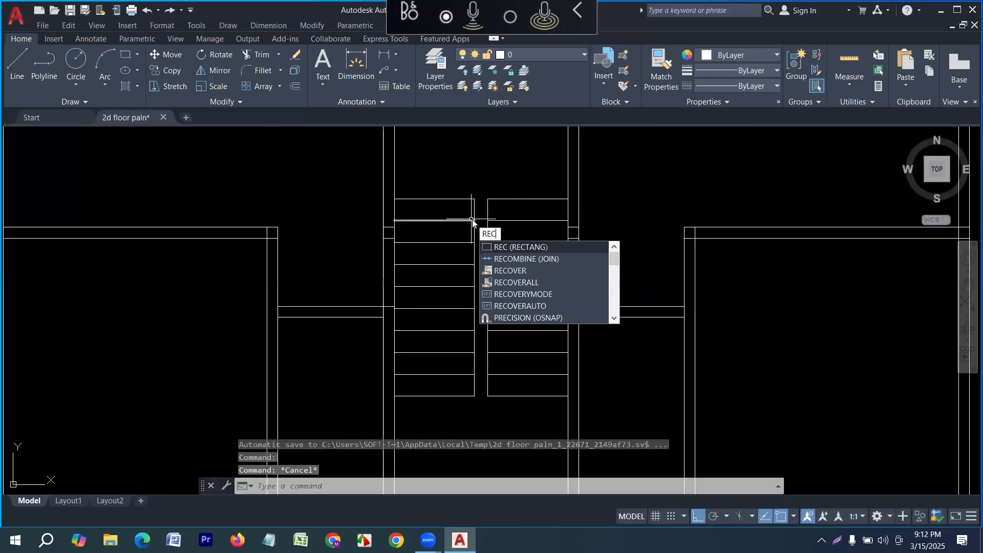
key("Return")
left_click(474, 199)
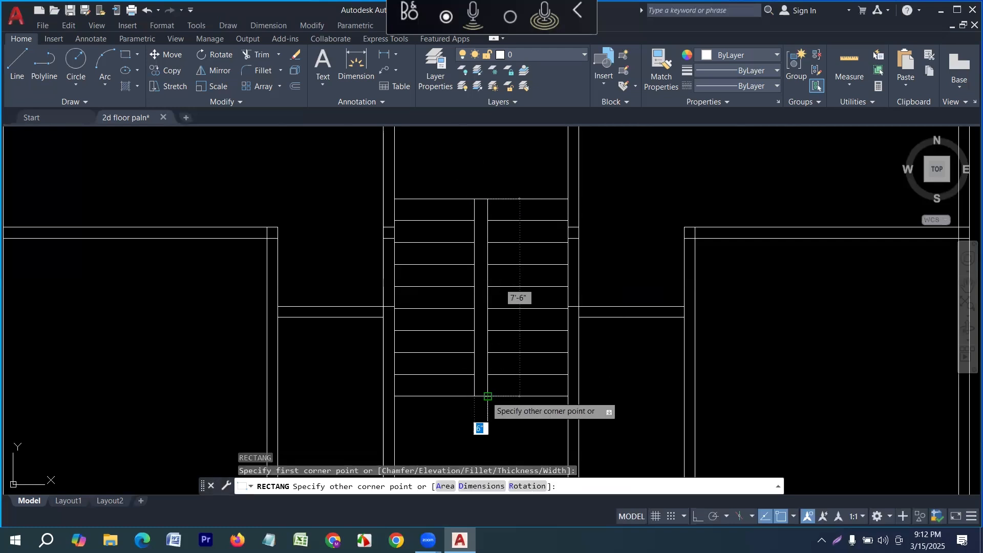
left_click(487, 396)
key("Escape")
key("Escape")
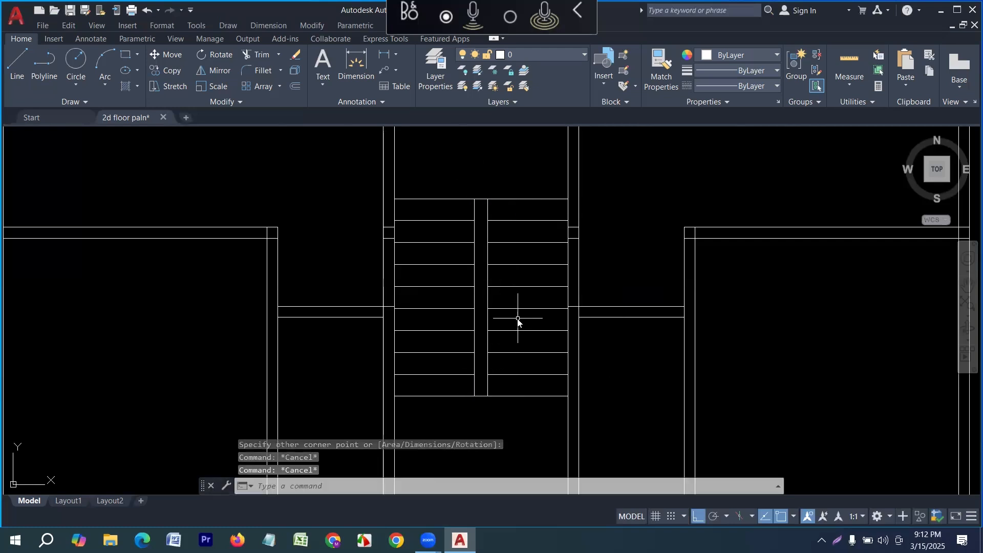
Offset the rectangle between the stair flights inward by 1.2 inches.
type("o")
key("Return")
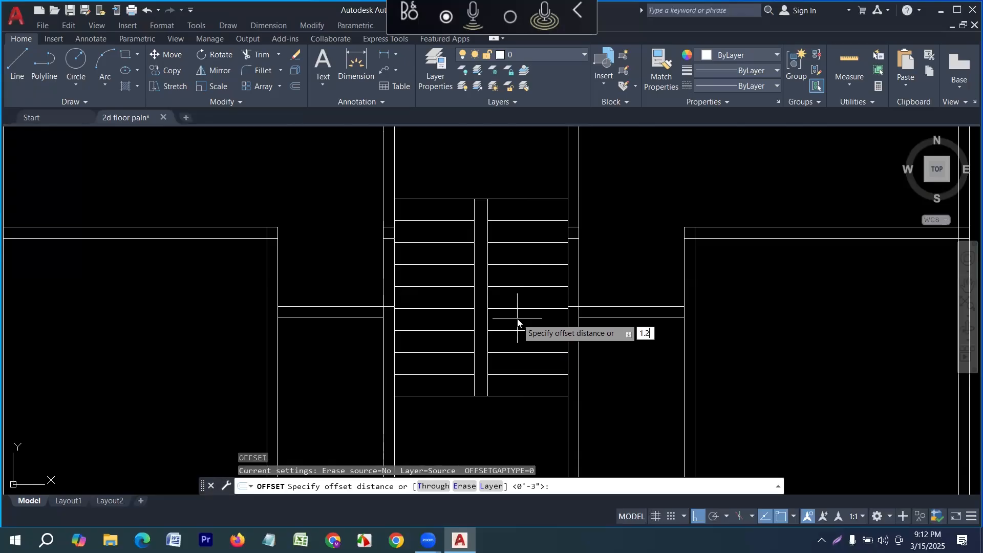
type("1.2")
key("Return")
scroll(487, 294, "up", 2)
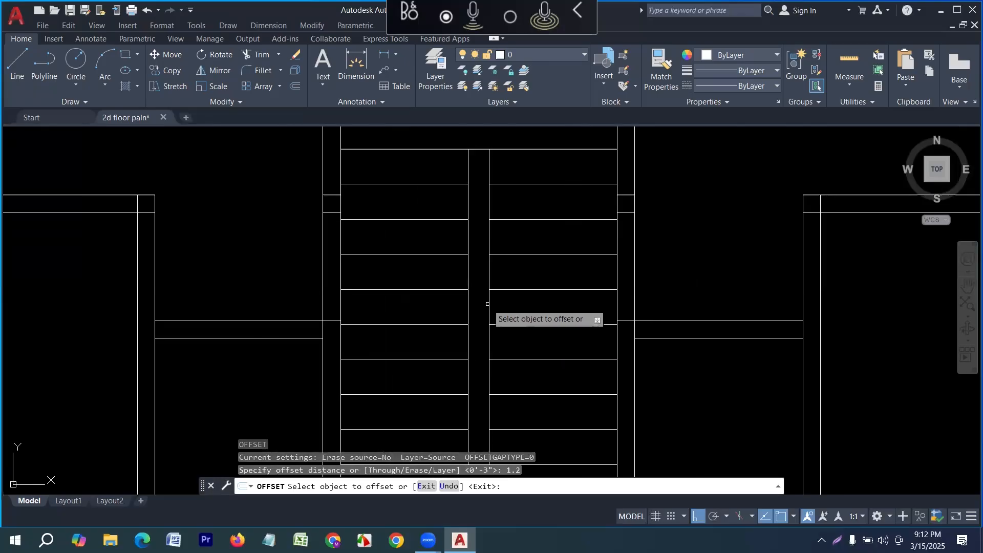
left_click(489, 307)
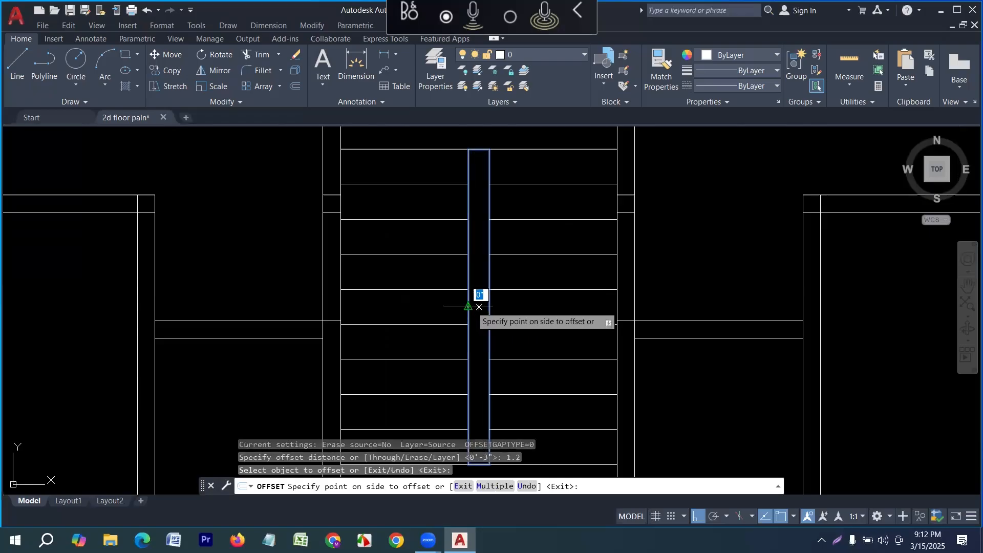
left_click(478, 273)
scroll(481, 272, "down", 5)
key("Escape")
Mark a door opening in the upper-left room's lower wall with a line 3' from the inner right corner and across the wall thickness.
mouse_move(433, 328)
middle_mouse_down()
mouse_move(452, 362)
mouse_move(436, 380)
middle_mouse_up()
scroll(318, 399, "down", 2)
scroll(440, 292, "up", 2)
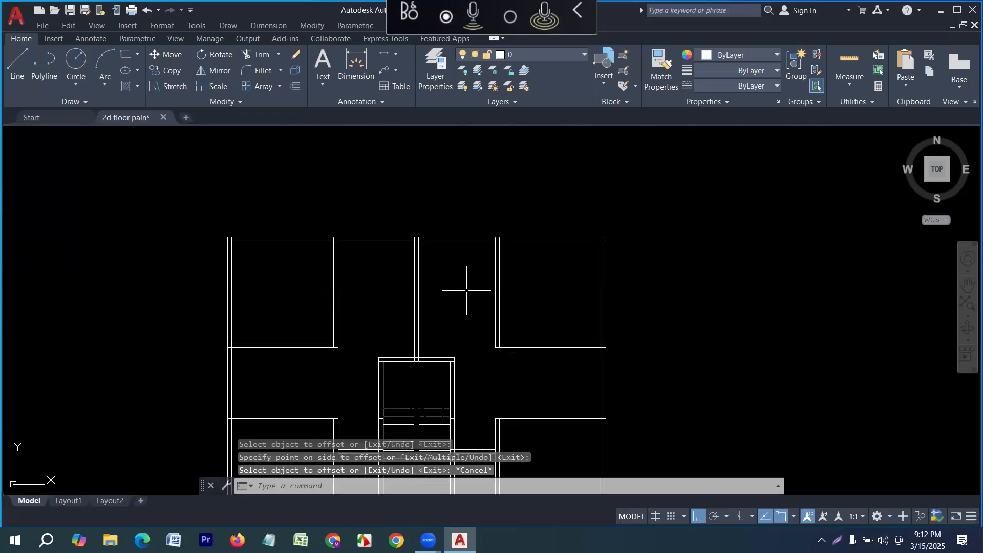
scroll(322, 358, "up", 2)
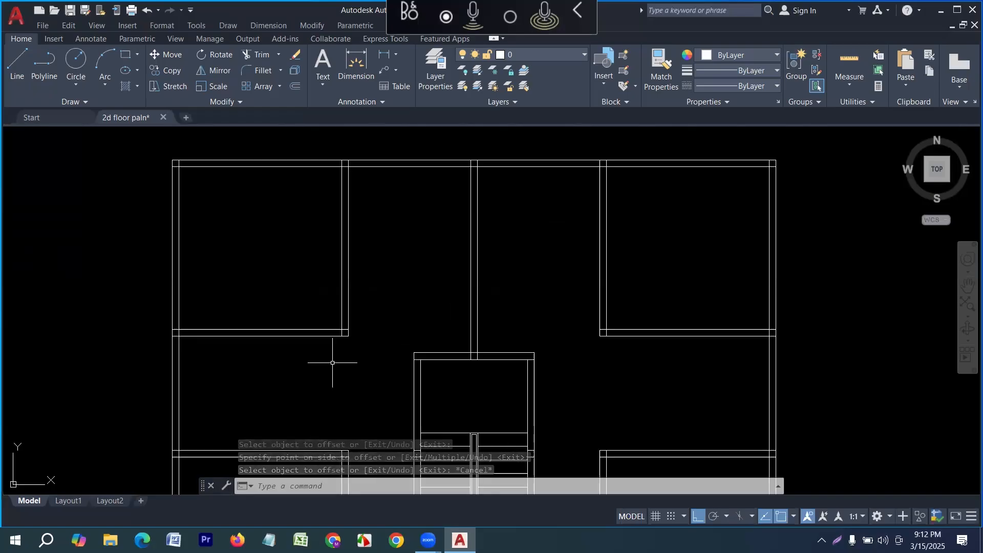
left_click(17, 64)
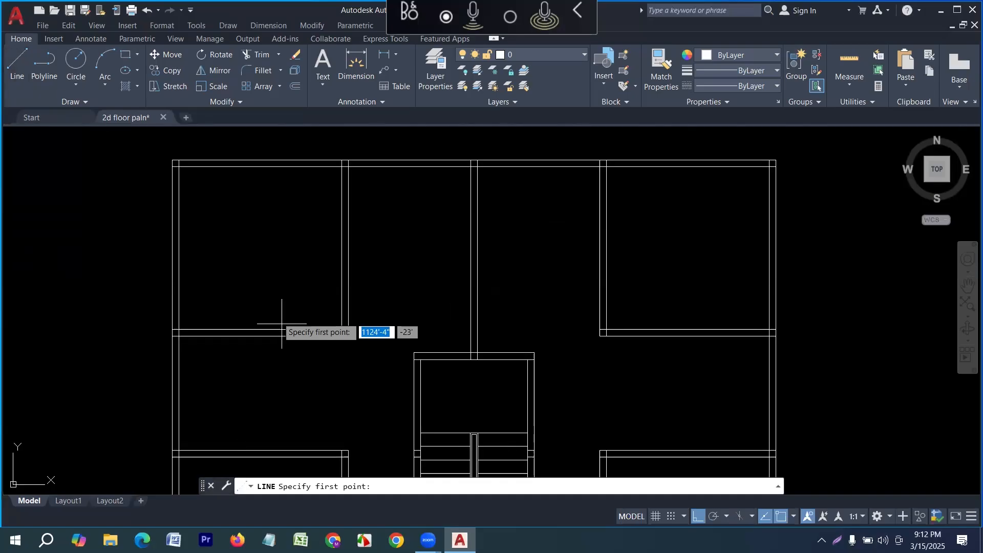
scroll(404, 328, "up", 4)
left_click(403, 318)
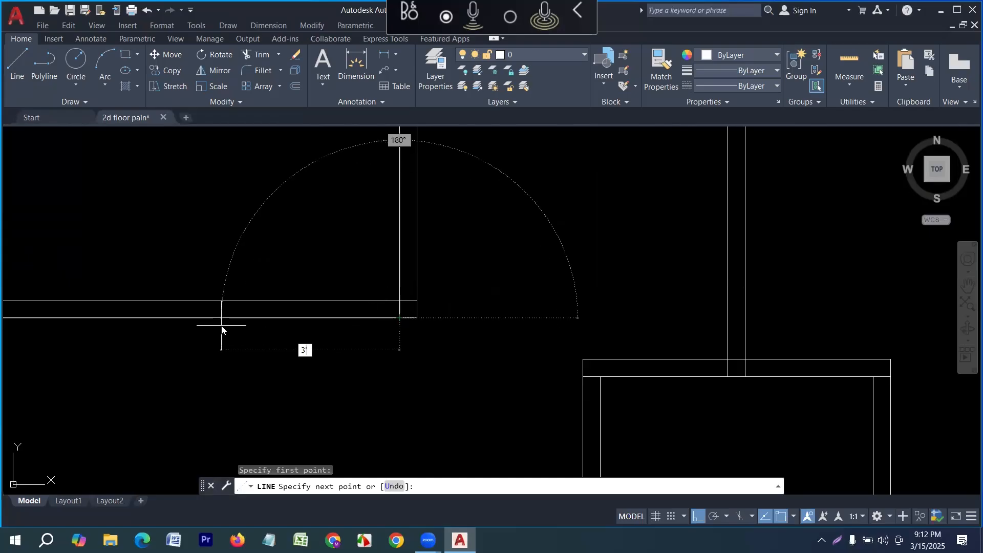
key("Return")
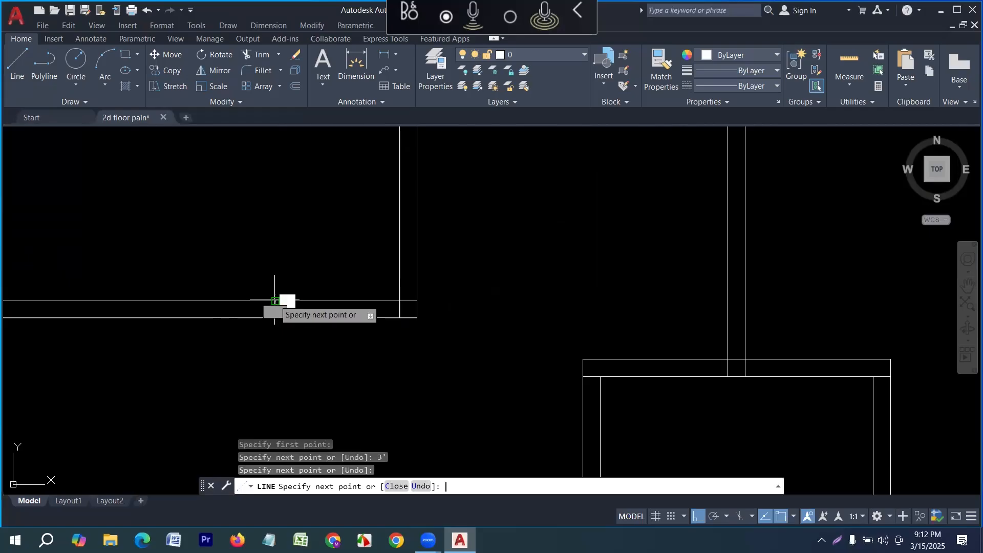
key("Return")
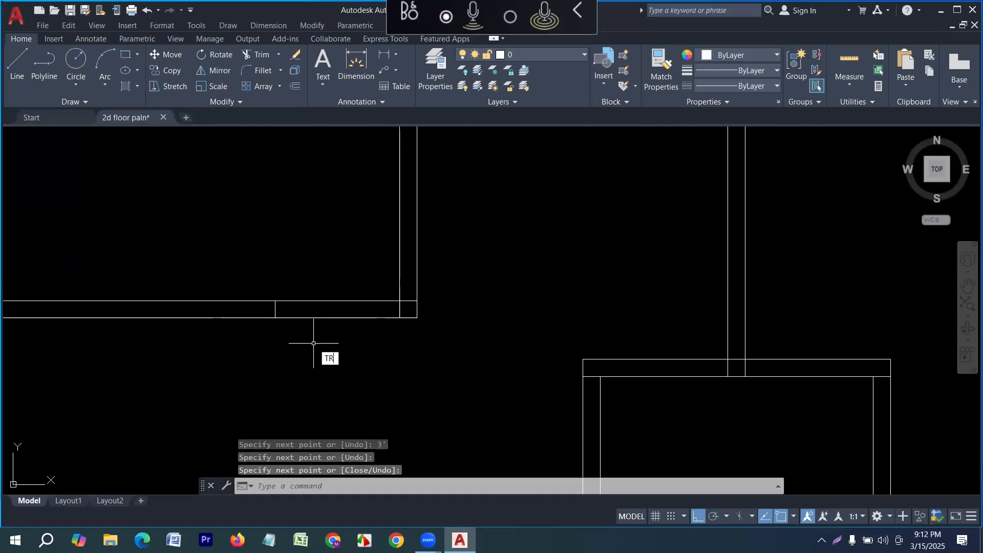
Trim the marked door opening out of the upper-left room's lower wall and clean up the adjacent wall end.
key("Return")
left_click_drag(312, 352, 310, 277)
scroll(281, 319, "down", 6)
scroll(312, 315, "up", 6)
scroll(302, 315, "up", 4)
scroll(317, 373, "down", 10)
scroll(259, 291, "up", 6)
scroll(263, 317, "up", 4)
Trim the overlapping lines at the upper-left room's wall joints and where the centre wall meets the top outer wall.
left_click_drag(241, 315, 275, 270)
scroll(233, 281, "down", 8)
scroll(403, 283, "up", 6)
mouse_move(412, 264)
left_mouse_down()
mouse_move(356, 269)
mouse_move(377, 292)
mouse_move(385, 258)
left_mouse_up()
scroll(385, 258, "down", 8)
scroll(213, 446, "up", 6)
scroll(273, 359, "down", 8)
scroll(380, 255, "up", 6)
scroll(381, 256, "up", 2)
mouse_move(378, 248)
left_mouse_down()
mouse_move(321, 250)
mouse_move(338, 264)
left_mouse_up()
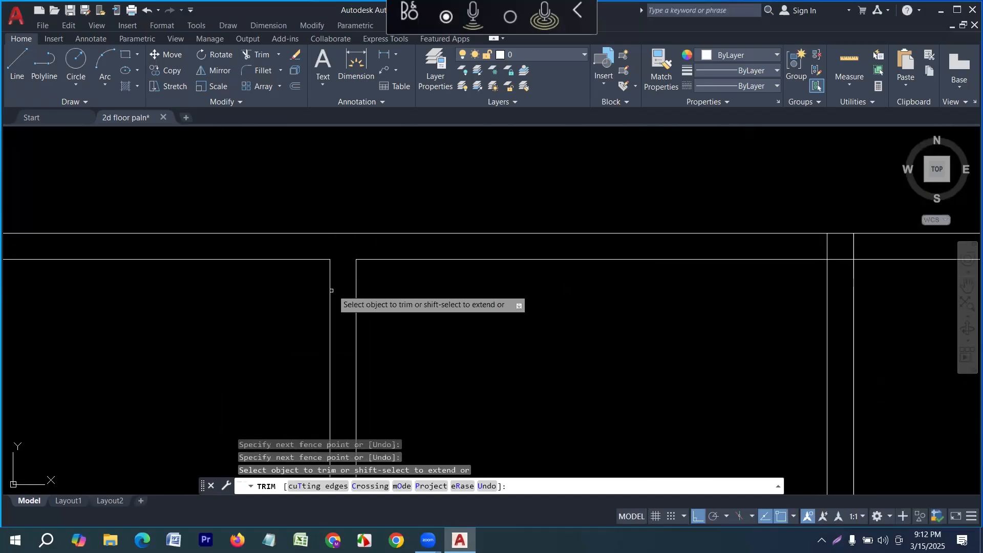
Trim the overlapping lines where the centre wall meets the staircase's upper wall.
scroll(424, 358, "down", 6)
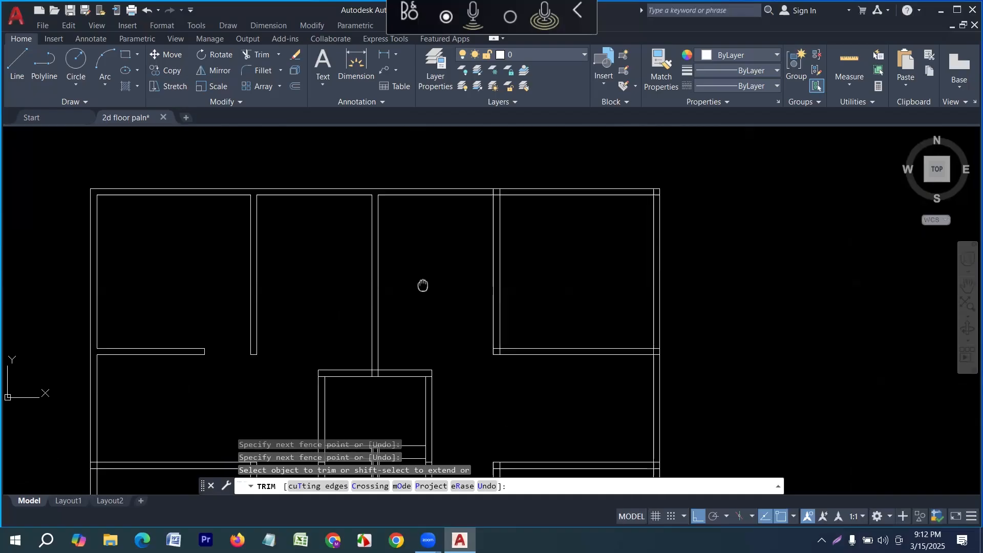
scroll(384, 402, "up", 6)
left_click_drag(352, 320, 277, 322)
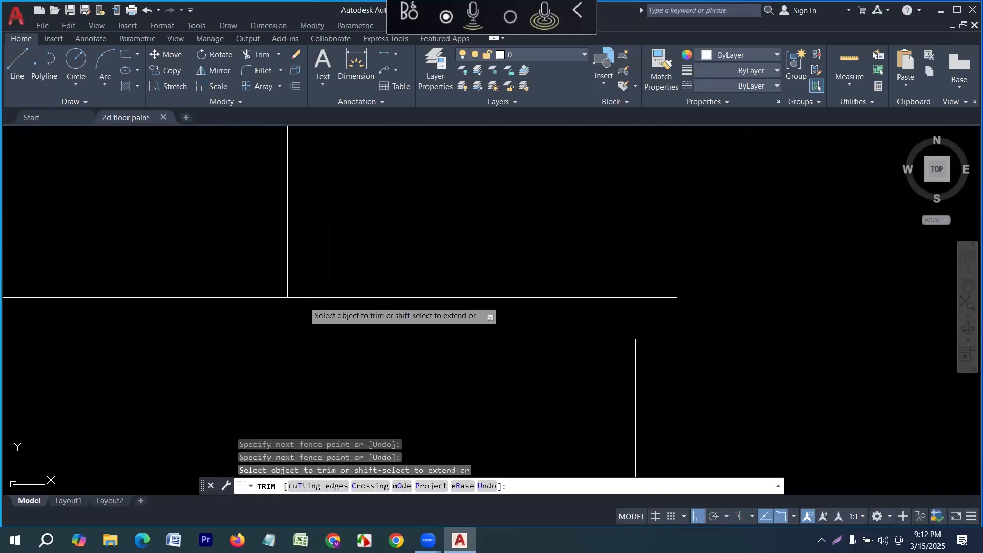
left_click_drag(311, 287, 309, 306)
scroll(334, 336, "down", 5)
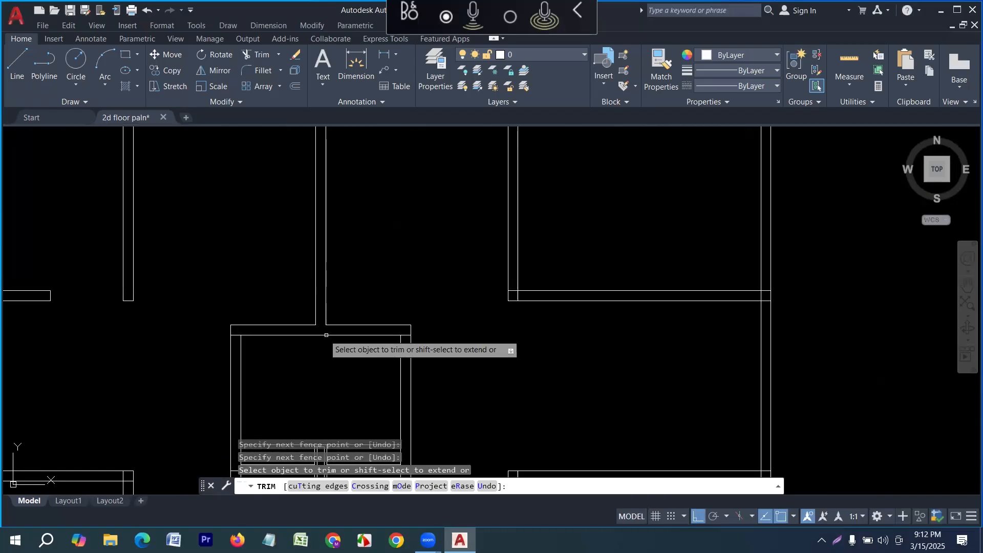
key("Escape")
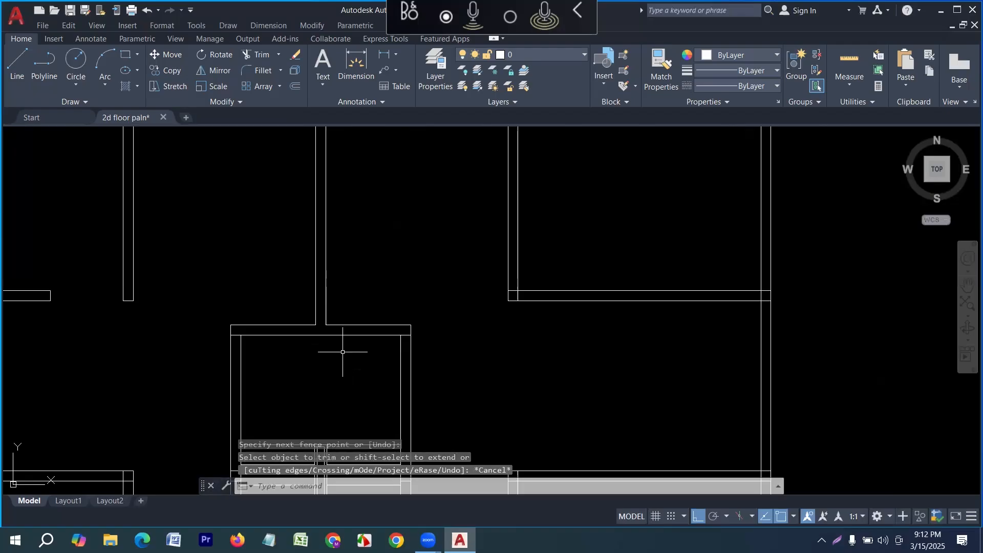
Extend the inner lines of both stair side walls and the centre wall's lines across the staircase's upper wall.
scroll(342, 352, "up", 2)
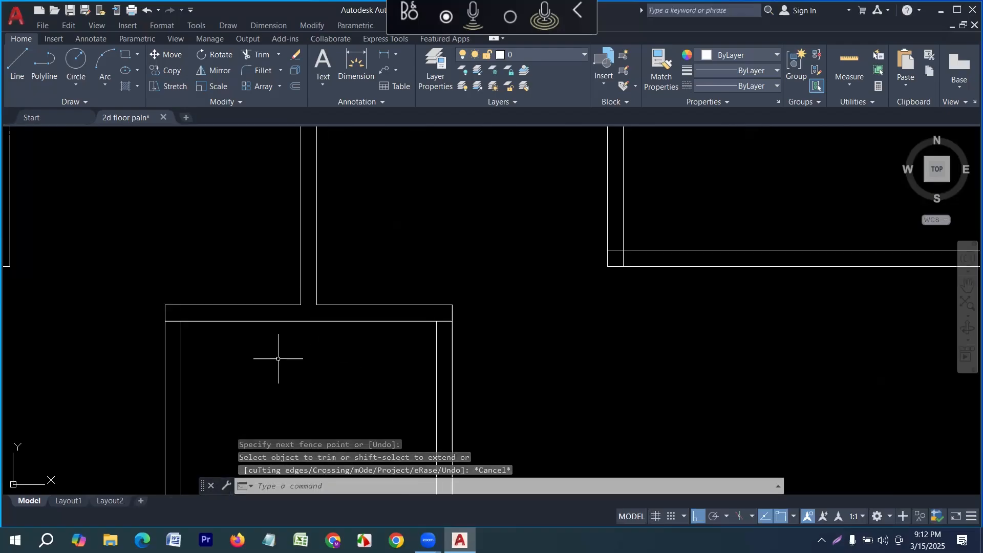
type("EX")
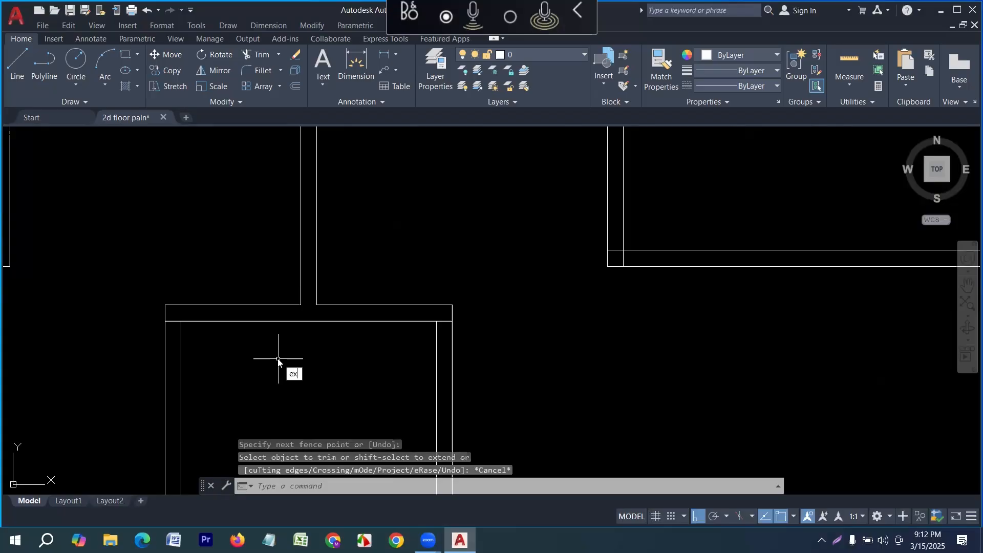
key("Return")
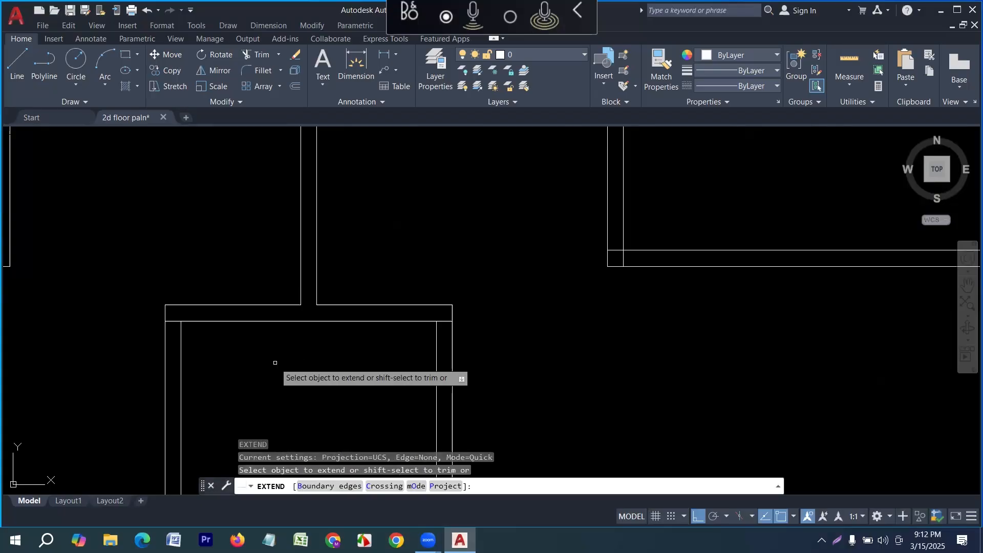
key("Escape")
type("ex")
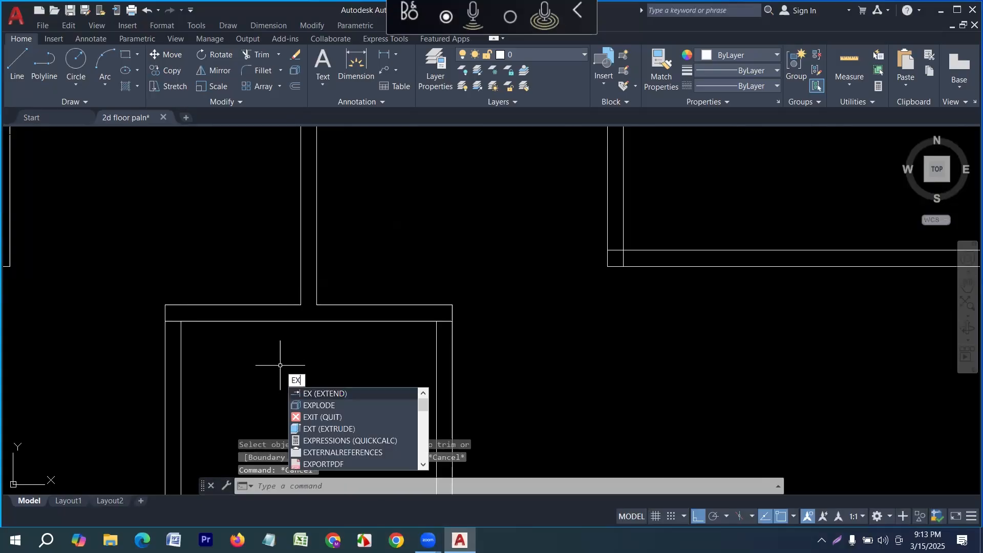
key("Return")
left_click(181, 333)
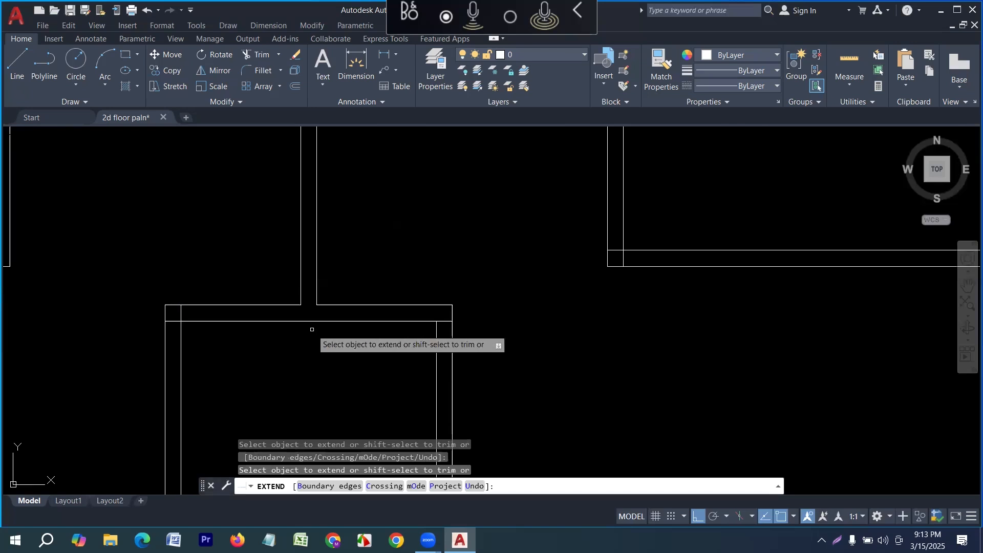
left_click(317, 293)
left_click(436, 332)
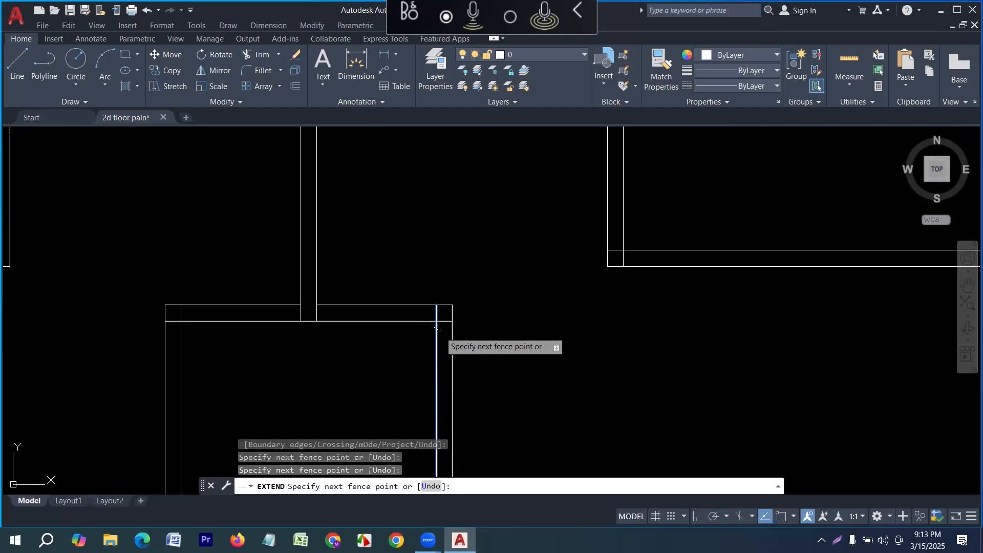
key("Return")
key("Escape")
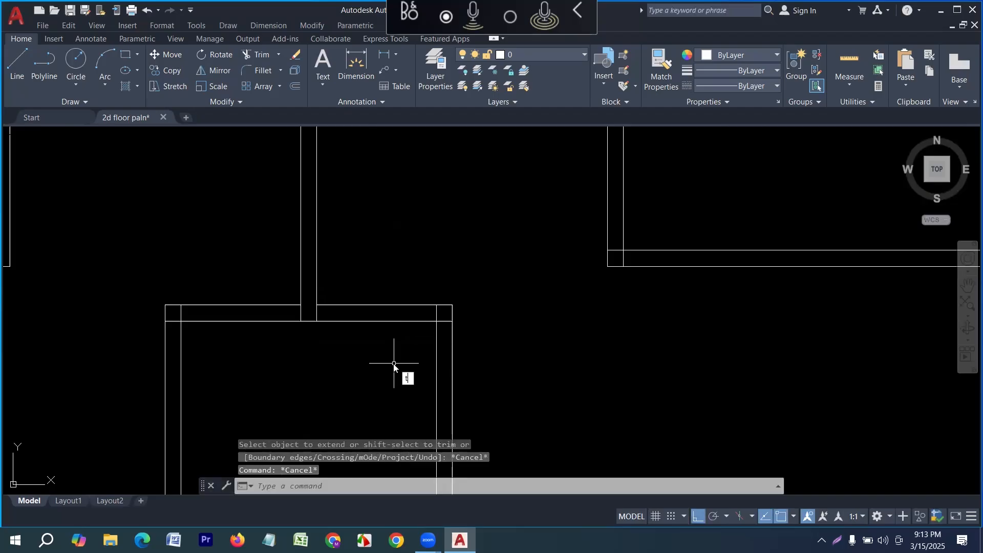
Trim away the staircase's upper wall on both sides of the centre wall and clean up the stair side wall ends.
key("Return")
left_click_drag(394, 363, 395, 259)
left_click_drag(282, 370, 283, 279)
scroll(287, 338, "down", 3)
scroll(328, 348, "up", 8)
left_click_drag(296, 379, 299, 339)
scroll(299, 339, "down", 5)
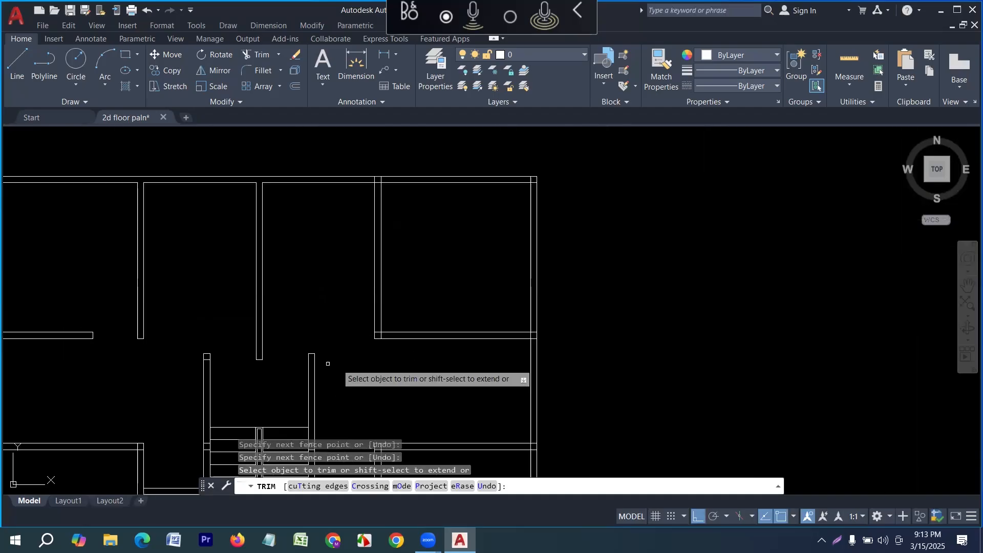
scroll(194, 343, "up", 5)
scroll(189, 377, "up", 4)
left_click_drag(190, 381, 191, 347)
scroll(296, 308, "down", 10)
scroll(338, 335, "up", 3)
key("Escape")
Mark a door opening in the upper-right room's lower wall with a line 3' from the inner left corner and across the wall thickness.
scroll(469, 343, "down", 1)
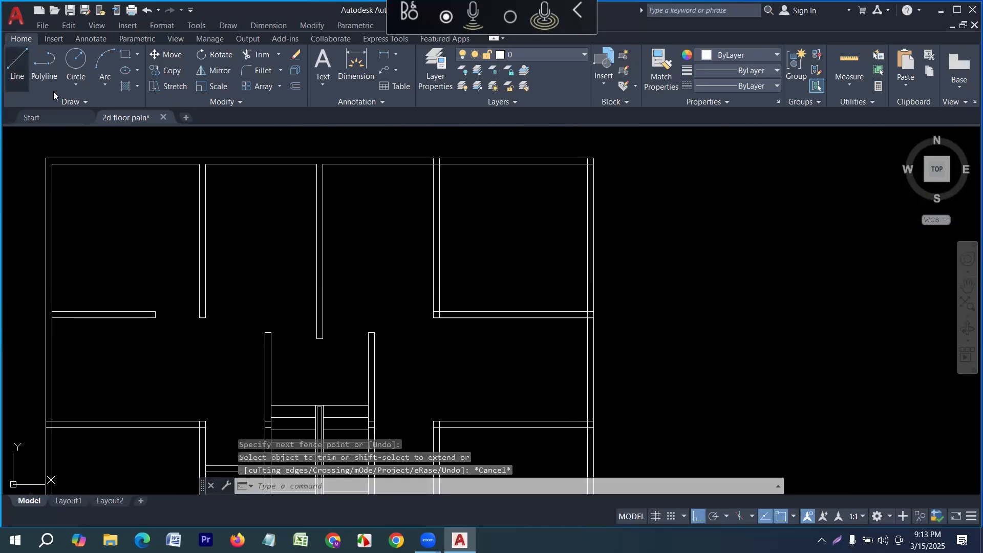
left_click(16, 64)
scroll(499, 317, "up", 4)
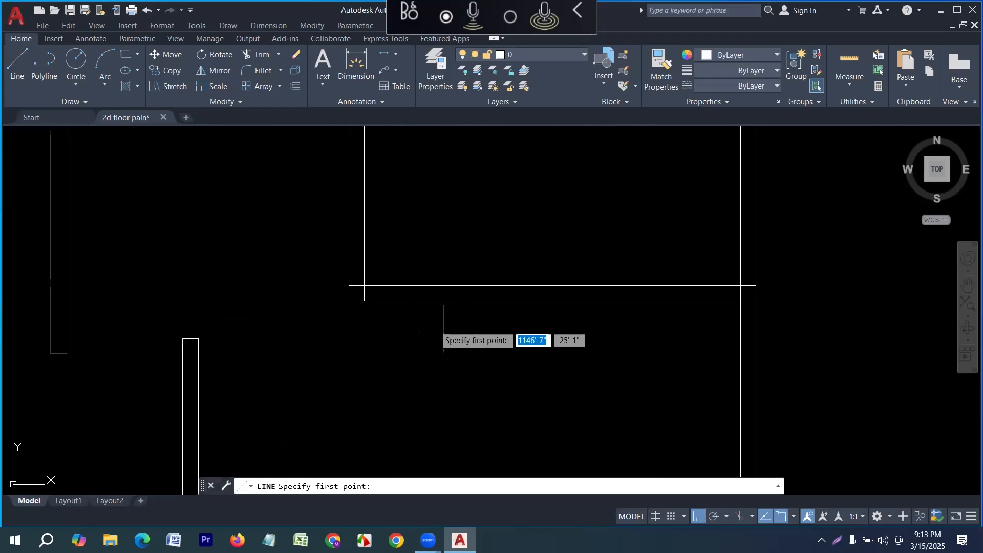
left_click(364, 301)
type("3'")
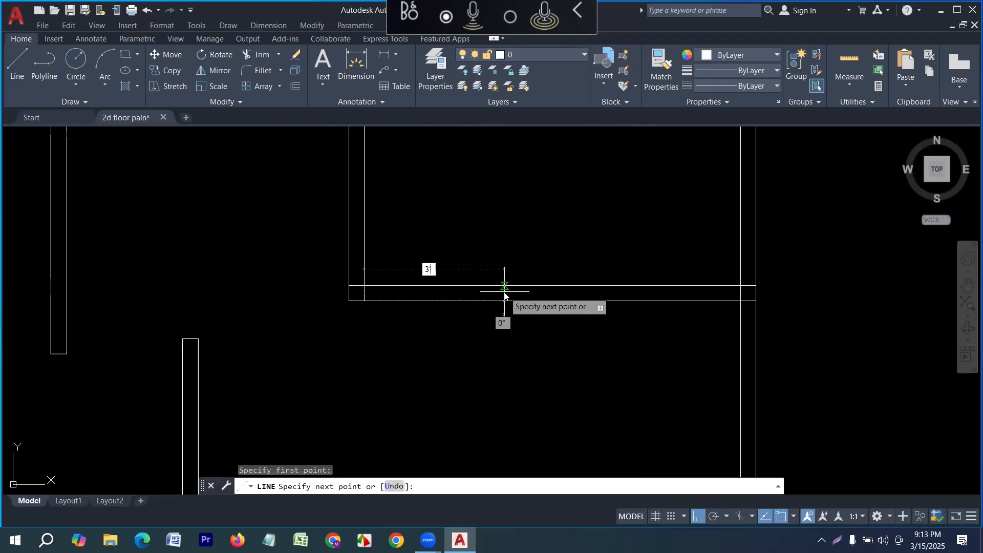
key("Return")
left_click(478, 286)
key("Return")
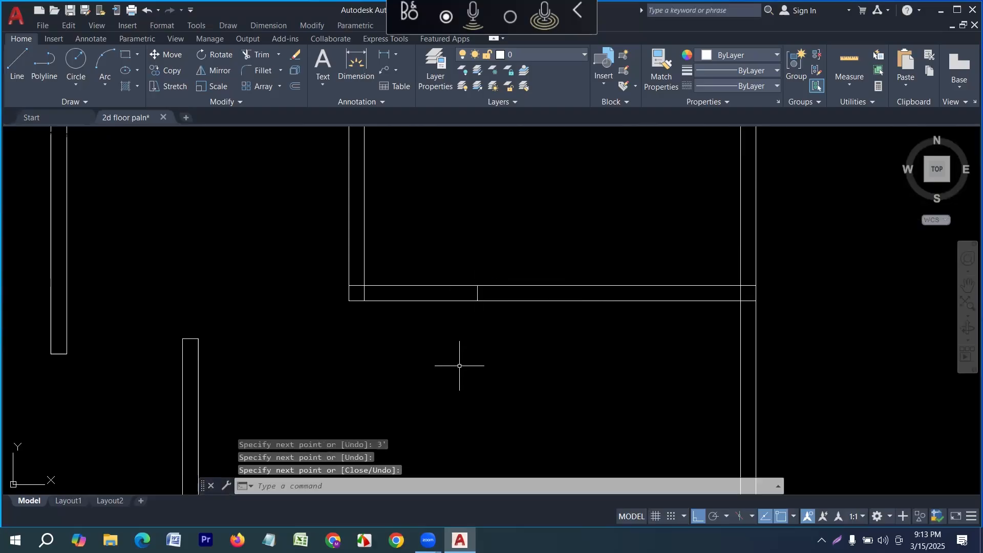
Trim the marked door opening out of the upper-right room's lower wall and clean up the adjacent wall end.
type("tr")
key("Return")
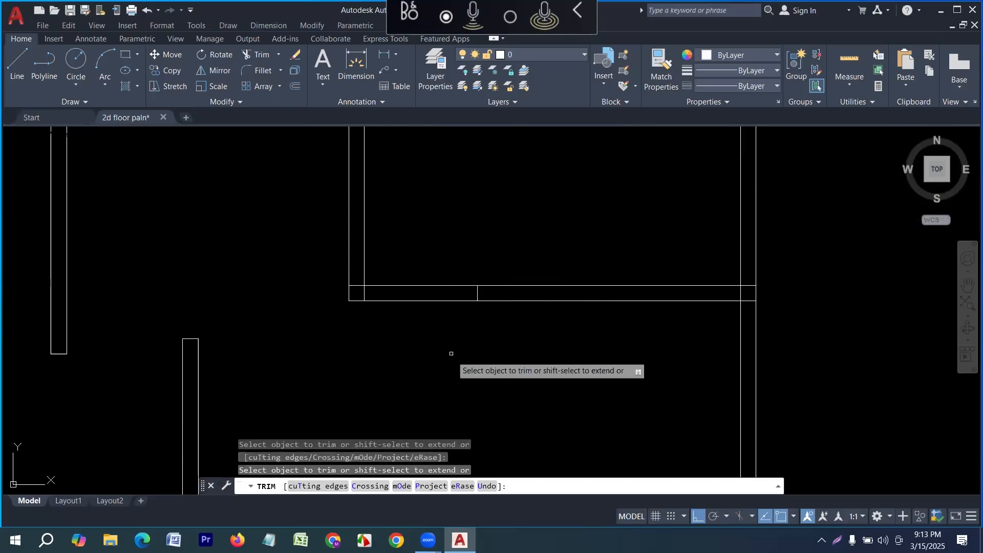
scroll(368, 292, "up", 4)
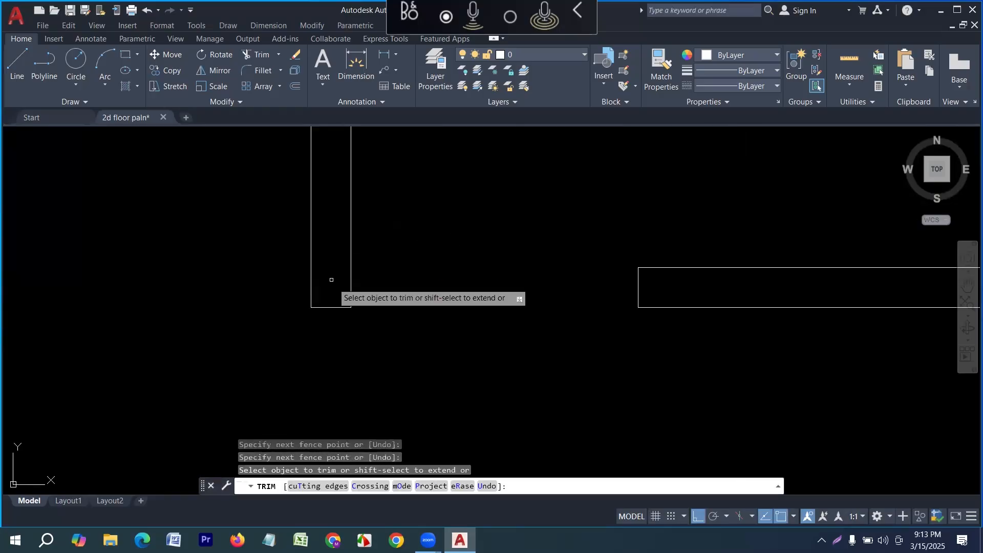
scroll(369, 317, "down", 5)
Trim the overlapping lines at the upper-right room's joints with the top and right outer walls.
scroll(394, 266, "up", 3)
scroll(407, 261, "up", 5)
mouse_move(385, 275)
left_mouse_down()
mouse_move(272, 279)
mouse_move(322, 288)
mouse_move(316, 320)
left_mouse_up()
scroll(461, 333, "down", 4)
scroll(458, 319, "up", 5)
left_click_drag(460, 322, 382, 268)
scroll(486, 263, "down", 6)
middle_click_drag(516, 395, 494, 236)
scroll(464, 344, "up", 3)
scroll(463, 349, "up", 2)
mouse_move(430, 390)
left_mouse_down()
mouse_move(428, 355)
mouse_move(410, 355)
left_mouse_up()
scroll(531, 313, "down", 5)
scroll(531, 335, "up", 7)
scroll(496, 338, "down", 4)
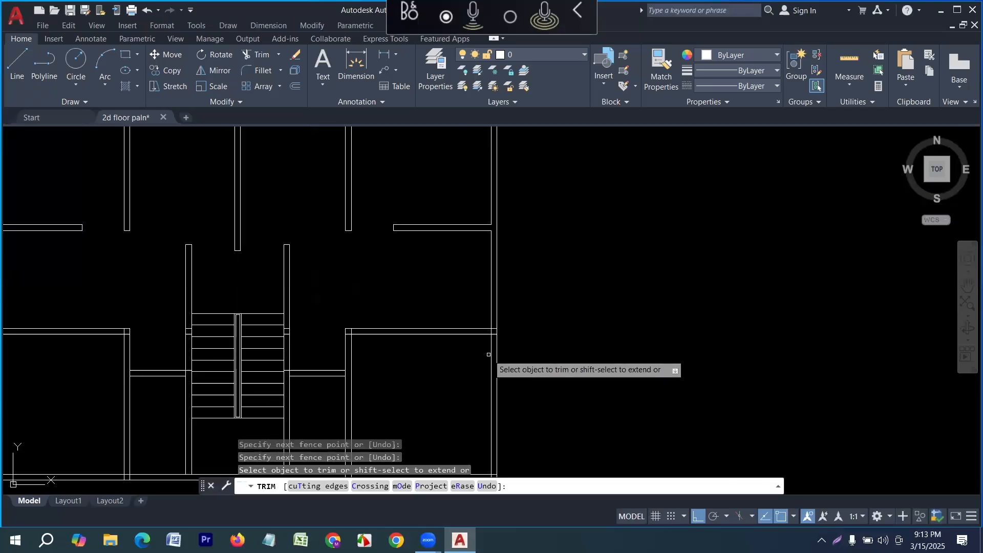
key("Escape")
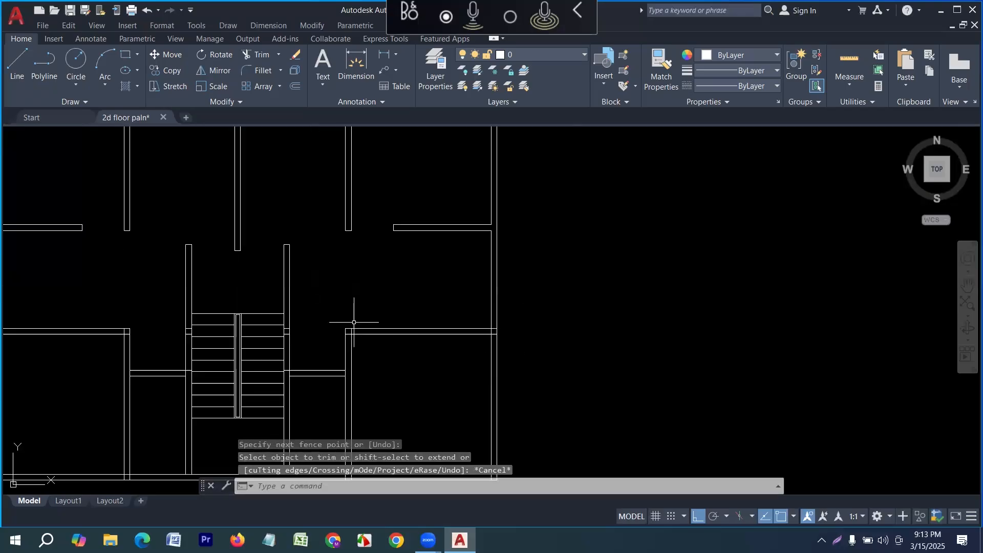
Mark a door opening in the lower-right room's upper wall with a line 3' from the inner left corner and across the wall thickness.
left_click(21, 83)
scroll(389, 328, "up", 3)
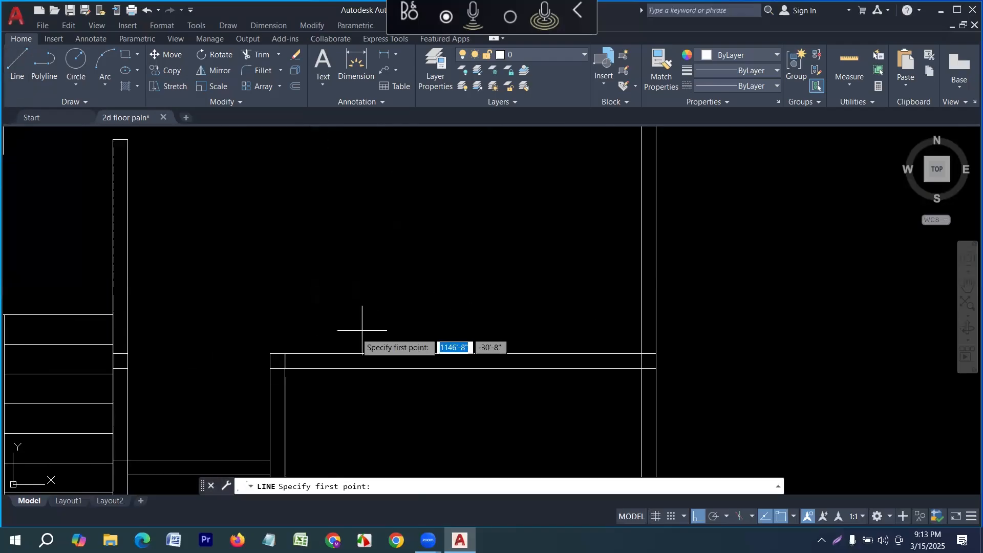
left_click(285, 354)
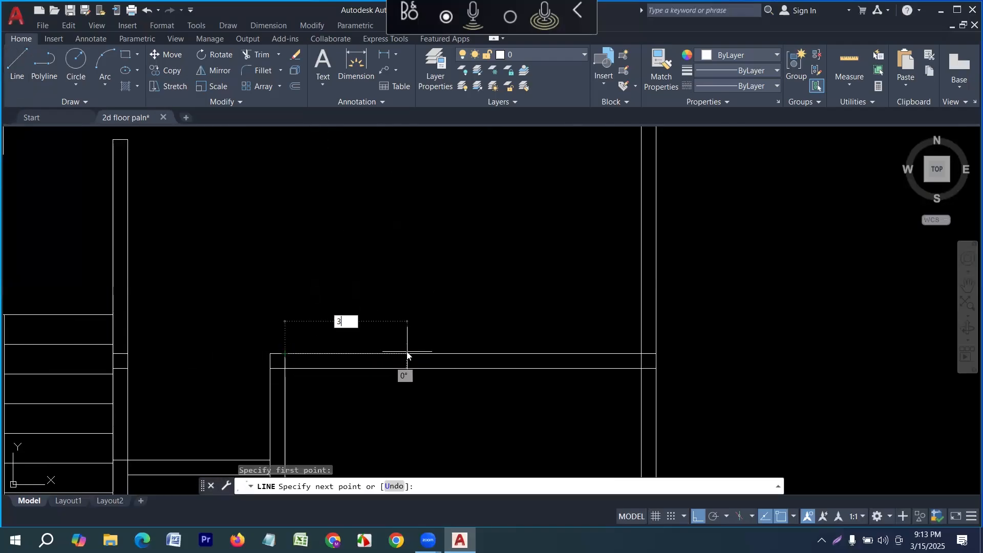
type("3'")
key("Return")
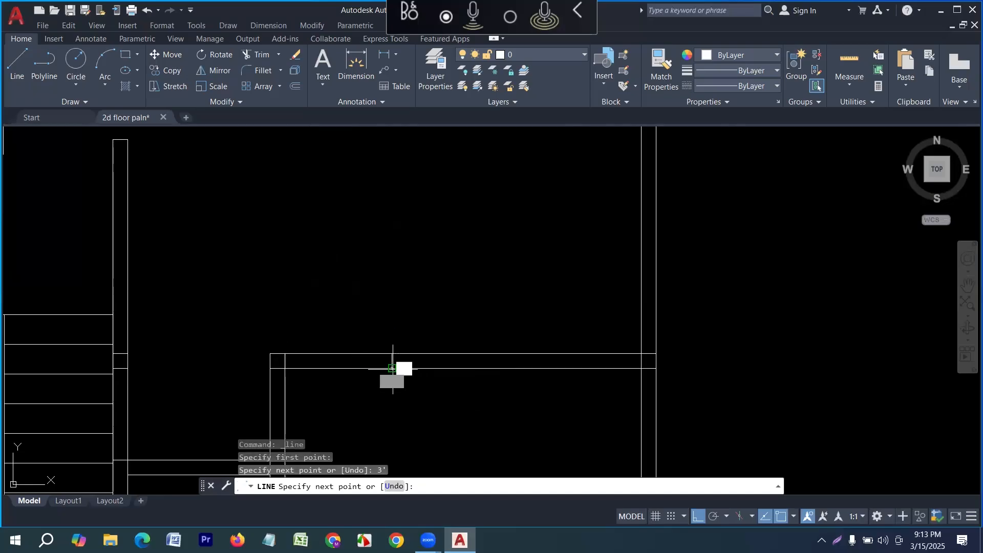
left_click(392, 369)
key("Return")
Trim the marked door opening out of the lower-right room's upper wall and clean up that wall's joint with the right outer wall.
left_click(369, 407)
left_click(354, 323)
key("Return")
scroll(522, 361, "down", 5)
scroll(483, 332, "up", 10)
left_click(478, 312)
left_click(478, 261)
left_click(471, 275)
left_click(455, 277)
Trim the overlapping lines at the lower-right outer corner and at the lower-right room's partition joint with the bottom outer wall.
scroll(486, 258, "down", 8)
scroll(499, 347, "up", 10)
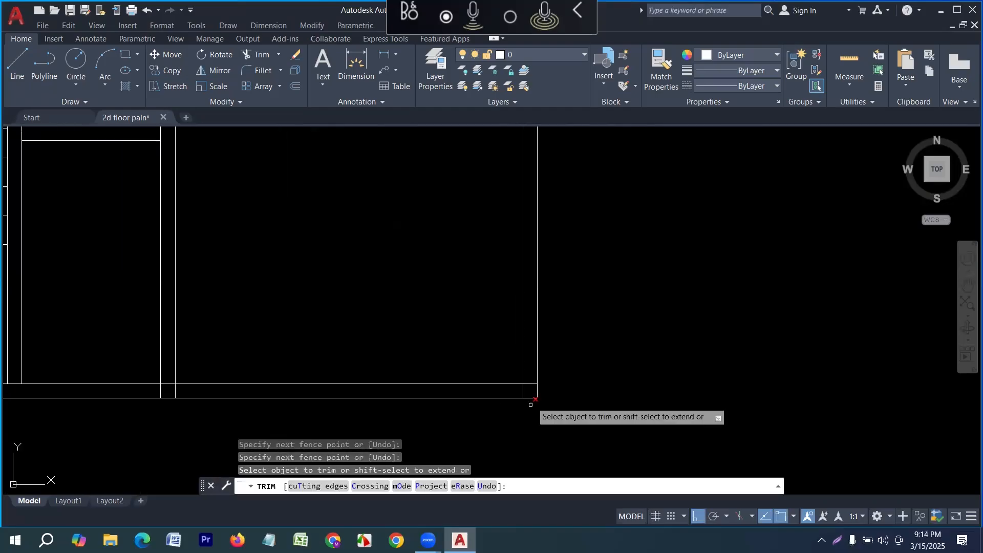
left_click(541, 351)
scroll(510, 369, "down", 5)
scroll(563, 379, "up", 10)
left_click(590, 362)
key("Return")
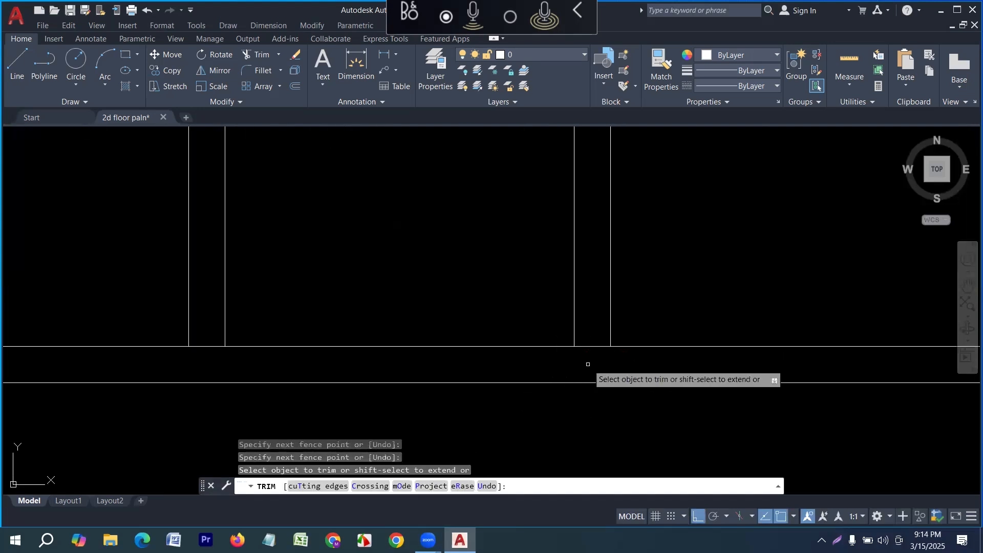
scroll(529, 416, "down", 5)
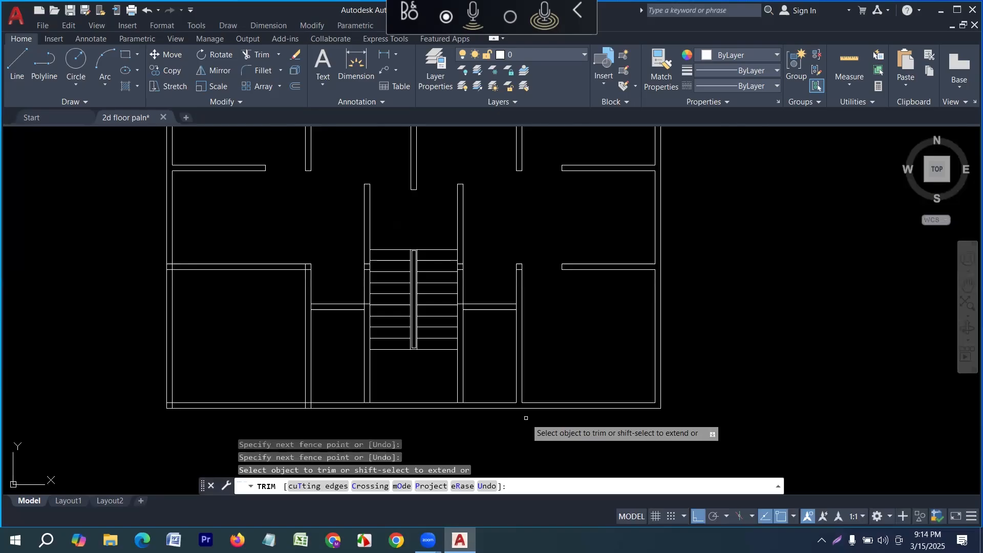
key("Escape")
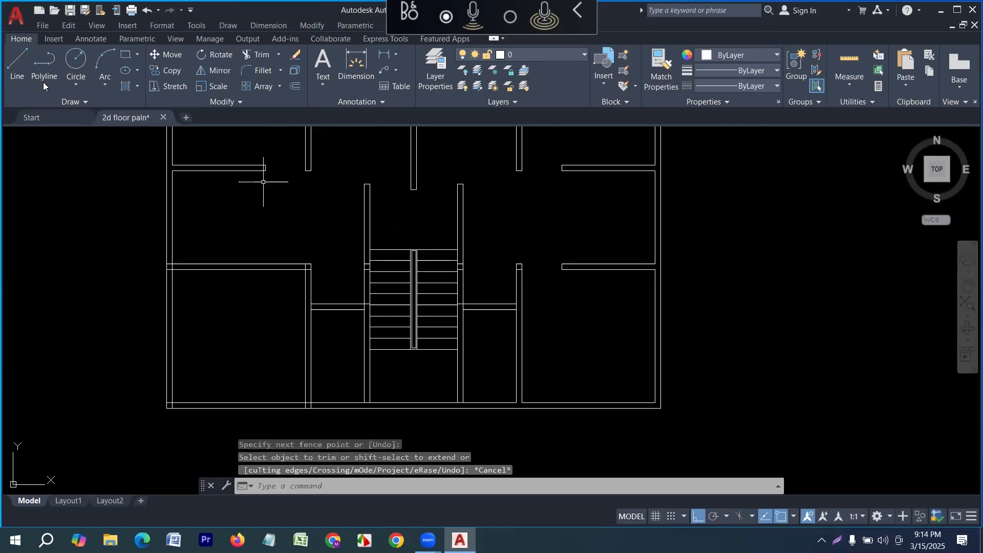
Mark an opening in the short wall right of the staircase, 2'6" from its right end and across the wall thickness.
left_click(24, 63)
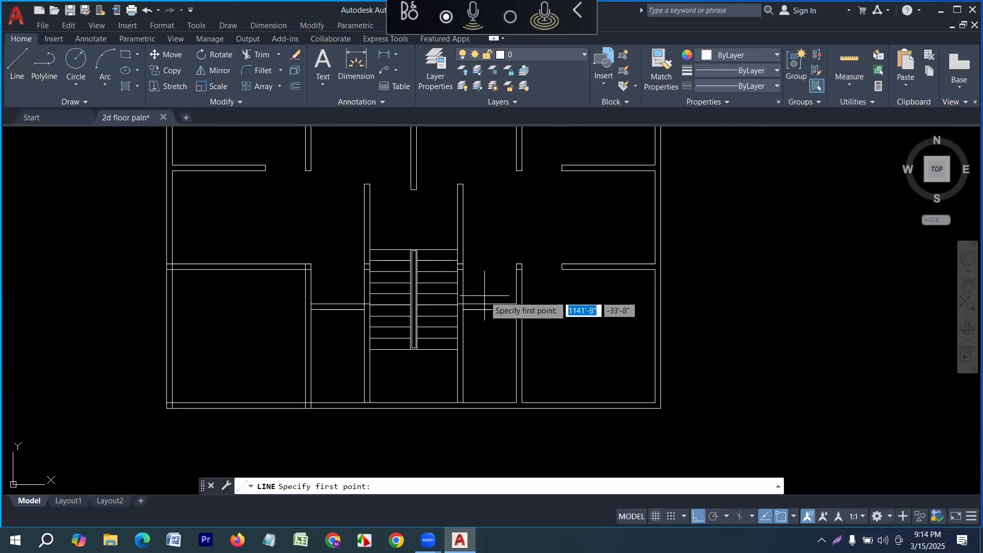
scroll(514, 320, "up", 2)
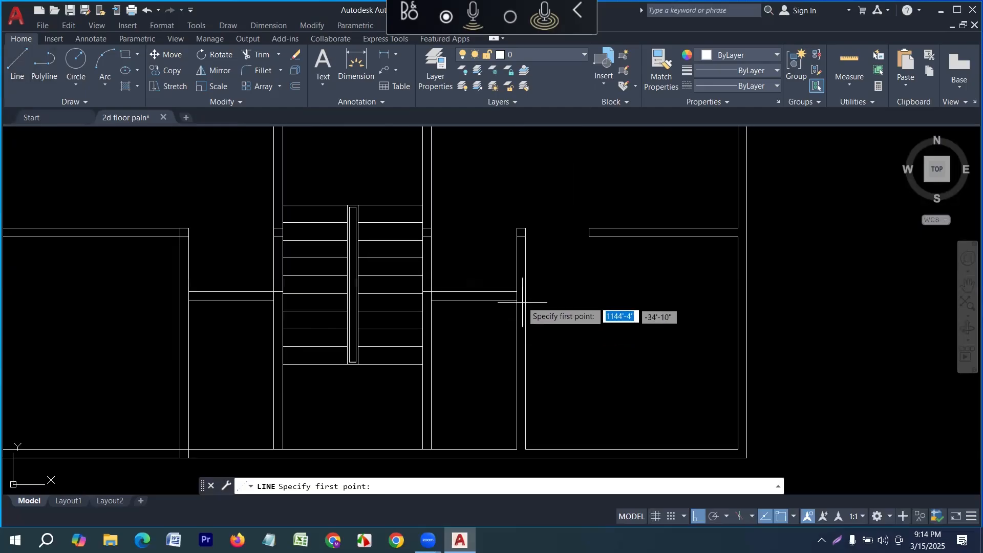
left_click(516, 292)
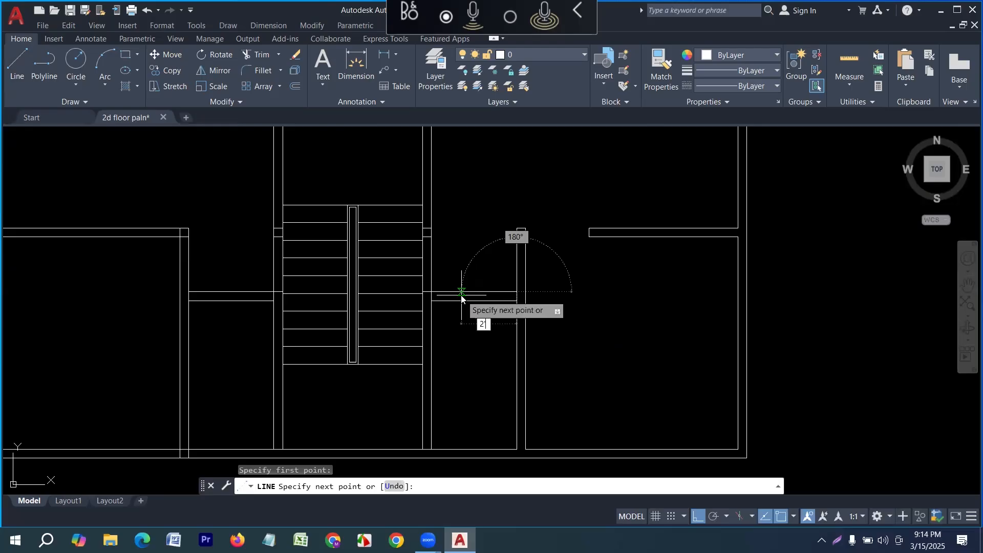
type("2'6")
key("Return")
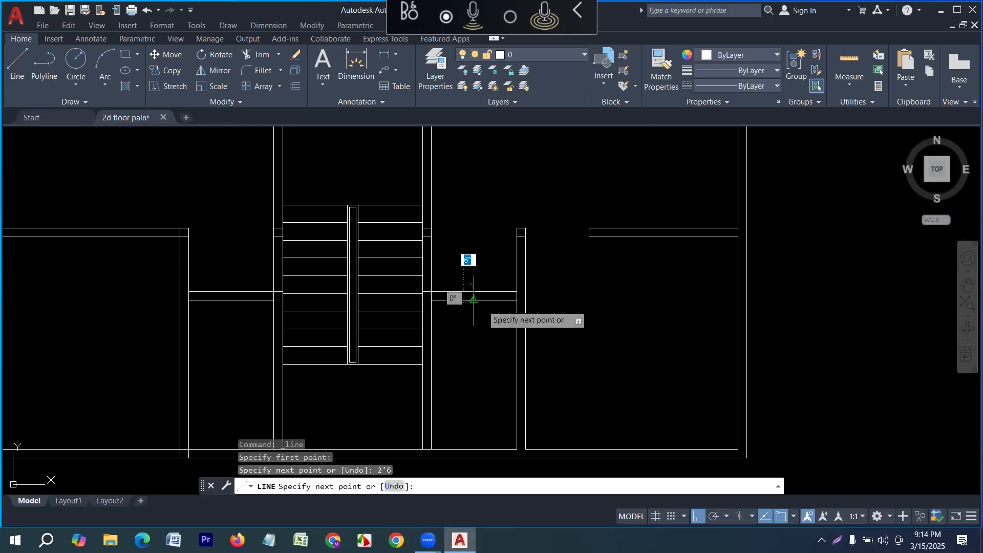
scroll(459, 307, "up", 2)
left_click(464, 297)
key("Return")
scroll(457, 337, "down", 2)
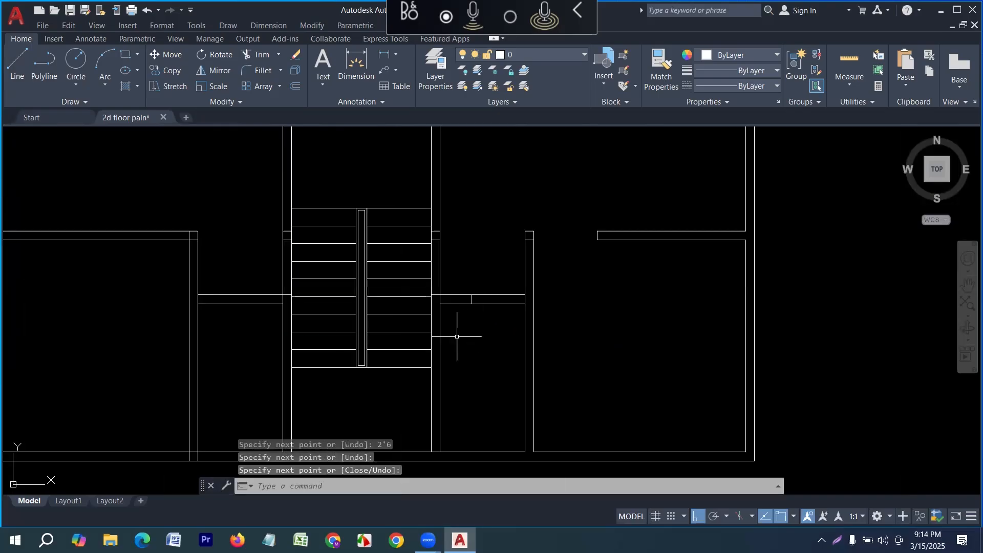
Mark an opening in the short wall left of the staircase, 2'6" from its left end and across the wall thickness.
middle_click_drag(148, 312, 209, 309)
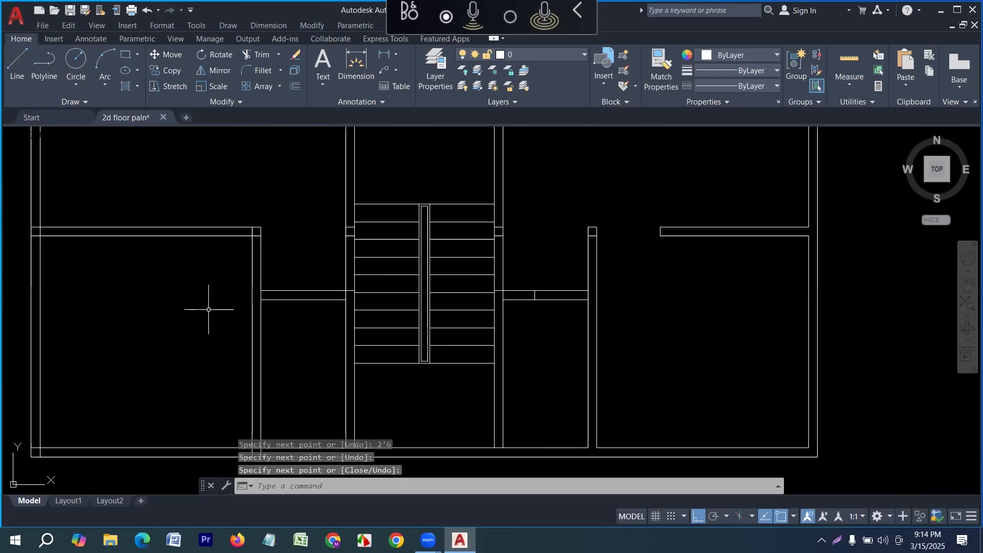
scroll(257, 293, "up", 4)
type("l")
key("Return")
left_click(262, 287)
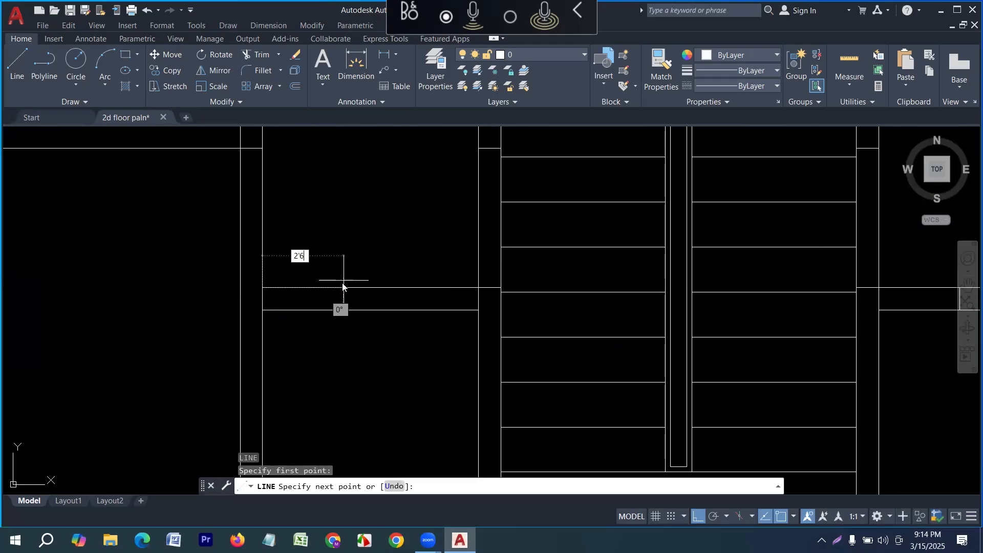
type("2'6")
key("Return")
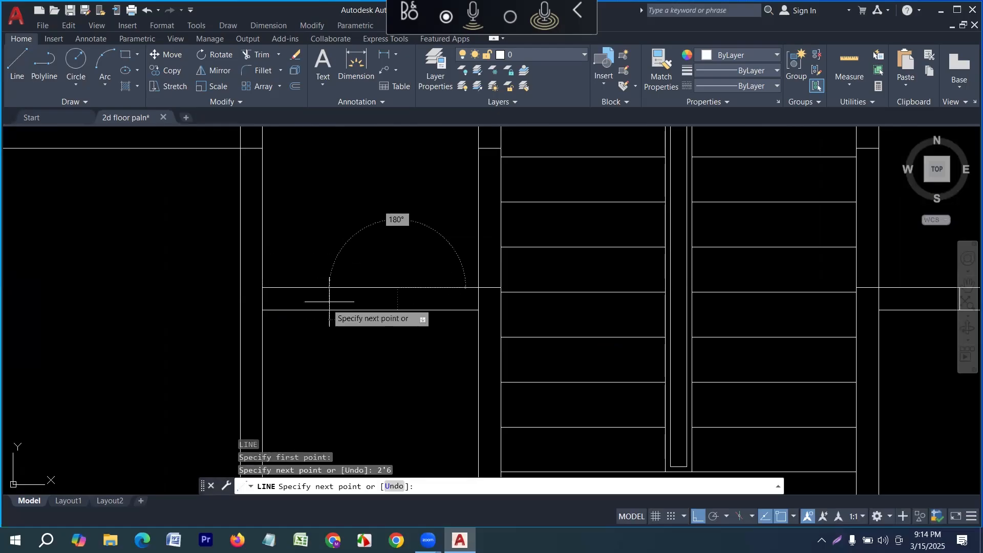
left_click(398, 311)
key("Return")
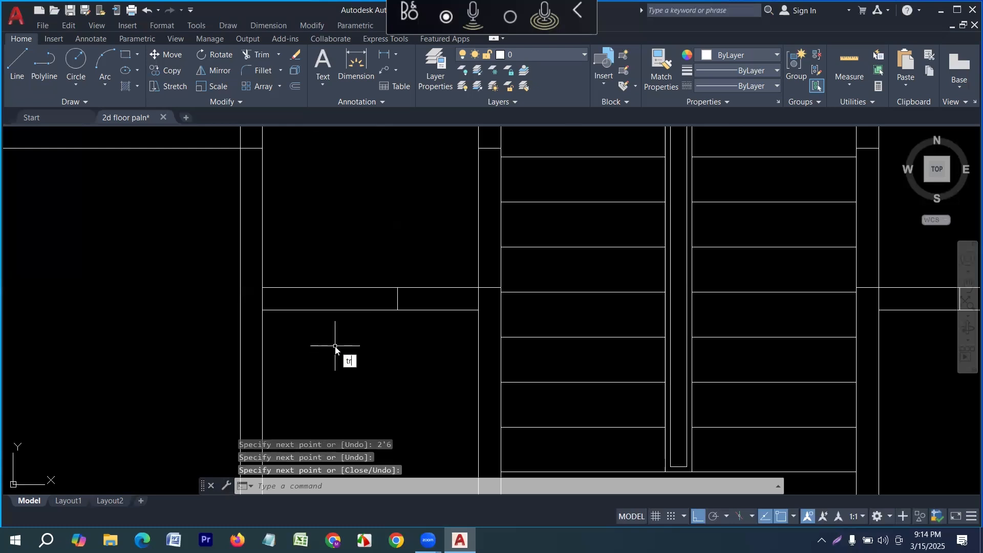
Trim the marked openings out of the short walls on both sides of the staircase.
key("Return")
left_click_drag(333, 334, 301, 246)
scroll(261, 312, "down", 6)
scroll(491, 292, "up", 2)
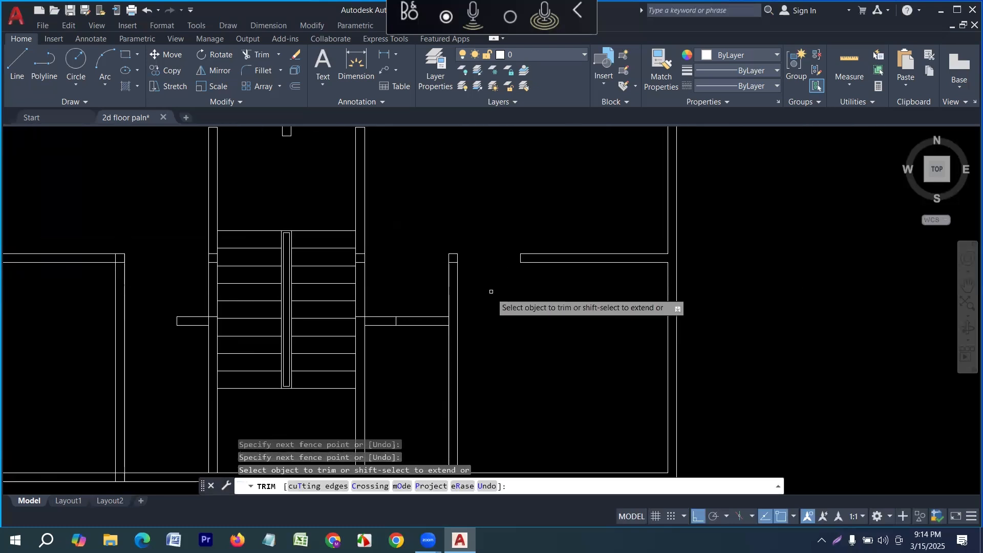
scroll(481, 297, "up", 2)
left_click_drag(384, 314, 391, 376)
Trim the leftover wall lines crossing the thickness of both staircase side walls.
scroll(291, 342, "up", 2)
mouse_move(293, 330)
left_mouse_down()
mouse_move(307, 297)
mouse_move(330, 358)
left_mouse_up()
scroll(312, 368, "down", 3)
scroll(306, 279, "up", 2)
scroll(410, 300, "down", 3)
scroll(458, 288, "up", 4)
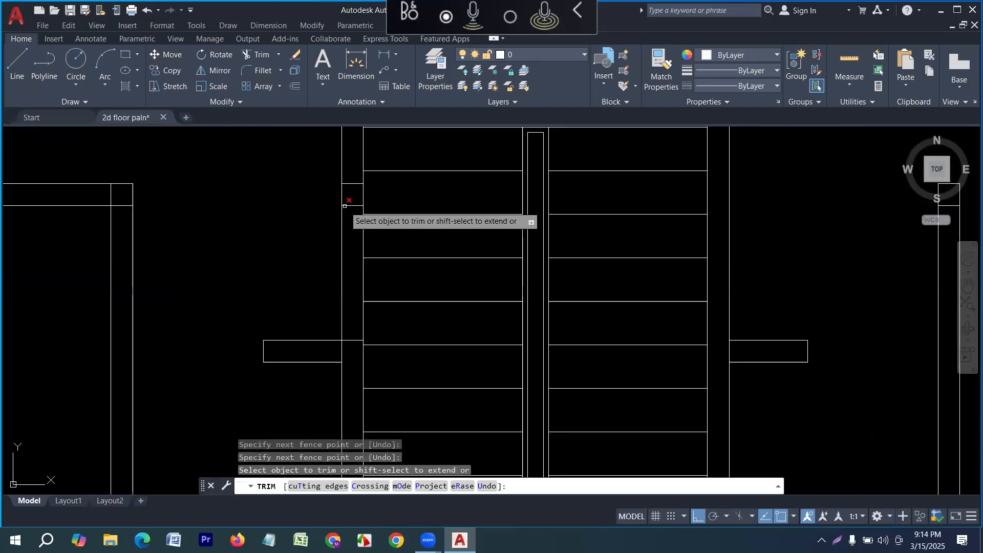
left_click_drag(344, 182, 351, 210)
left_click(346, 339)
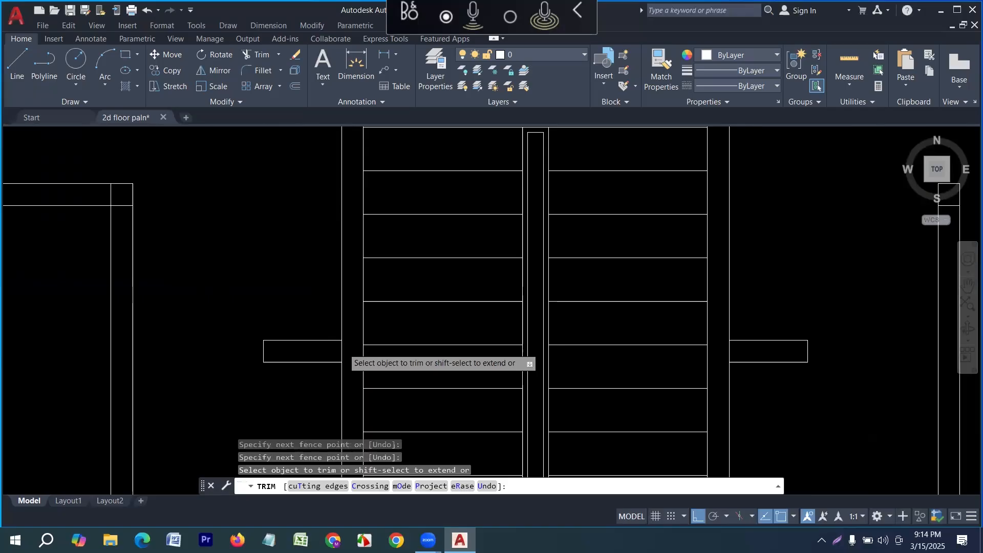
scroll(348, 353, "down", 3)
scroll(369, 316, "down", 1)
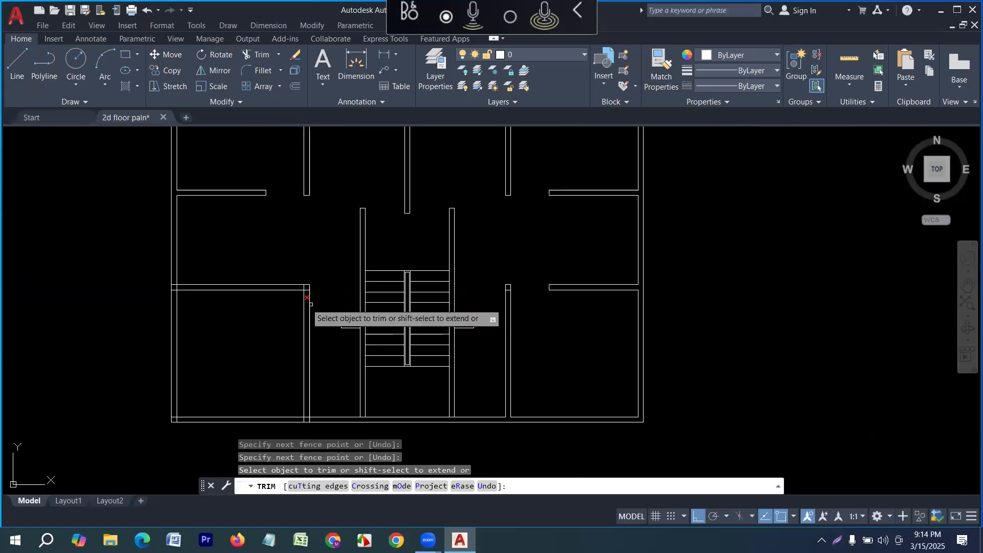
scroll(309, 304, "up", 2)
scroll(305, 297, "down", 2)
scroll(276, 296, "up", 1)
key("Escape")
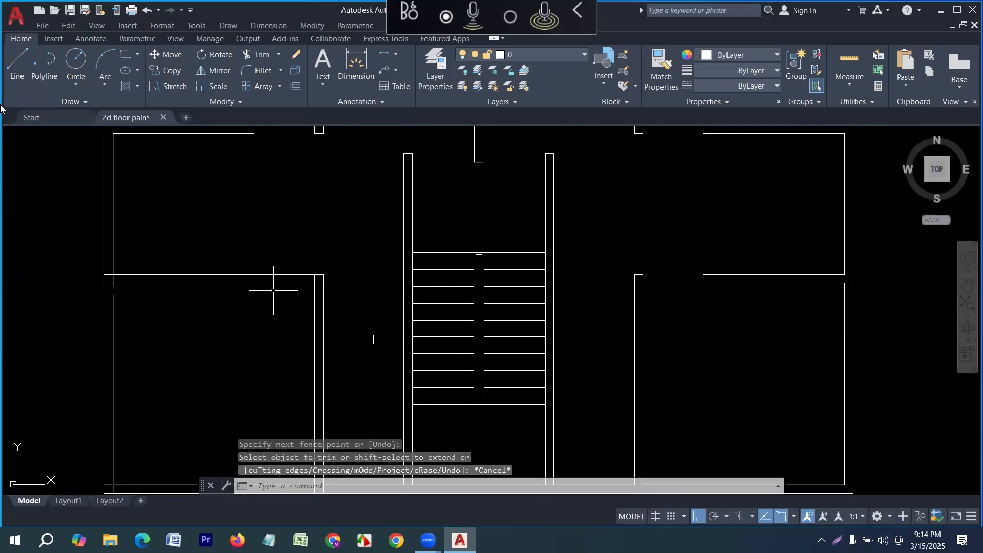
Mark a door opening in the lower-left room's upper wall with a line 3' from the inner right corner and across the wall thickness.
left_click(19, 78)
scroll(364, 292, "up", 2)
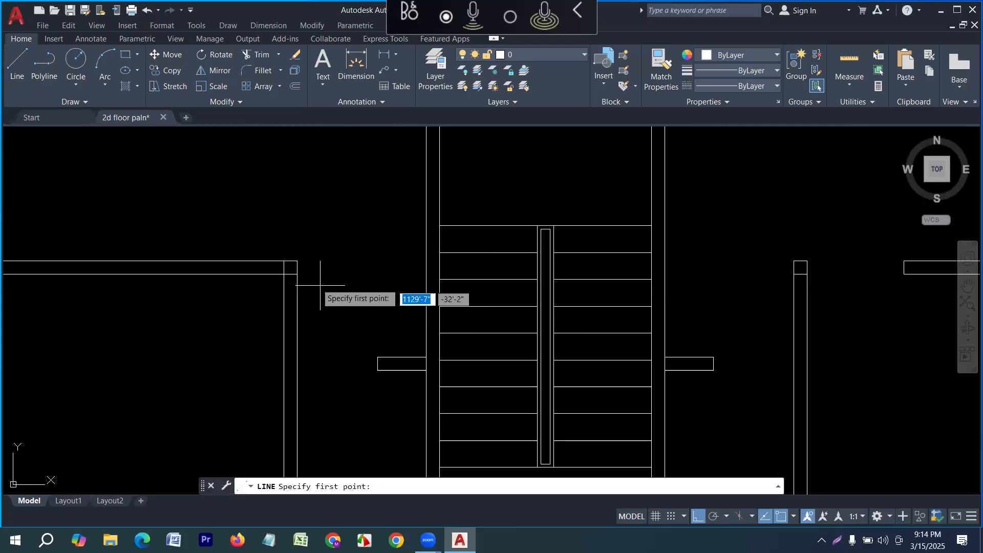
left_click(285, 261)
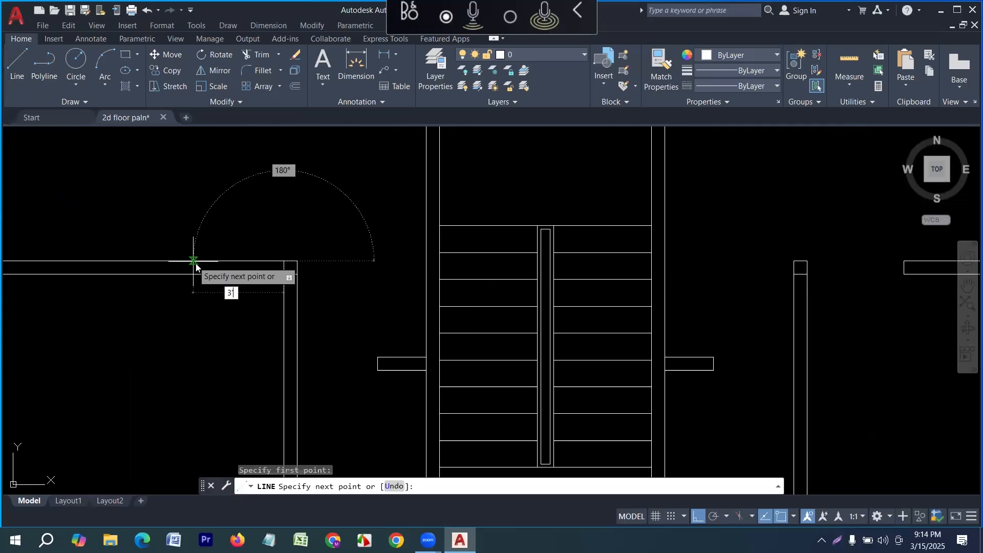
key("Return")
left_click(192, 266)
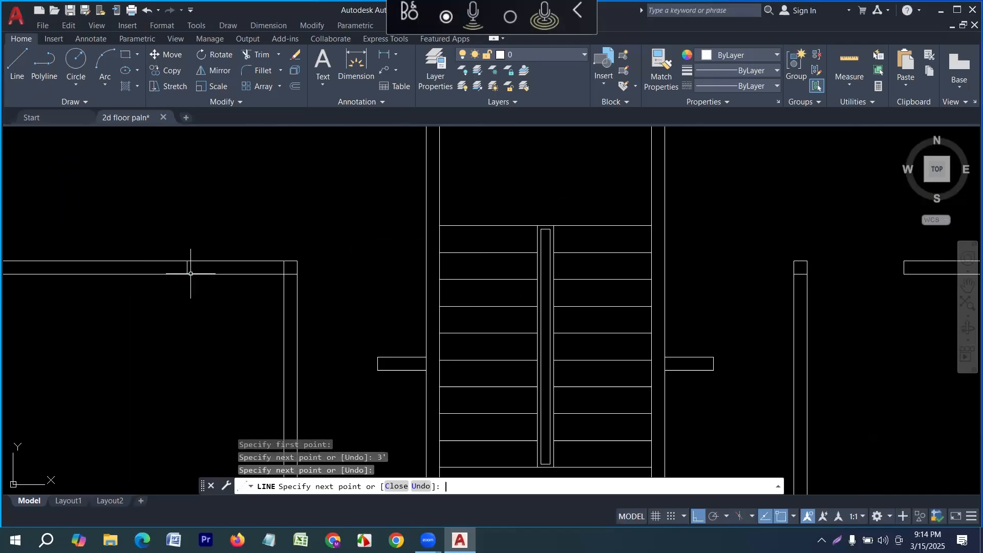
key("Return")
Trim the marked door opening out of the lower-left room's upper wall and clean up the adjoining wall joints.
key("Return")
left_click_drag(226, 302, 241, 246)
scroll(277, 275, "up", 2)
scroll(302, 266, "down", 4)
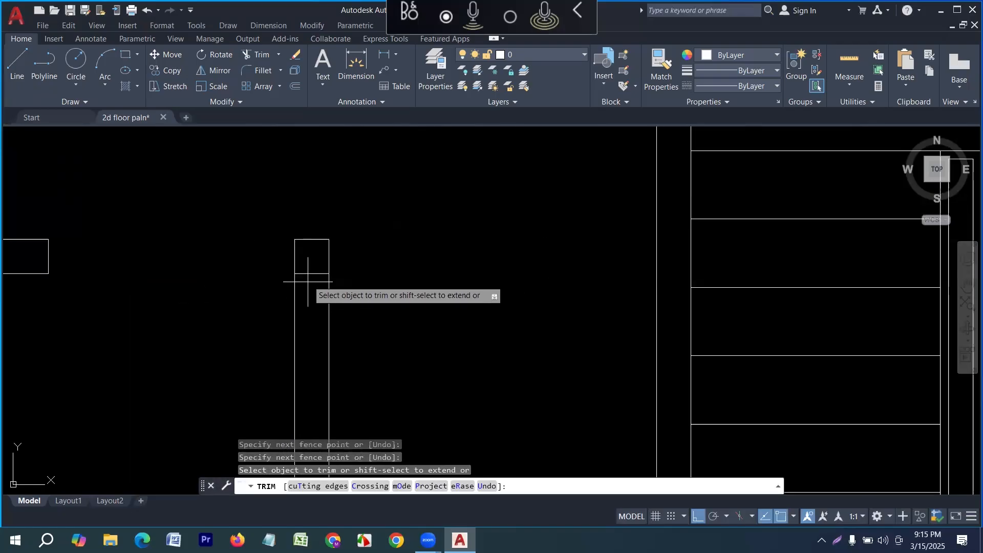
scroll(111, 313, "up", 4)
mouse_move(115, 275)
left_mouse_down()
mouse_move(113, 312)
mouse_move(149, 292)
left_mouse_up()
Trim the overlapping lines at the lower-left outer corner and at the lower-left room's partition joint with the bottom outer wall.
scroll(168, 293, "down", 4)
scroll(165, 367, "up", 5)
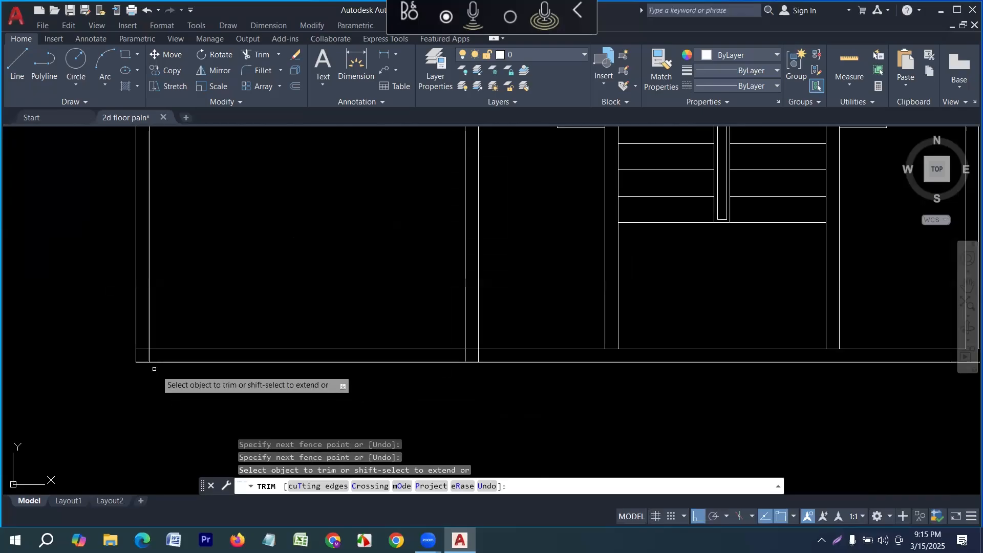
mouse_move(151, 351)
left_mouse_down()
mouse_move(132, 332)
mouse_move(121, 341)
left_mouse_up()
scroll(257, 358, "down", 5)
scroll(302, 367, "up", 5)
left_click_drag(346, 357, 299, 360)
Trim the overlapping lines where the staircase side walls meet the bottom outer wall.
scroll(349, 369, "down", 5)
scroll(328, 372, "up", 5)
scroll(292, 352, "up", 4)
scroll(279, 380, "down", 7)
scroll(336, 389, "up", 5)
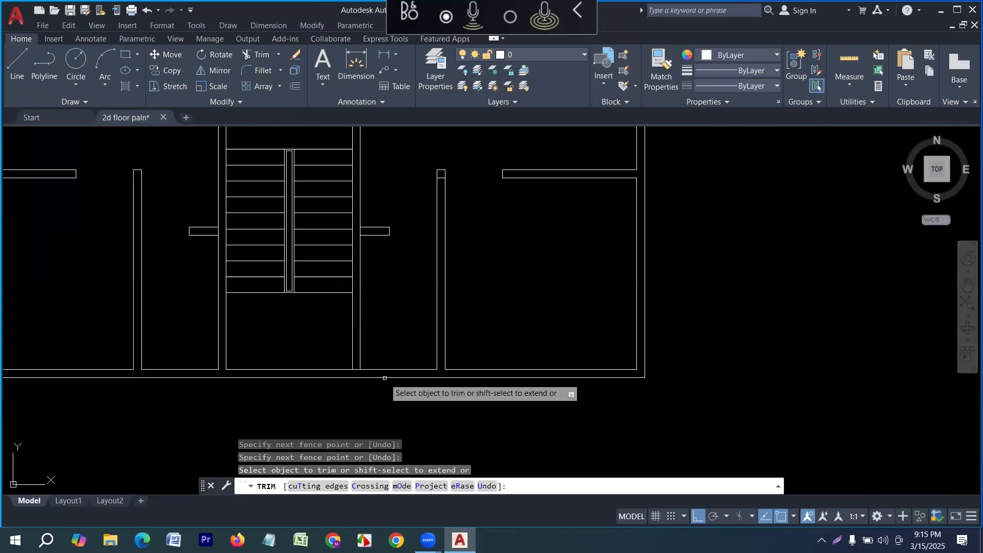
left_click_drag(358, 388, 348, 370)
scroll(451, 420, "down", 4)
scroll(433, 394, "up", 4)
scroll(486, 415, "down", 4)
scroll(575, 384, "down", 5)
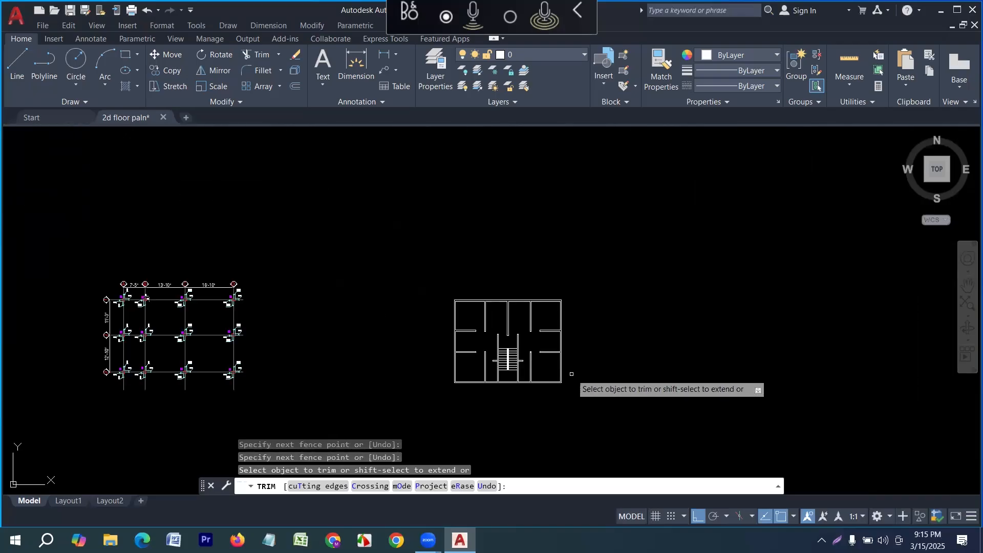
scroll(577, 340, "up", 4)
key("Escape")
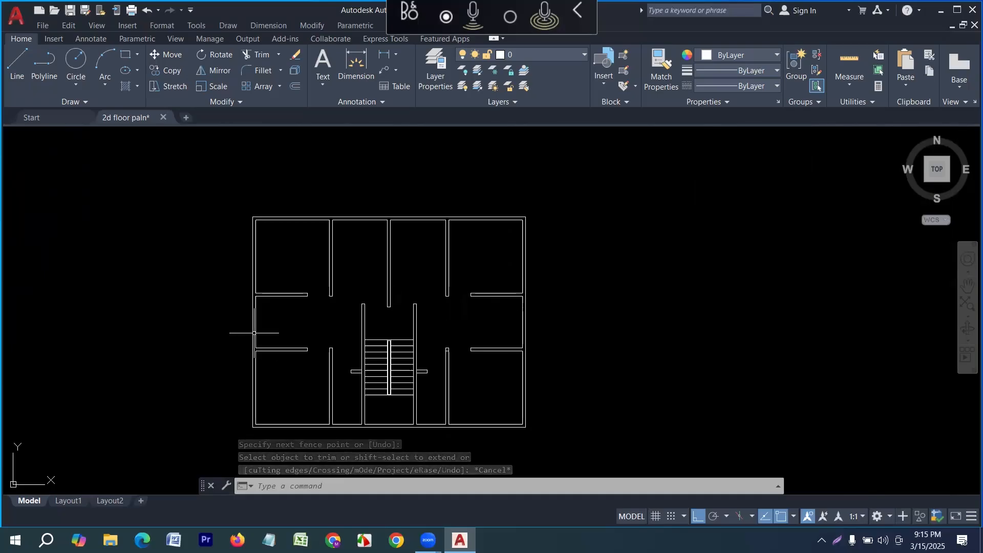
Draw a partition line across the left middle space between its upper and lower walls, 5' from the left outer wall's inner face.
scroll(259, 326, "up", 2)
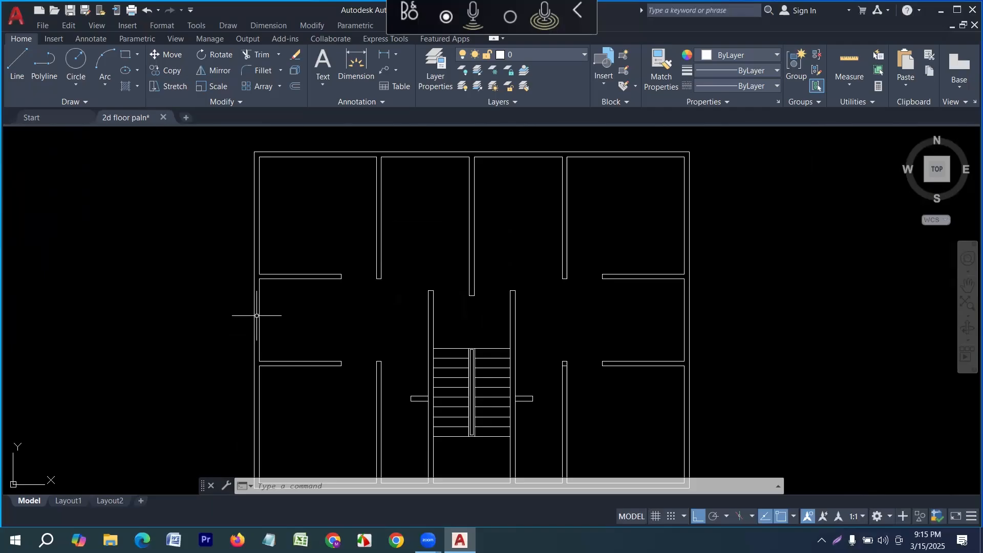
left_click(17, 64)
scroll(277, 294, "up", 2)
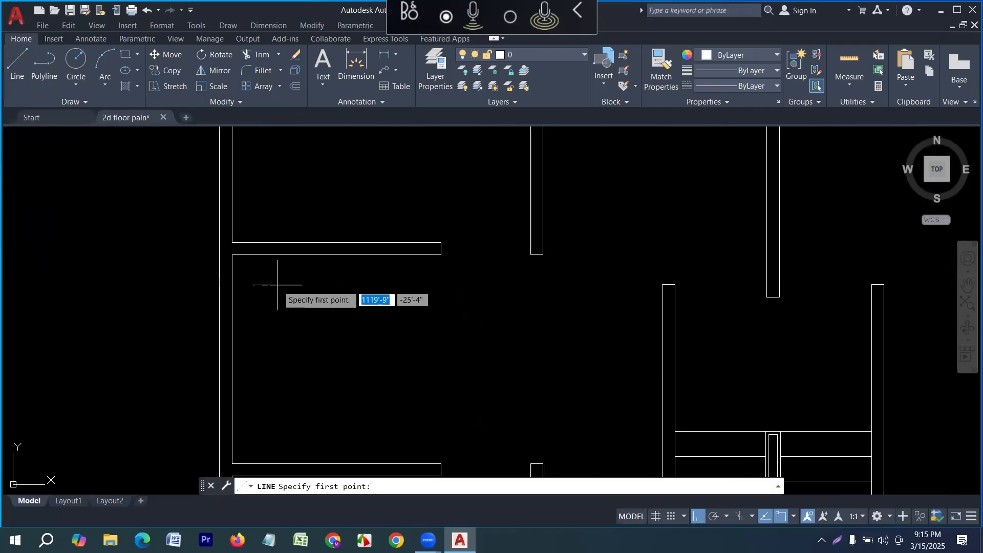
left_click(231, 255)
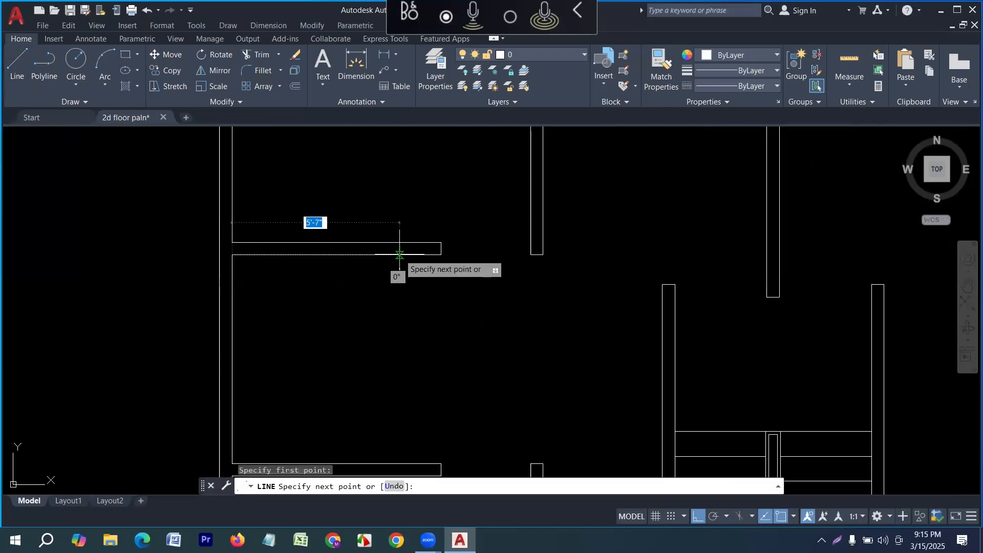
type("5'")
key("Return")
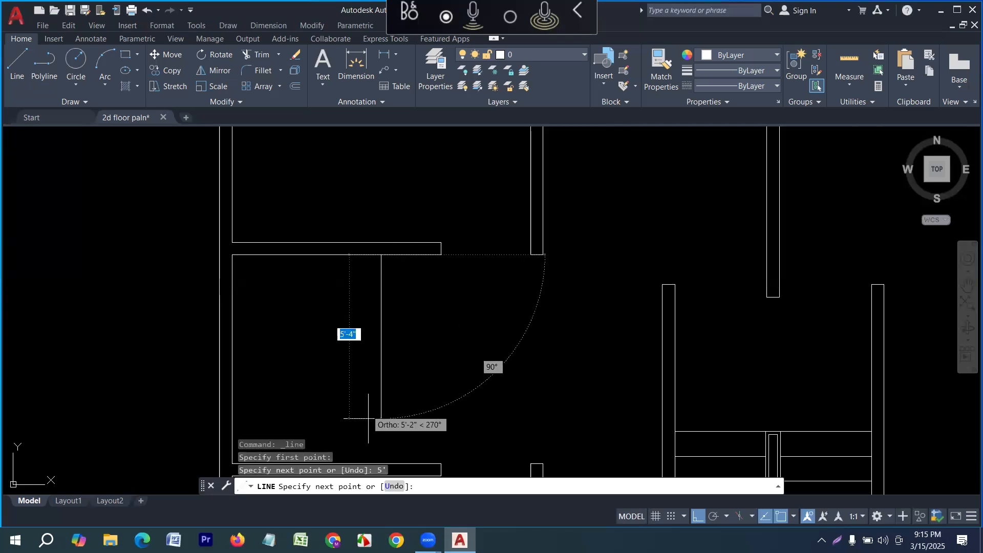
left_click(380, 464)
key("Return")
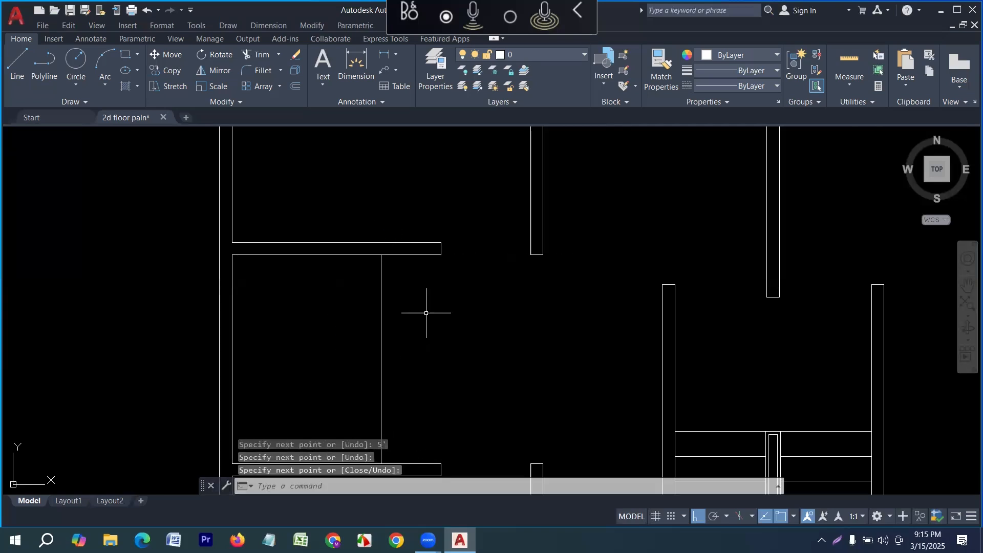
Offset the left middle partition line by 5" toward the left outer wall to give the partition its thickness.
scroll(426, 302, "down", 2)
key("Return")
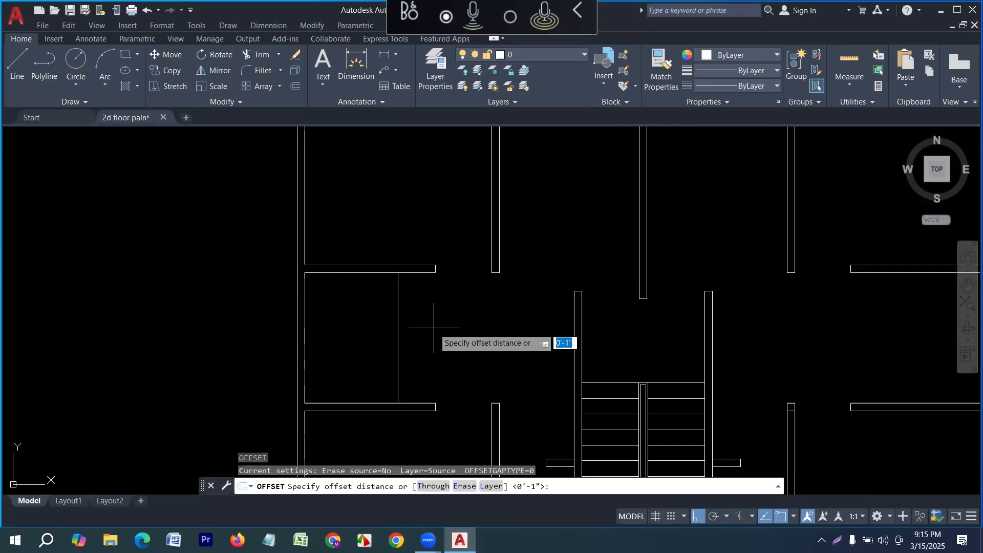
key("Return")
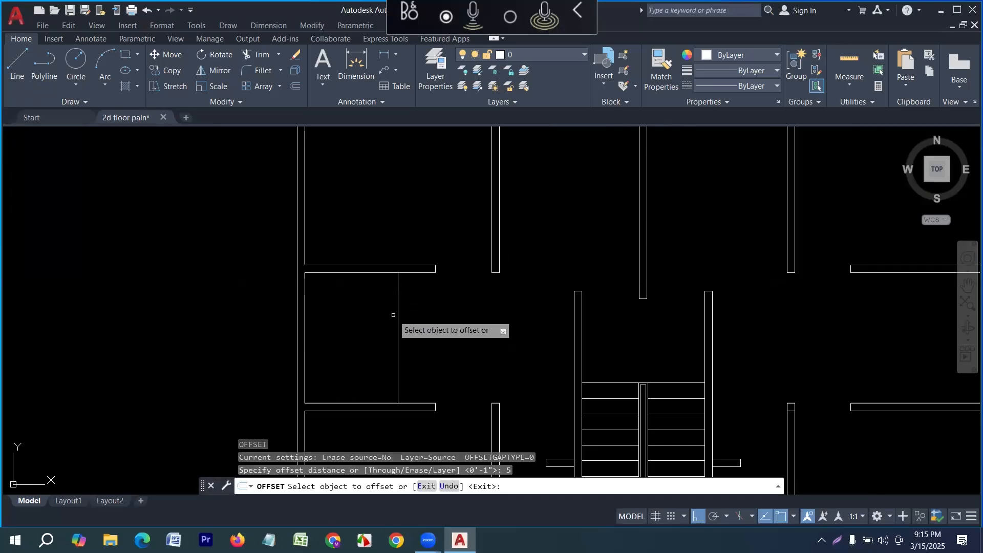
left_click(395, 320)
left_click(309, 325)
scroll(348, 335, "down", 3)
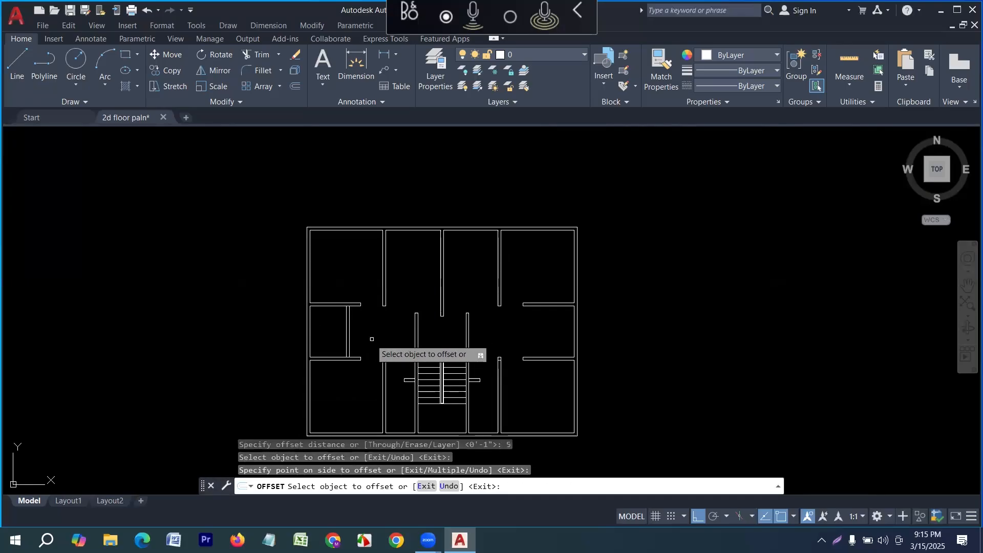
key("Escape")
Mirror both left partition lines about the plan's vertical centre line, keeping the originals.
left_click(376, 338)
left_click(334, 338)
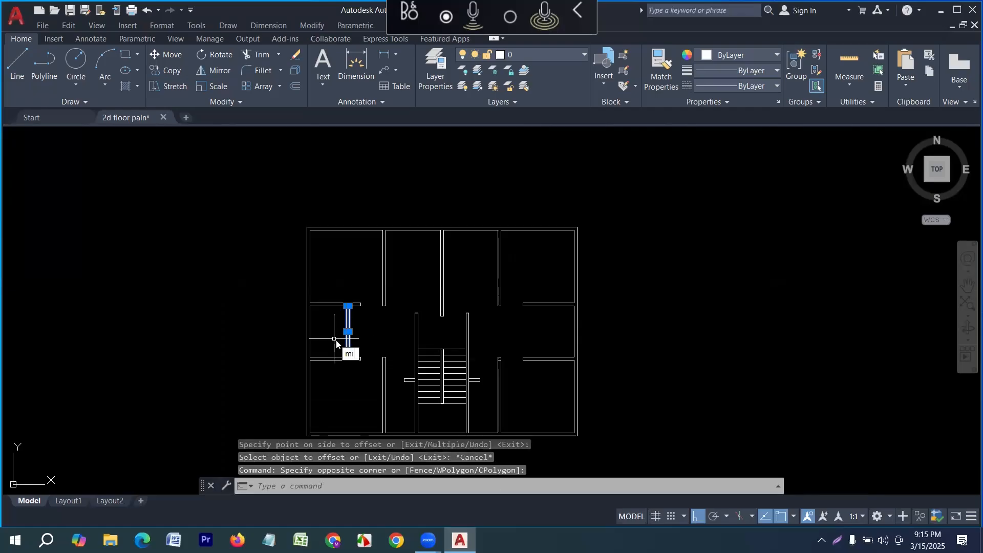
key("Return")
scroll(438, 432, "up", 2)
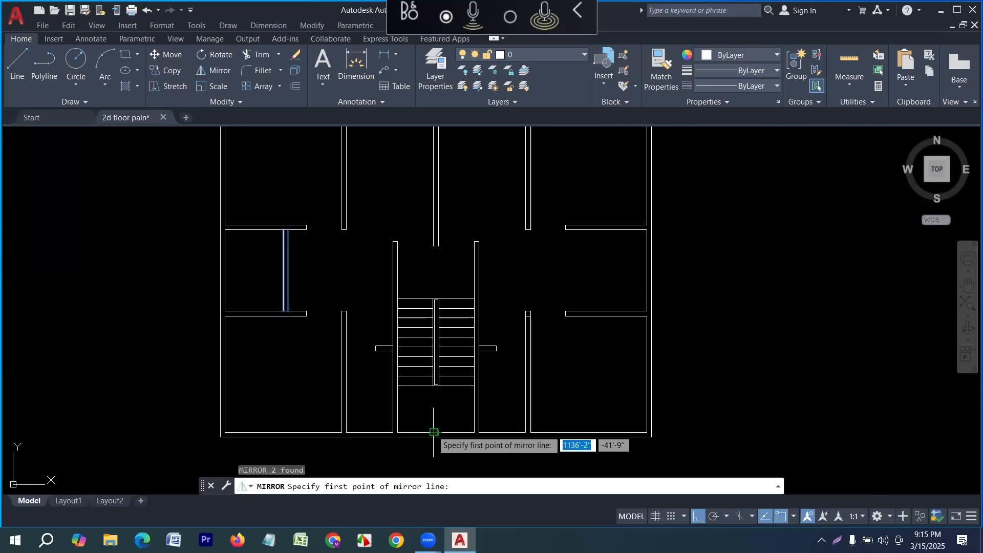
scroll(433, 432, "up", 2)
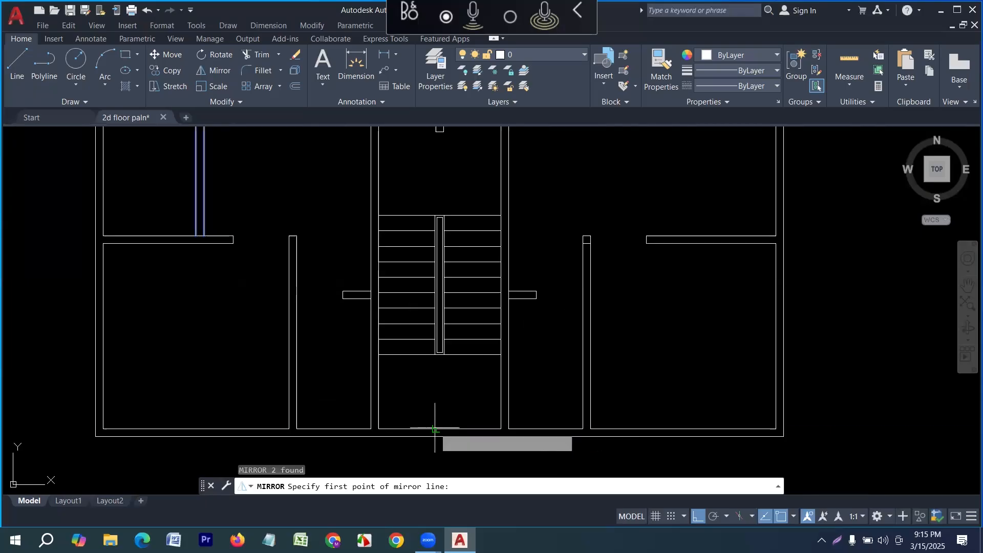
left_click(435, 427)
scroll(434, 427, "down", 3)
left_click(439, 380)
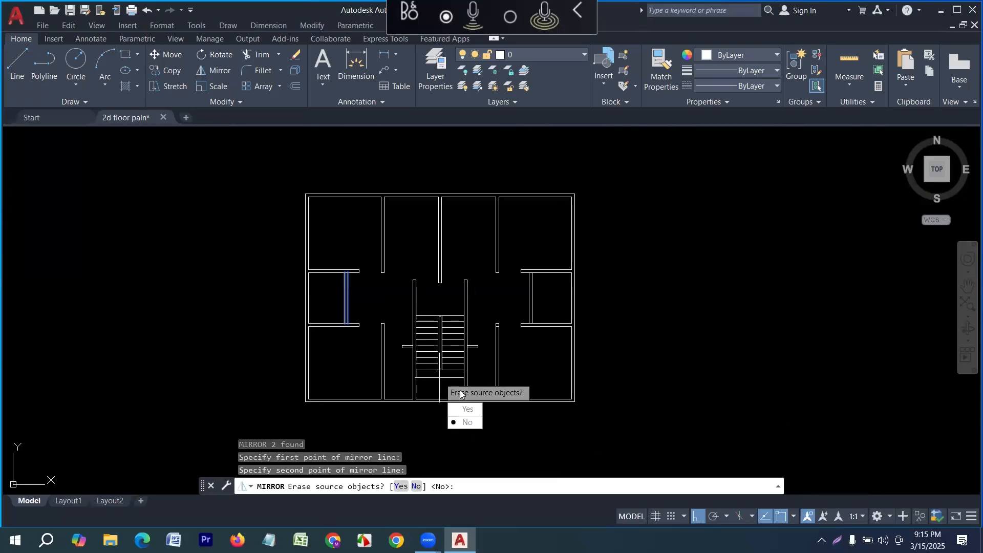
left_click(466, 421)
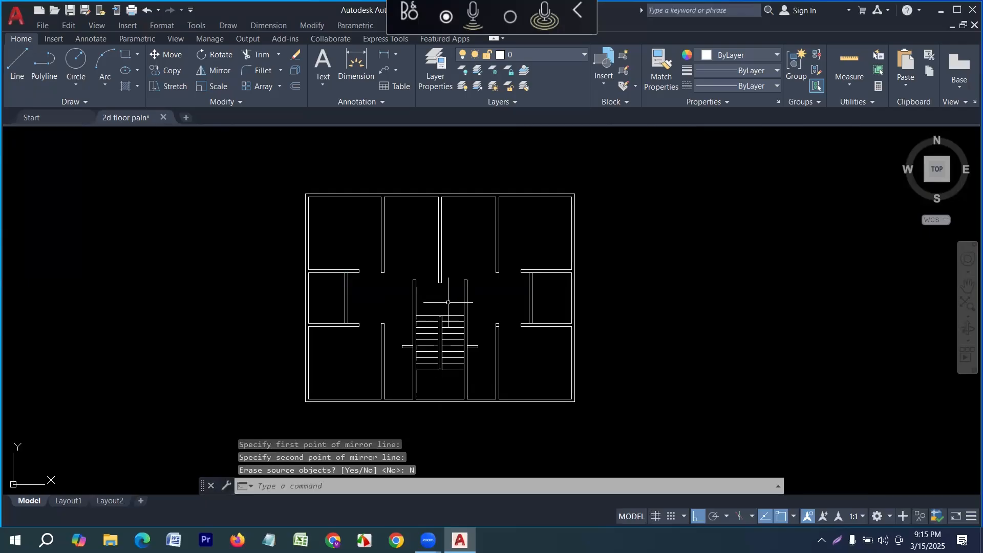
Draw a short line across the left partition, 3' below the upper wall, to mark its opening.
left_click(17, 63)
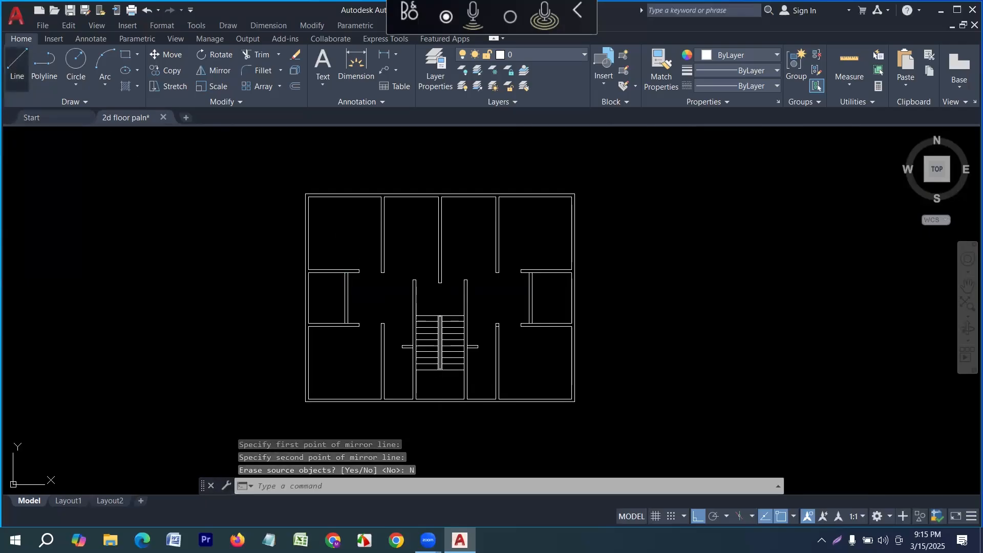
scroll(343, 261, "up", 4)
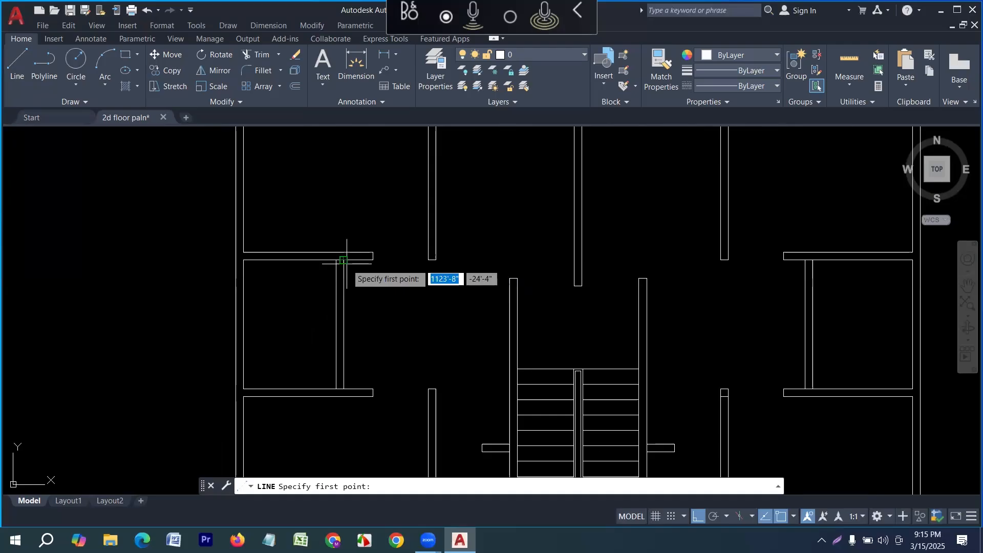
left_click(346, 262)
scroll(350, 331, "up", 2)
type("3'")
key("Return")
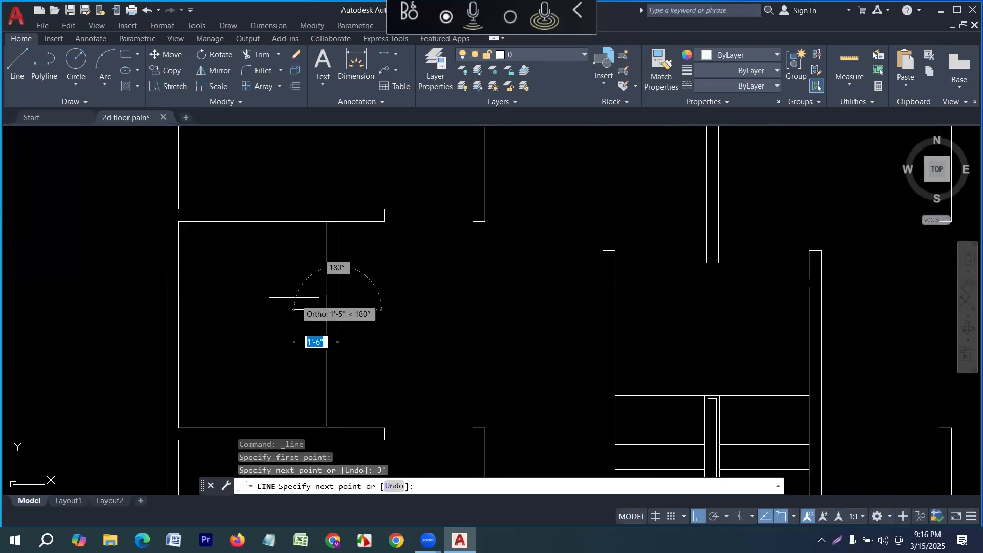
left_click(321, 308)
key("Return")
scroll(269, 323, "down", 2)
middle_click_drag(523, 346, 356, 349)
scroll(363, 345, "down", 2)
scroll(495, 333, "up", 2)
key("Return")
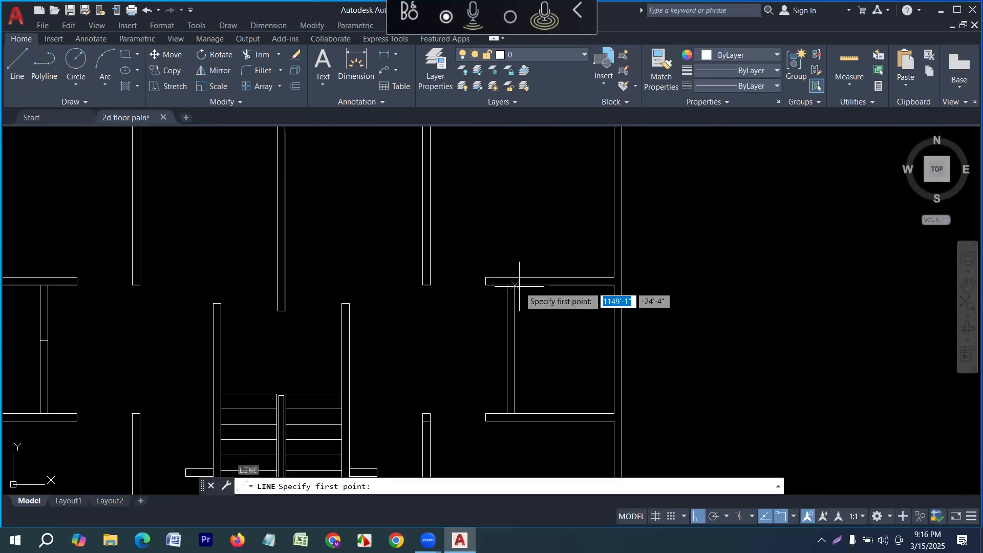
left_click(484, 284)
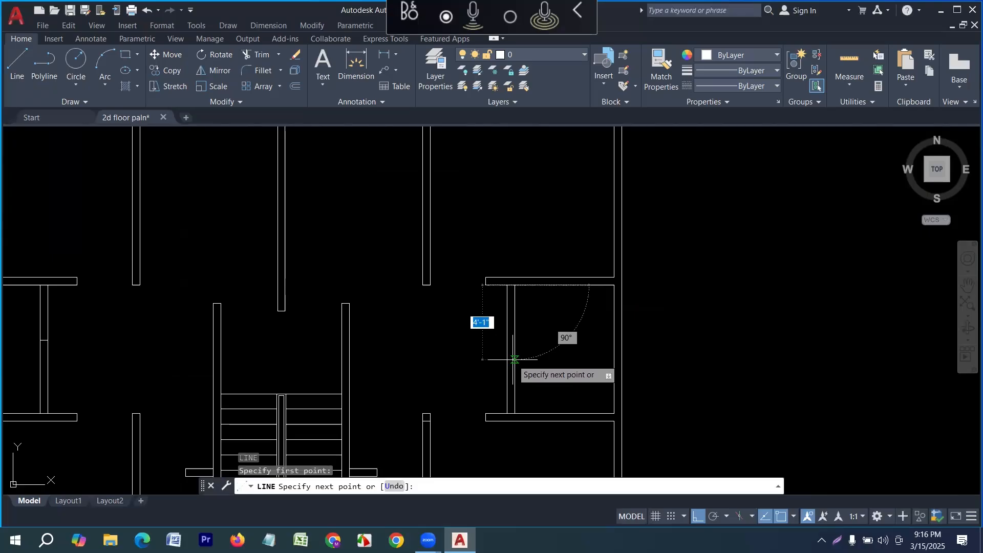
type("'")
key("Return")
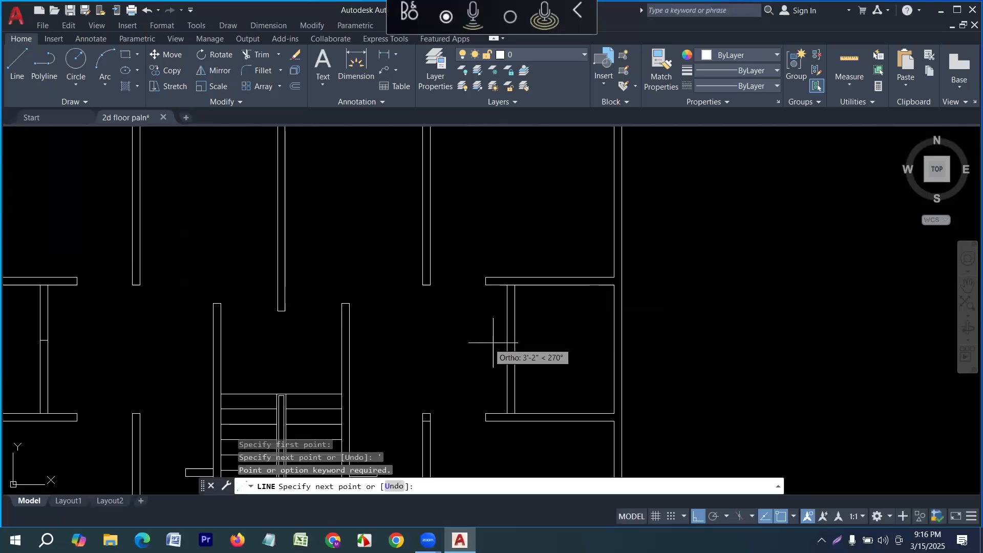
key("Return")
Draw a short line across the right partition, 3' below the upper wall, to mark its opening.
key("Return")
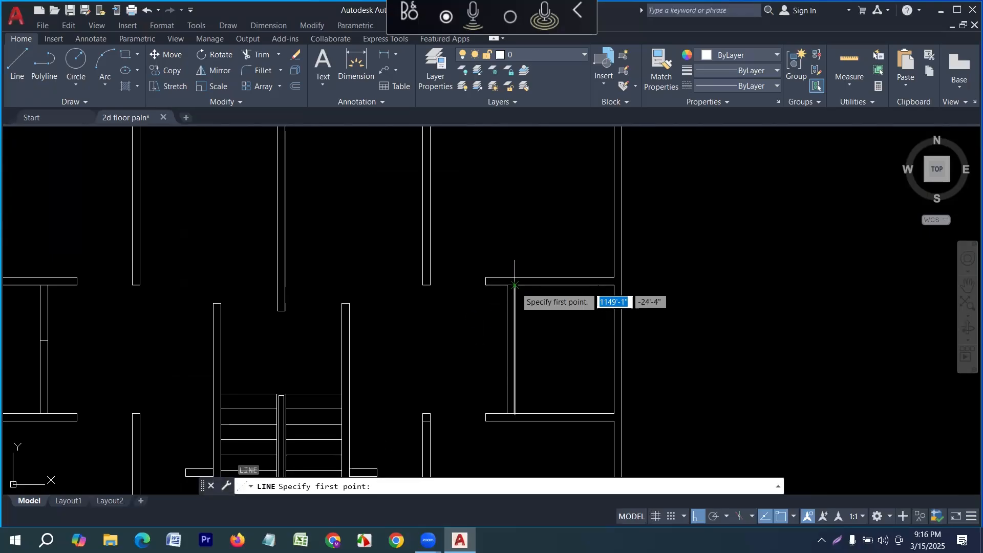
left_click(515, 285)
type("3'")
key("Return")
left_click(508, 340)
key("Return")
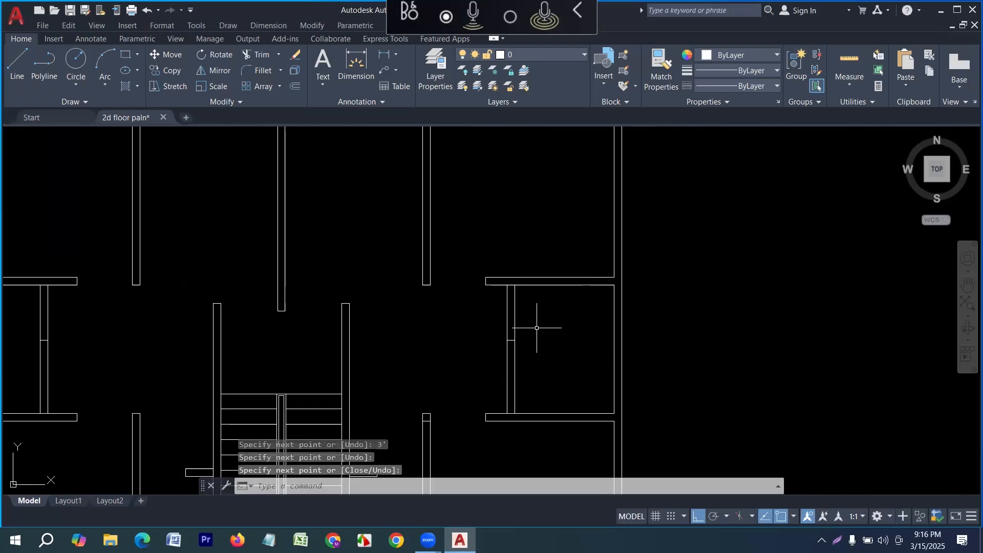
Trim away the part of the right and left partitions above their 3' opening marks.
type("tr")
key("Return")
left_click_drag(536, 320, 496, 320)
scroll(569, 325, "down", 3)
scroll(374, 312, "up", 5)
mouse_move(364, 307)
left_mouse_down()
mouse_move(284, 309)
mouse_move(292, 348)
left_mouse_up()
Trim the overlapping lines at the foot of both partitions and the leftover line at the lower-right interior wall's upper end.
scroll(313, 301, "down", 3)
scroll(320, 360, "up", 5)
scroll(230, 352, "down", 1)
scroll(311, 344, "down", 4)
scroll(438, 314, "up", 6)
scroll(460, 347, "down", 5)
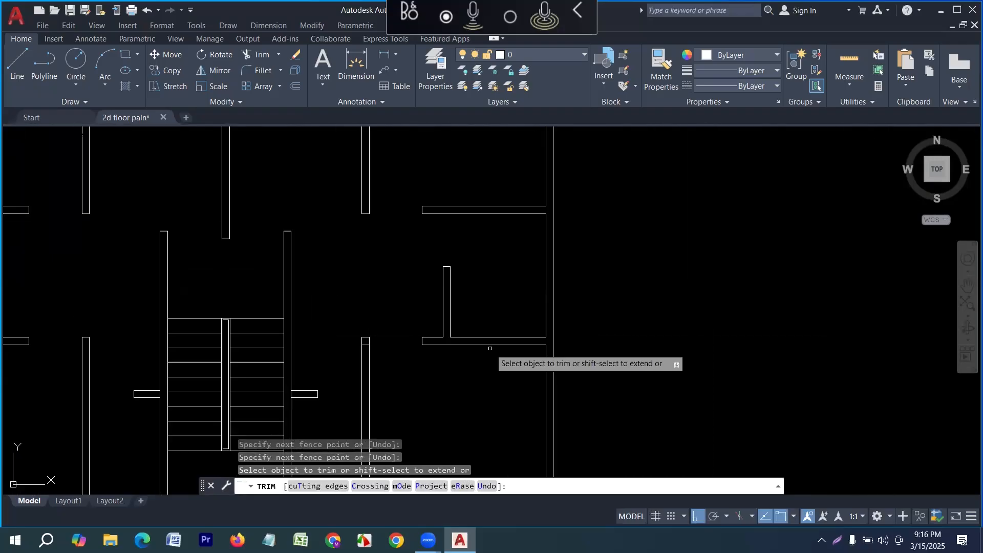
scroll(332, 350, "up", 5)
left_click_drag(319, 354, 319, 327)
scroll(318, 330, "down", 5)
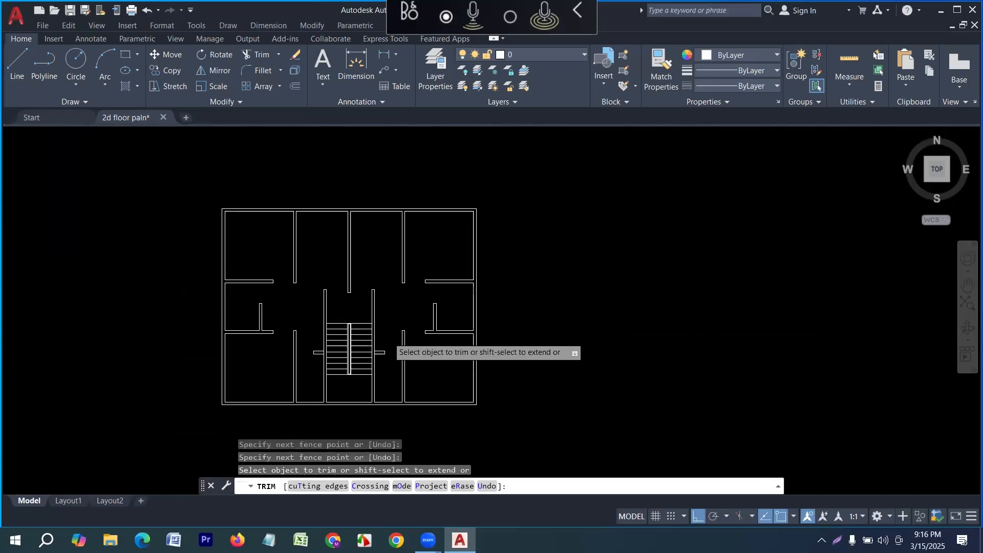
key("Escape")
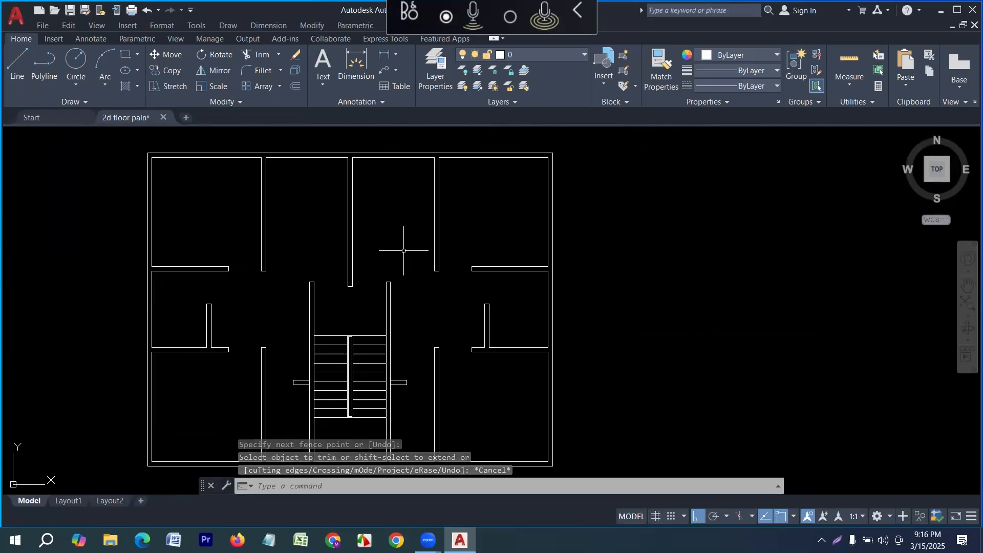
scroll(403, 250, "down", 2)
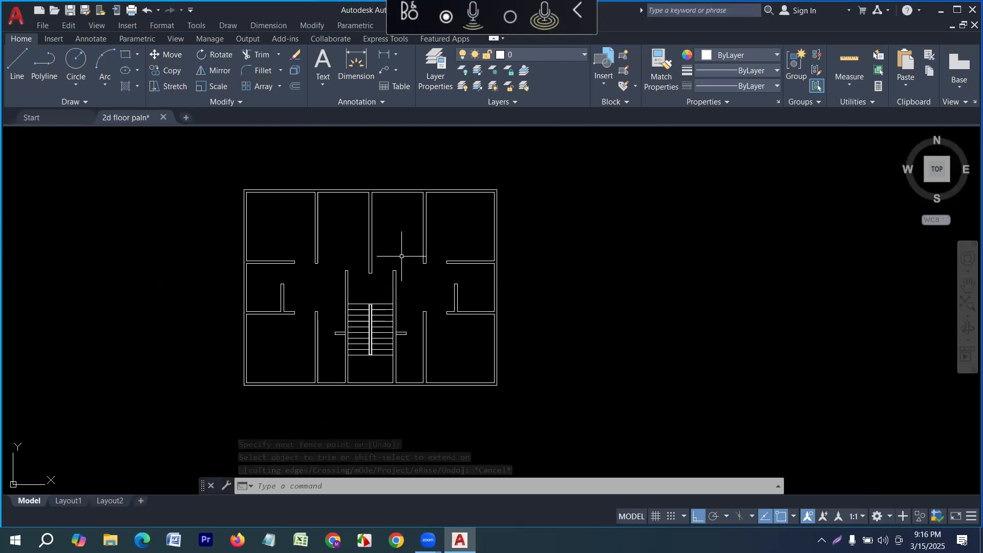
scroll(541, 216, "up", 4)
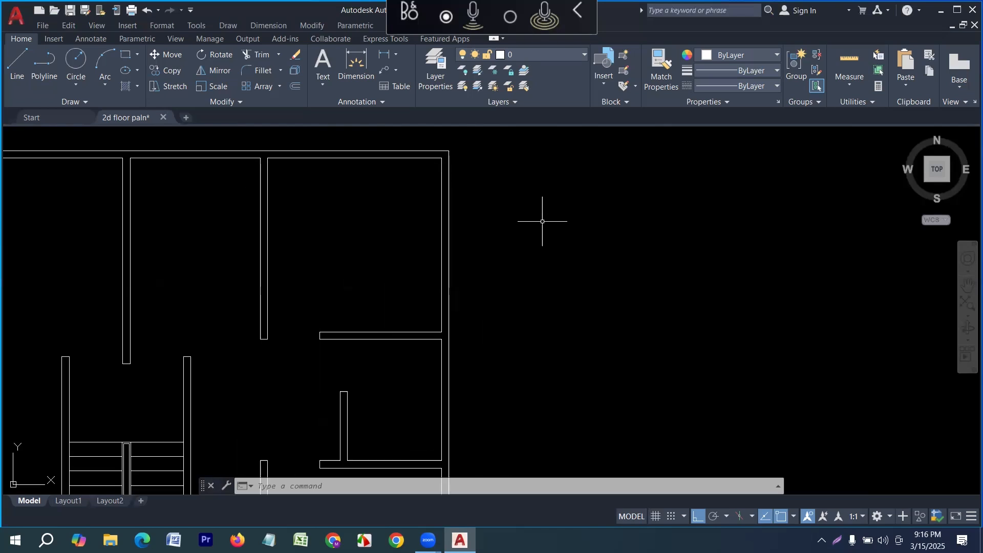
middle_click_drag(542, 221, 544, 274)
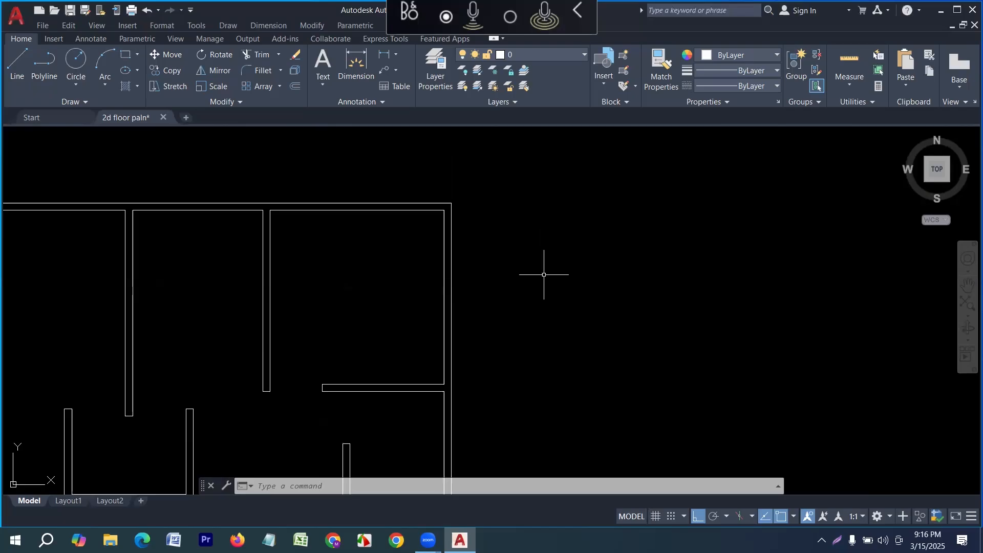
scroll(543, 274, "down", 4)
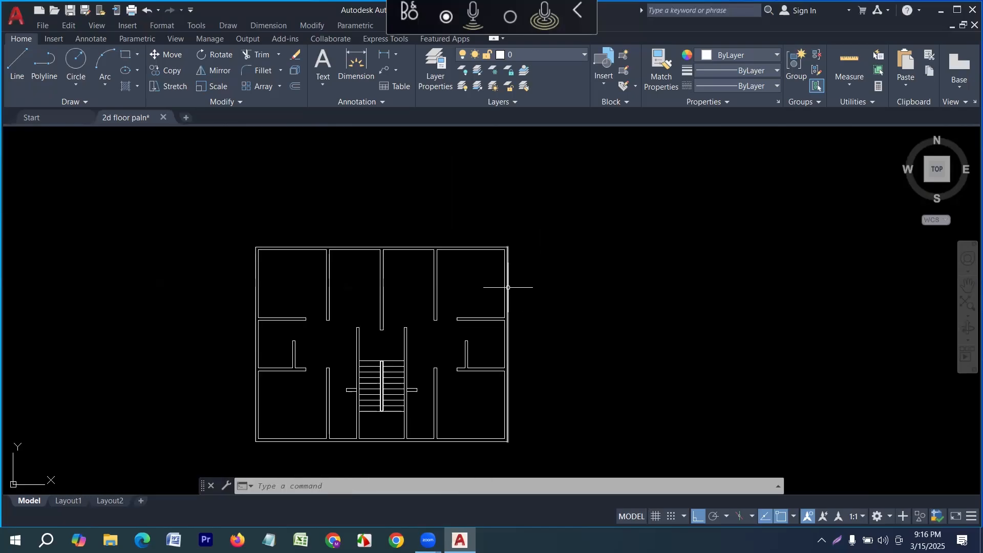
scroll(539, 260, "up", 2)
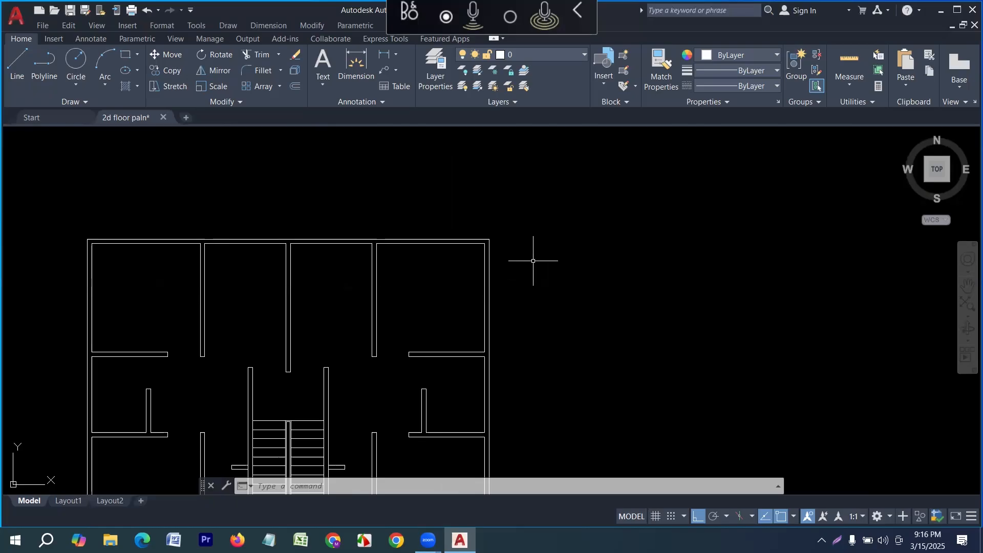
Draw a rectangular outline 3'6" wide and 5'5" high outward from the plan's lower-right outer corner, closing it against the right outer wall.
scroll(533, 260, "down", 2)
scroll(508, 402, "up", 4)
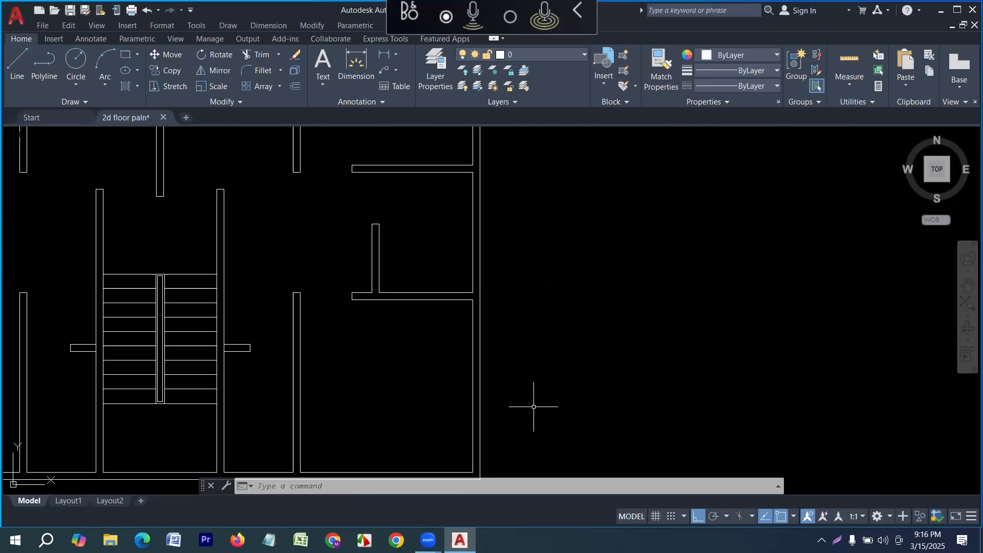
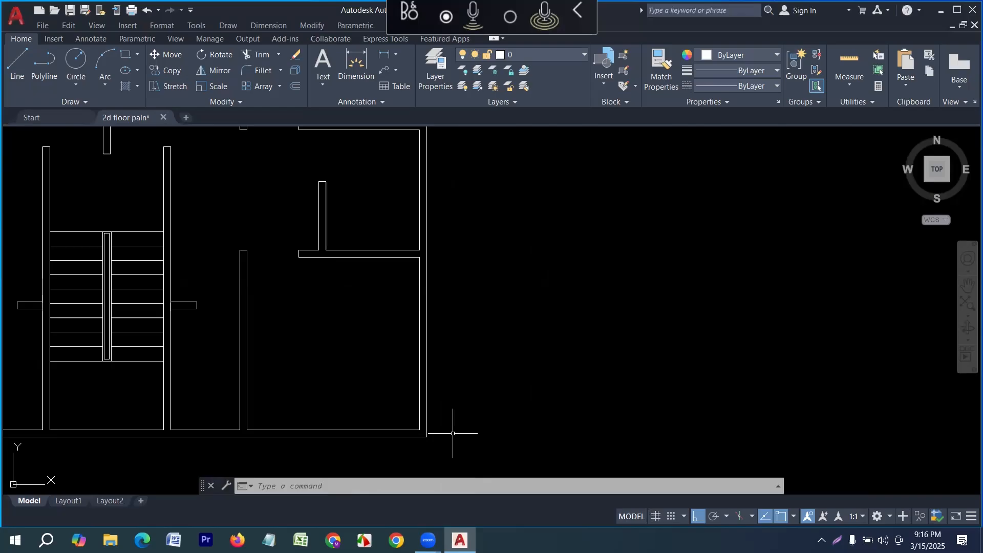
left_click(17, 64)
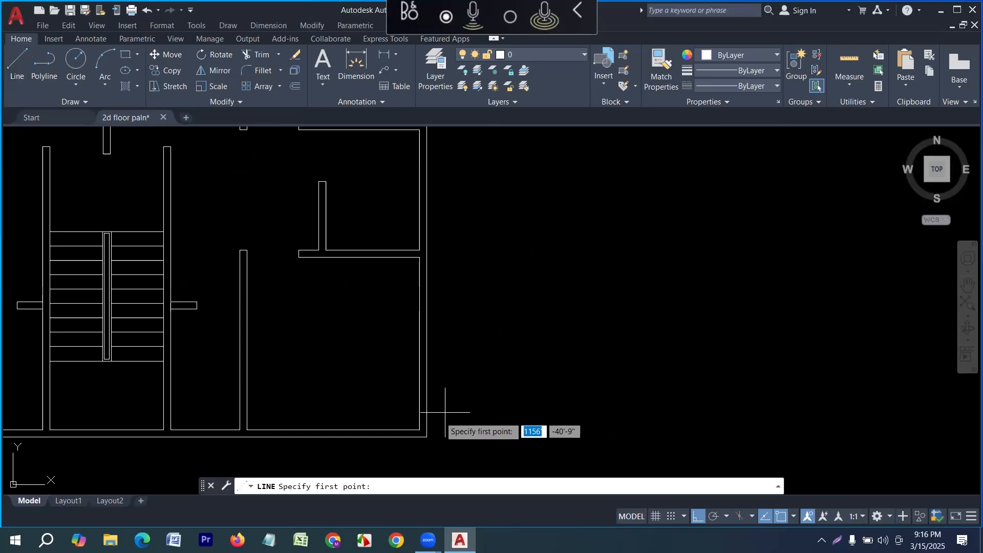
left_click(426, 437)
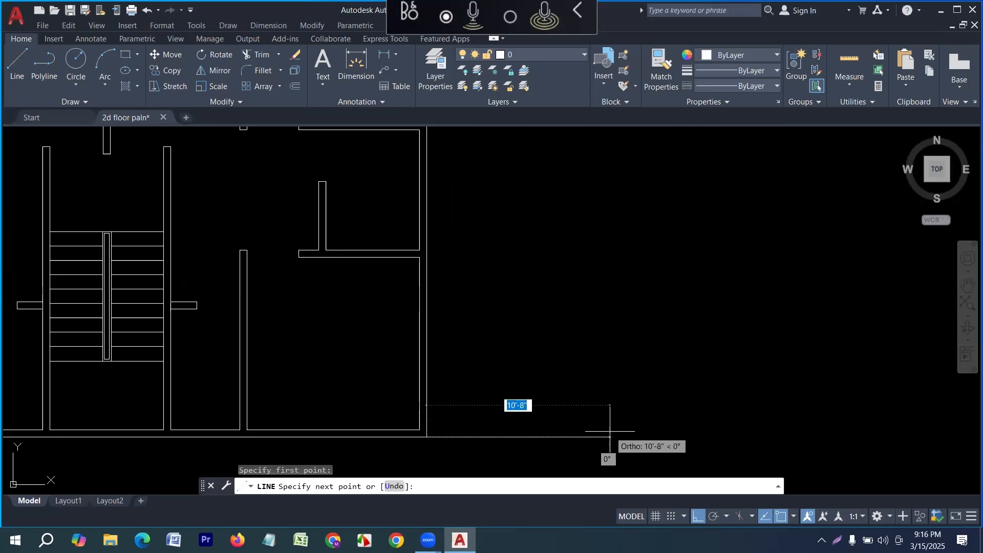
type("3")
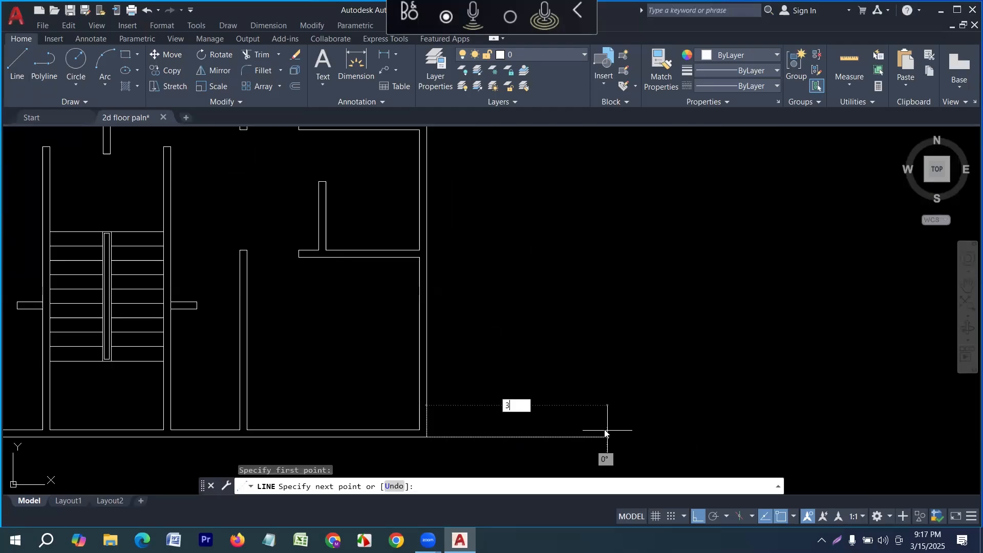
type("'6")
key("Return")
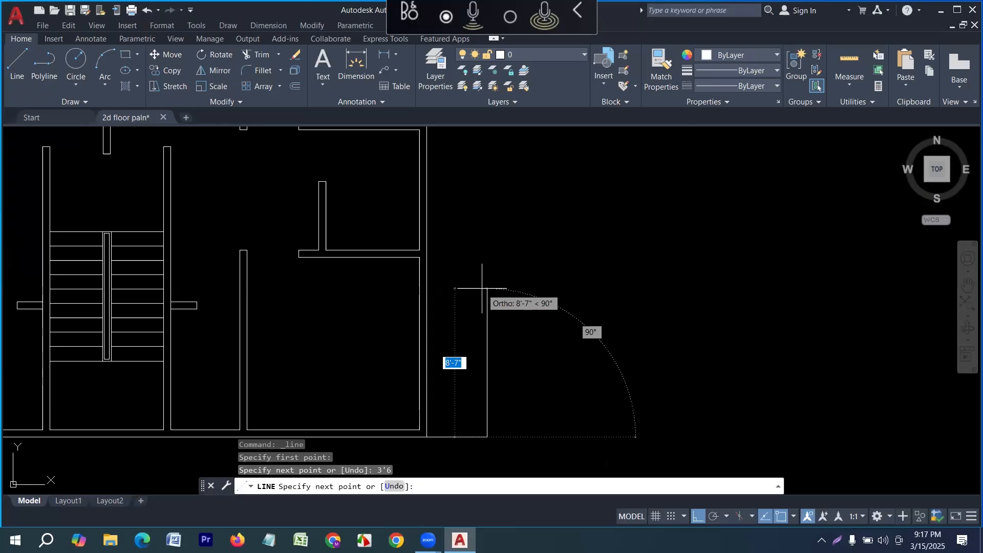
type("5")
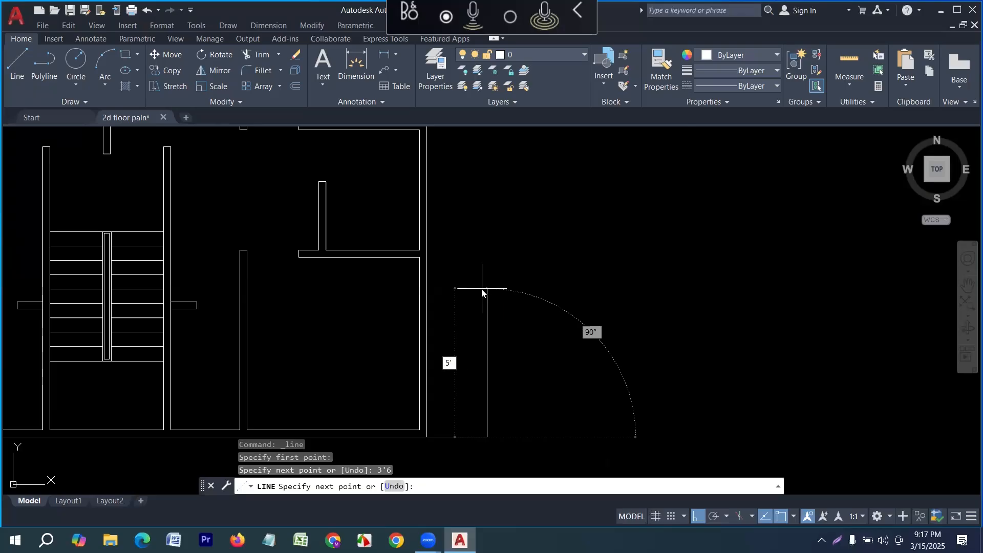
type("'5")
key("Return")
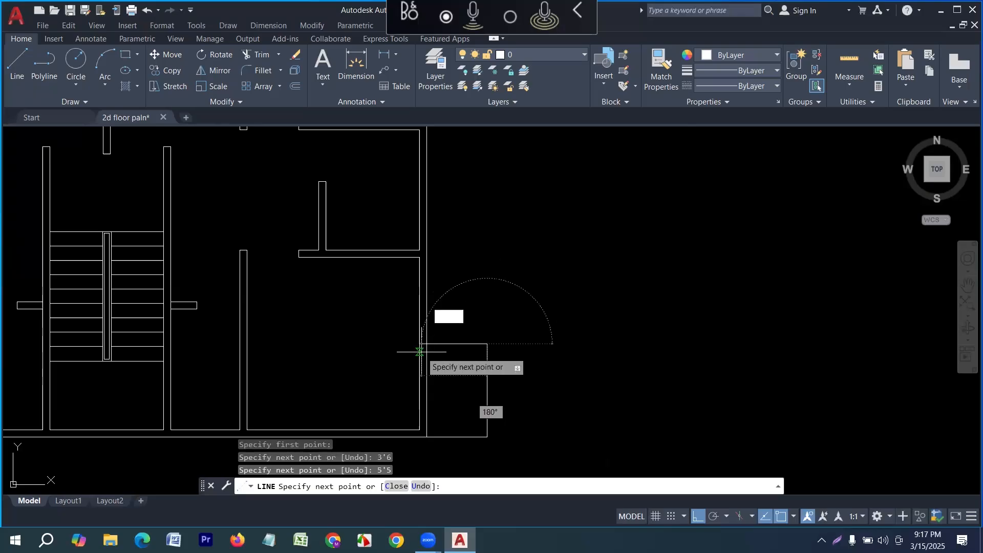
scroll(427, 347, "up", 2)
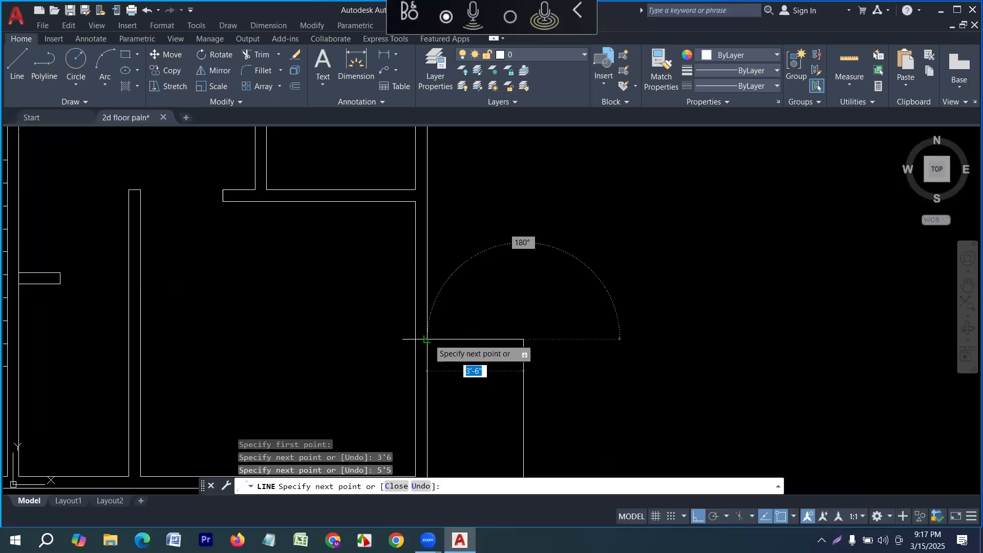
left_click(425, 339)
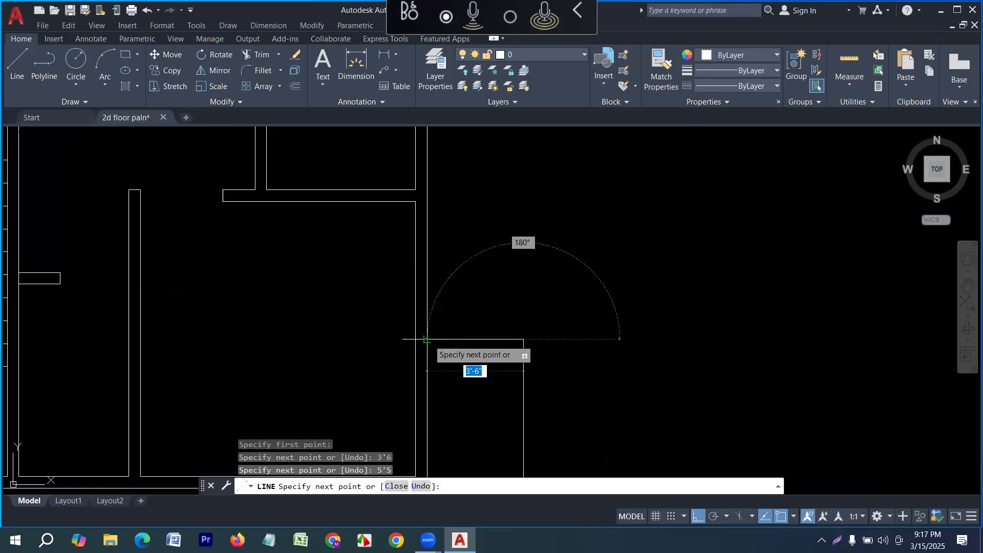
key("Return")
scroll(542, 280, "down", 4)
scroll(557, 304, "up", 2)
middle_click_drag(567, 292, 549, 343)
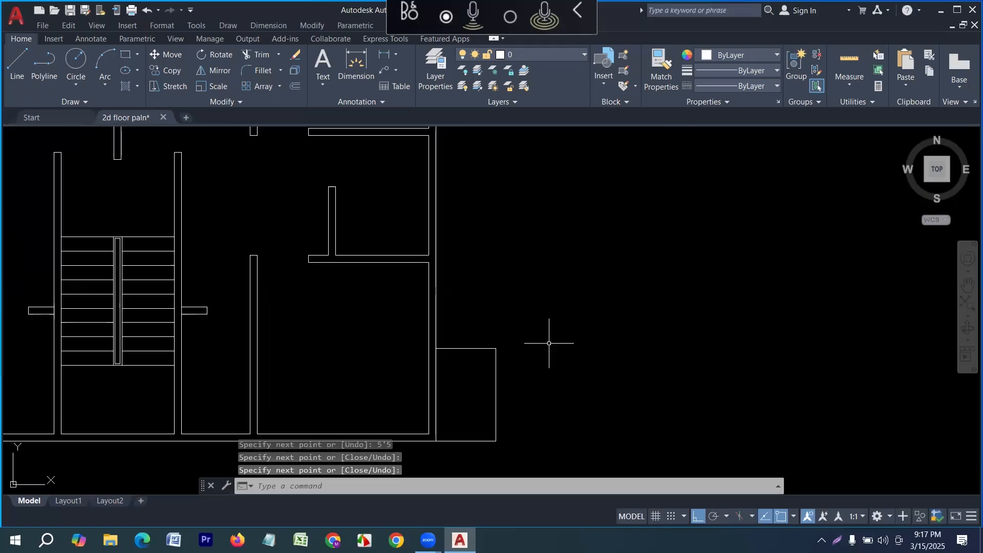
Offset the three sides of the lower-right projection outline 5" outward.
key("Escape")
type("o")
key("Return")
type("5")
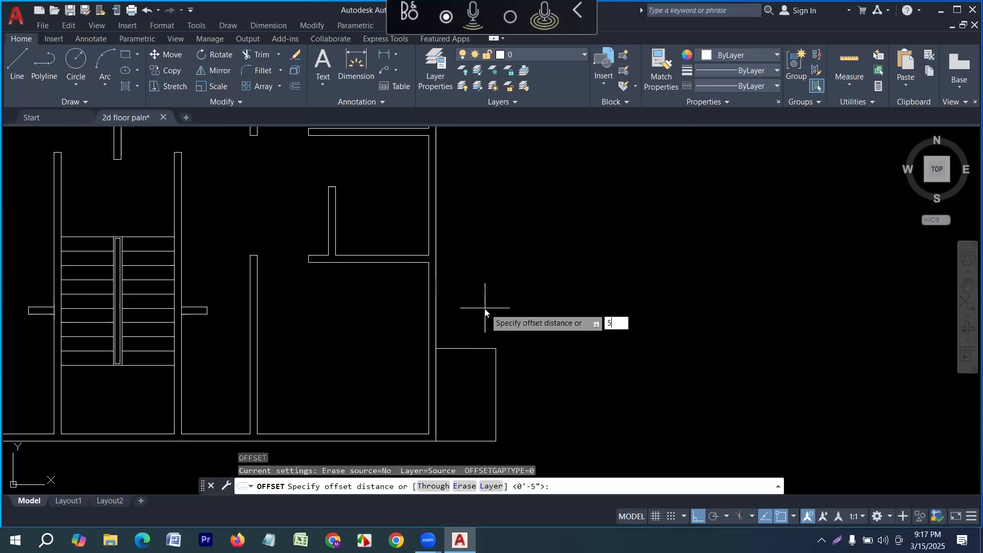
key("Return")
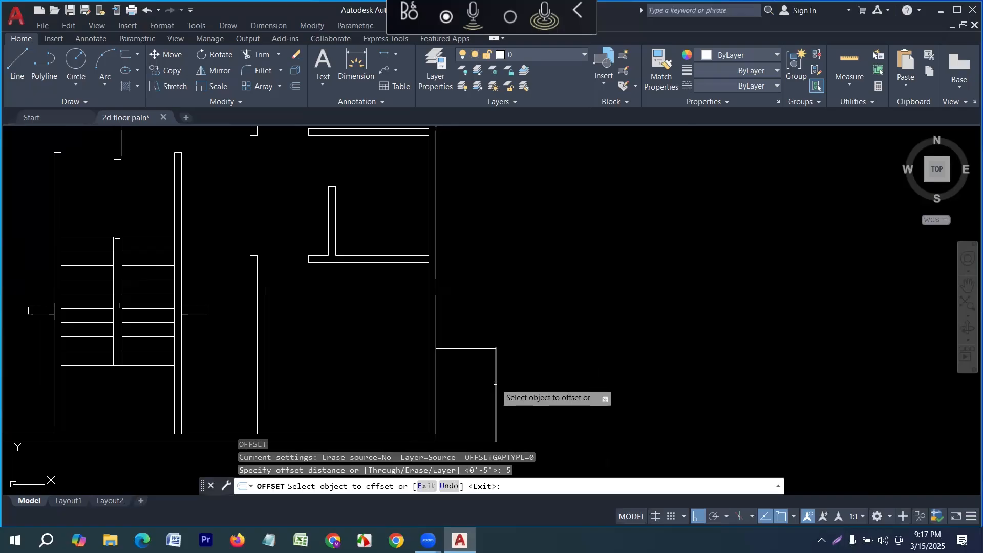
left_click(495, 383)
left_click(558, 383)
left_click(489, 349)
left_click(488, 290)
scroll(511, 314, "down", 4)
scroll(494, 361, "up", 4)
left_click(502, 361)
left_click(500, 402)
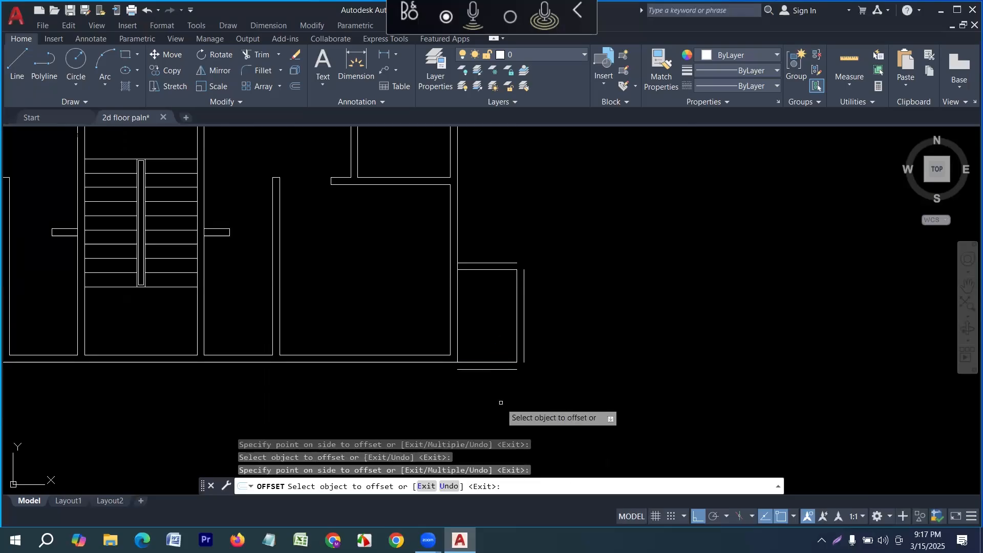
key("Escape")
Move the projection's six lines up so its outer bottom line aligns with the plan's outer bottom wall line.
left_click(543, 373)
left_click(477, 236)
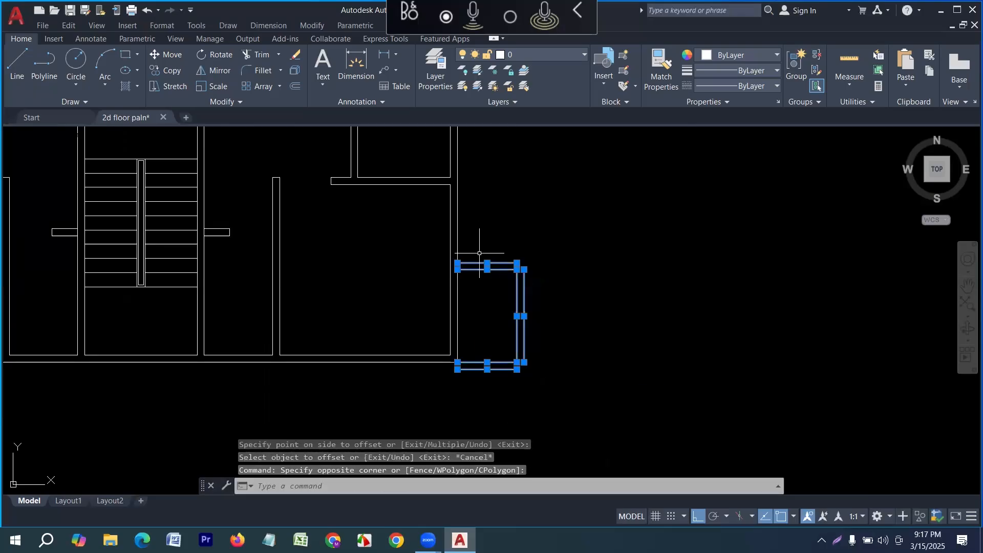
key("Return")
scroll(461, 348, "up", 4)
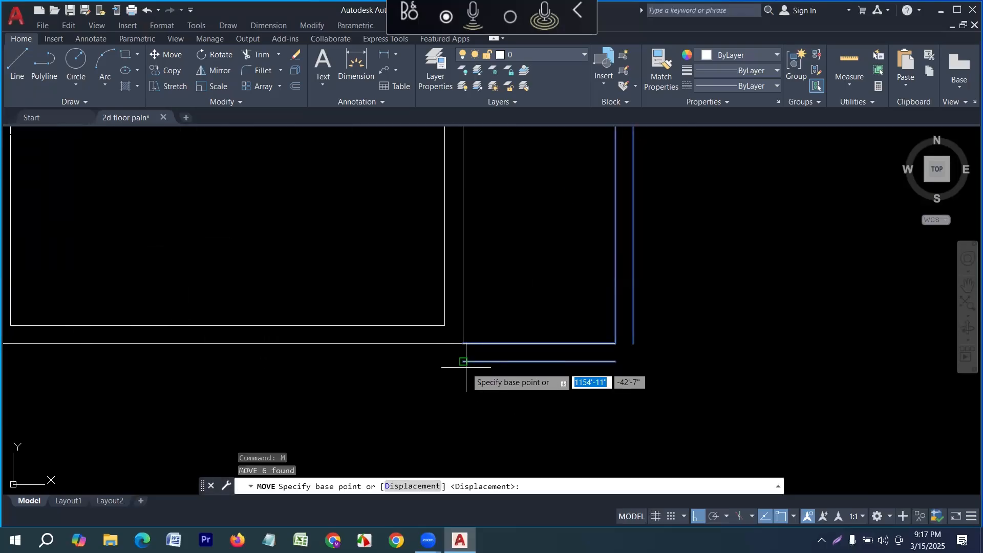
left_click(464, 342)
left_click(463, 342)
scroll(490, 355, "down", 3)
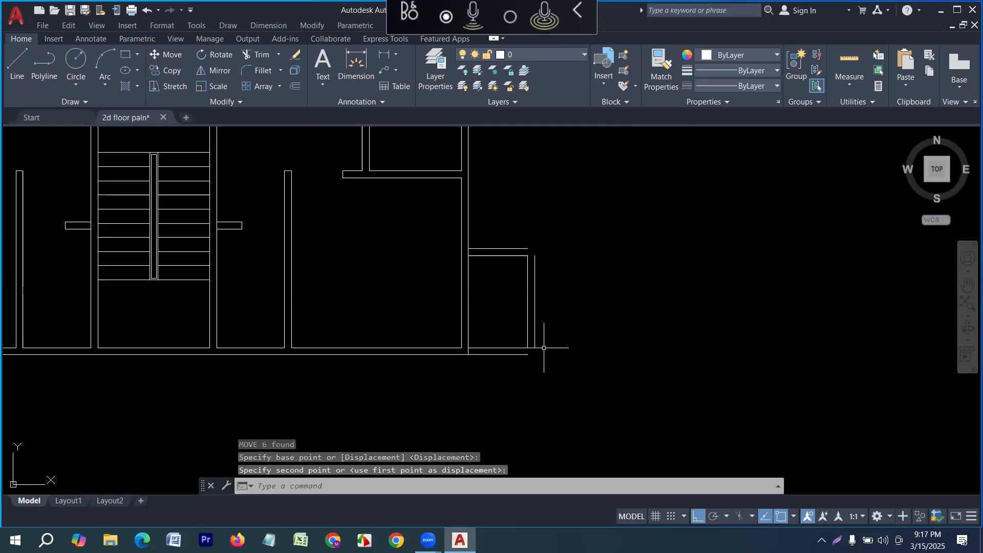
Fillet the projection's outer lines into closed corners at its lower-right and upper-right.
scroll(544, 352, "up", 2)
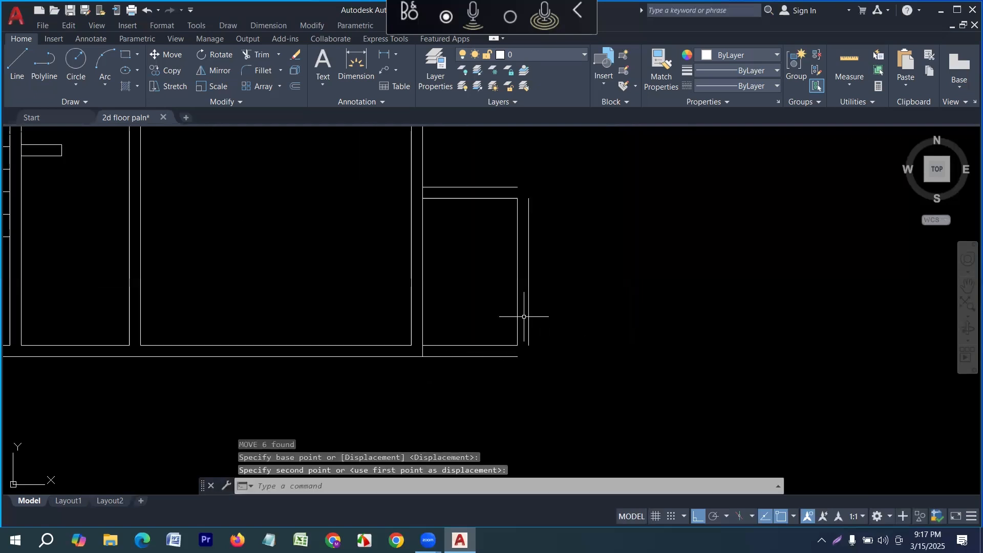
key("Escape")
key("Escape")
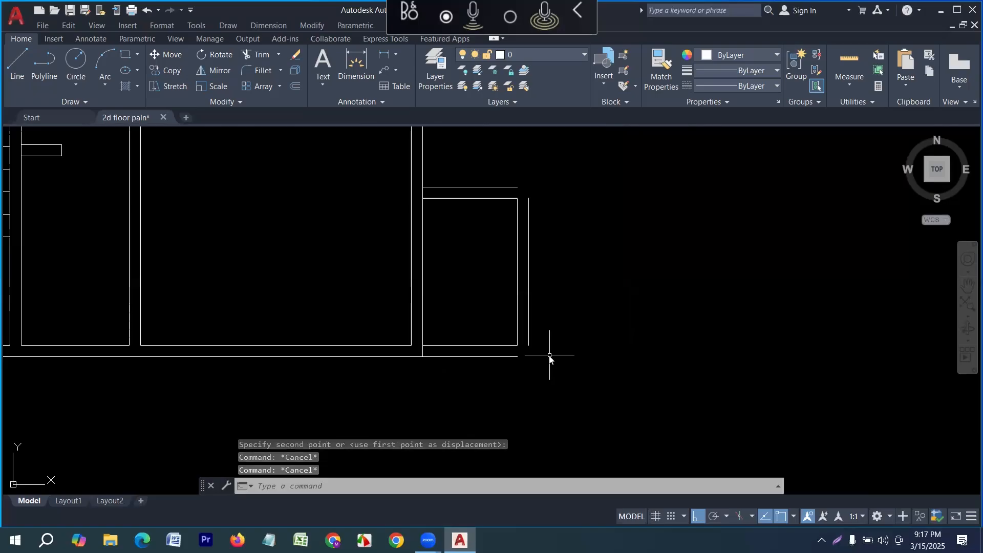
key("Return")
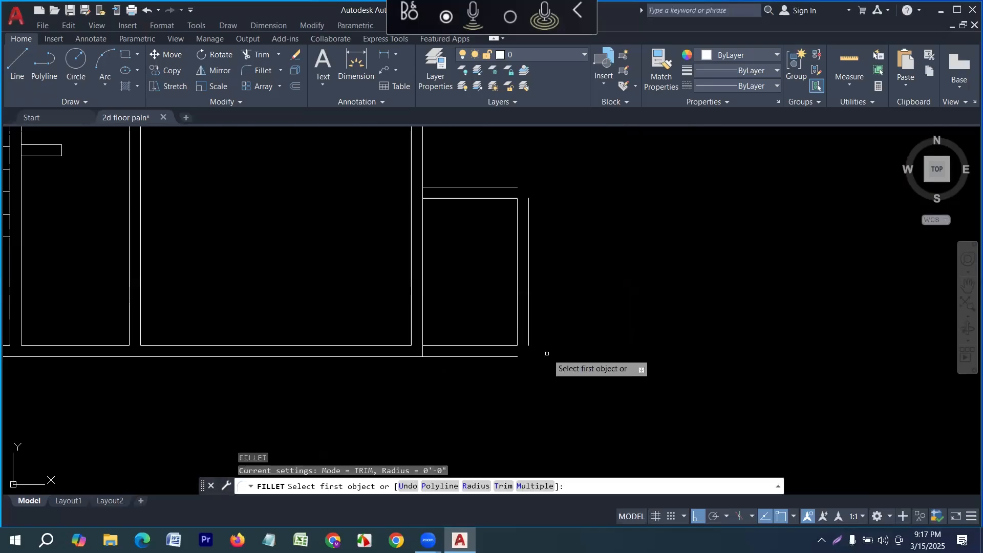
left_click(518, 357)
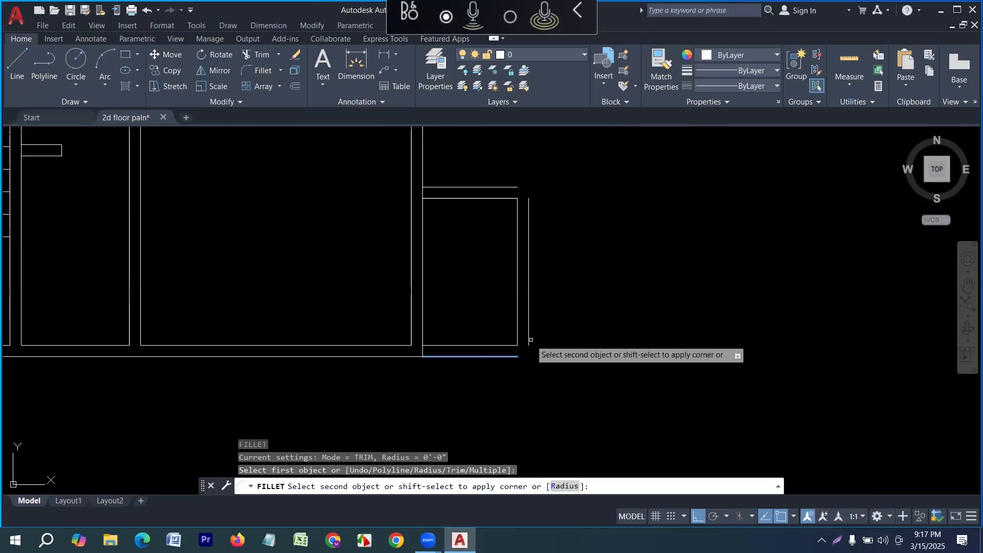
left_click(529, 340)
key("Return")
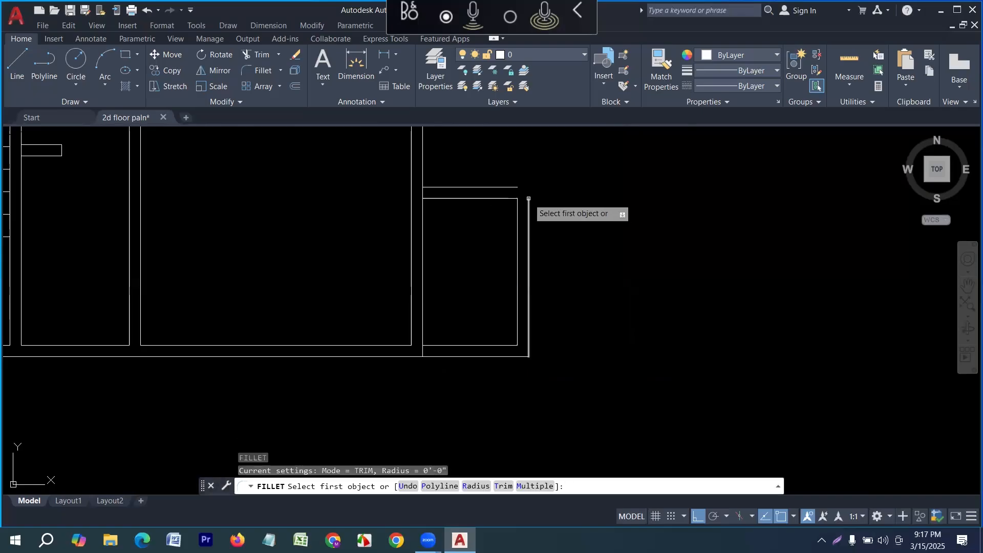
left_click(528, 208)
left_click(513, 187)
middle_click_drag(516, 237, 514, 265)
key("Escape")
key("Escape")
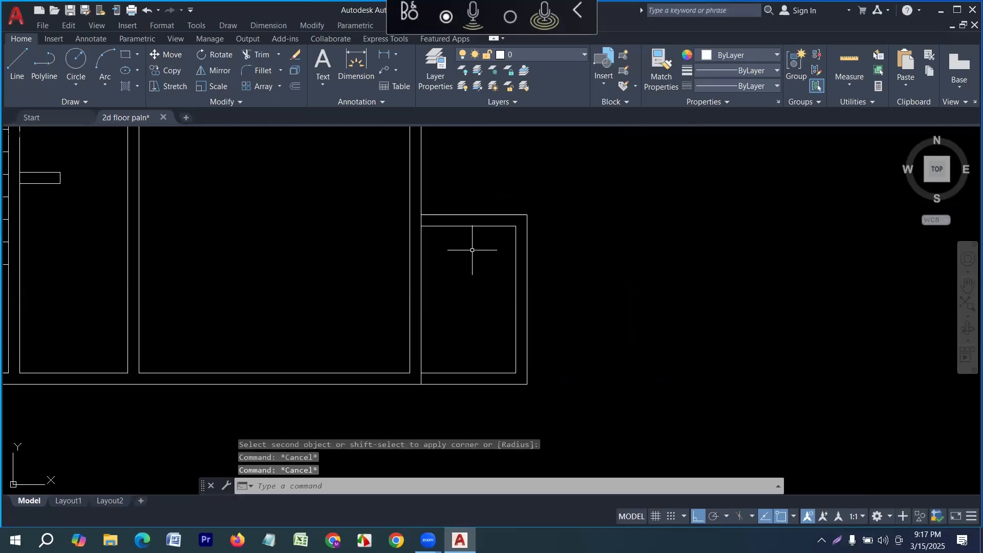
Extend the projection's two upper lines through the right wall to its inner face.
type("ex")
key("Return")
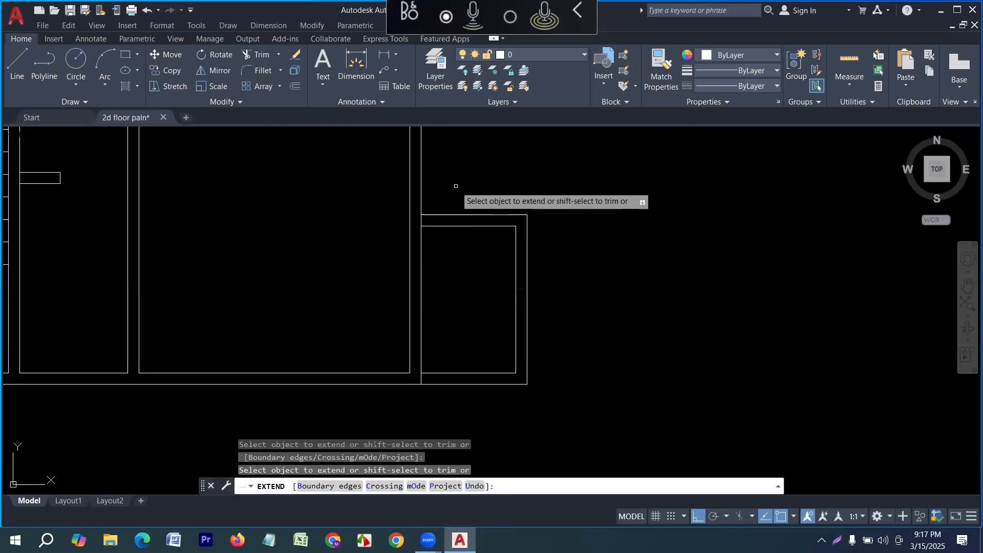
left_click_drag(454, 251, 448, 197)
scroll(450, 291, "down", 3)
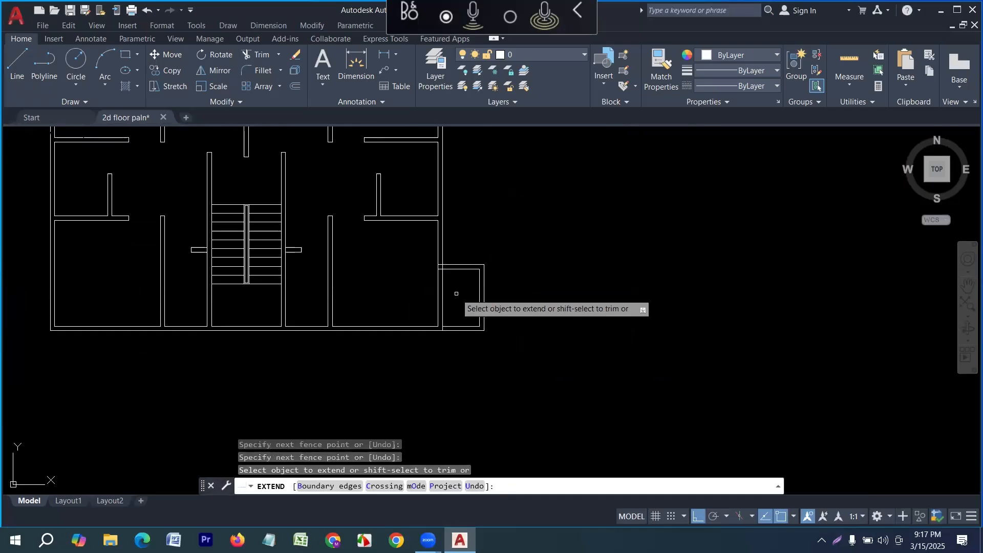
key("Escape")
Draw a short line across the right wall, 2'6" below the projection's inner upper line, to mark an opening.
scroll(461, 308, "up", 4)
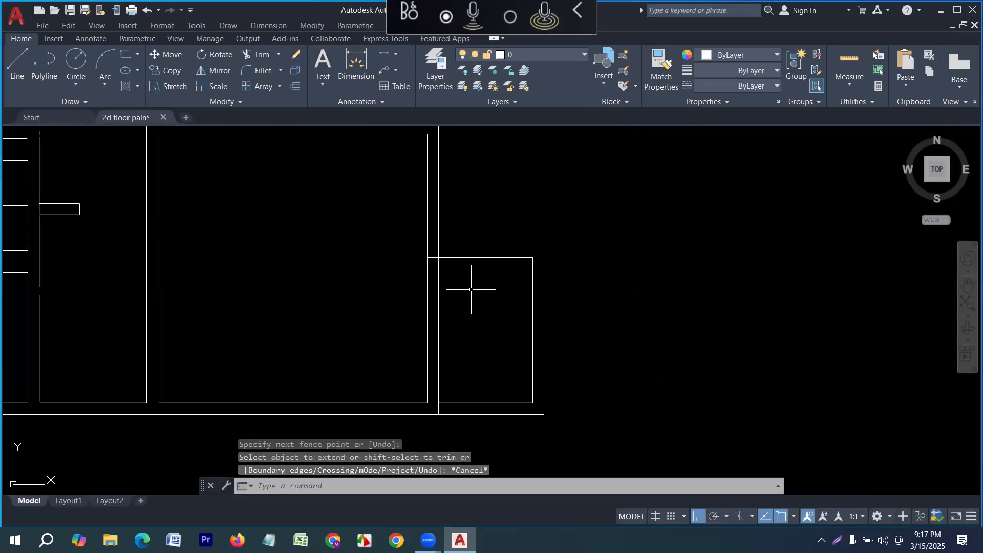
left_click(10, 67)
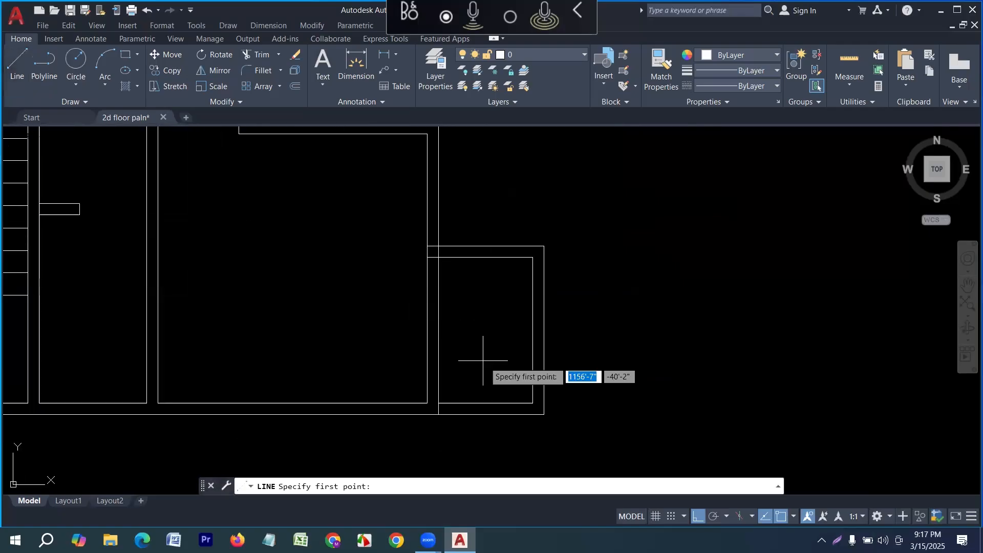
left_click(406, 257)
type("2'")
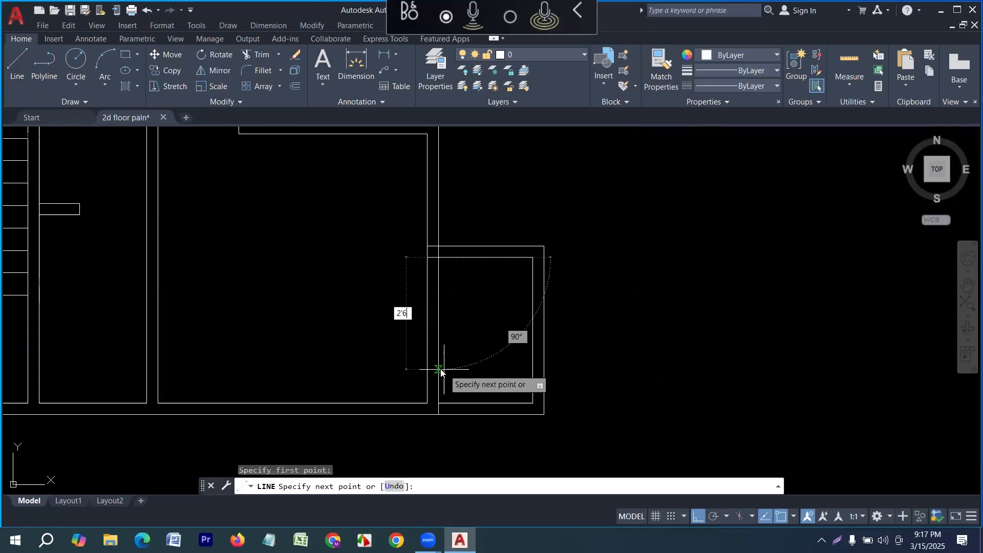
type("6")
key("Return")
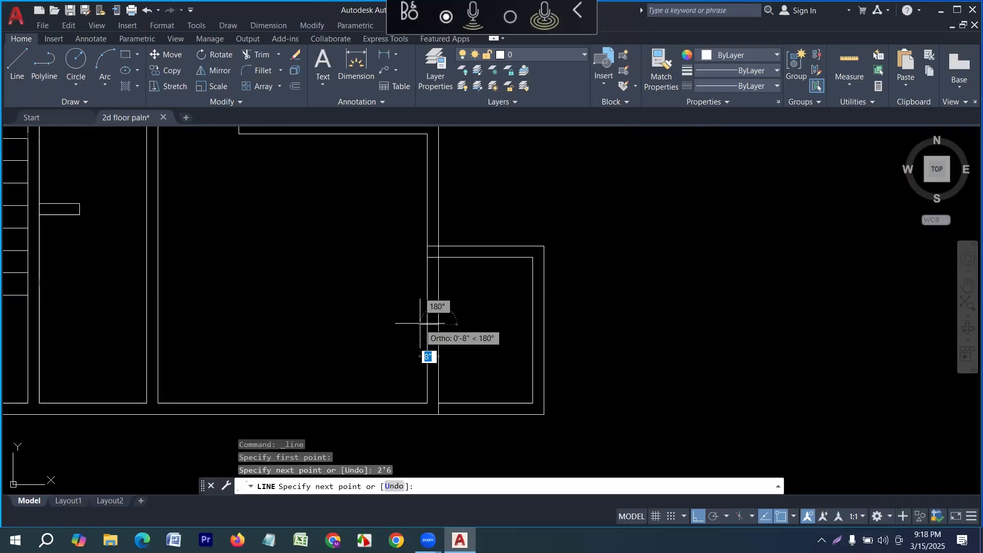
left_click(425, 324)
key("Return")
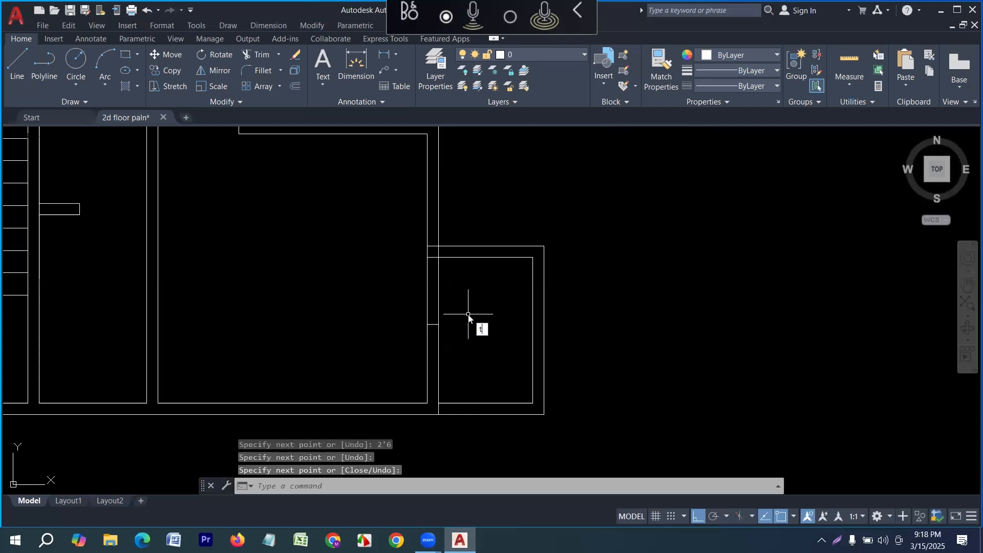
Trim the right wall between the projection's upper wall and the opening mark, and the overlapping lines at the upper joint.
type("tr")
key("Return")
left_click(471, 292)
left_click(395, 288)
scroll(439, 248, "up", 3)
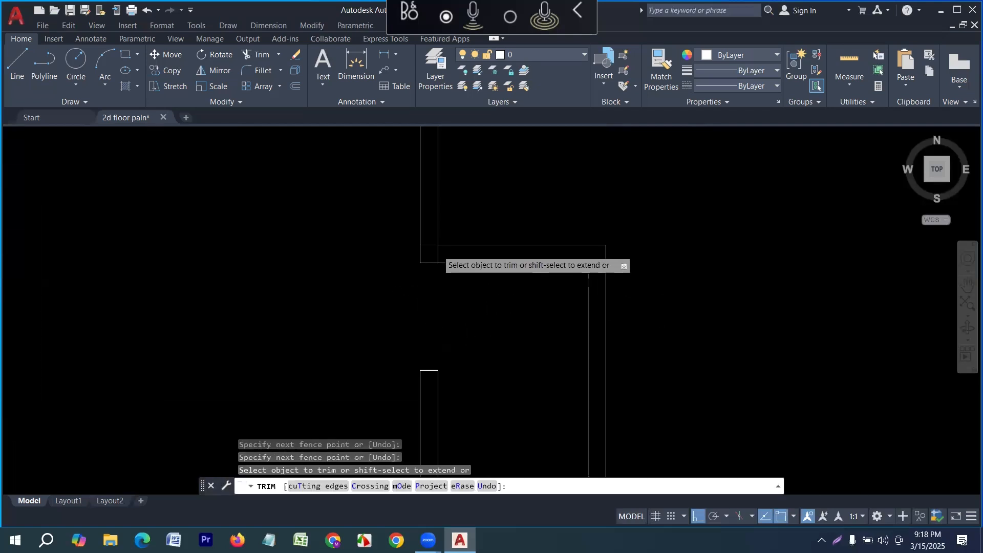
mouse_move(418, 220)
left_mouse_down()
mouse_move(417, 246)
mouse_move(447, 252)
left_mouse_up()
scroll(366, 273, "down", 4)
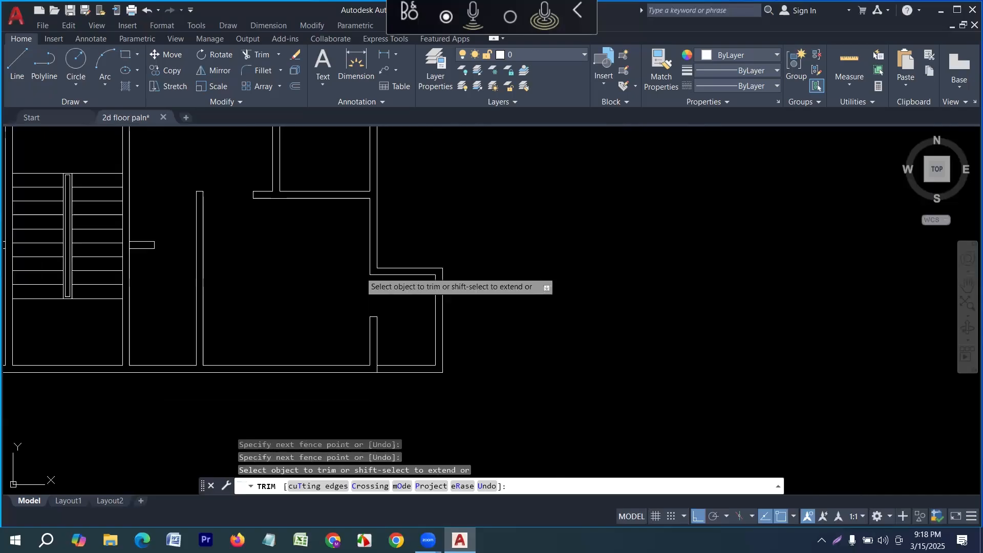
Trim the leftover wall line where the short right wall stub meets the bottom wall.
scroll(378, 376, "up", 4)
scroll(398, 354, "up", 2)
left_click(398, 353)
left_click(354, 352)
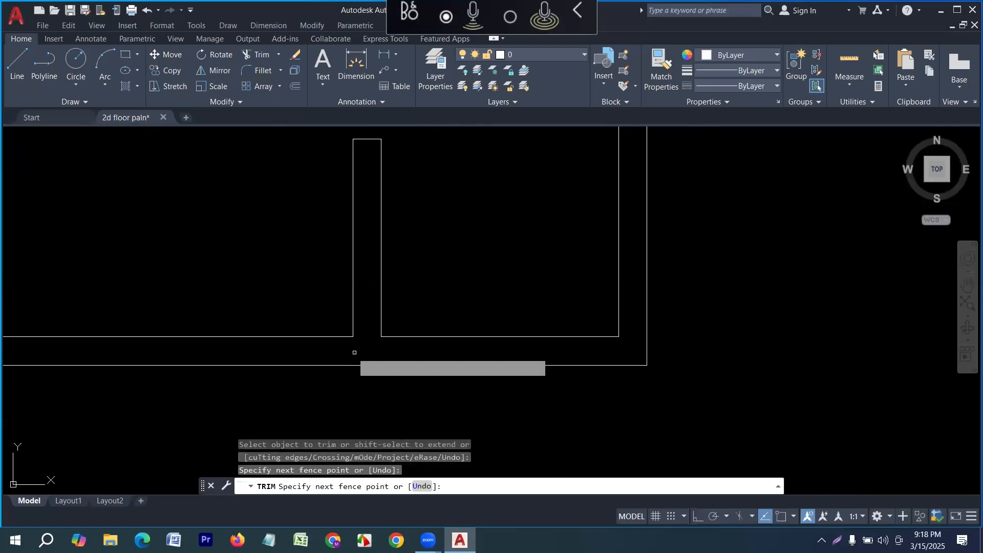
scroll(354, 352, "down", 6)
key("Escape")
Change the color of the projection's six lines to cyan.
left_click(445, 370)
left_click(404, 252)
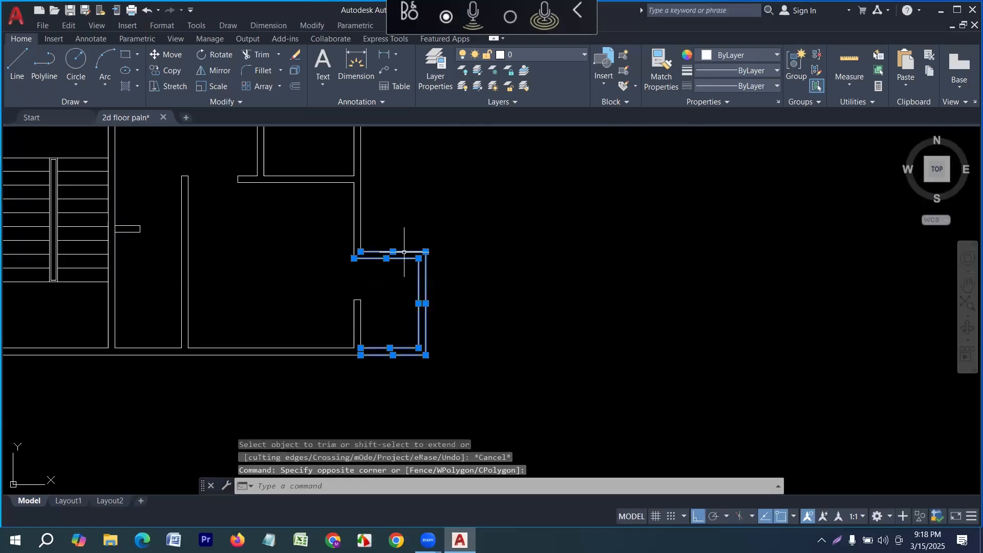
left_click(742, 55)
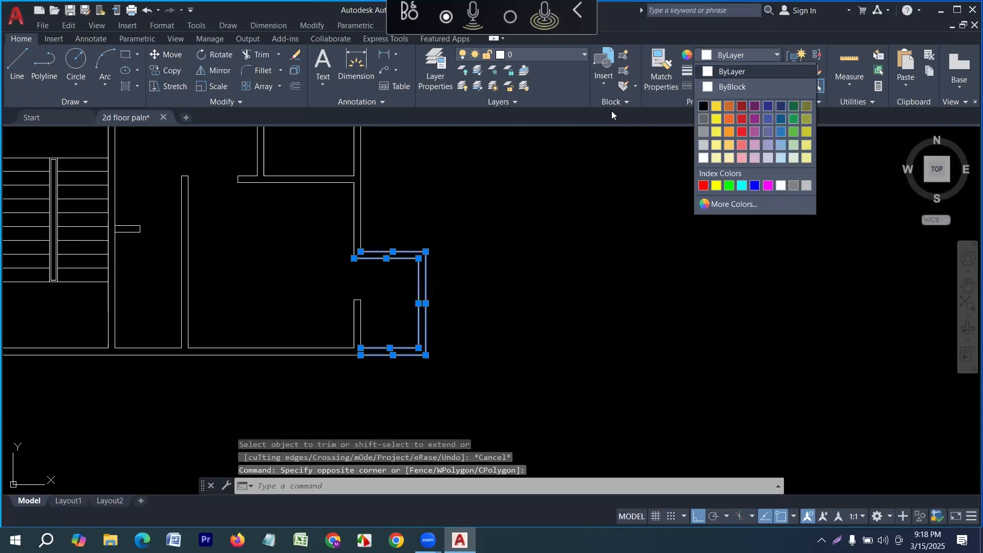
left_click(744, 186)
key("Escape")
scroll(479, 318, "down", 4)
scroll(472, 278, "up", 5)
middle_click_drag(505, 239, 510, 292)
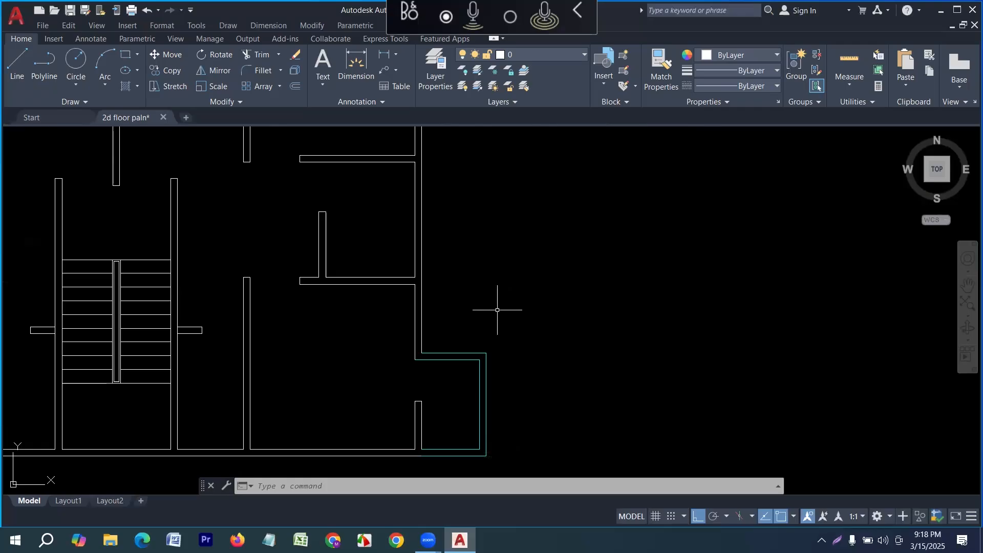
scroll(444, 333, "down", 5)
scroll(460, 378, "up", 7)
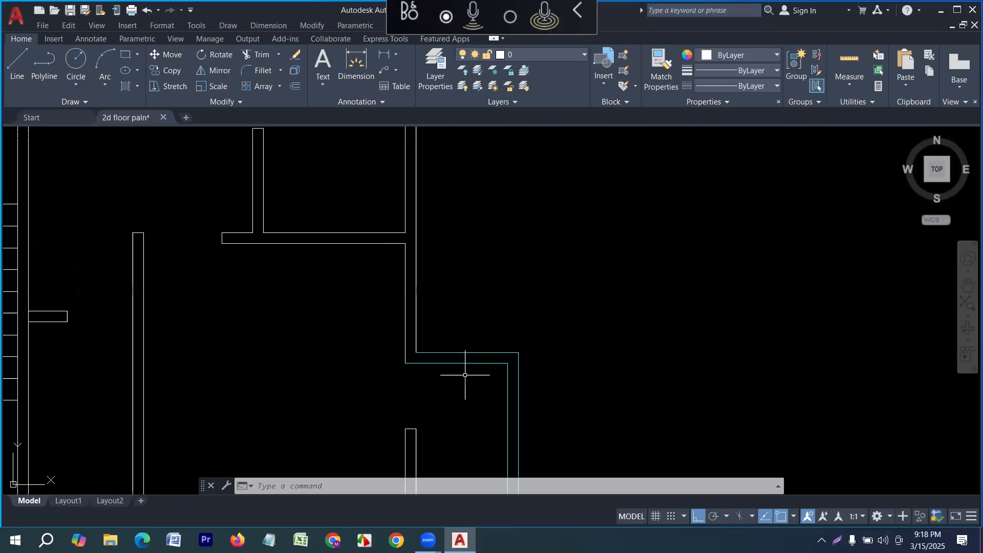
middle_click_drag(461, 336, 475, 399)
scroll(479, 391, "down", 2)
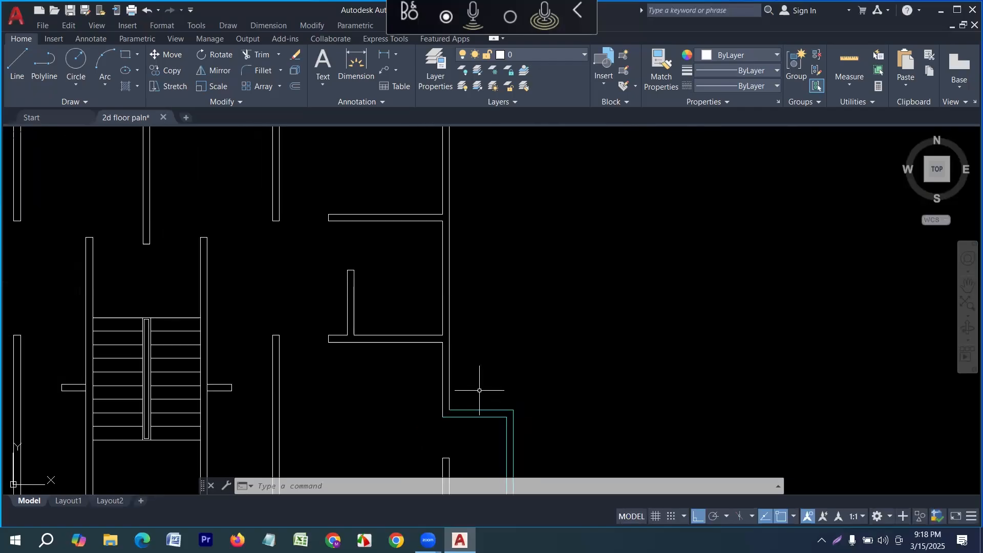
middle_click_drag(488, 396, 501, 378)
scroll(479, 324, "down", 5)
scroll(483, 321, "up", 5)
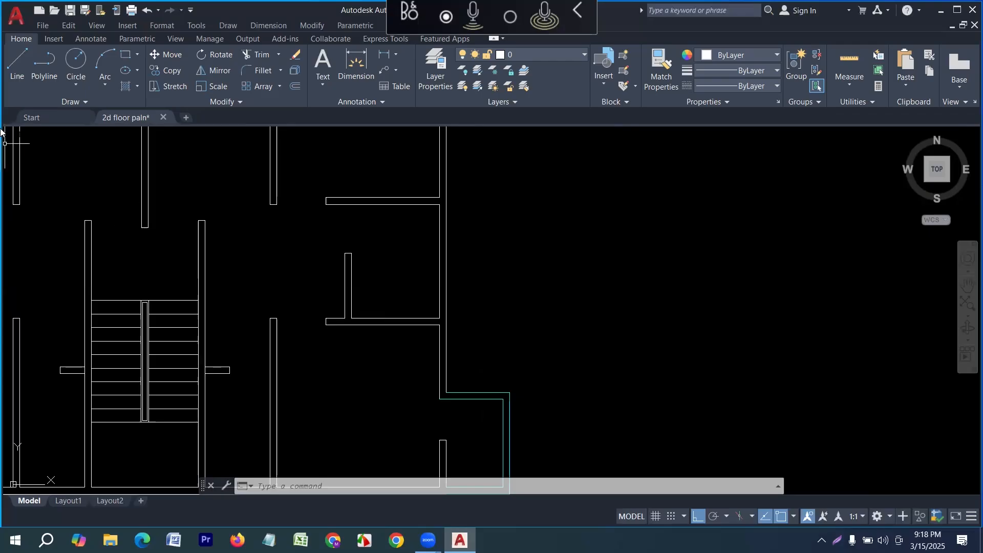
Draw a horizontal line about 3'10" long outward from the right wall's inner face, level with the lower-right partition's upper line.
left_click(12, 85)
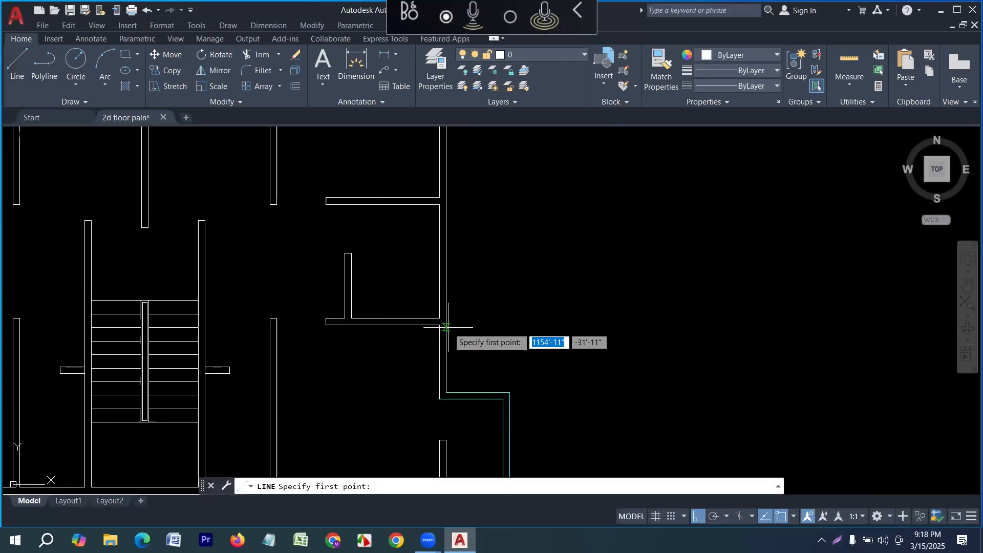
scroll(446, 326, "up", 2)
scroll(468, 333, "down", 2)
scroll(473, 324, "up", 2)
left_click(463, 318)
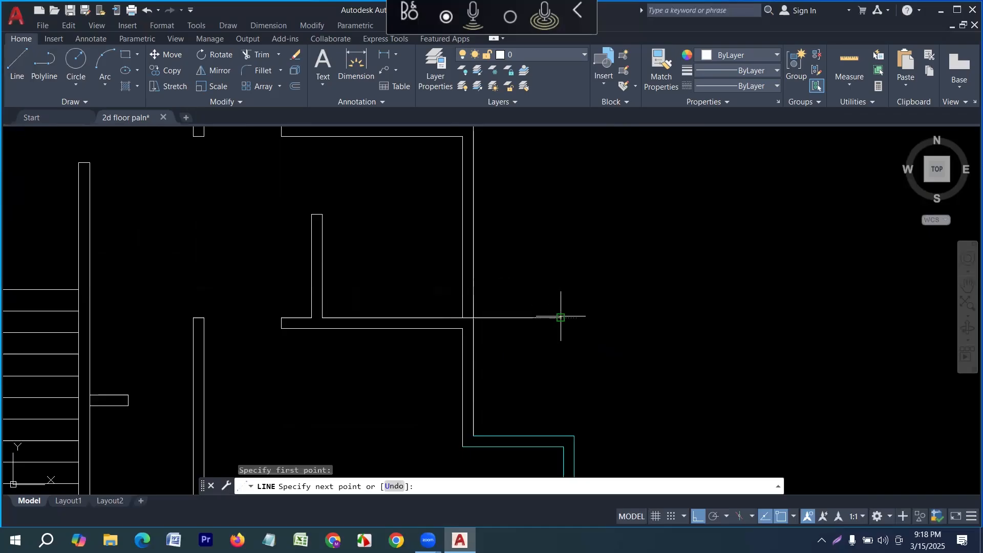
left_click(561, 318)
key("Escape")
scroll(577, 329, "down", 3)
scroll(592, 373, "up", 3)
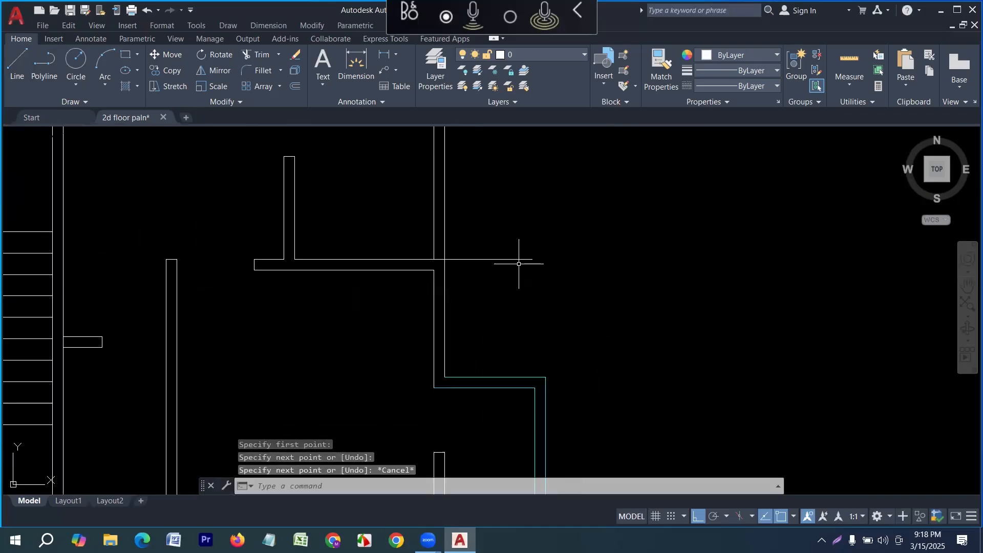
Stretch the new horizontal line's free end outward past the projection's outer side.
left_click(518, 259)
left_click(533, 259)
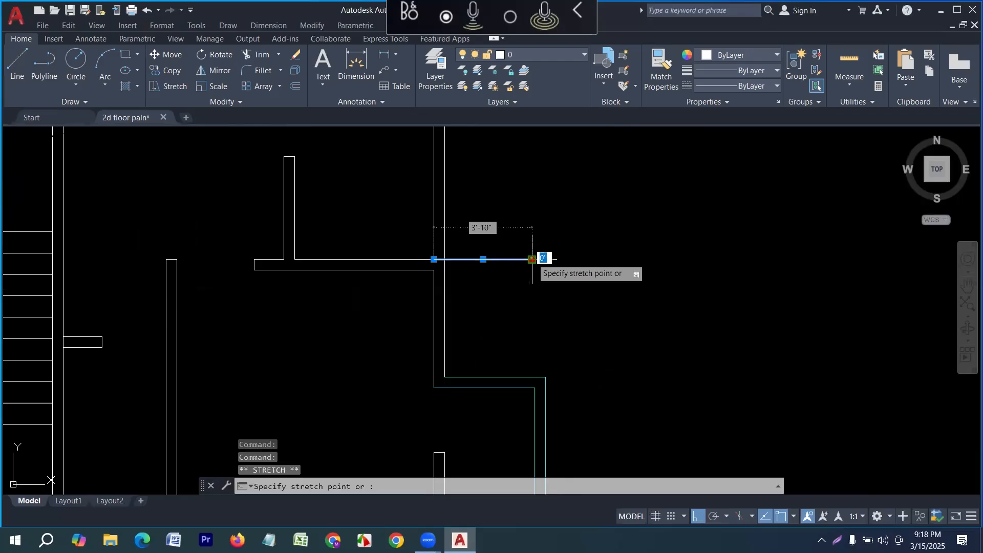
left_click(567, 260)
key("Escape")
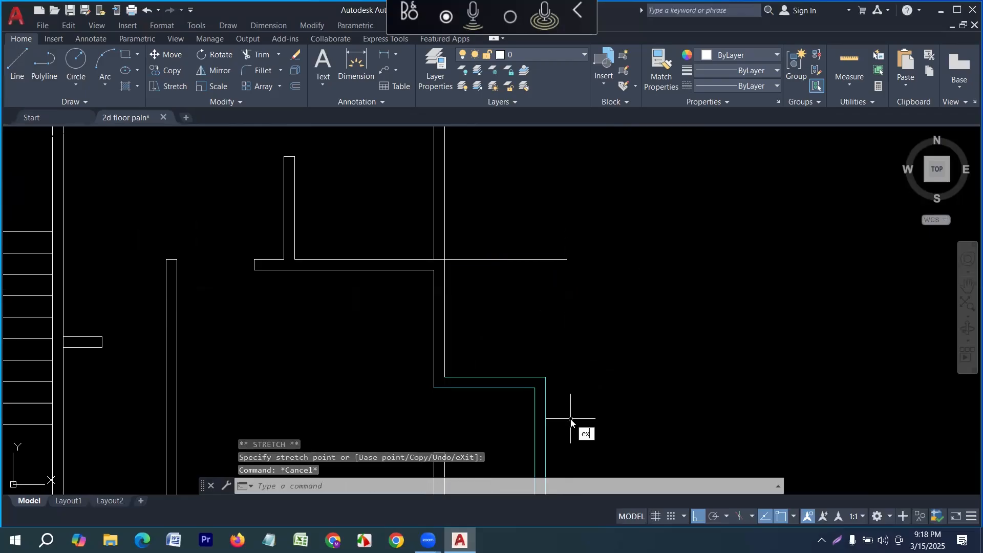
Extend the projection's two outer vertical lines up to the new horizontal line.
key("Return")
left_click(570, 411)
left_click(510, 410)
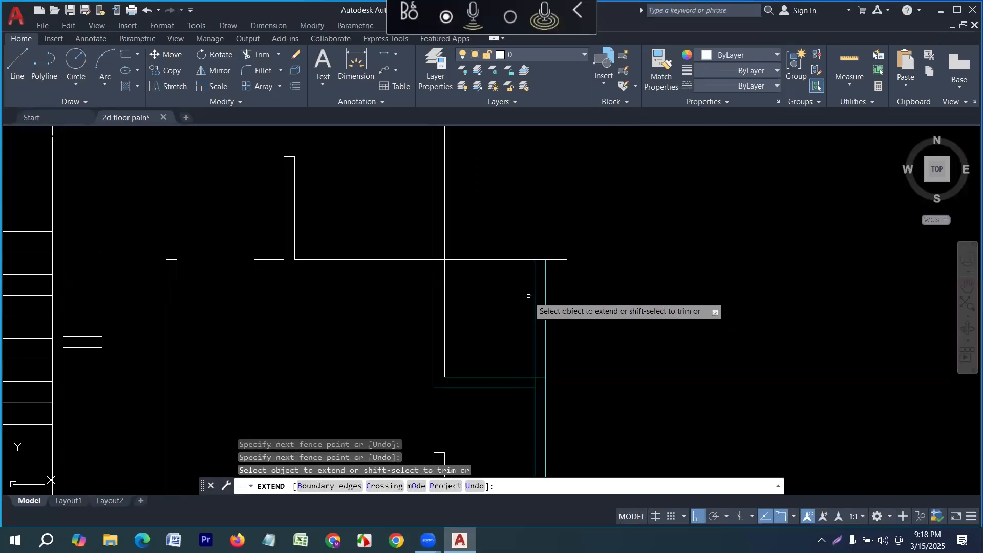
key("Escape")
Offset the new horizontal line 5" downward to form the projection's upper wall.
type("o")
key("Return")
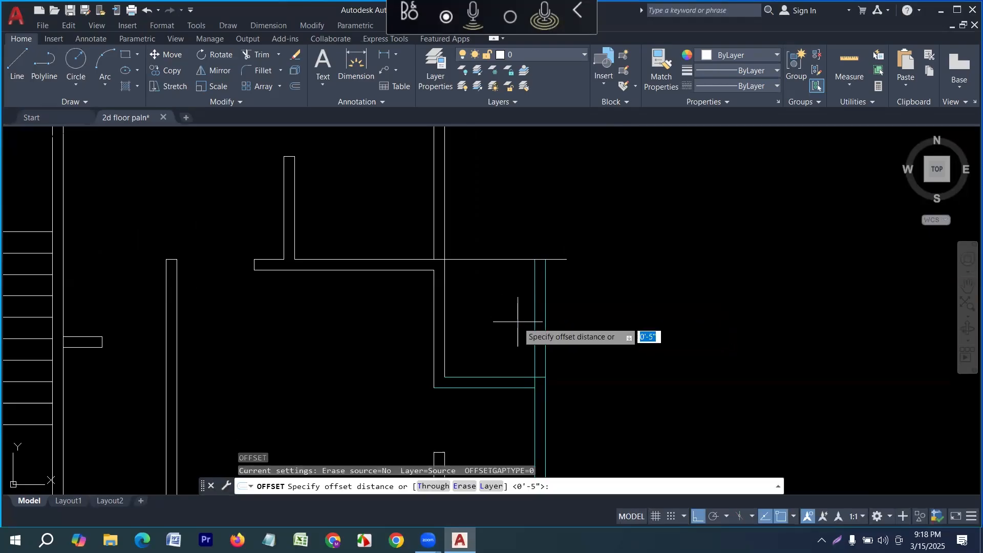
key("Return")
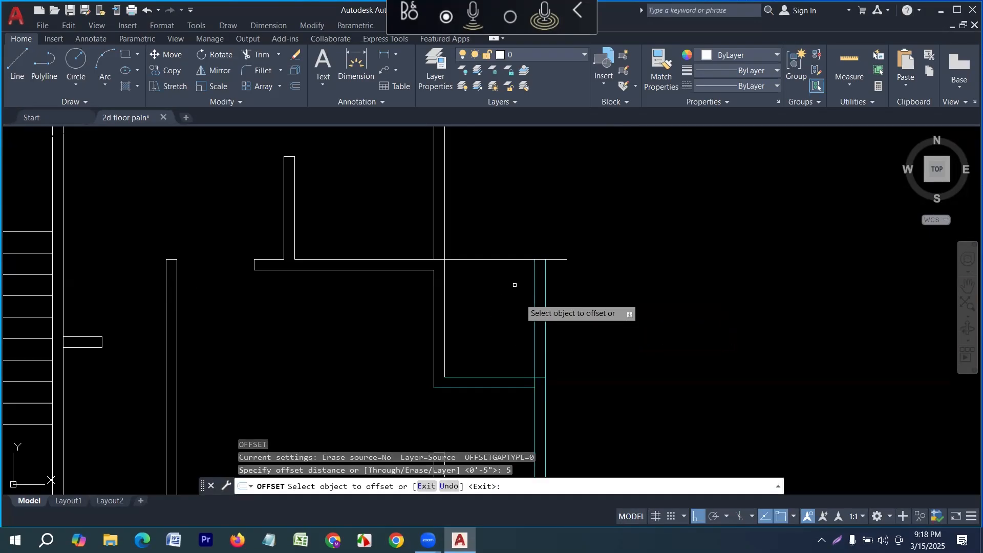
left_click(498, 260)
left_click(500, 298)
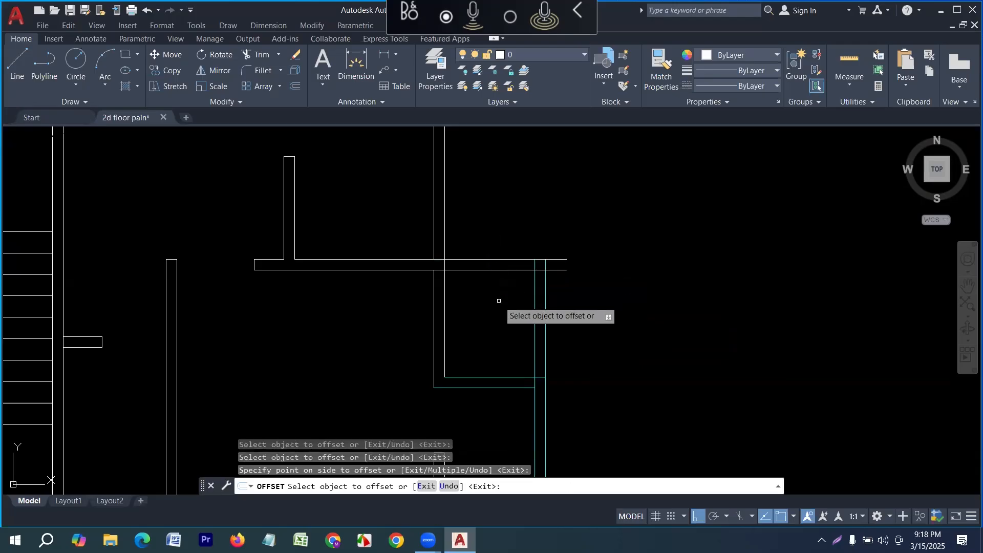
key("Escape")
key("Escape")
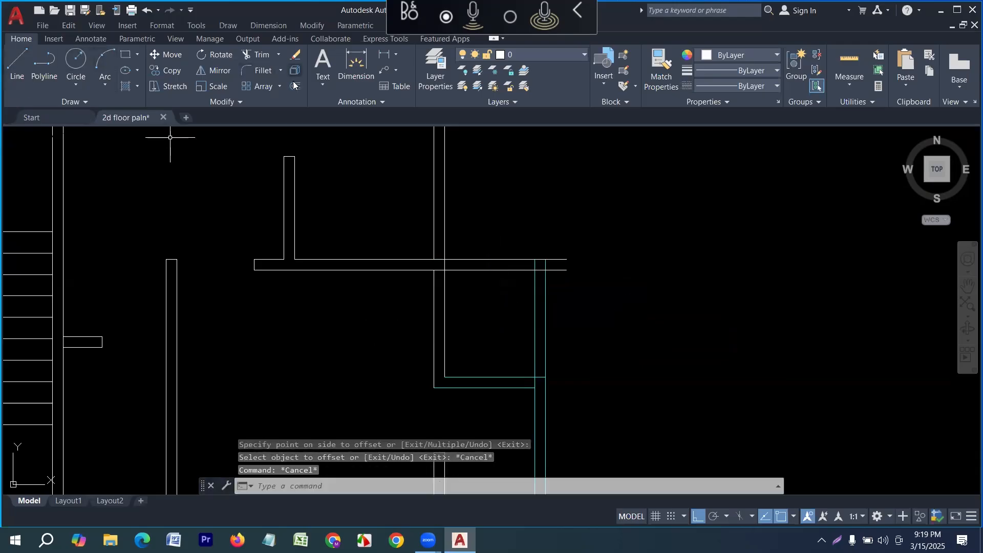
Measure the clear height and width of the space between the new horizontal wall and the cyan partition.
left_click(347, 77)
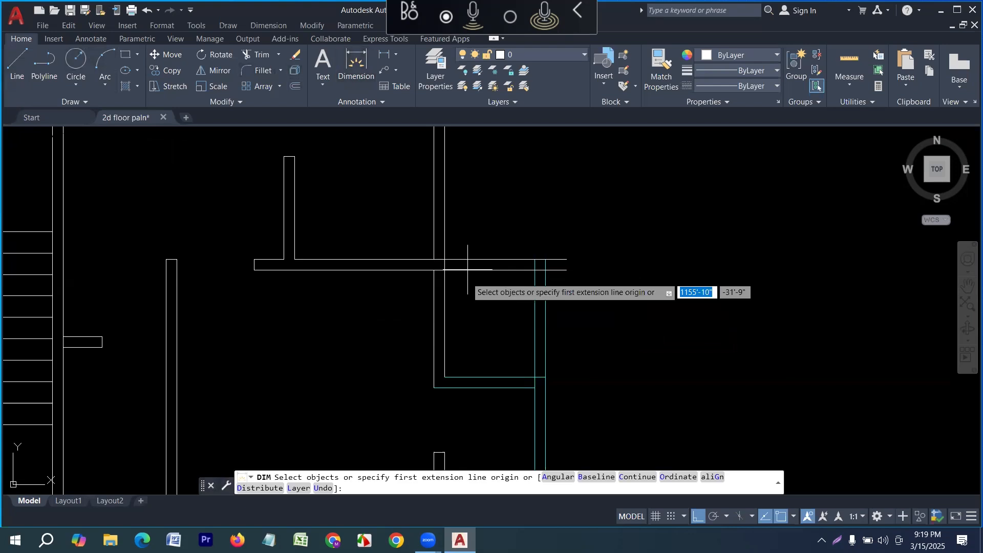
left_click(445, 374)
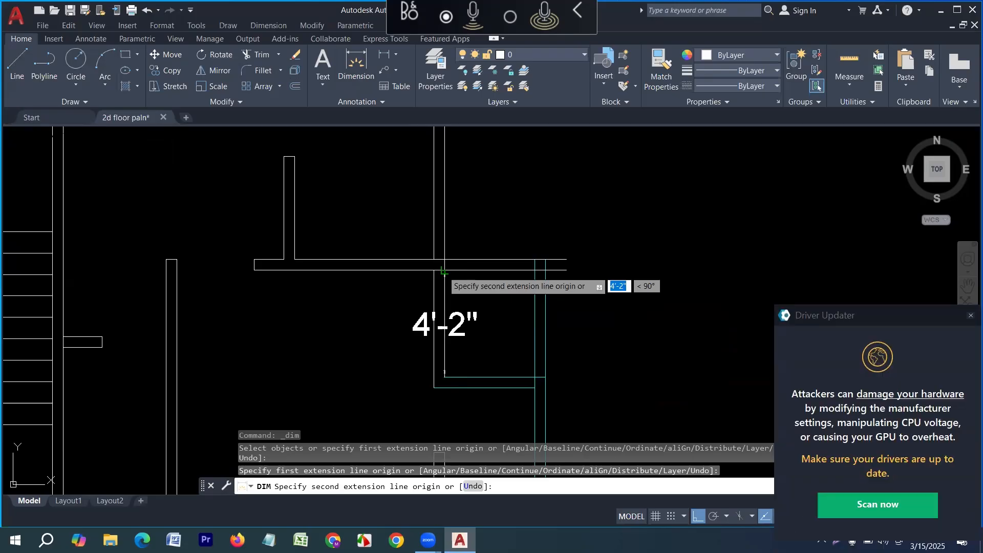
key("Escape")
key("Return")
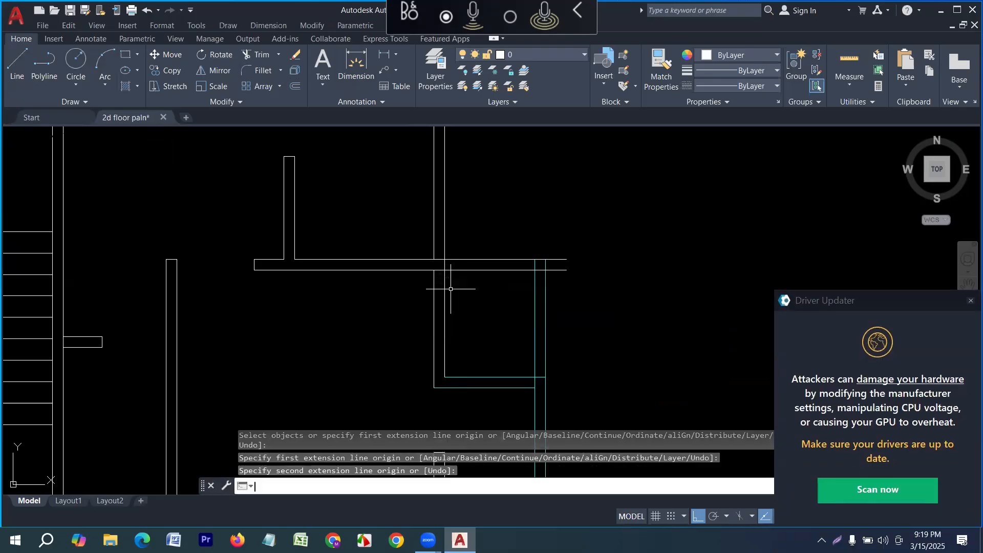
left_click(445, 270)
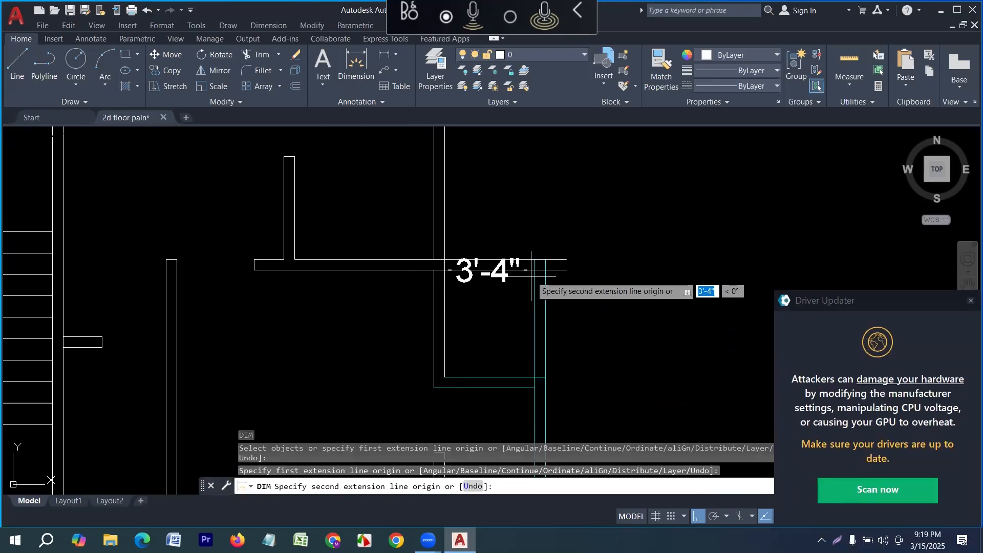
key("Escape")
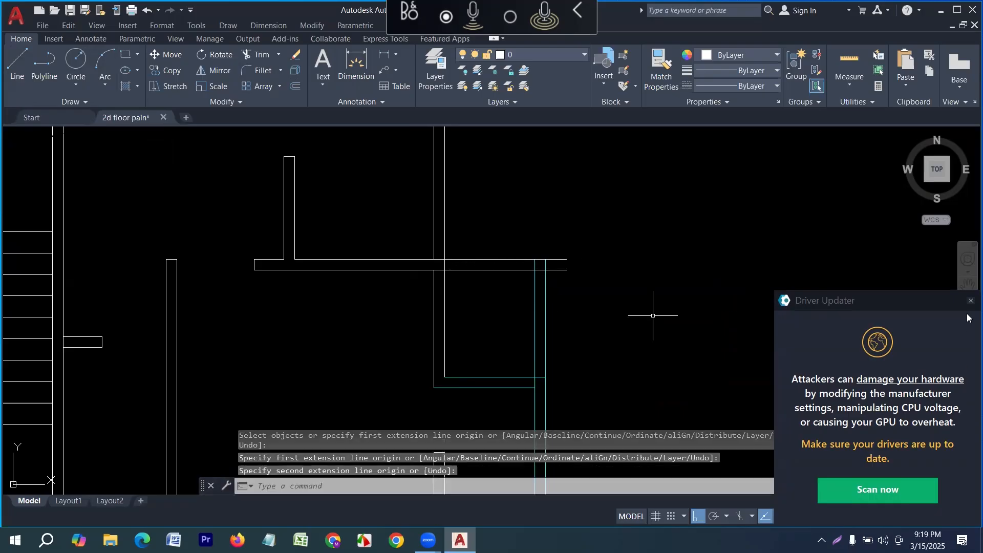
left_click(968, 302)
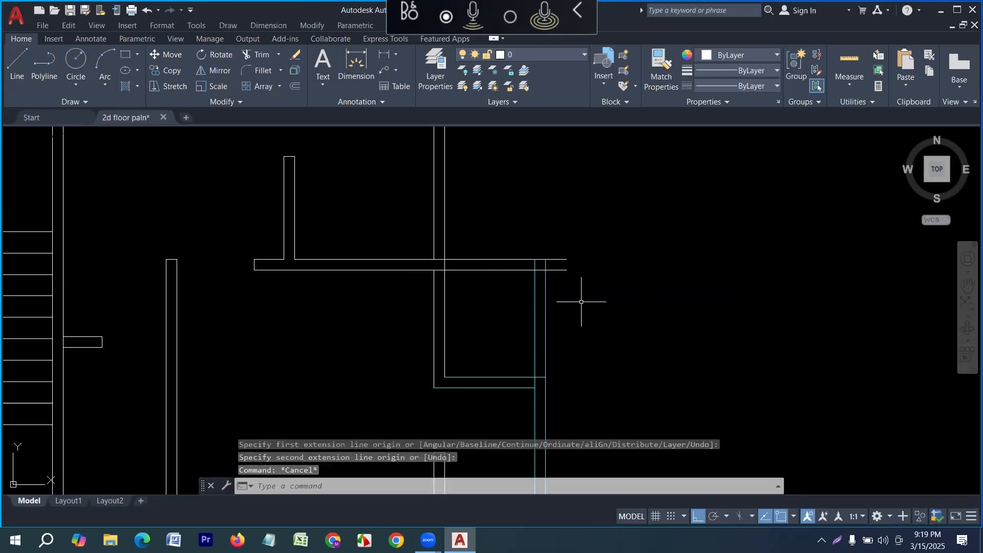
Trim the end of the new wall's upper line that overhangs the projection's outer side.
key("Return")
left_click(566, 288)
left_click(564, 248)
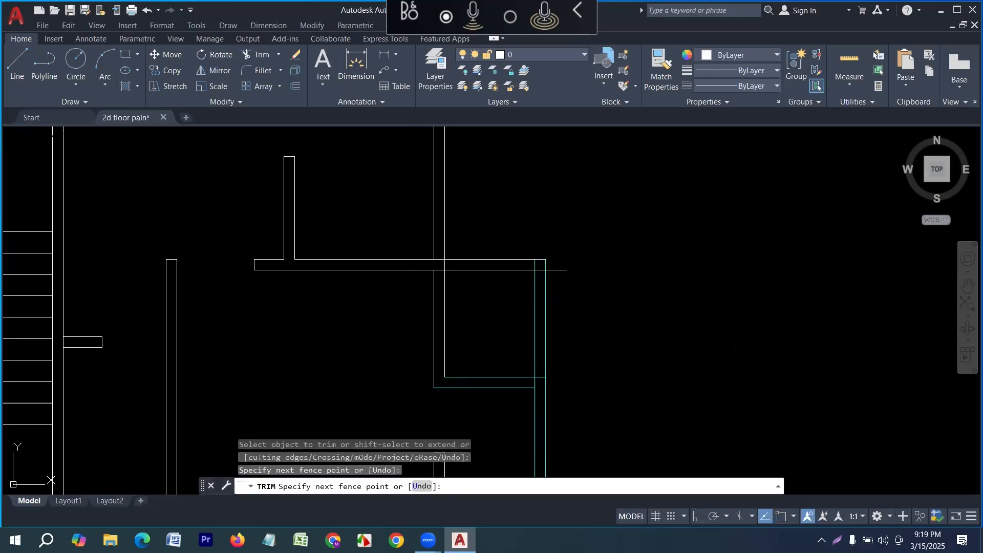
scroll(444, 384, "up", 2)
left_click(466, 380)
left_click(465, 348)
key("ctrl+z")
scroll(479, 389, "down", 2)
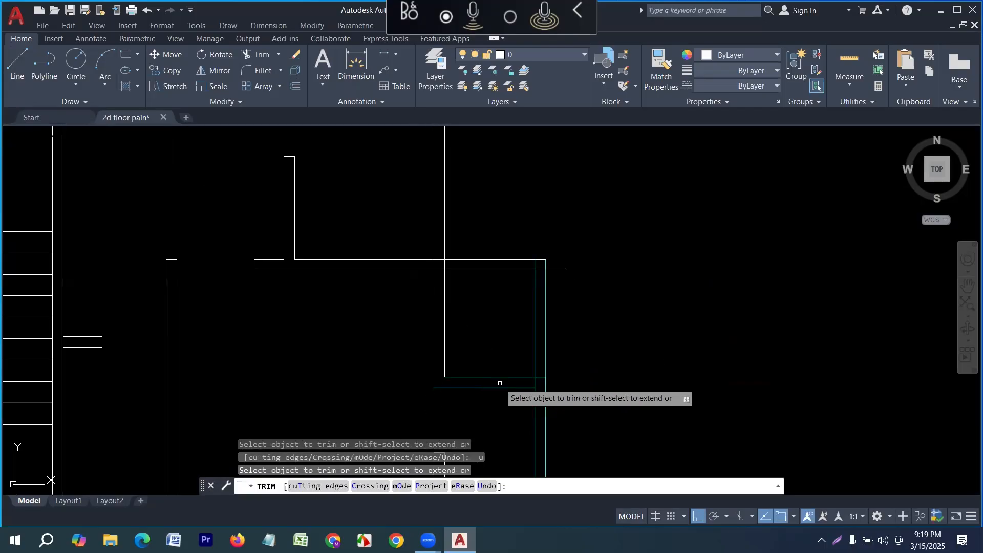
key("Escape")
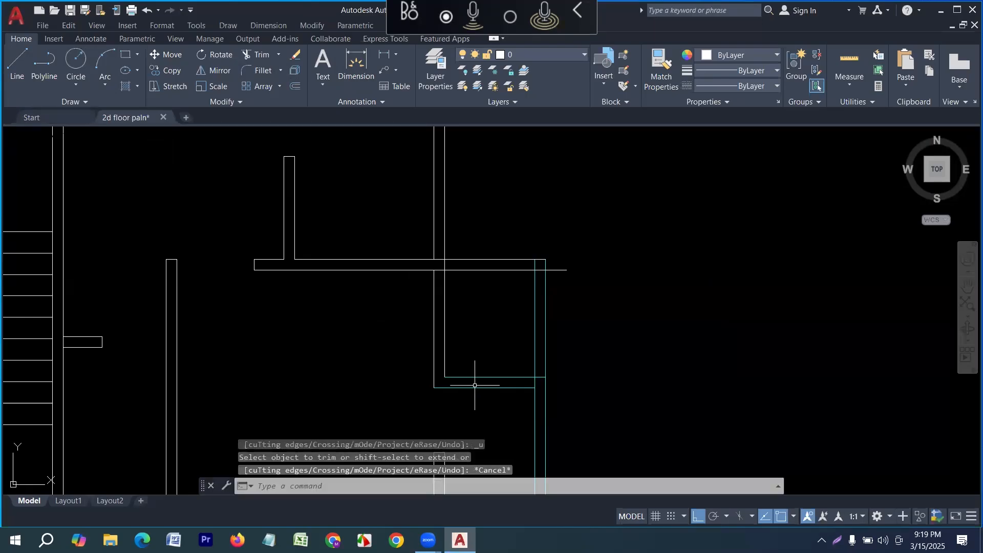
key("Escape")
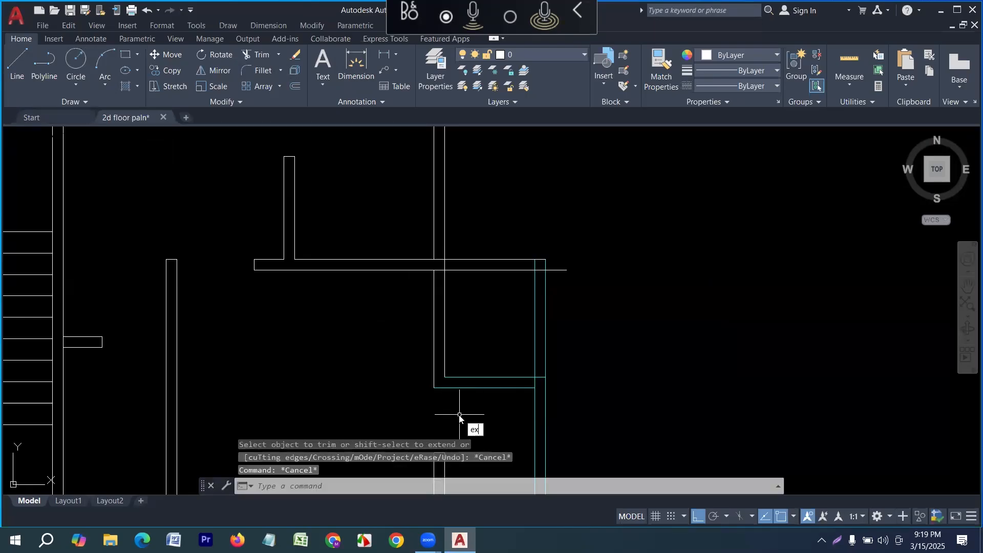
Extend the cyan partition's upper line across the wall to the wall's opposite face.
type("ex")
key("Return")
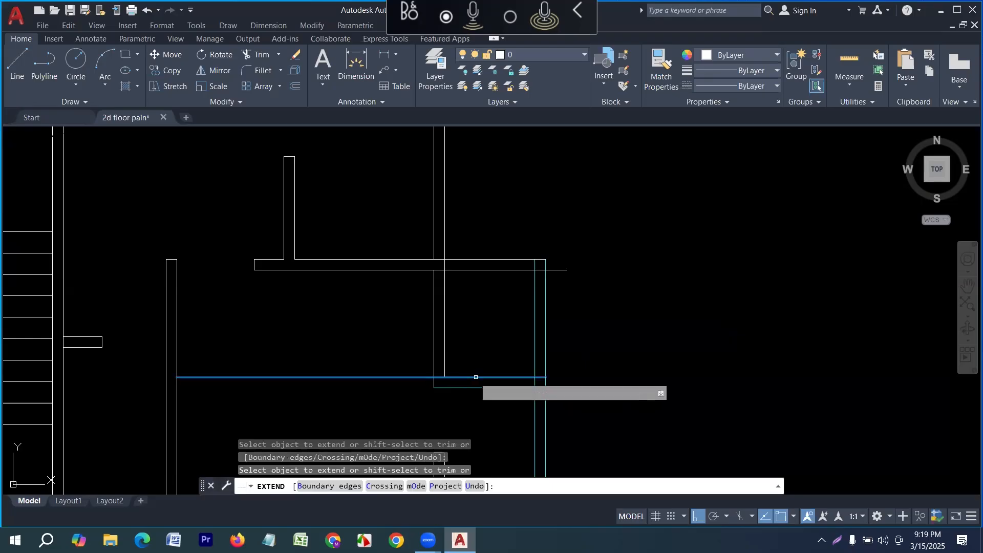
key("Escape")
Draw a line 2'6" up from the cyan partition along the wall face, continuing it across the wall thickness.
left_click(20, 69)
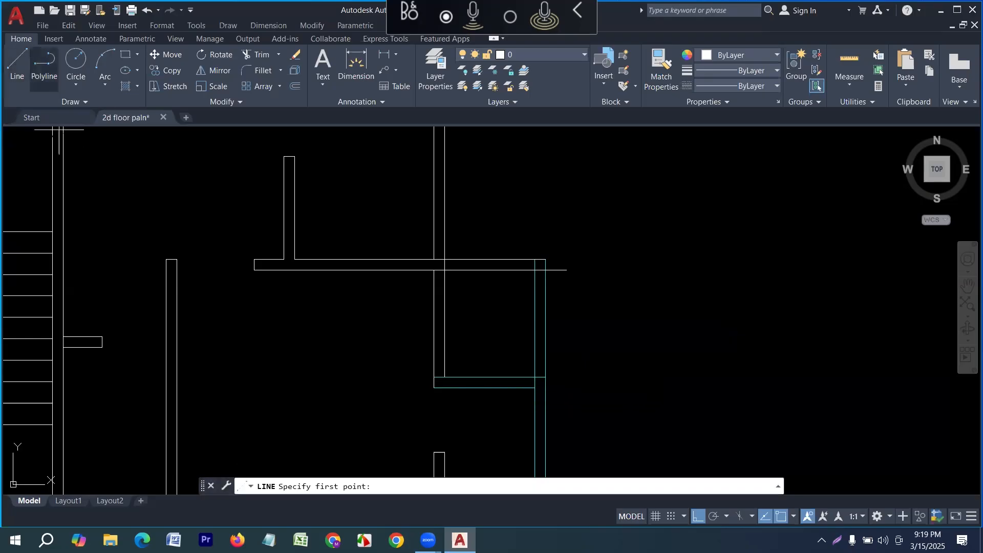
scroll(441, 383, "up", 4)
left_click(462, 363)
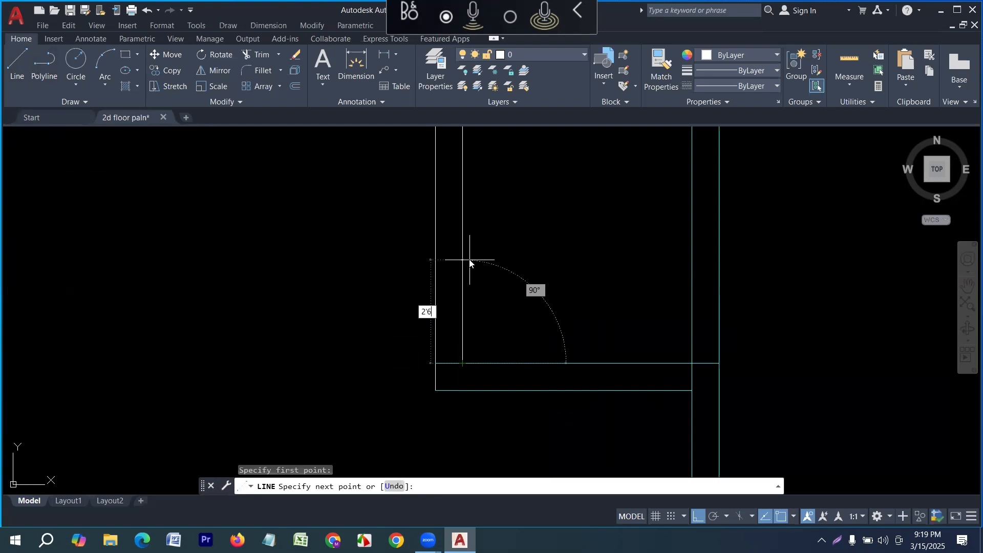
type("2'6")
key("Return")
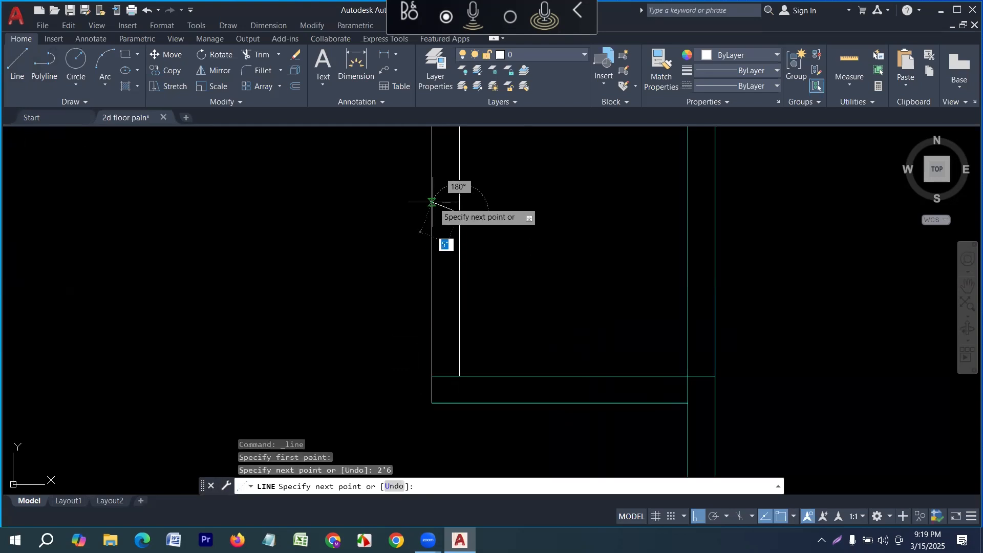
left_click(429, 206)
key("Return")
Trim both wall lines between the new cross line and the cyan partition to create a door opening.
scroll(443, 256, "down", 4)
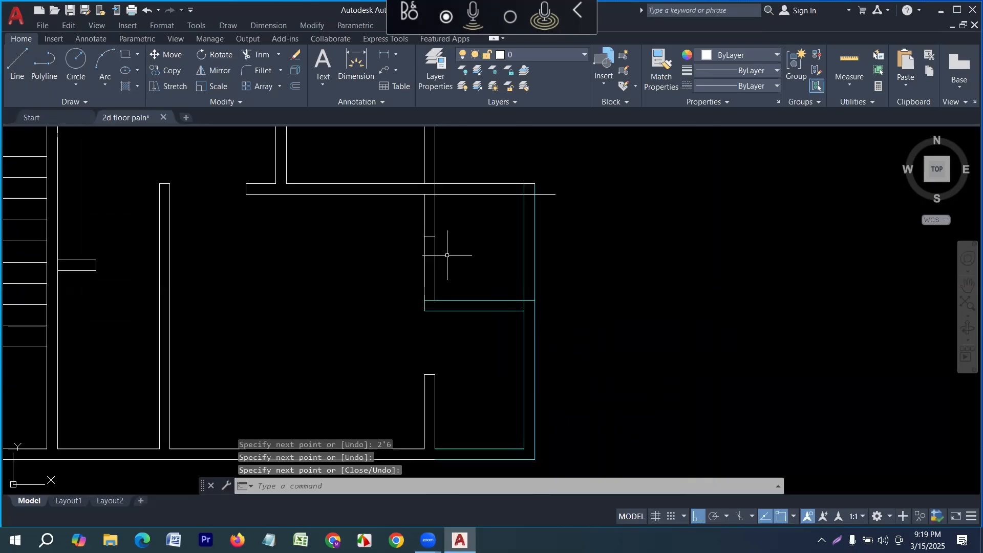
key("Return")
left_click(455, 269)
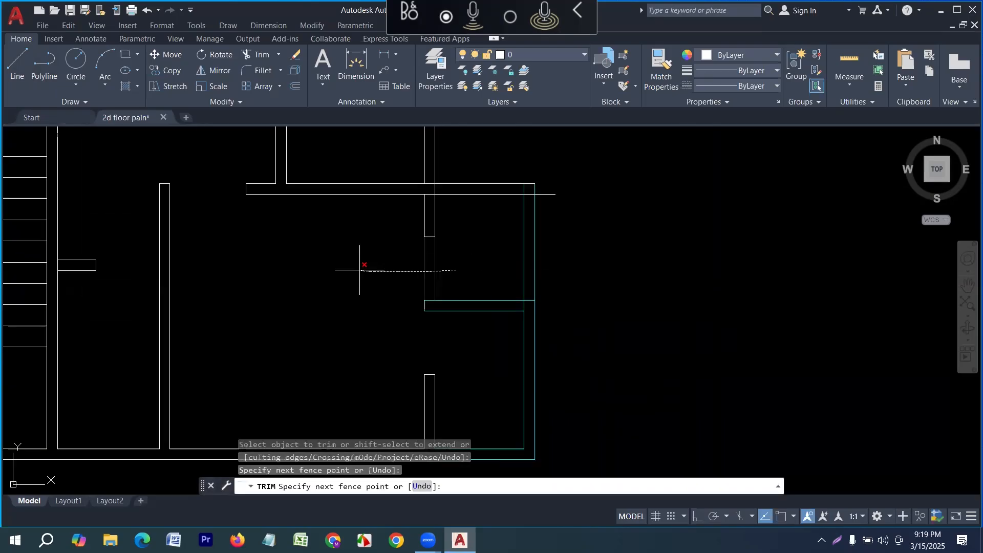
left_click(359, 269)
Trim the overlapping and overhanging lines at the projection's upper corner and where the cyan partition meets its outer wall.
scroll(556, 197, "up", 4)
left_click_drag(541, 228, 544, 164)
scroll(545, 250, "down", 4)
scroll(522, 219, "up", 4)
mouse_move(522, 246)
left_mouse_down()
mouse_move(505, 219)
mouse_move(575, 232)
left_mouse_up()
scroll(575, 233, "down", 4)
scroll(563, 326, "up", 4)
left_click_drag(570, 338, 518, 328)
scroll(519, 328, "down", 4)
scroll(518, 328, "down", 4)
key("Escape")
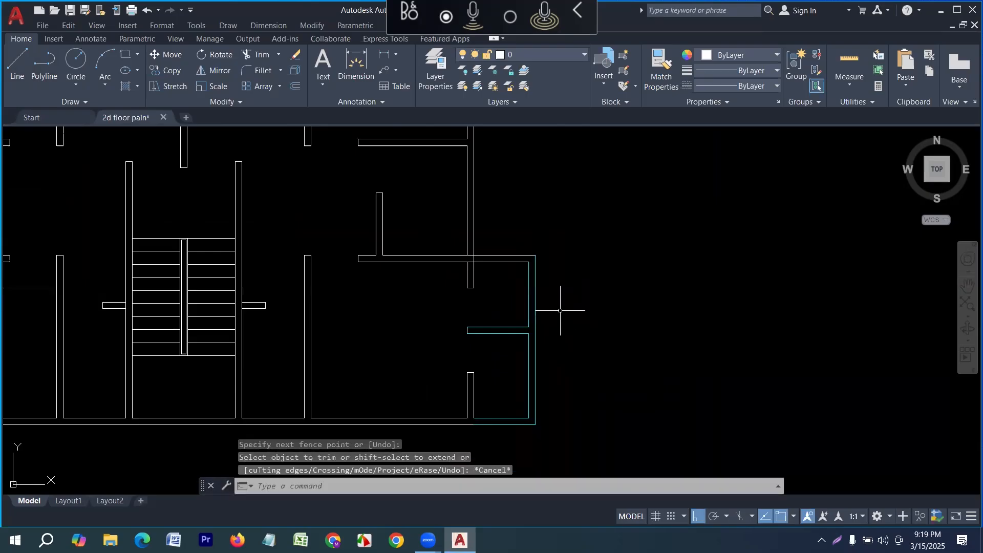
left_click(566, 307)
left_click(506, 290)
key("Escape")
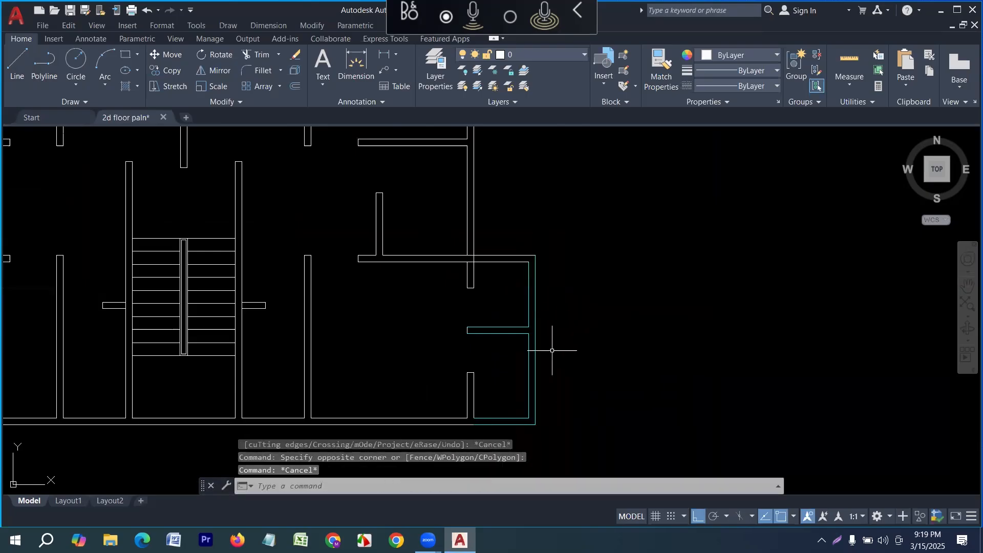
Trim the leftover line segments where the right wall crosses the projection's upper horizontal wall.
scroll(483, 257, "up", 4)
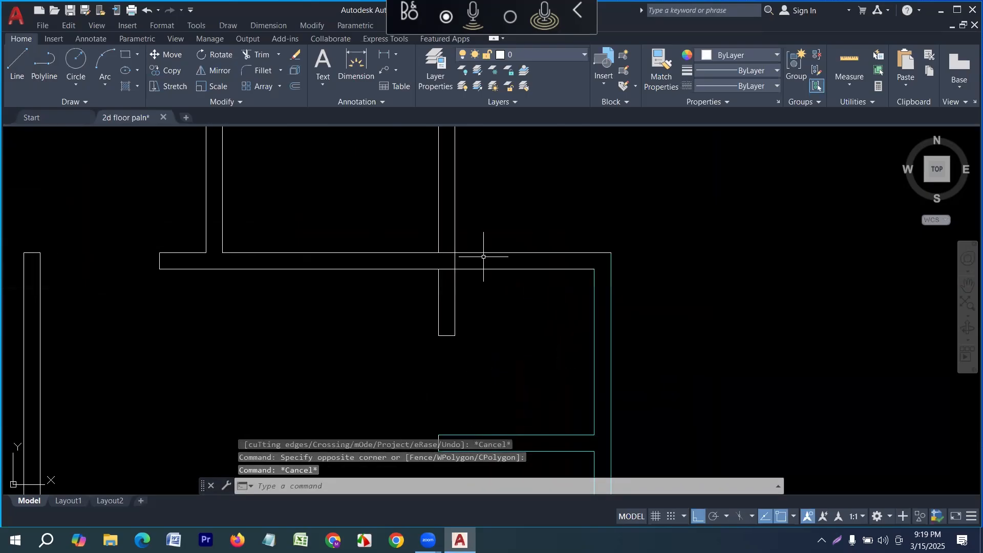
type("tr")
key("Return")
scroll(461, 261, "up", 4)
left_click(449, 263)
left_click(449, 293)
key("Return")
scroll(463, 275, "down", 8)
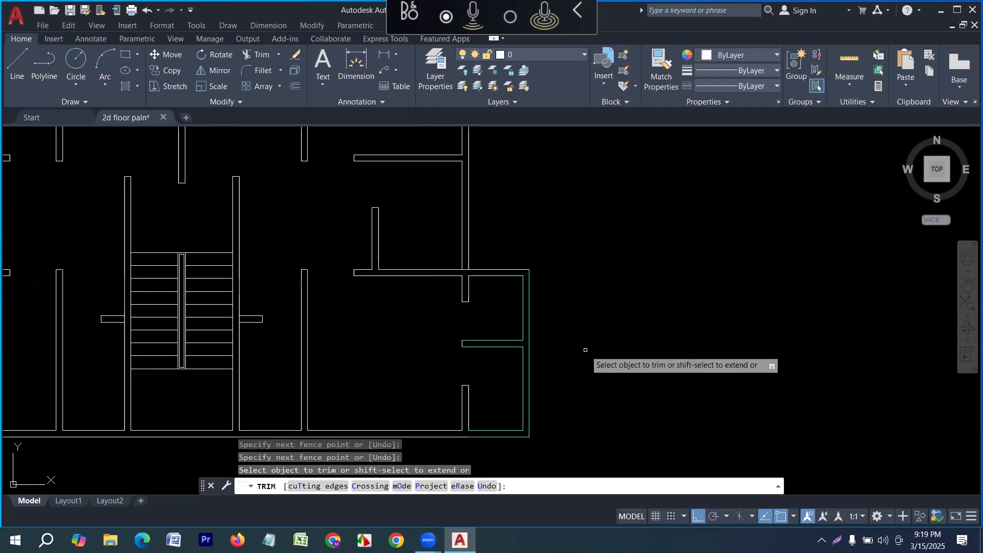
scroll(505, 363, "up", 2)
scroll(496, 330, "down", 2)
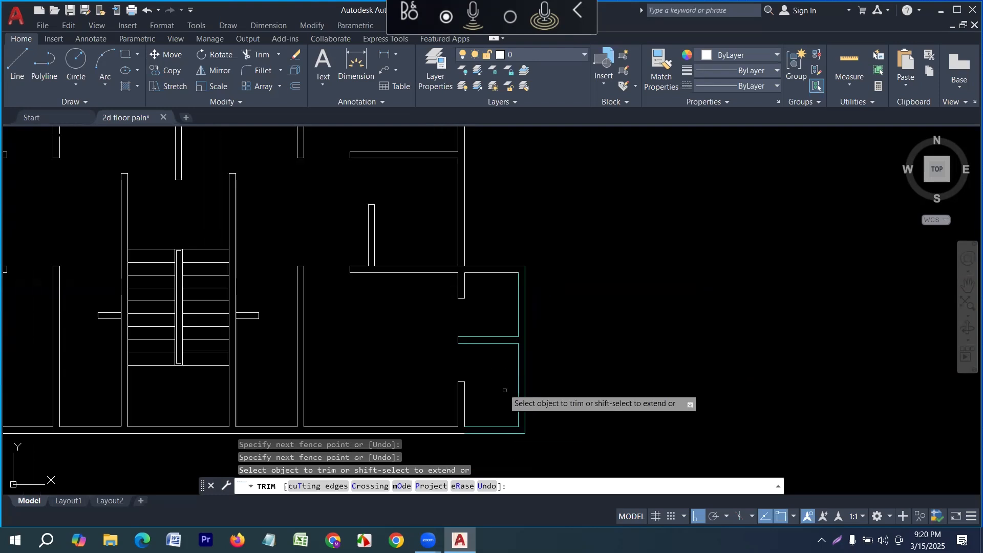
scroll(514, 415, "up", 2)
scroll(514, 414, "down", 3)
scroll(515, 390, "up", 3)
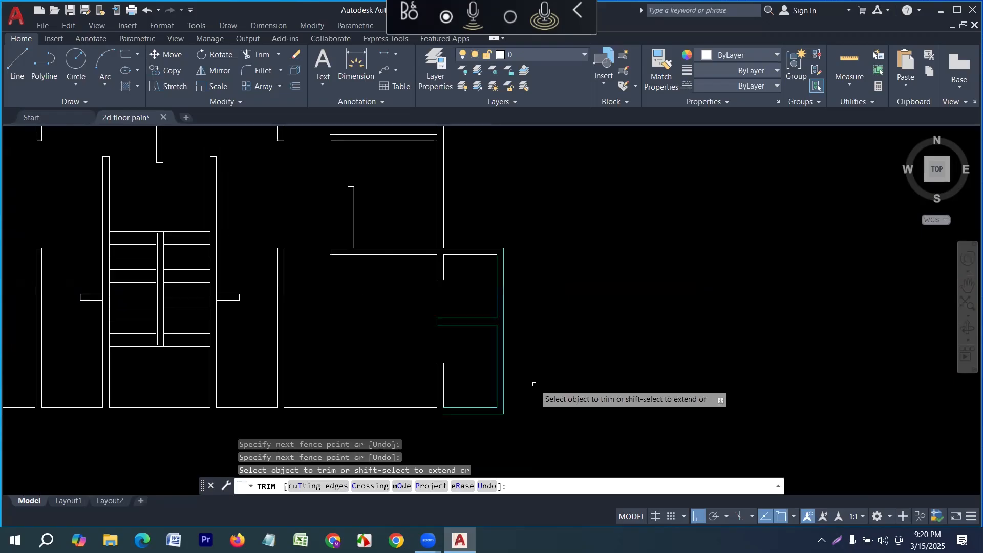
key("Escape")
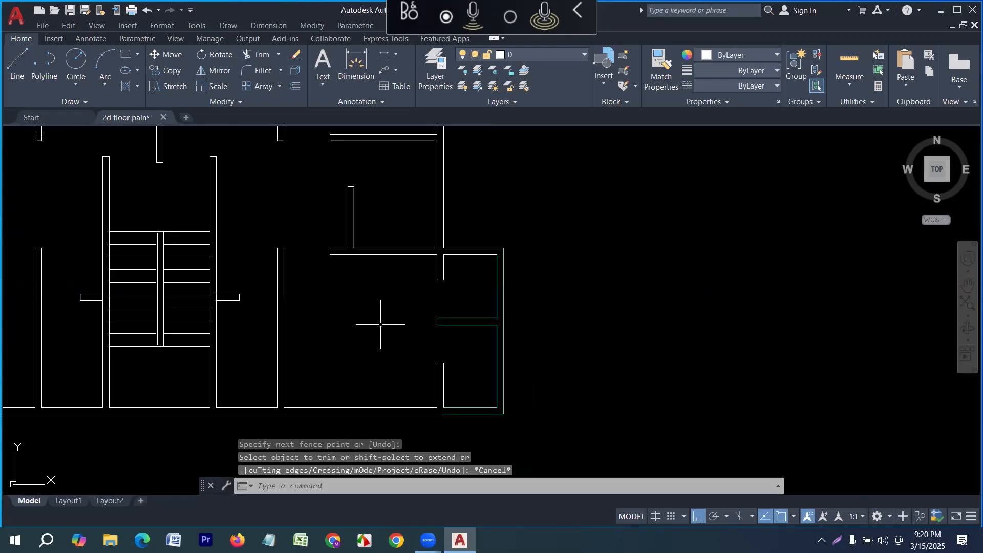
scroll(474, 333, "up", 2)
left_click(479, 330)
left_click(463, 287)
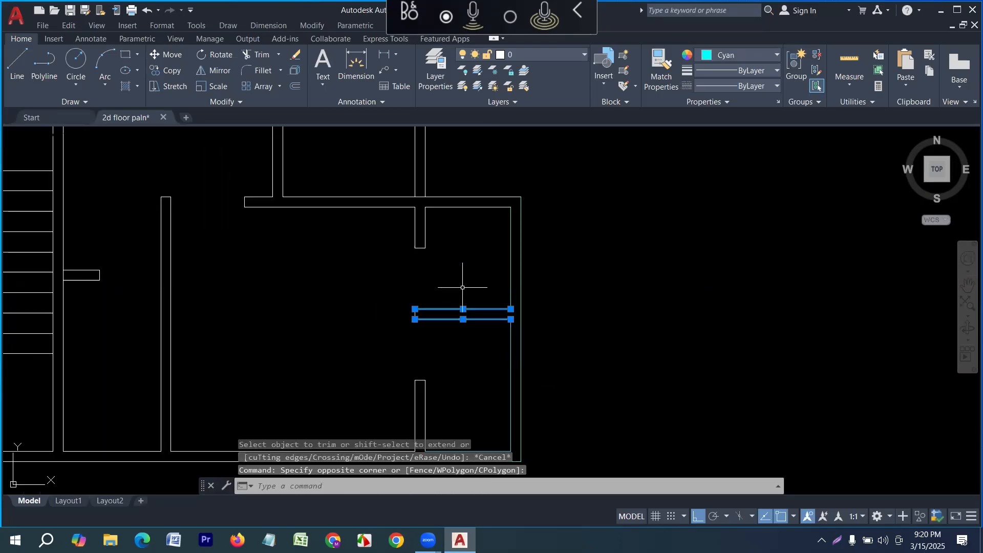
key("Return")
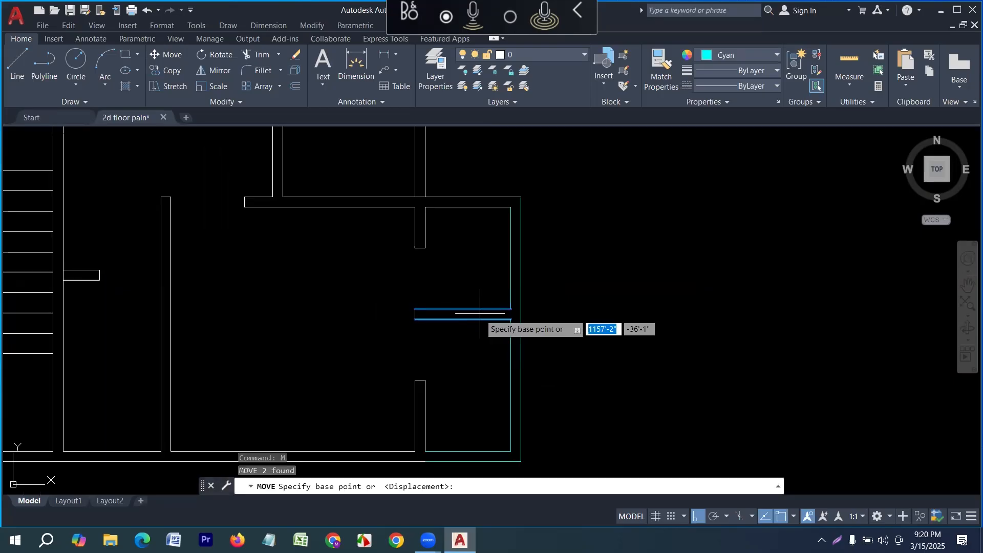
key("Escape")
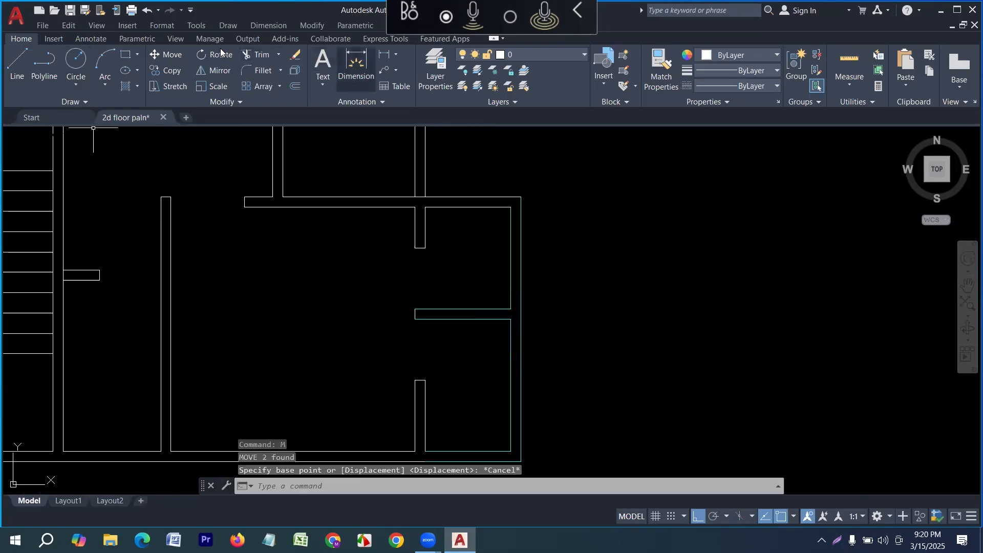
Measure the clear height from the projection's lower inner corner up to the cyan partition.
left_click(355, 64)
middle_click_drag(438, 297, 463, 209)
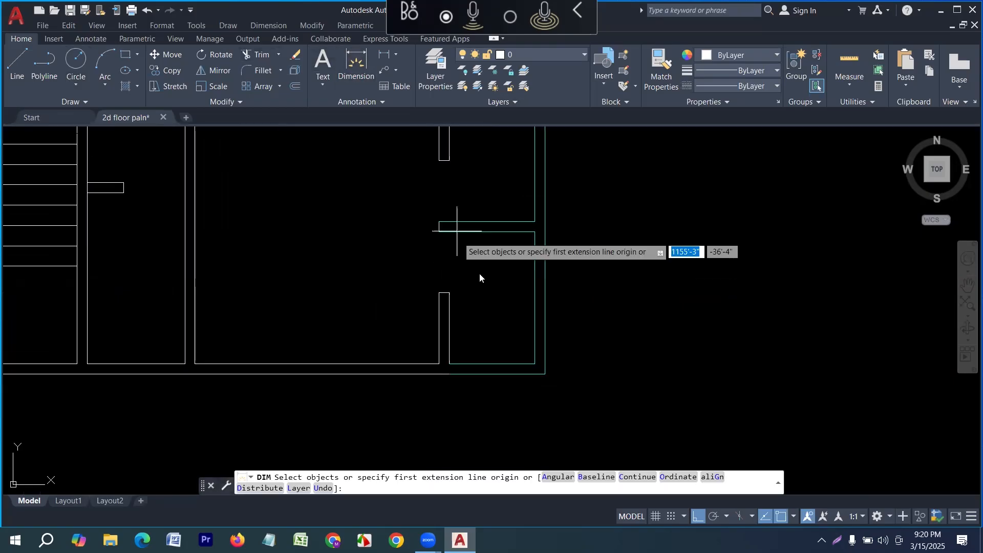
left_click(535, 364)
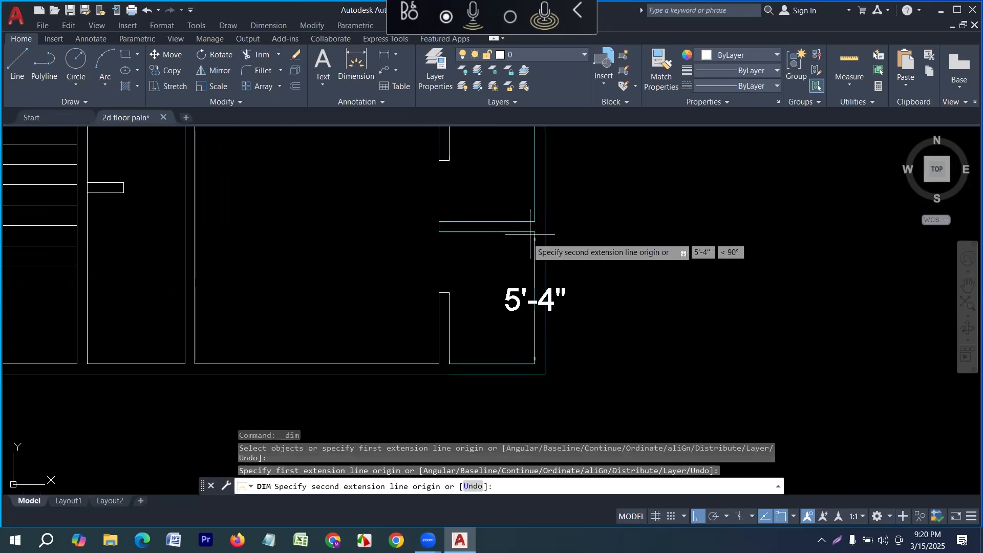
key("Escape")
Move the cyan partition's two horizontal lines 5" downward.
left_click(517, 256)
left_click(503, 215)
key("Return")
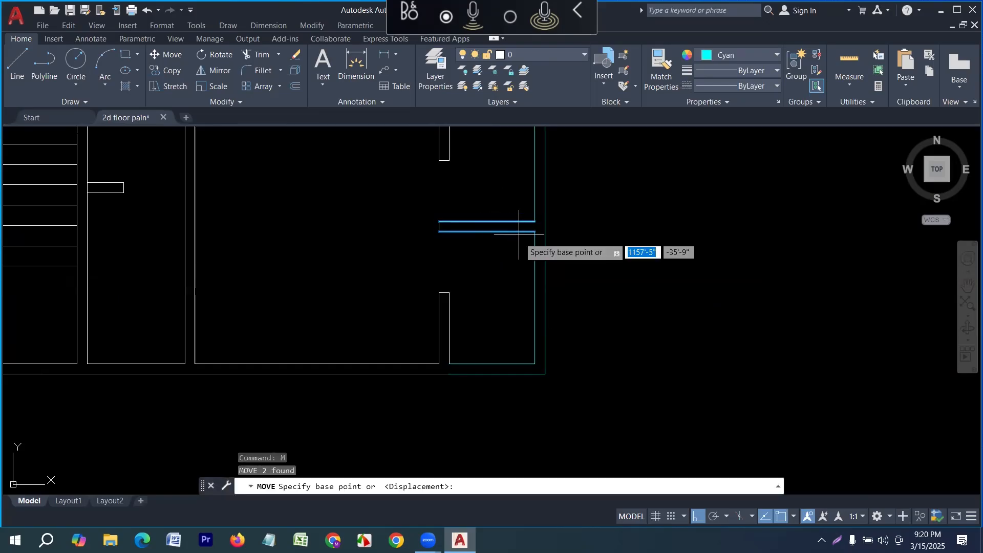
left_click(535, 231)
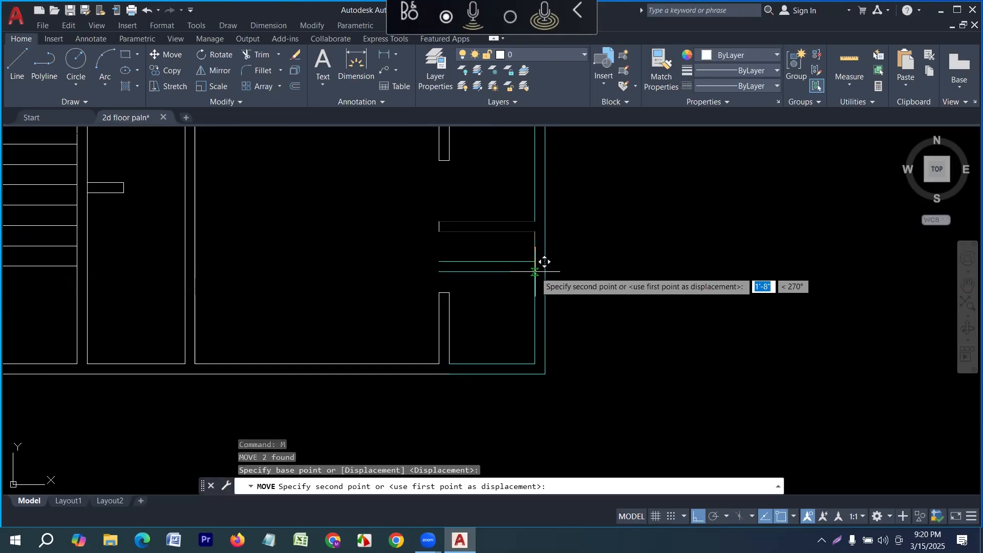
type("5")
key("Return")
key("Escape")
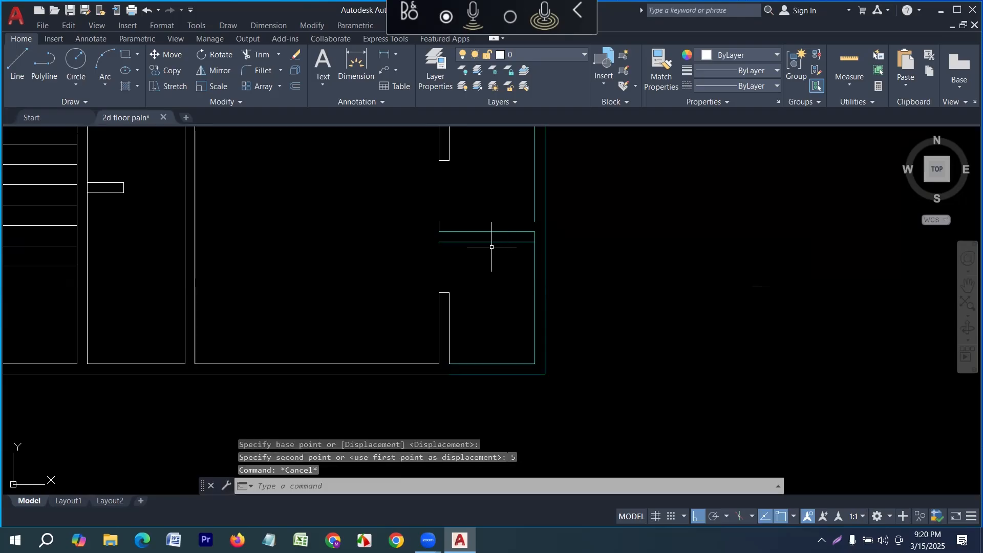
Erase the short leftover vertical line above the left end of the cyan partition.
key("Escape")
scroll(445, 227, "up", 2)
left_click(450, 212)
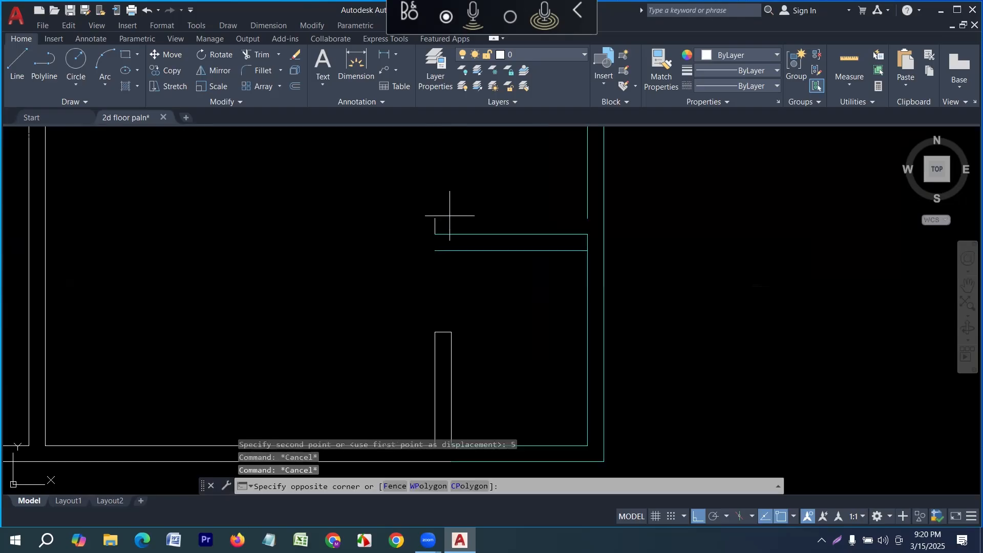
key("Escape")
left_click(407, 213)
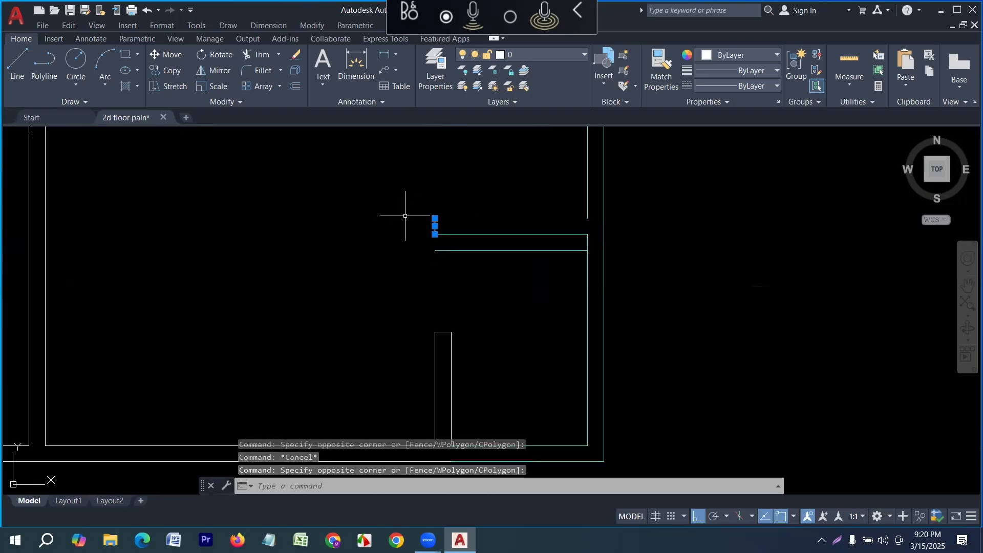
key("Delete")
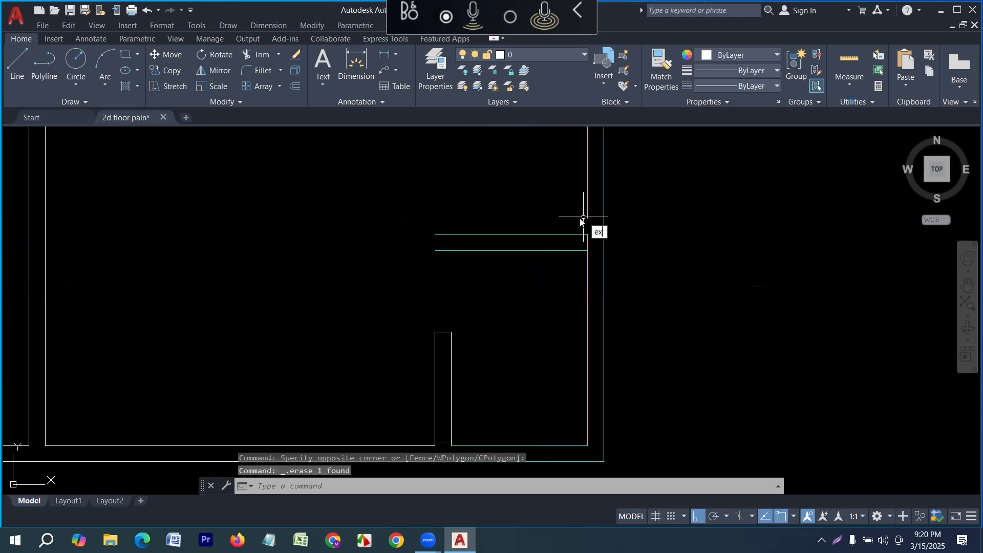
Extend the projection's inner vertical wall line down across the gap to the cyan partition.
type("ex")
key("Return")
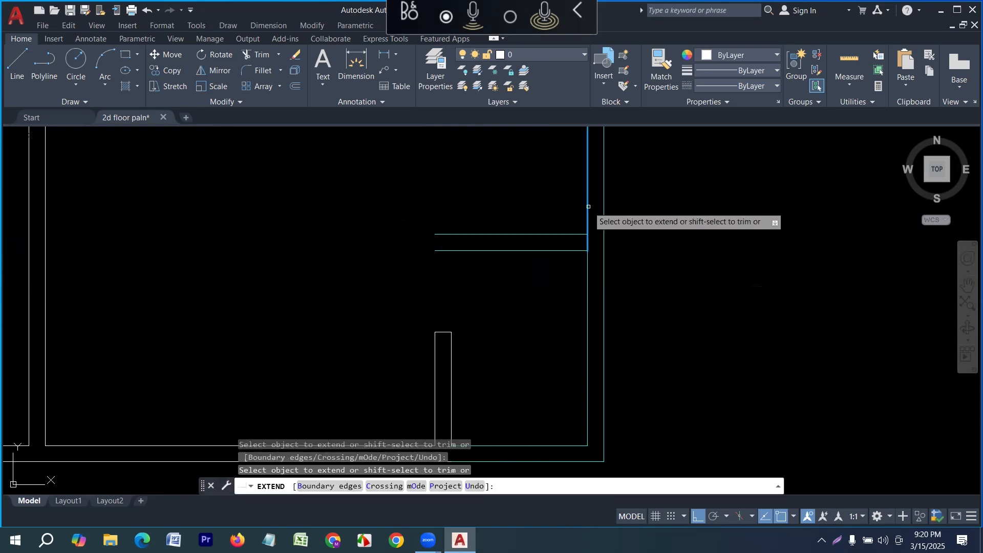
key("Escape")
Draw a line closing the open left end of the cyan partition between its two horizontal lines.
left_click(17, 63)
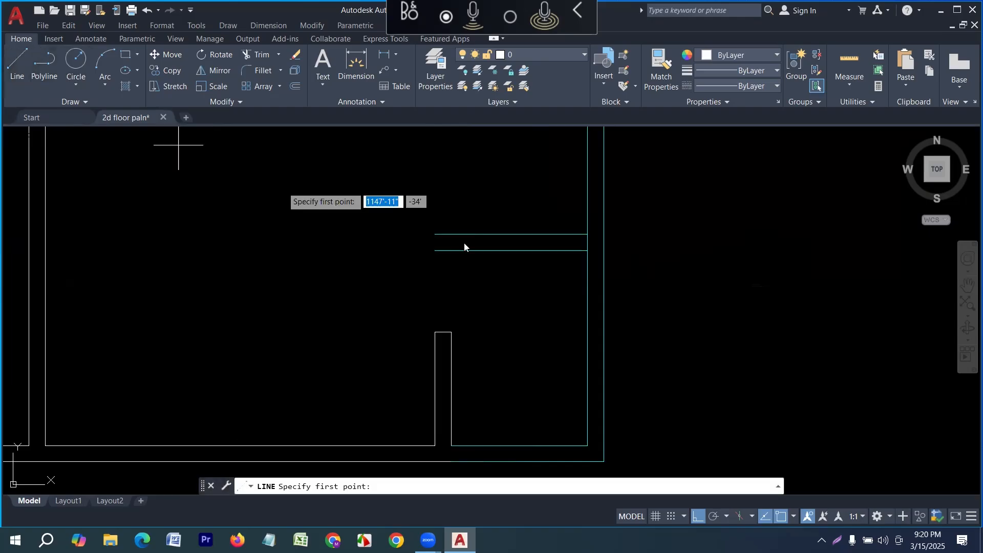
left_click(435, 251)
left_click(435, 234)
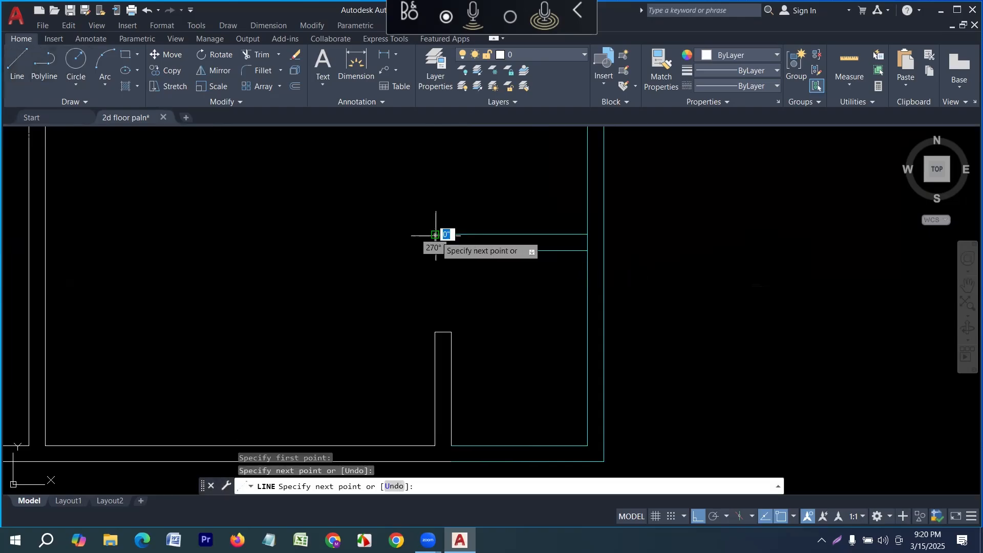
key("Escape")
Draw a line 5" down from the upper right corner of the wall stub below the partition, continuing across to its opposite side.
key("Return")
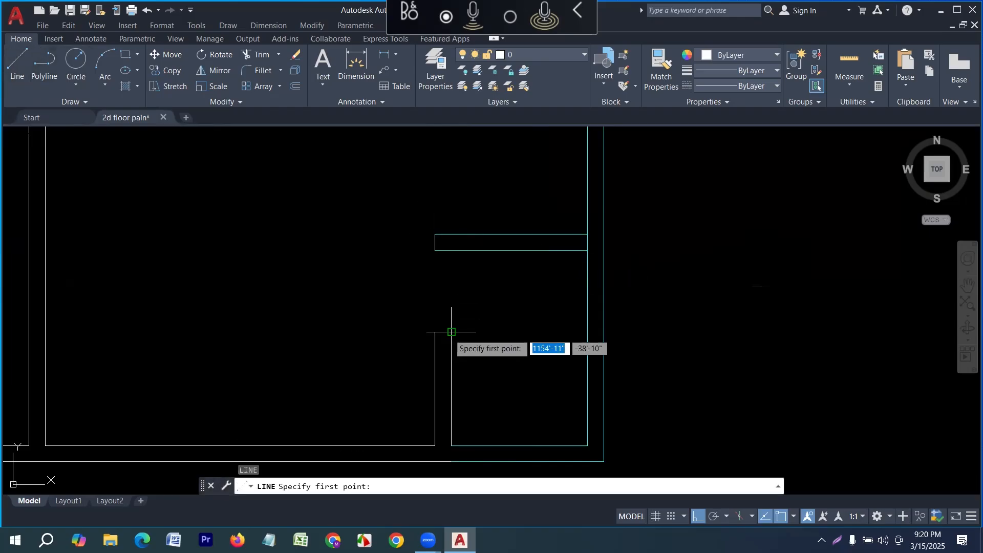
left_click(451, 331)
type("5")
key("Return")
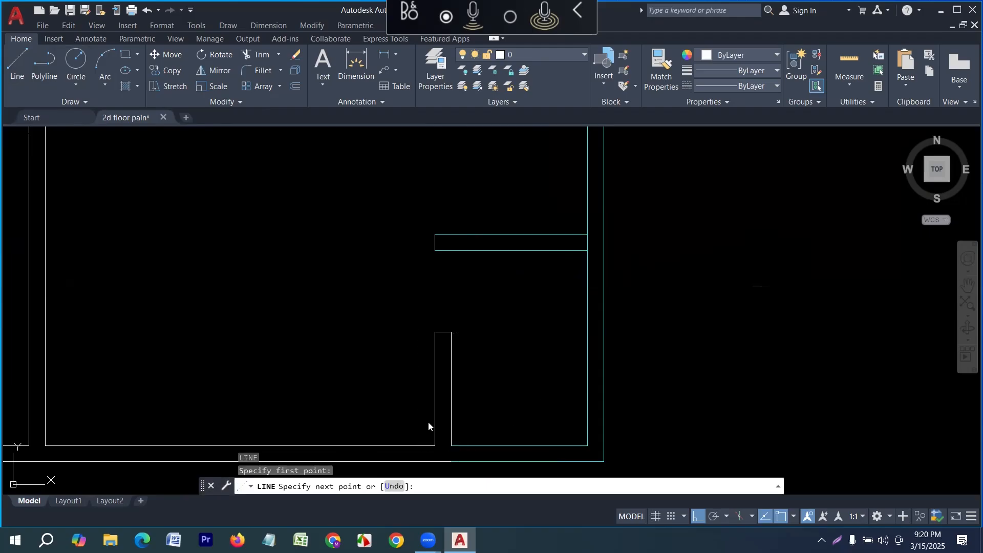
left_click(434, 348)
key("Return")
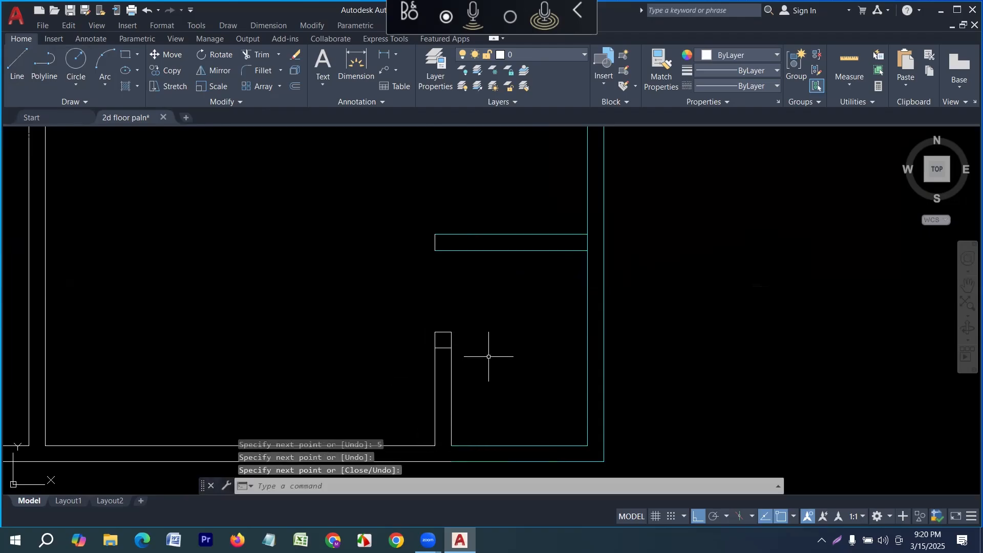
Trim the wall stub's two sides above the new cross line and erase its old end line.
type("tr")
key("Return")
key("Return")
left_click(459, 341)
left_click(426, 340)
key("Escape")
left_click(460, 334)
left_click(416, 318)
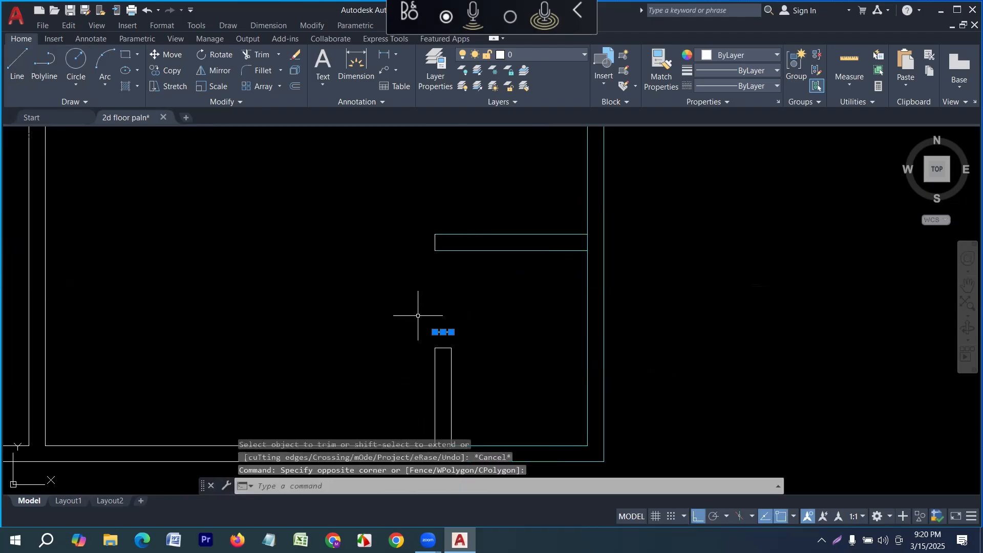
key("Delete")
Select the cyan projection's outer wall and partition lines.
scroll(417, 318, "down", 7)
scroll(474, 319, "up", 3)
left_click(477, 368)
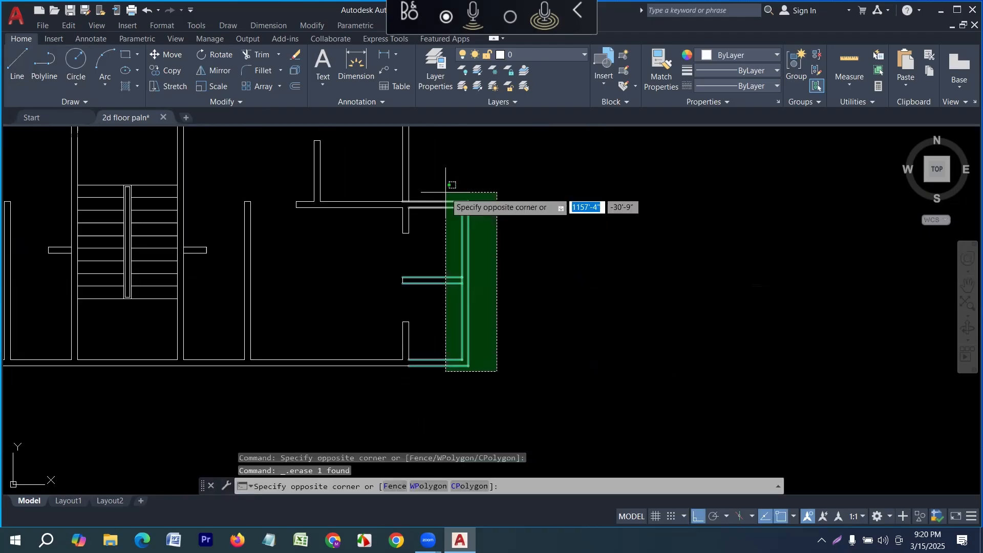
left_click(450, 201)
scroll(487, 294, "down", 4)
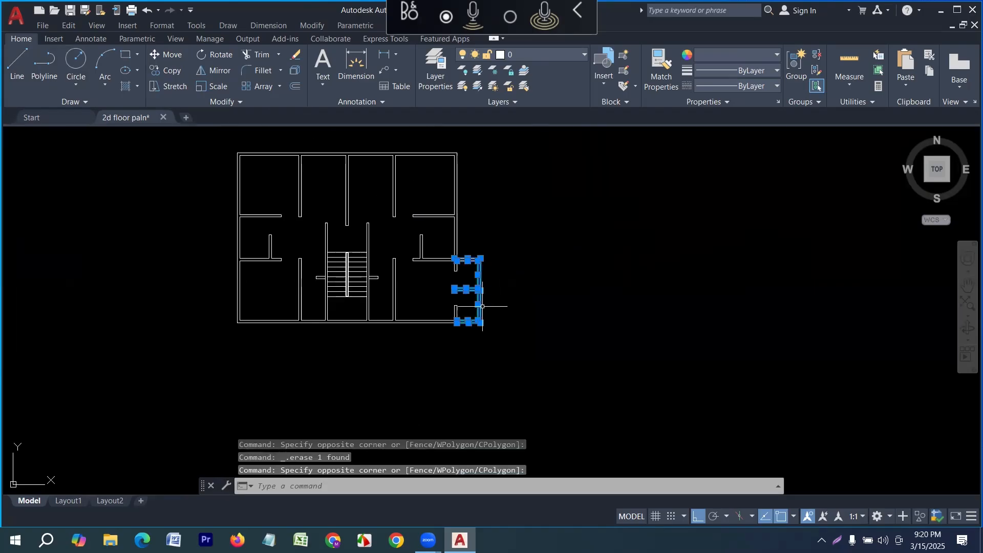
type("mi")
key("Return")
scroll(344, 323, "up", 2)
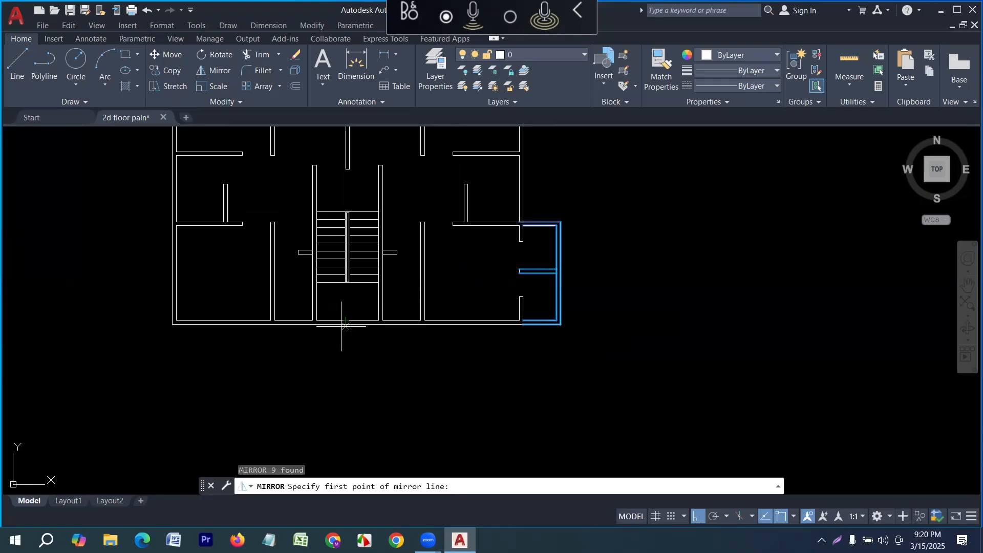
left_click(347, 321)
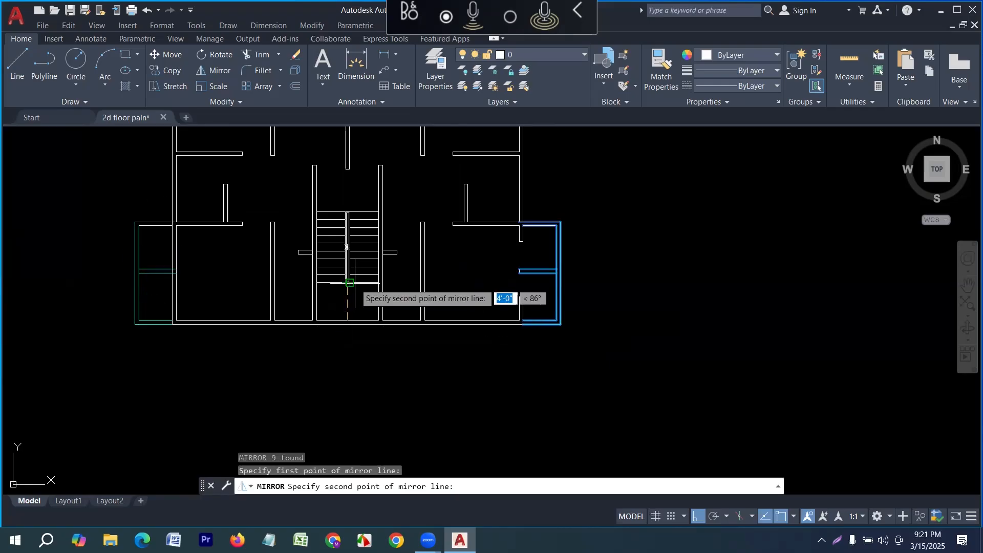
left_click(349, 282)
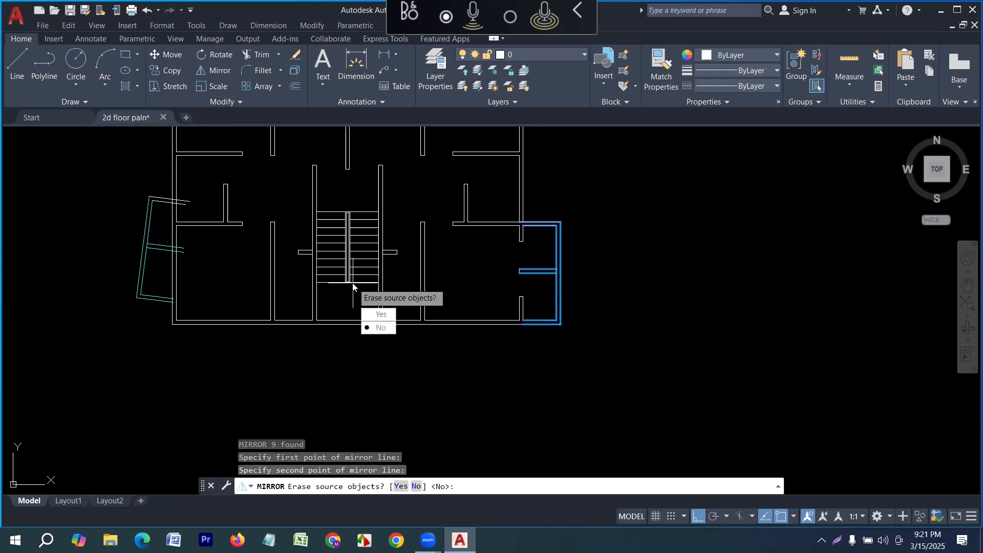
key("Escape")
Set the object color of the projecting lower-right room's walls and partition to White.
left_click(586, 340)
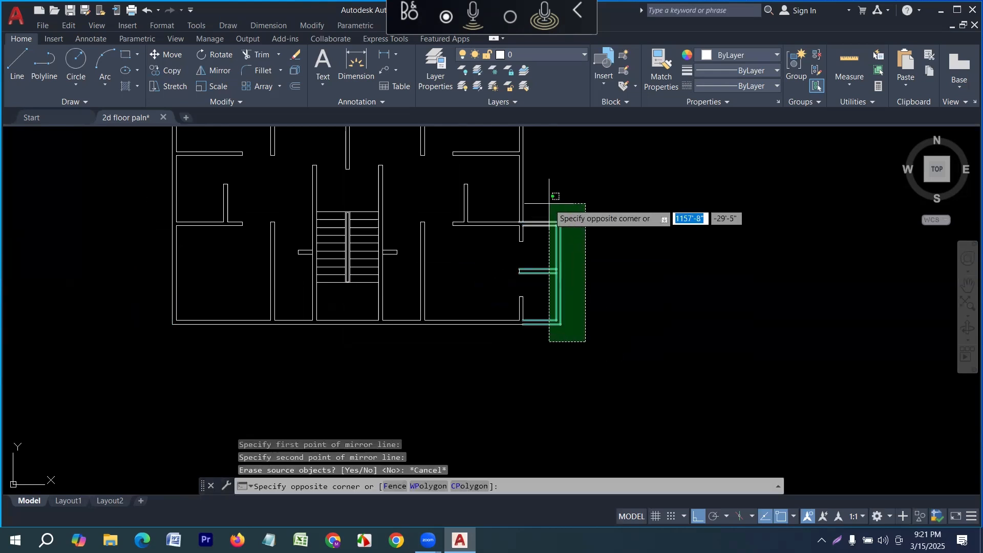
left_click(547, 211)
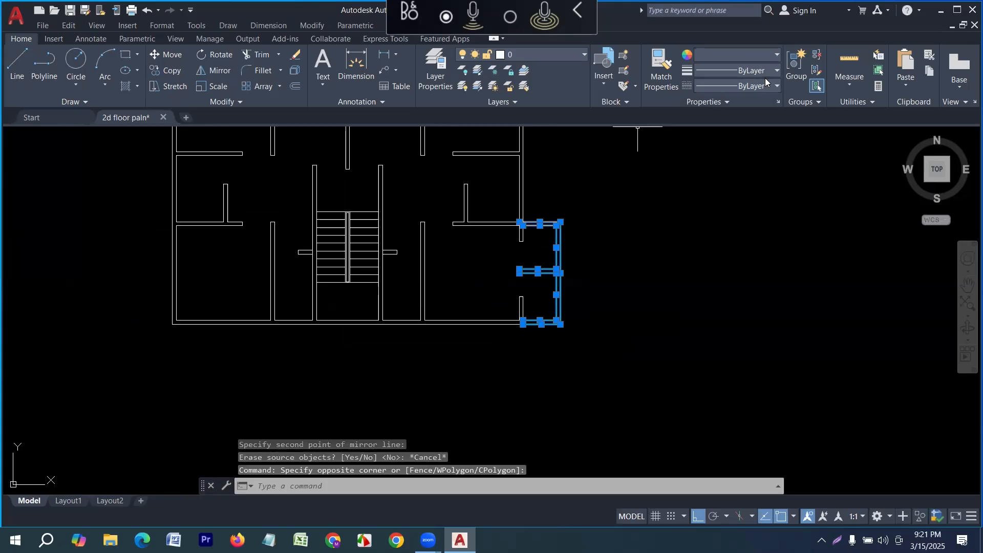
left_click(768, 55)
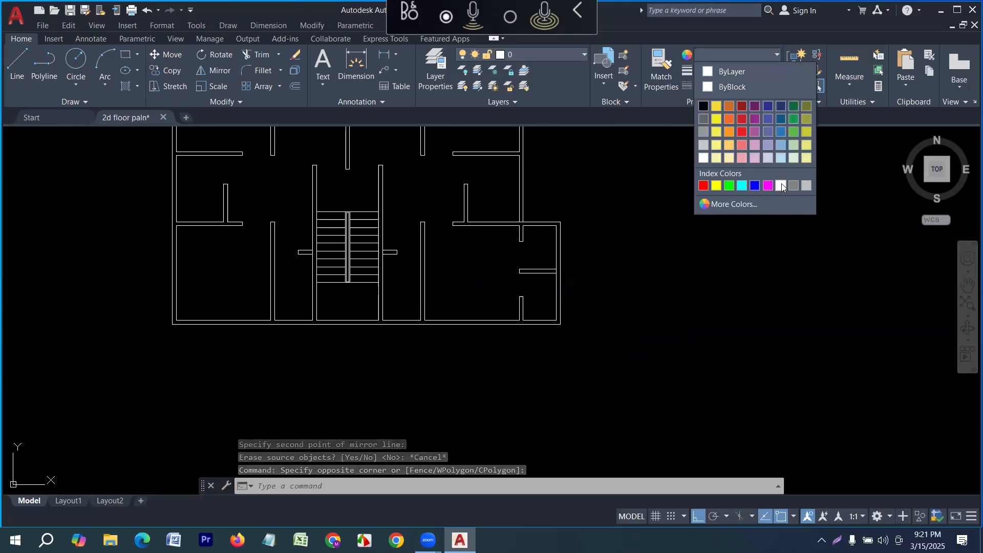
key("Escape")
left_click(597, 354)
left_click(557, 182)
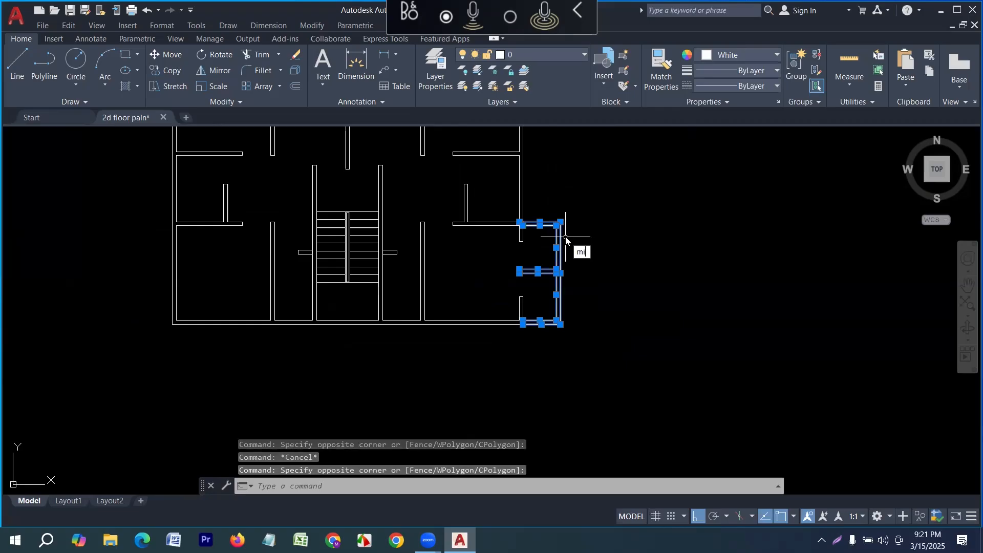
key("Return")
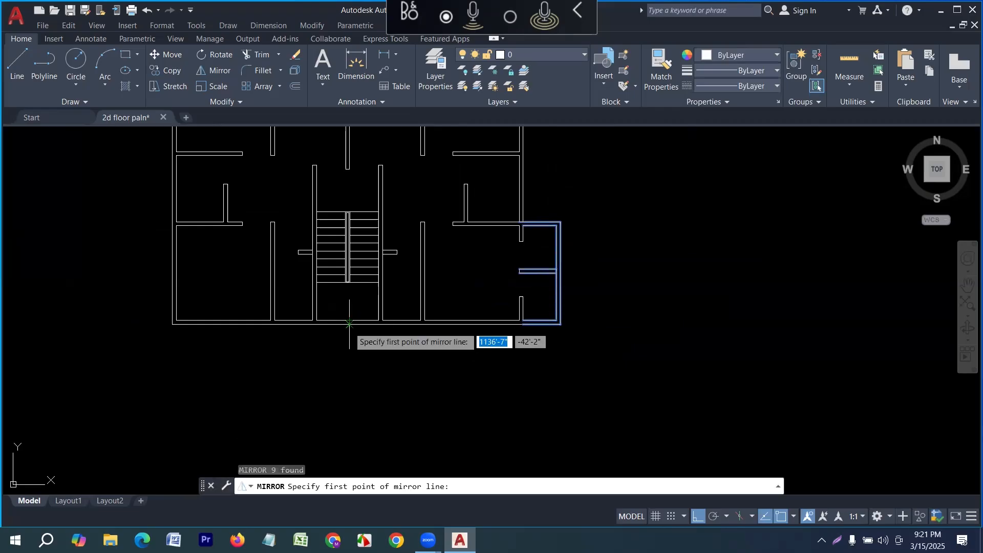
left_click(349, 324)
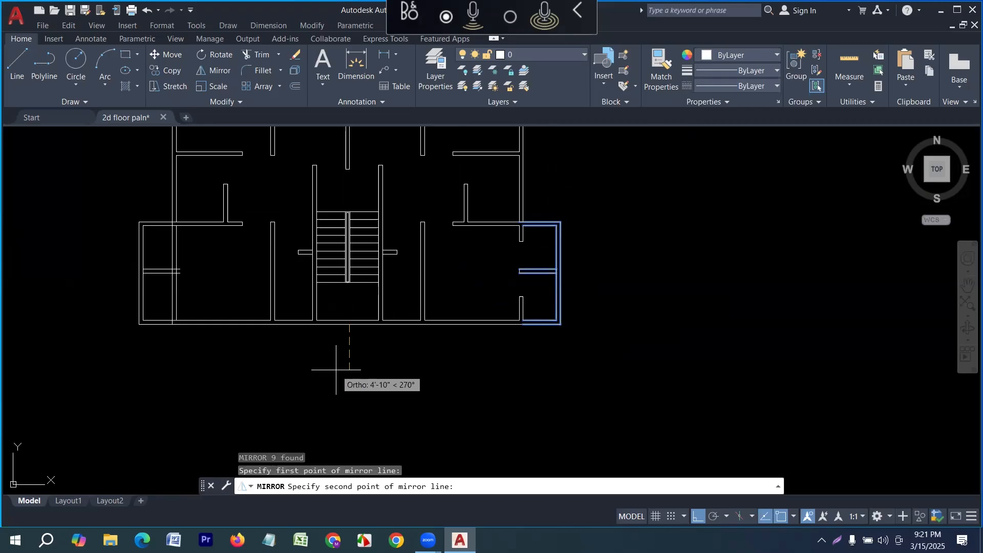
key("Escape")
Mirror the projecting lower-right room's walls to the plan's left side about a vertical line through the stairwell's center, keeping the originals.
left_click(586, 344)
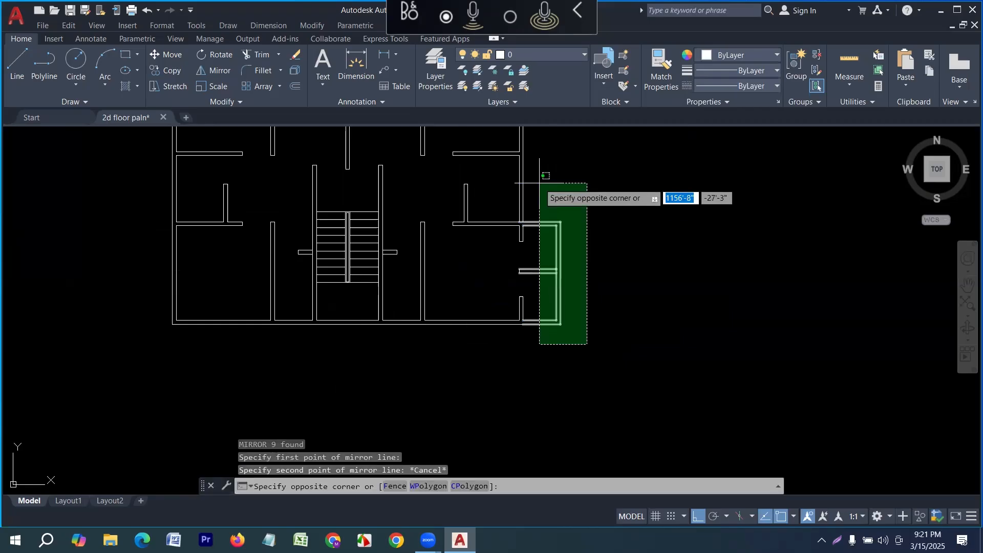
left_click(540, 184)
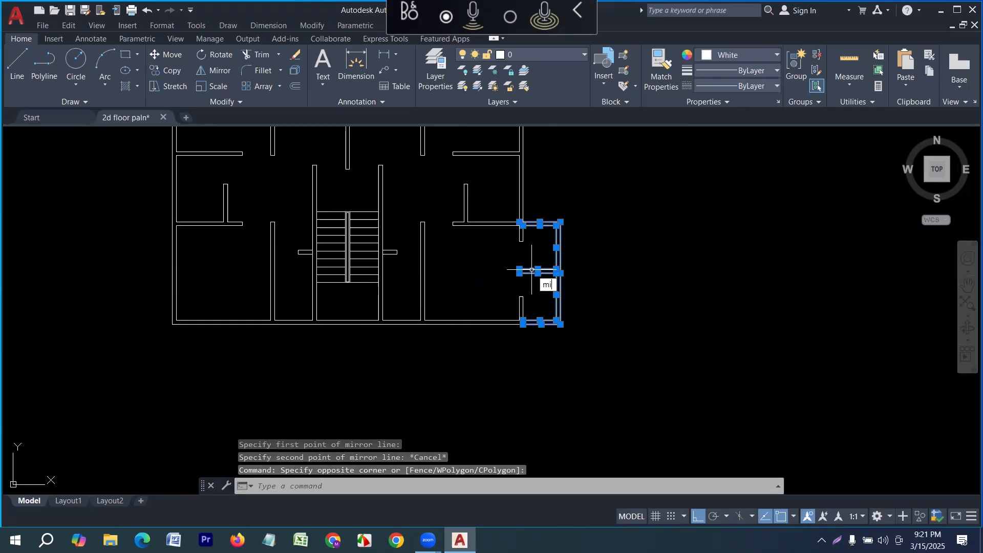
key("Return")
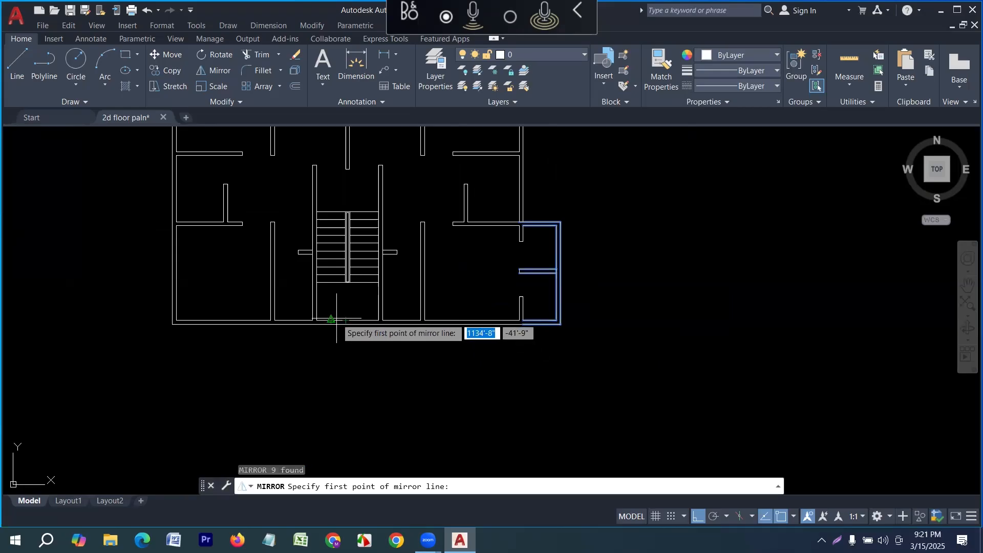
scroll(336, 319, "up", 2)
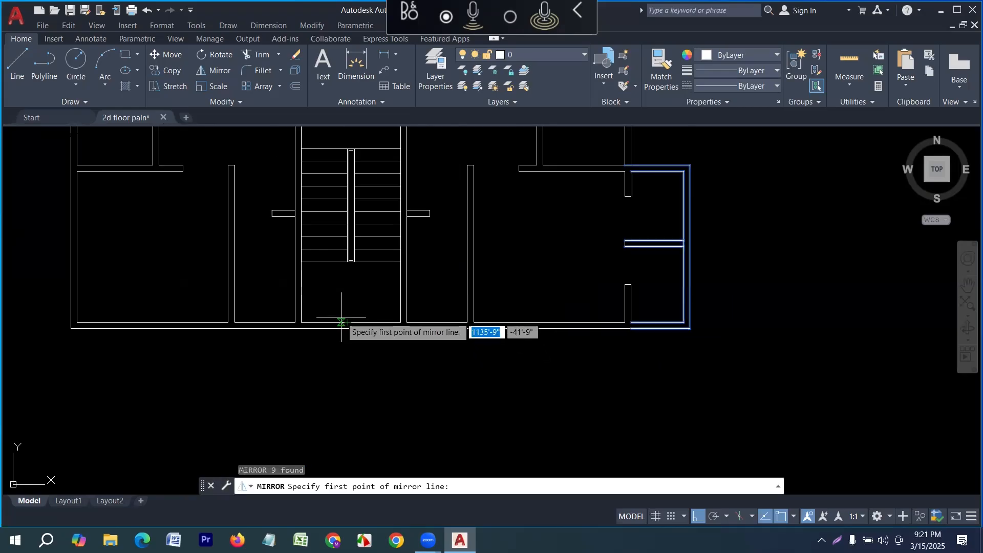
left_click(349, 322)
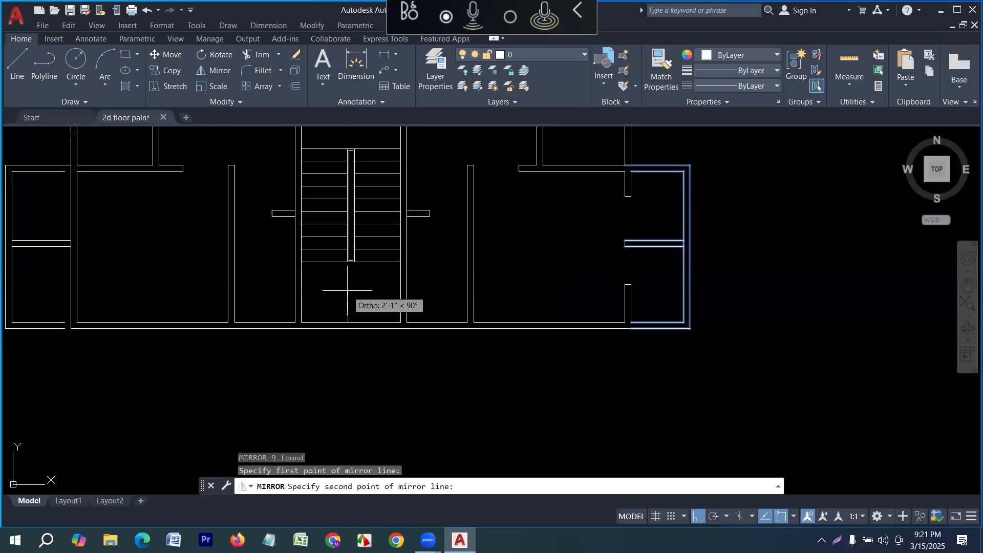
left_click(347, 290)
key("Return")
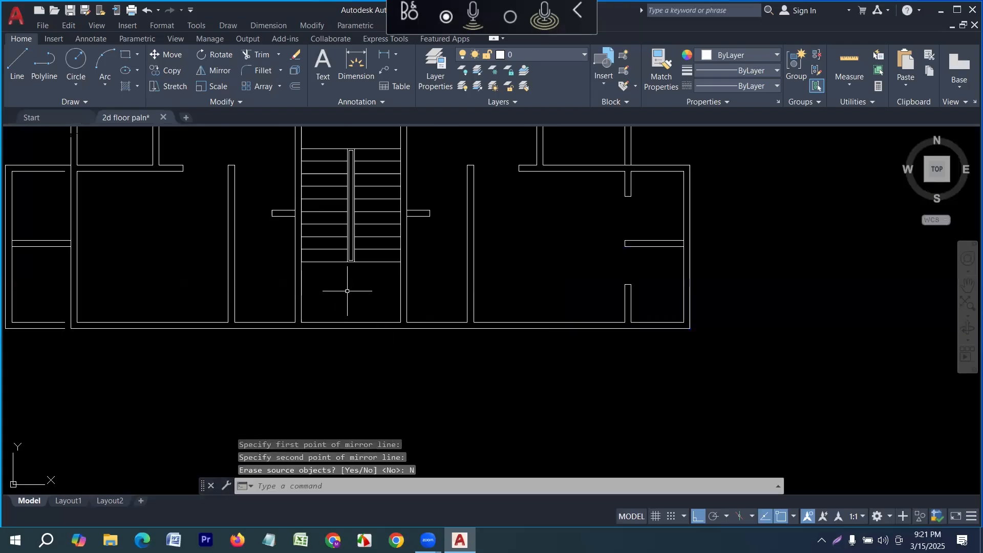
Move the mirrored lower-left room walls right so their open ends meet the building's outer wall.
scroll(341, 294, "down", 4)
scroll(153, 307, "up", 4)
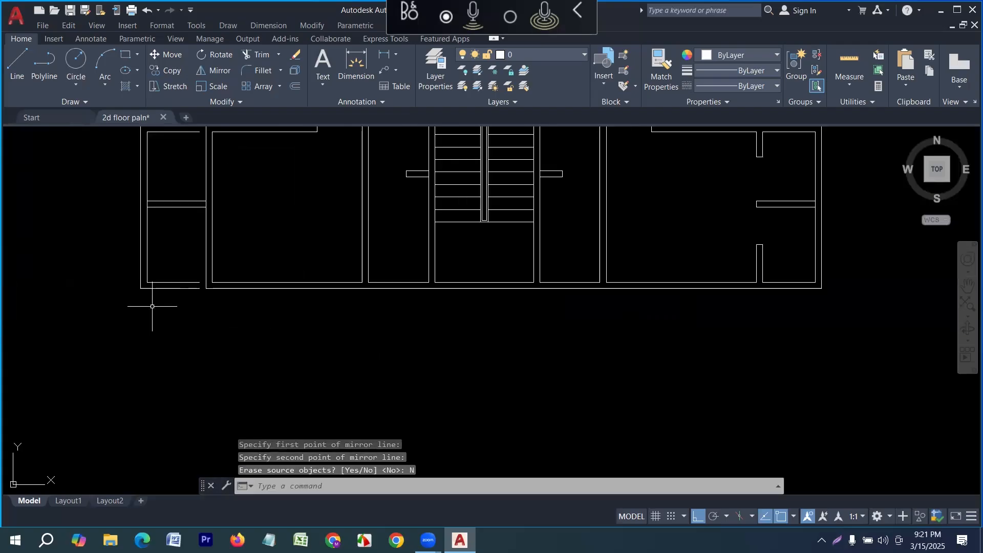
middle_click_drag(154, 307, 248, 371)
left_click(194, 155)
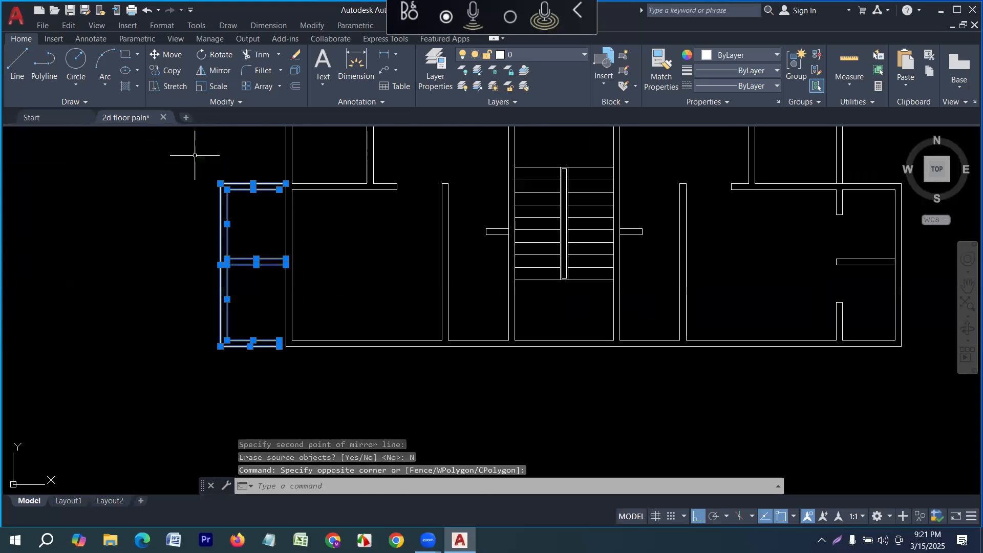
key("Return")
scroll(274, 326, "up", 6)
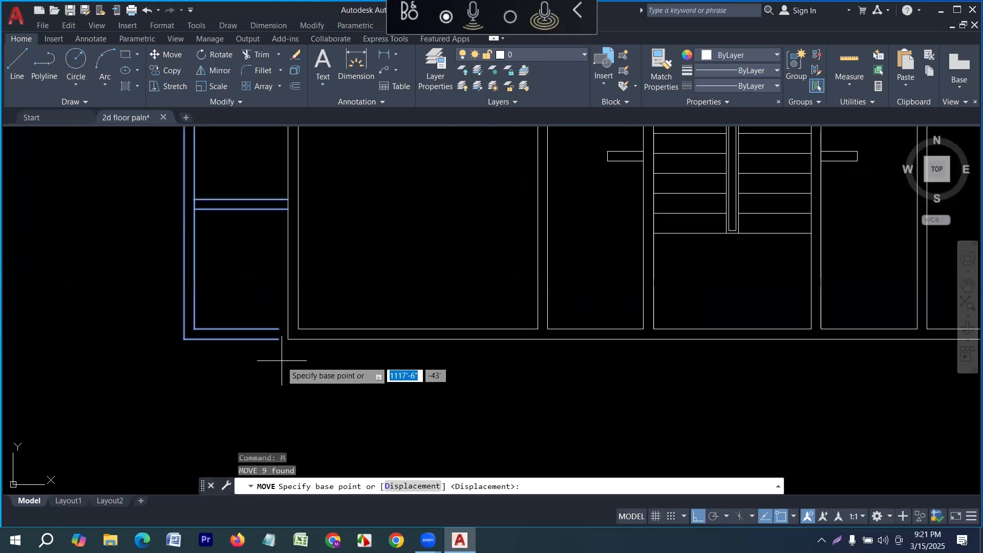
left_click(275, 326)
left_click(285, 329)
Mirror both lower side-room extensions upward about a horizontal line through the midpoint of the left outer wall between the rooms, keeping the originals.
scroll(285, 329, "down", 8)
scroll(485, 353, "up", 2)
scroll(476, 325, "up", 3)
scroll(529, 360, "down", 3)
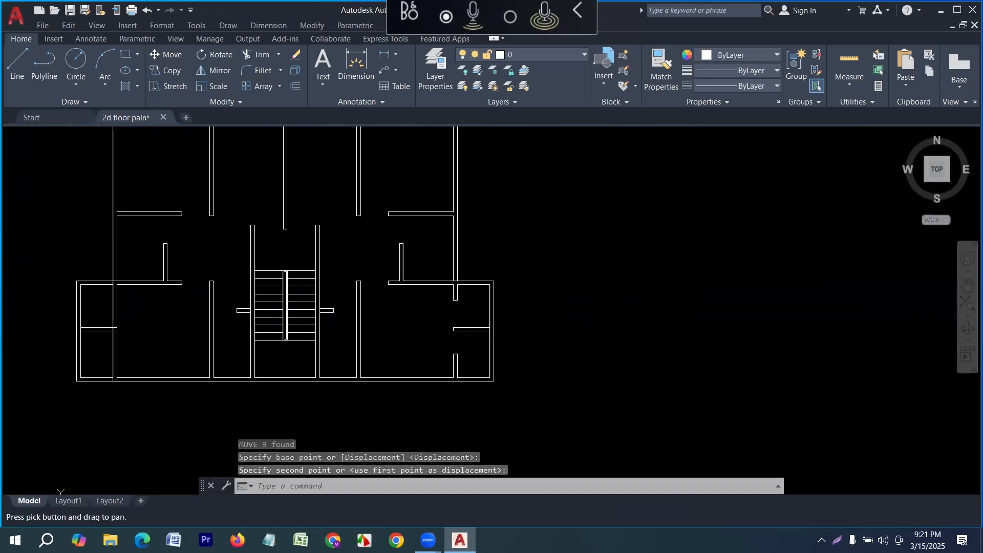
left_click(530, 391)
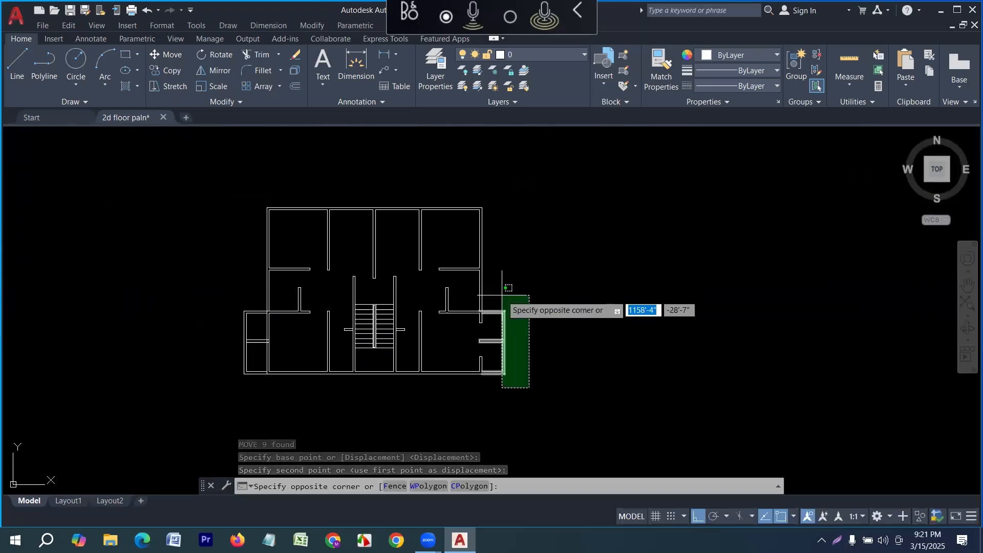
left_click(505, 302)
scroll(230, 377, "up", 2)
left_click(275, 392)
left_click(234, 257)
scroll(284, 322, "down", 3)
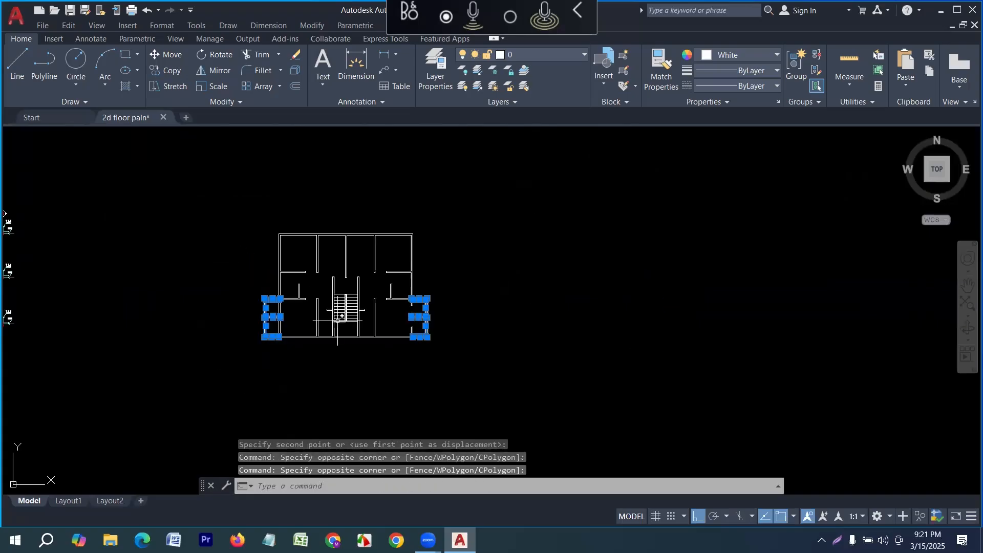
scroll(354, 310, "up", 2)
key("Return")
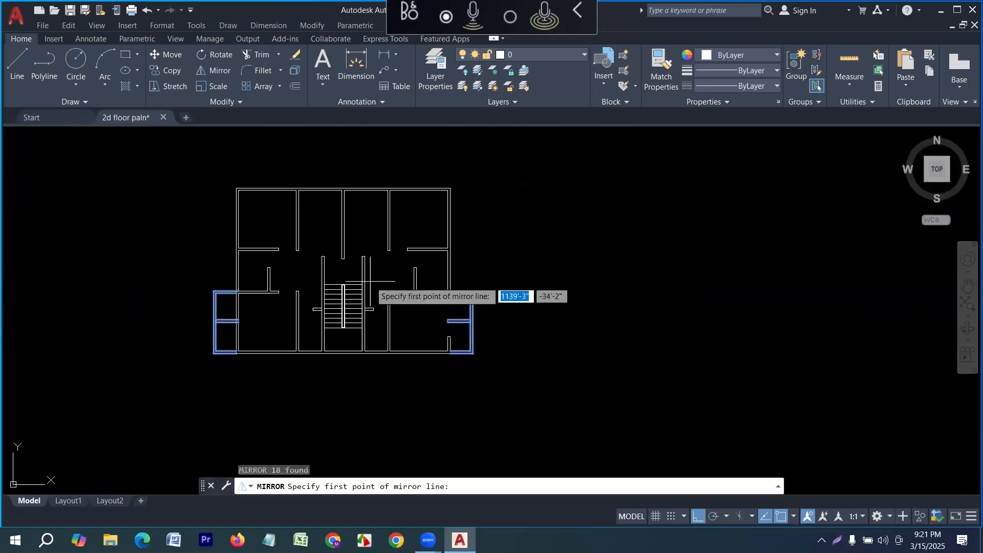
left_click(235, 264)
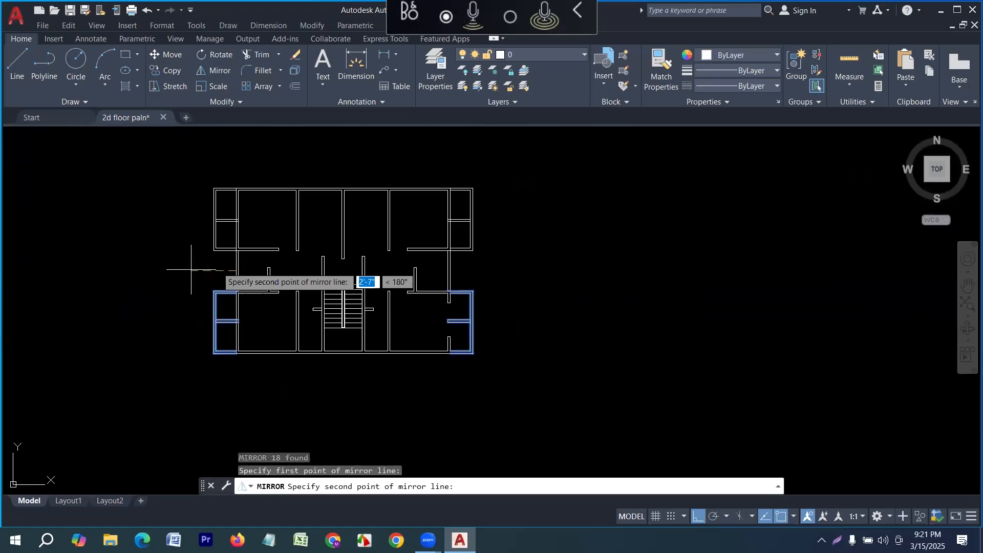
left_click(143, 266)
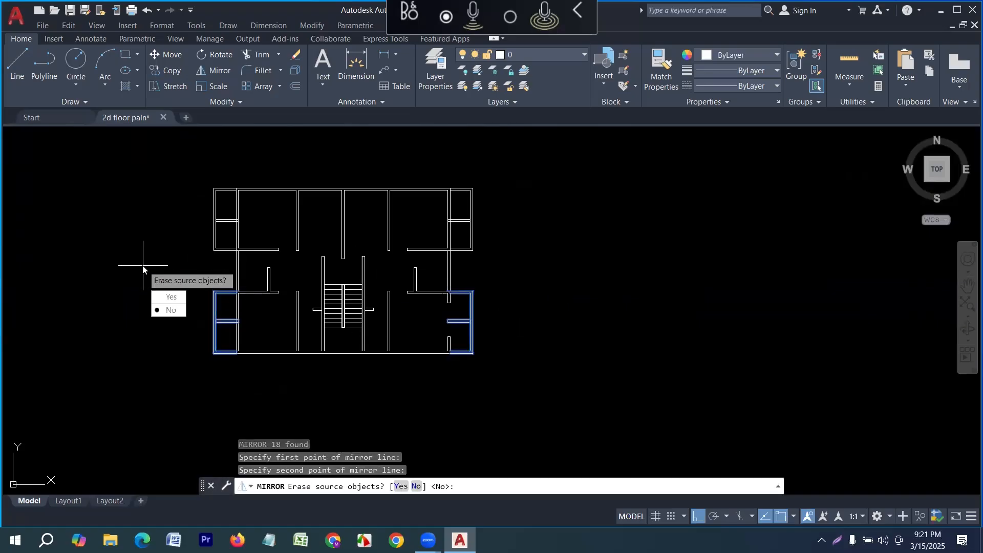
left_click(172, 310)
Draw a 2'6" line up the wall from the upper-right extension's partition, continuing perpendicularly across the wall thickness to mark an opening.
scroll(376, 296, "up", 4)
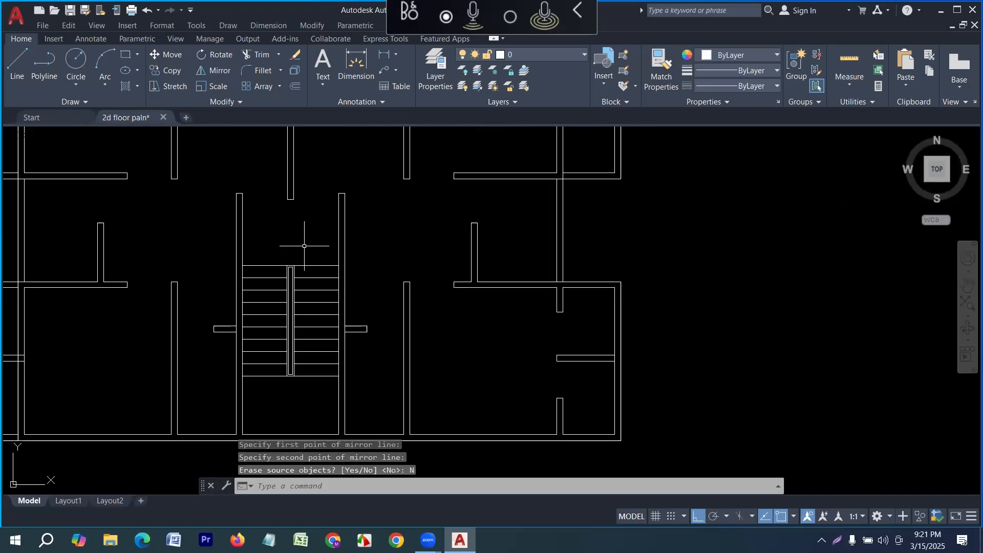
middle_click_drag(214, 248, 370, 307)
scroll(265, 279, "down", 4)
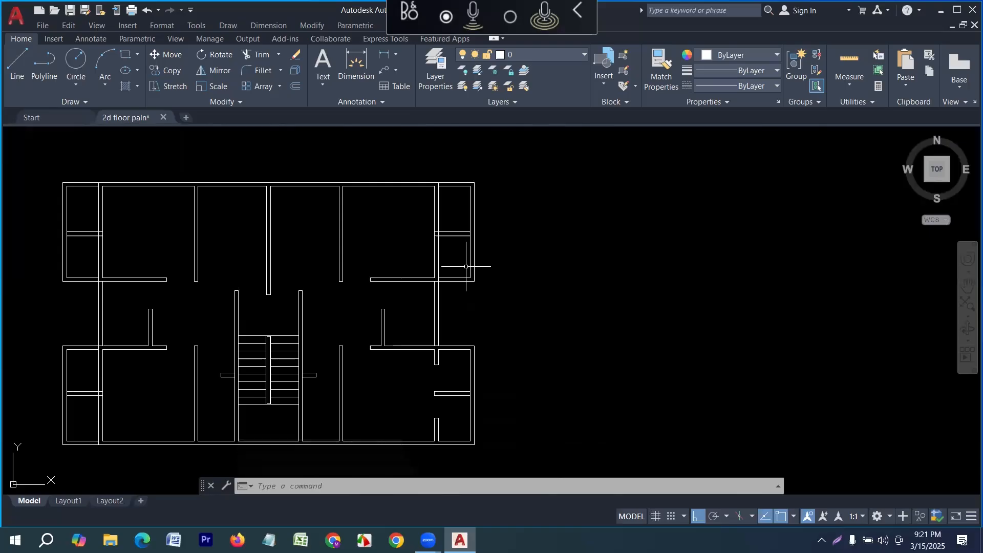
middle_click_drag(498, 263, 522, 265)
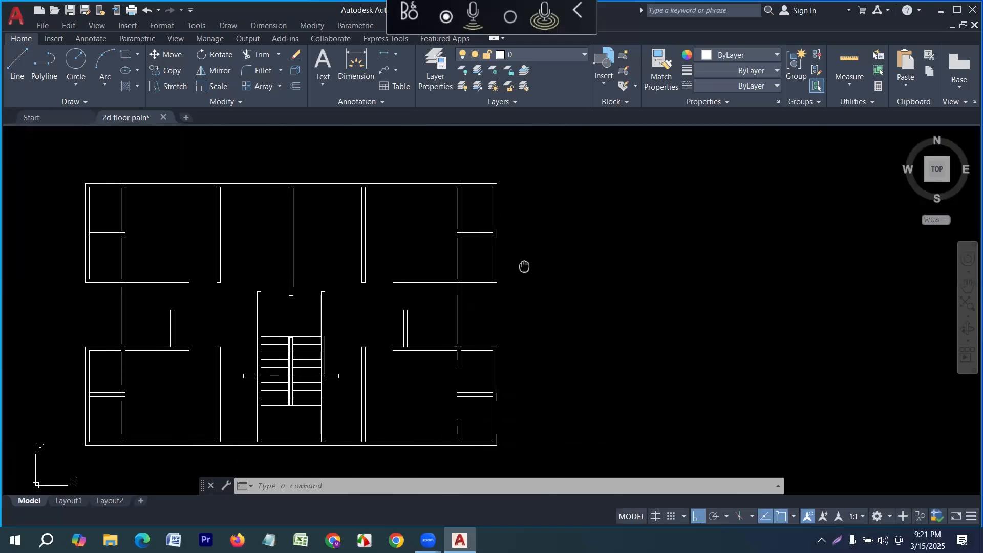
key("Escape")
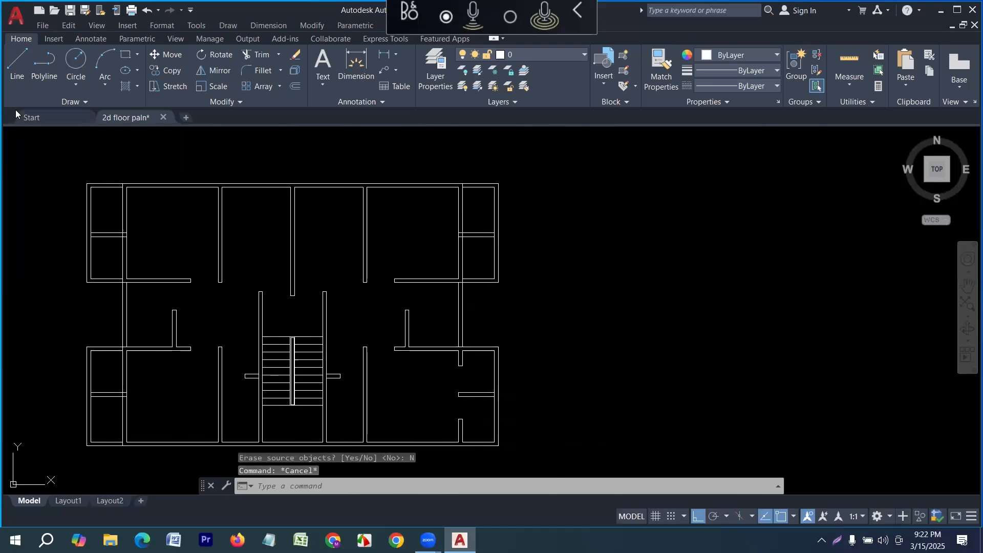
left_click(16, 75)
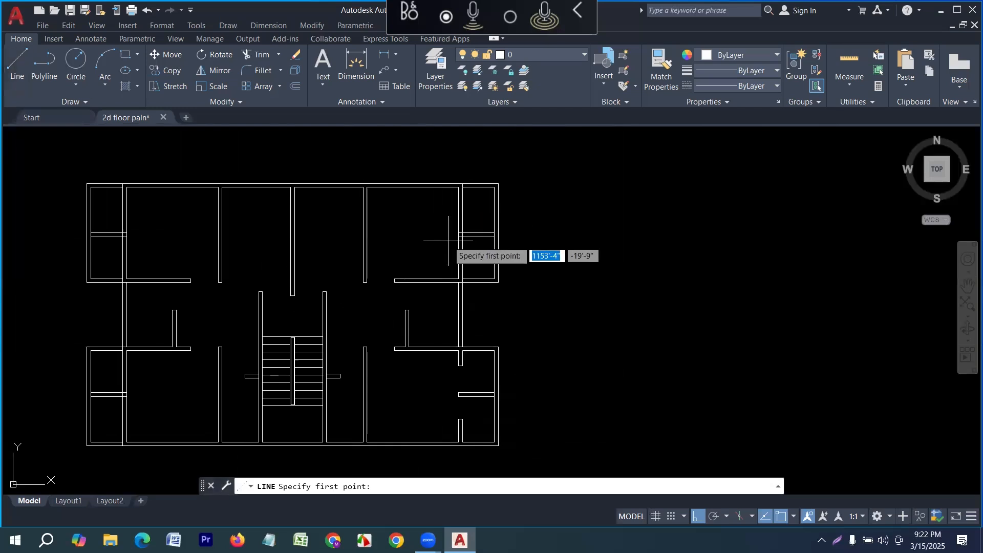
scroll(440, 230, "up", 5)
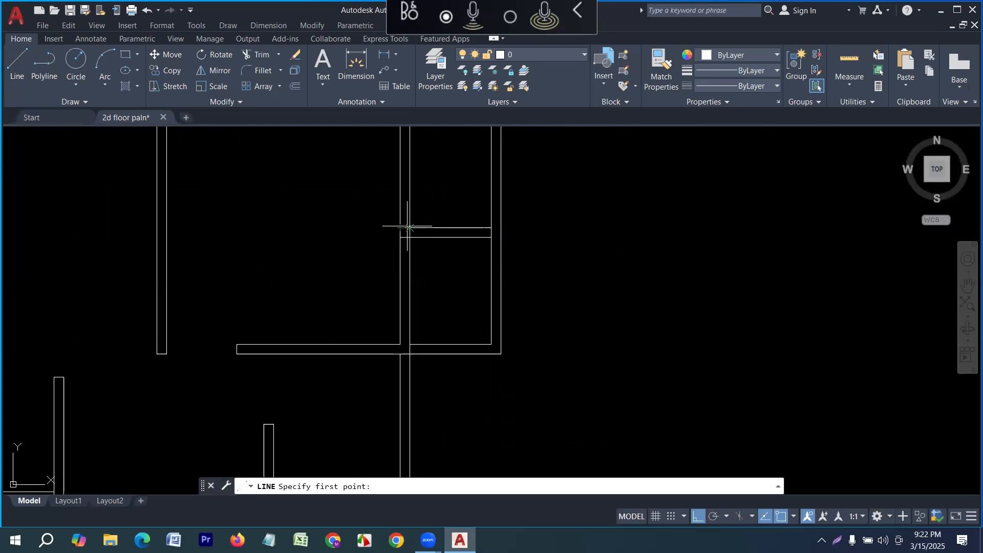
left_click(409, 227)
middle_click_drag(429, 187, 429, 278)
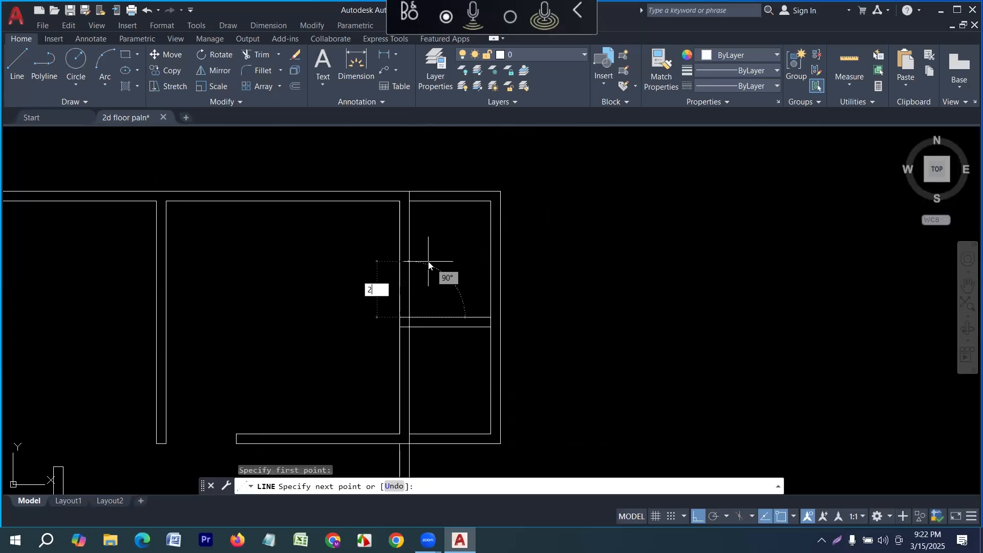
type("2'6")
key("Return")
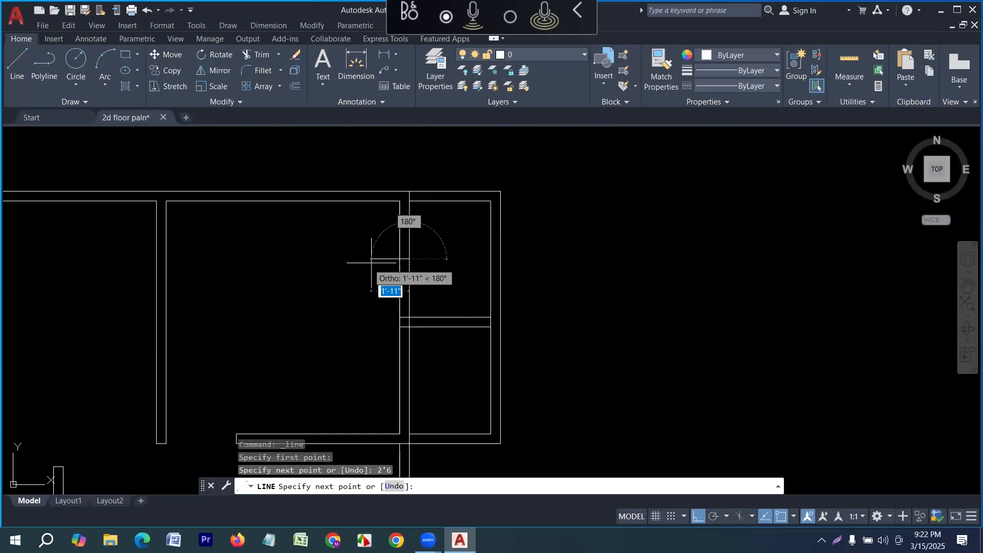
left_click(399, 260)
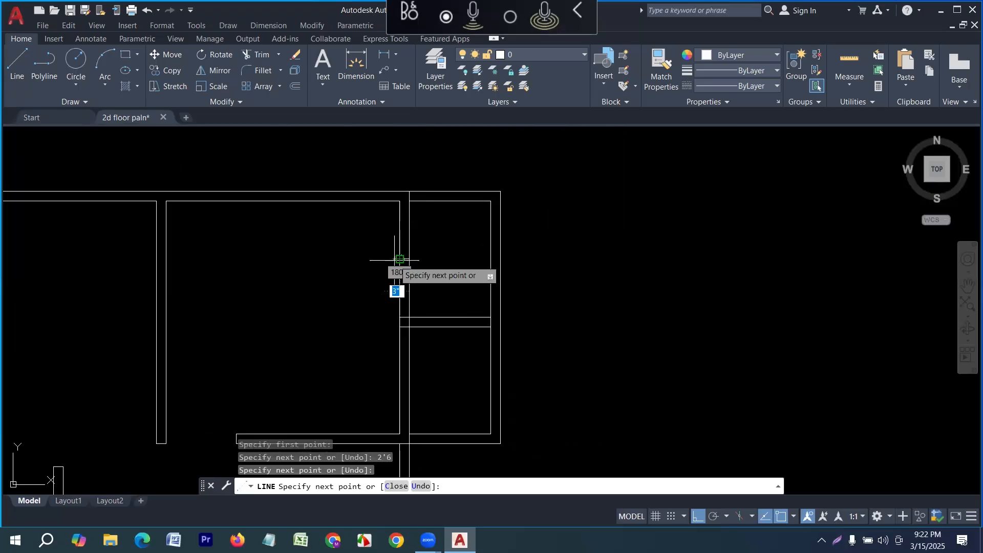
key("Return")
scroll(456, 301, "down", 5)
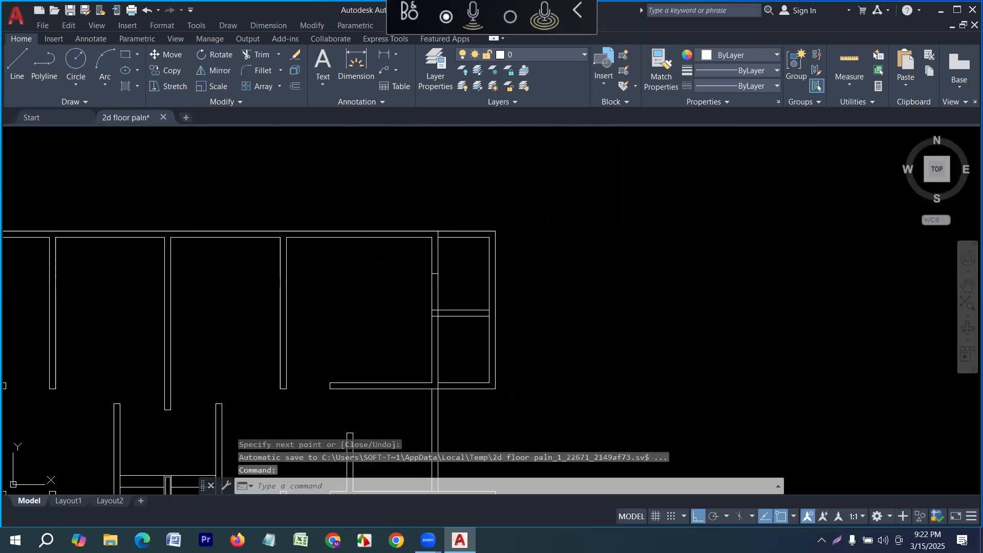
Draw a 2'6" line down the wall from the underside of the upper-right extension's partition, continuing across the wall thickness to mark an opening.
scroll(453, 306, "up", 6)
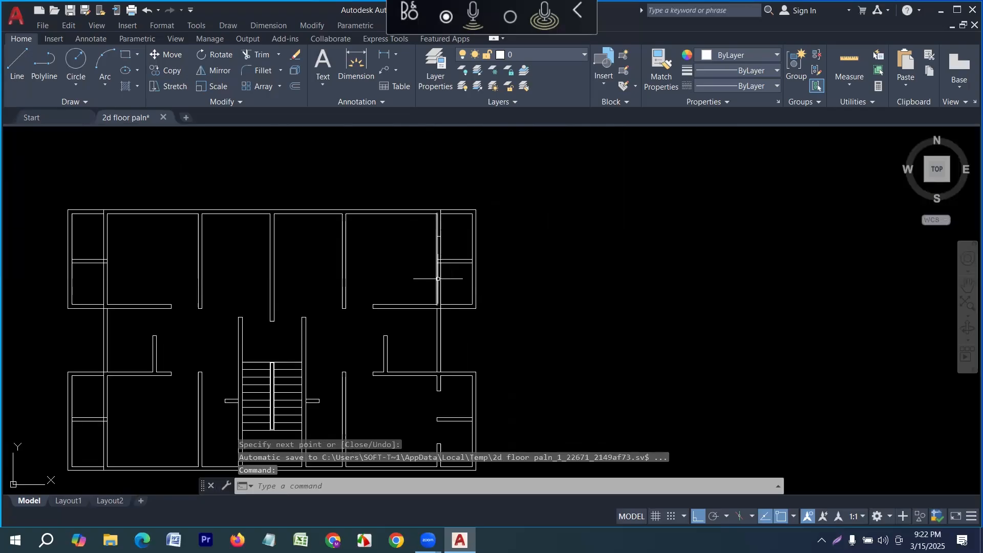
key("Return")
left_click(436, 238)
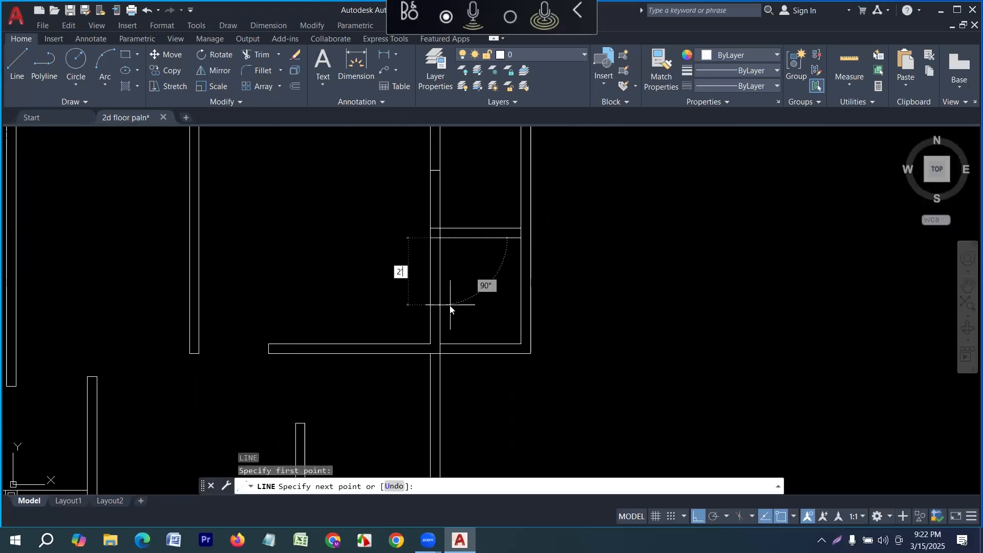
key("Return")
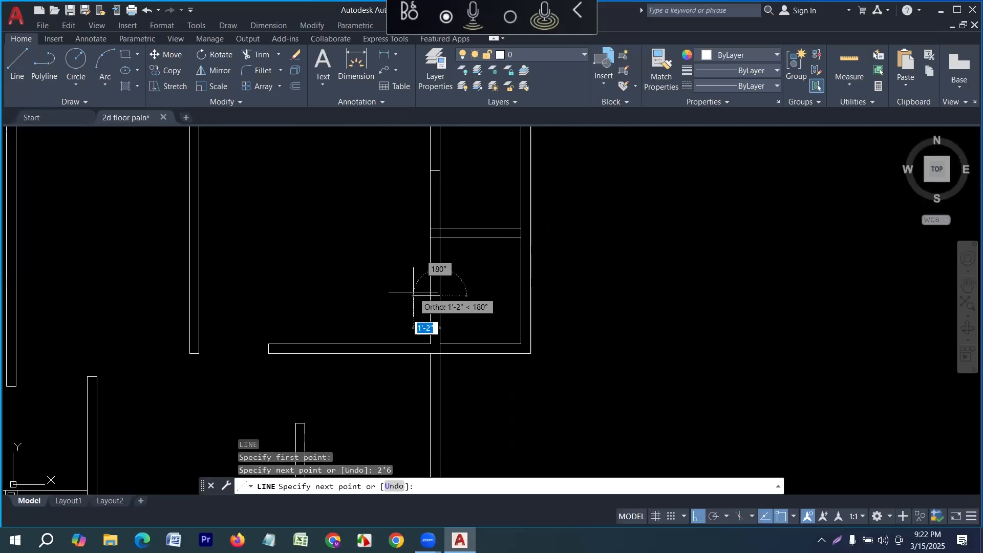
left_click(430, 296)
key("Return")
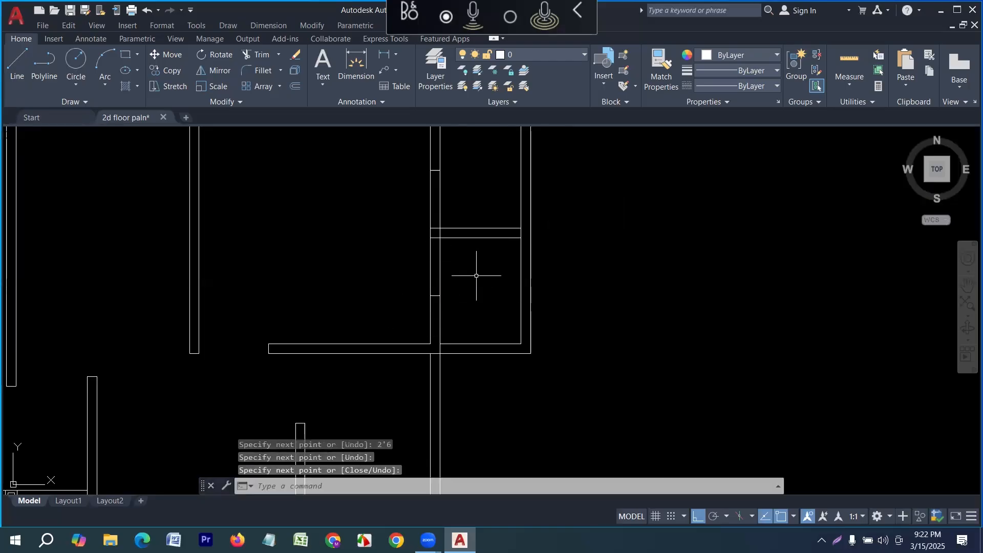
Trim the wall between the marks above and below the upper-right extension's partition, including the leftover stub across the partition's end.
key("Return")
left_click_drag(476, 267, 374, 266)
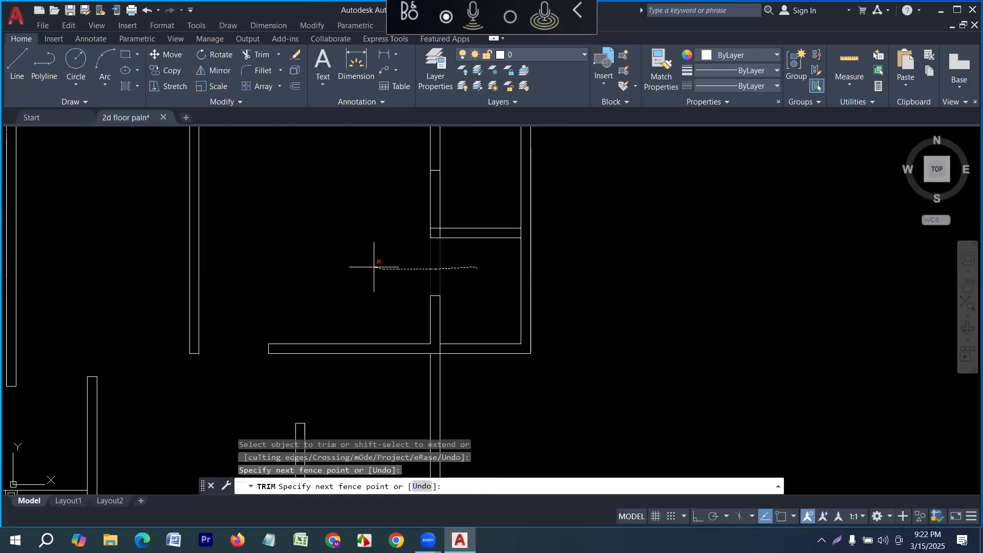
left_click_drag(452, 196, 404, 199)
scroll(440, 226, "up", 2)
left_click_drag(426, 239, 443, 242)
Trim the leftover wall lines crossing the junctions of the upper-right extension's walls.
scroll(433, 277, "down", 4)
scroll(468, 276, "up", 10)
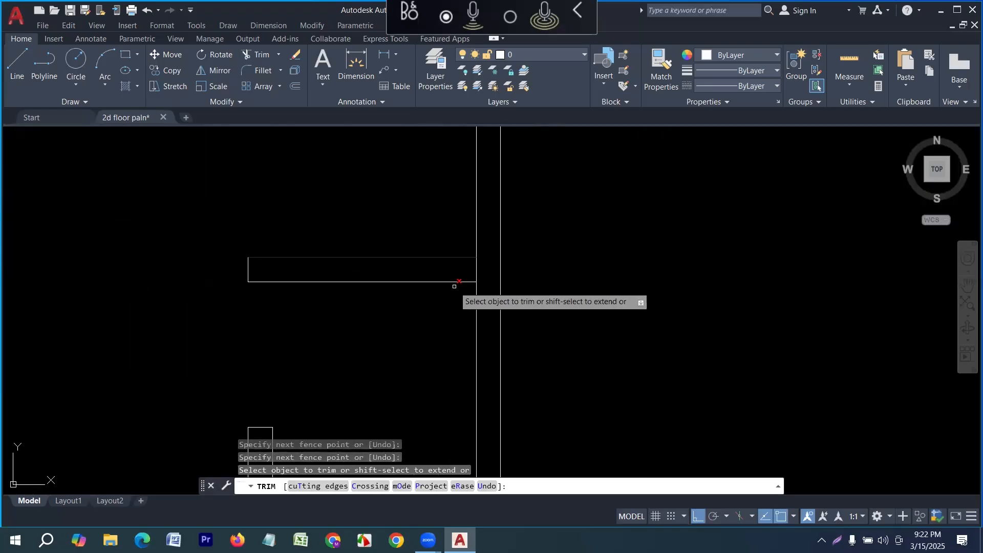
left_click(523, 264)
scroll(507, 244, "down", 8)
scroll(494, 308, "up", 4)
scroll(387, 336, "up", 4)
scroll(422, 343, "down", 5)
scroll(432, 174, "up", 7)
scroll(495, 203, "up", 2)
left_click_drag(510, 200, 381, 210)
scroll(474, 206, "down", 7)
scroll(557, 236, "down", 5)
scroll(443, 241, "up", 4)
middle_click_drag(444, 245, 417, 271)
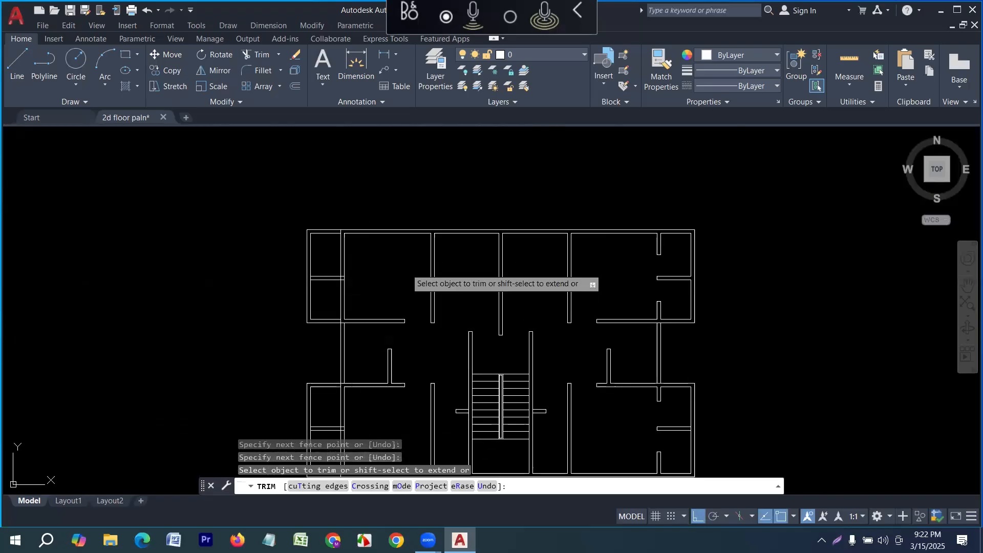
key("Escape")
Draw a 2'6" line up the wall from the upper-left extension's partition, continuing across the wall thickness to mark an opening.
type("l")
key("Return")
scroll(307, 272, "up", 4)
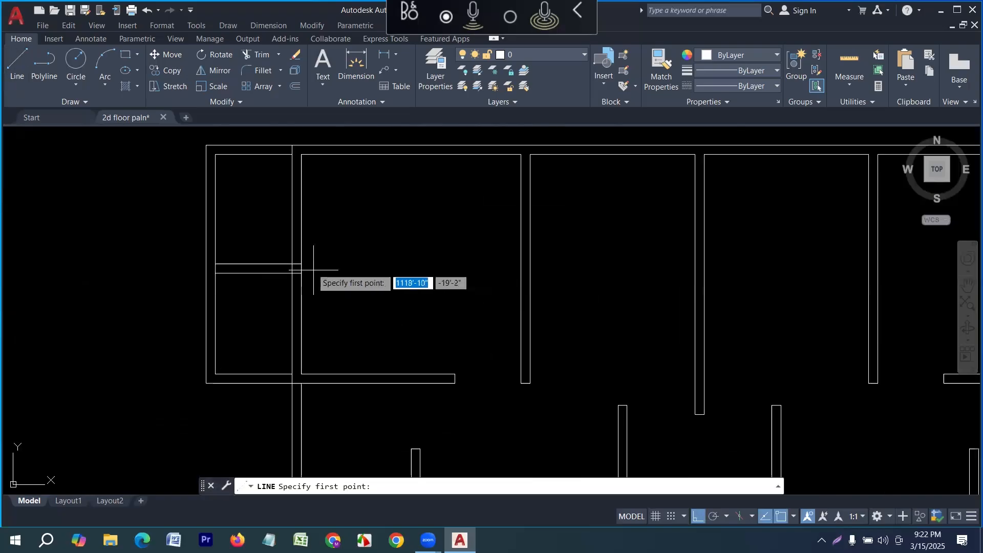
left_click(301, 263)
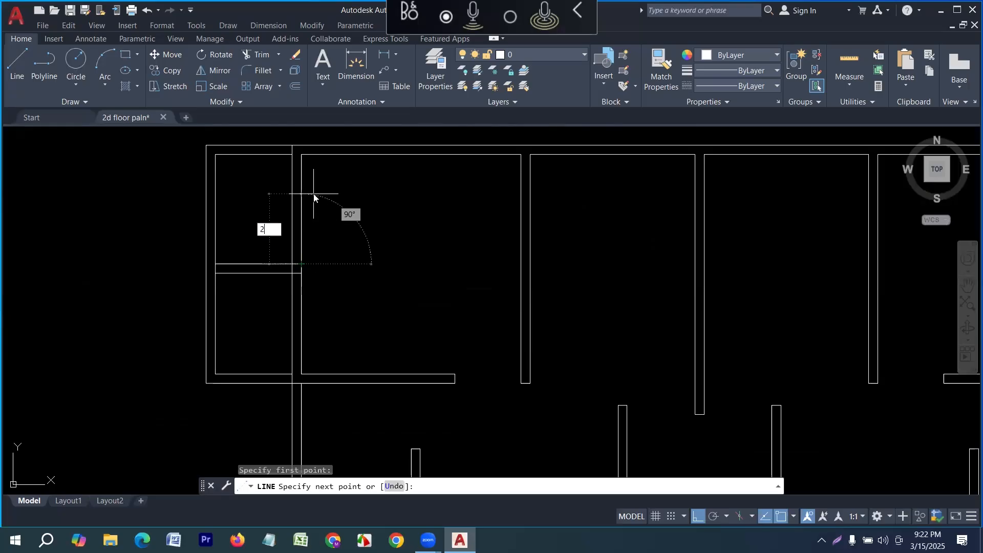
type("2'6")
key("Return")
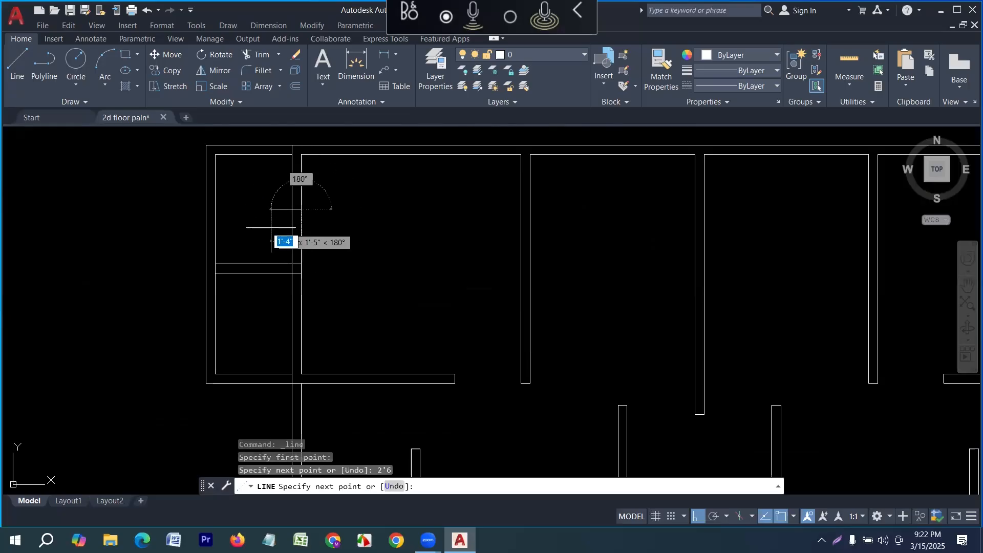
left_click(292, 209)
key("Return")
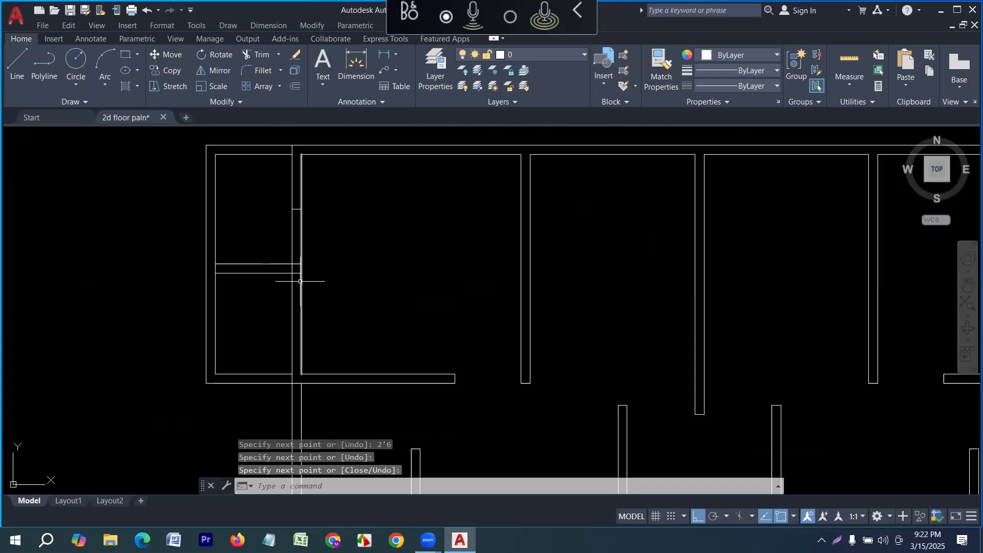
Draw a 2'6" line down the wall from the underside of the upper-left extension's partition, continuing across the wall thickness.
key("Return")
left_click(301, 272)
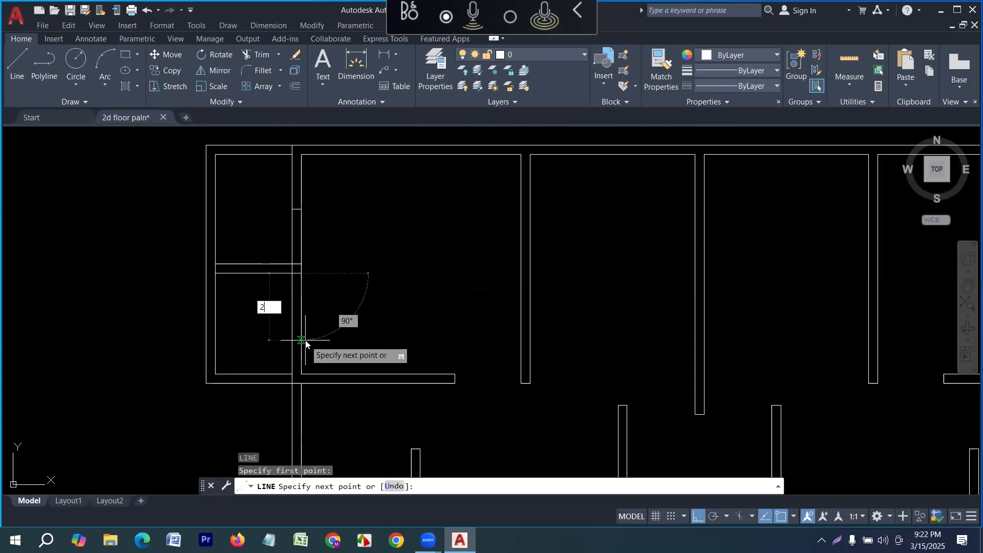
key("Return")
scroll(301, 335, "up", 2)
left_click(302, 333)
key("Return")
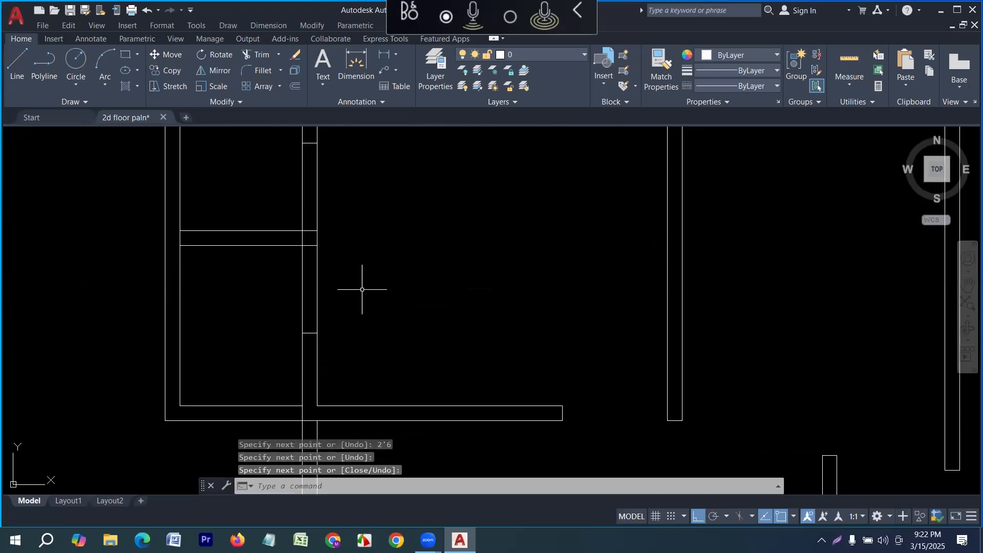
Trim the wall lines between the marks above and below the upper-left extension's partition to open both doorways.
key("Return")
key("Return")
left_click_drag(362, 288, 285, 287)
mouse_move(360, 196)
left_mouse_down()
mouse_move(327, 198)
mouse_move(270, 224)
left_mouse_up()
Trim the leftover lines at the upper-left extension's top wall junction and across its partition's end.
scroll(287, 244, "down", 3)
scroll(293, 174, "up", 3)
scroll(280, 154, "up", 3)
left_click_drag(273, 157, 341, 162)
scroll(384, 177, "down", 6)
scroll(365, 269, "up", 6)
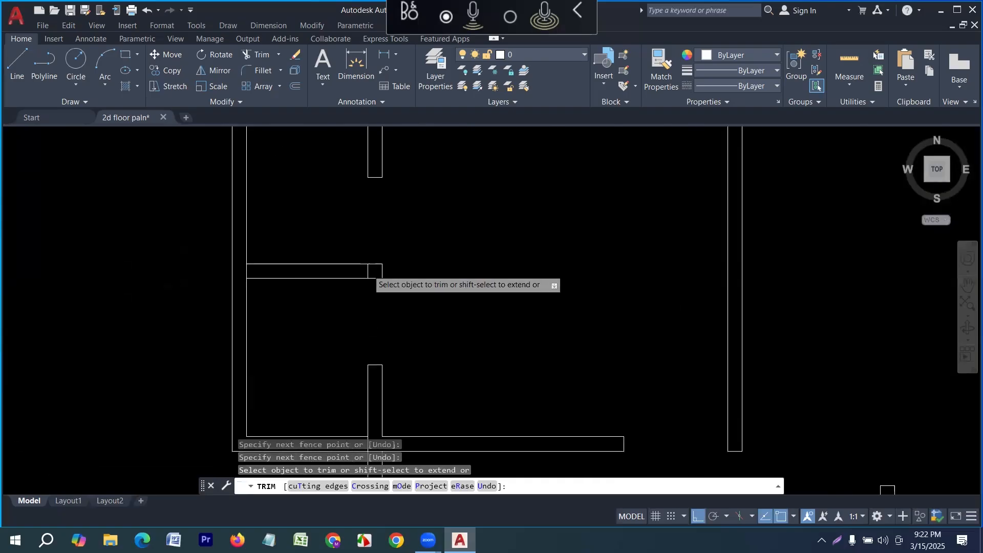
left_click_drag(335, 274, 355, 279)
scroll(333, 281, "down", 6)
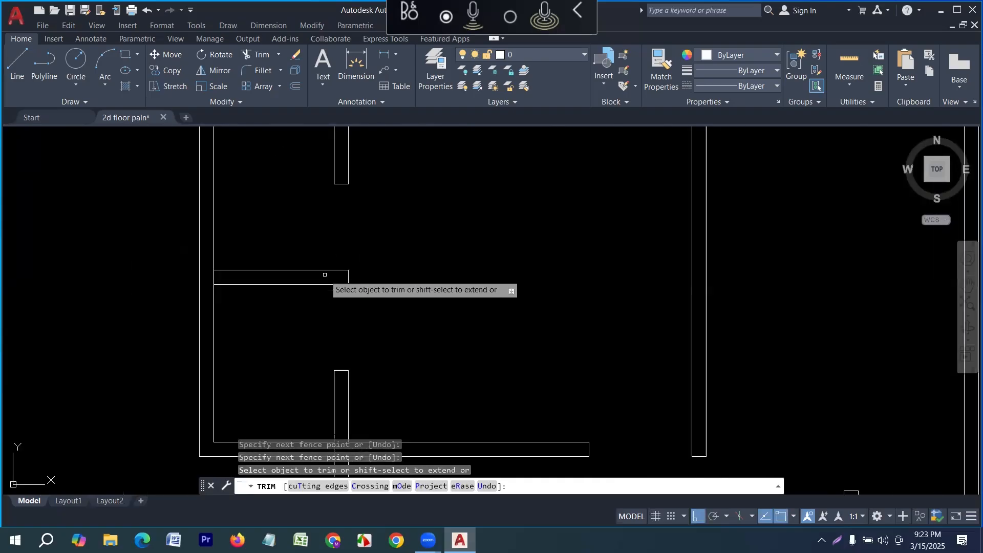
Trim the wall lines crossing the junction at the upper-left extension's lower wall, finishing the trim.
scroll(316, 384, "up", 4)
left_click_drag(330, 374, 287, 381)
scroll(282, 382, "down", 5)
scroll(351, 336, "up", 5)
left_click_drag(342, 332, 344, 297)
scroll(292, 355, "down", 5)
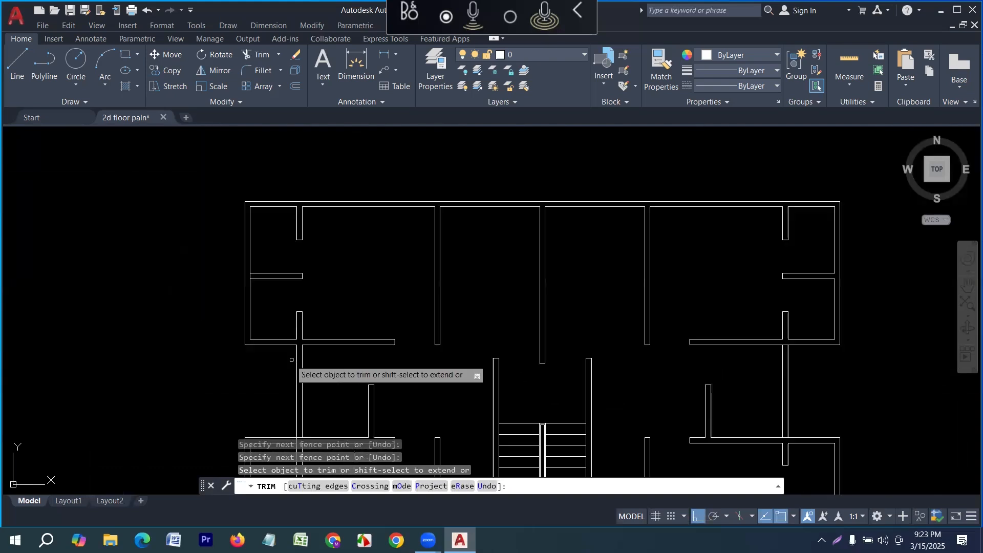
middle_click_drag(389, 383, 324, 321)
scroll(337, 320, "down", 3)
scroll(174, 366, "up", 6)
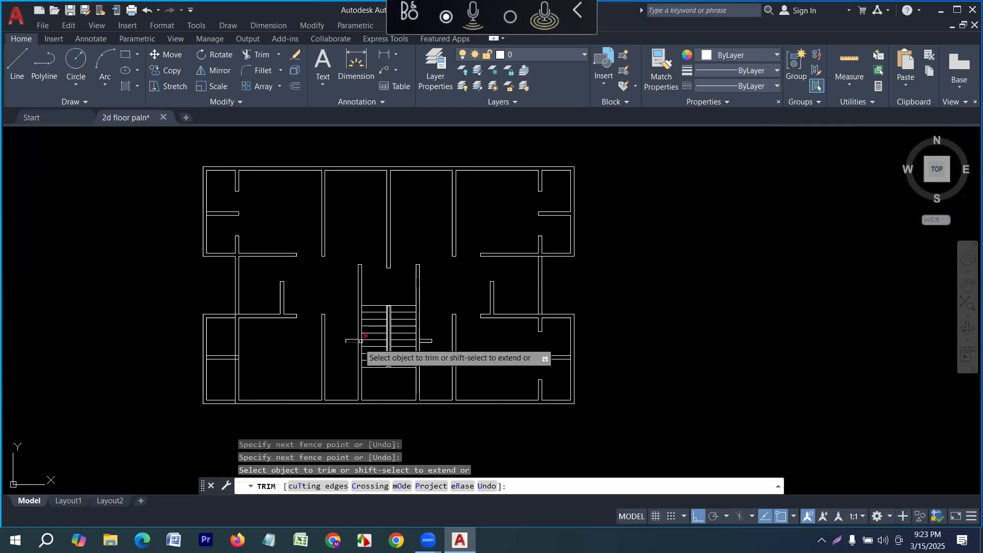
scroll(221, 327, "down", 3)
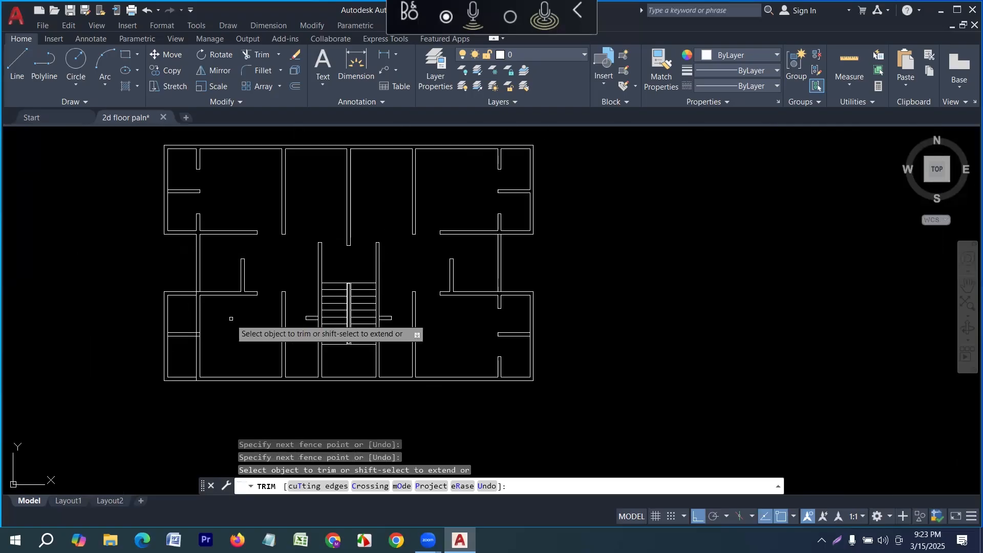
scroll(207, 327, "up", 3)
key("Escape")
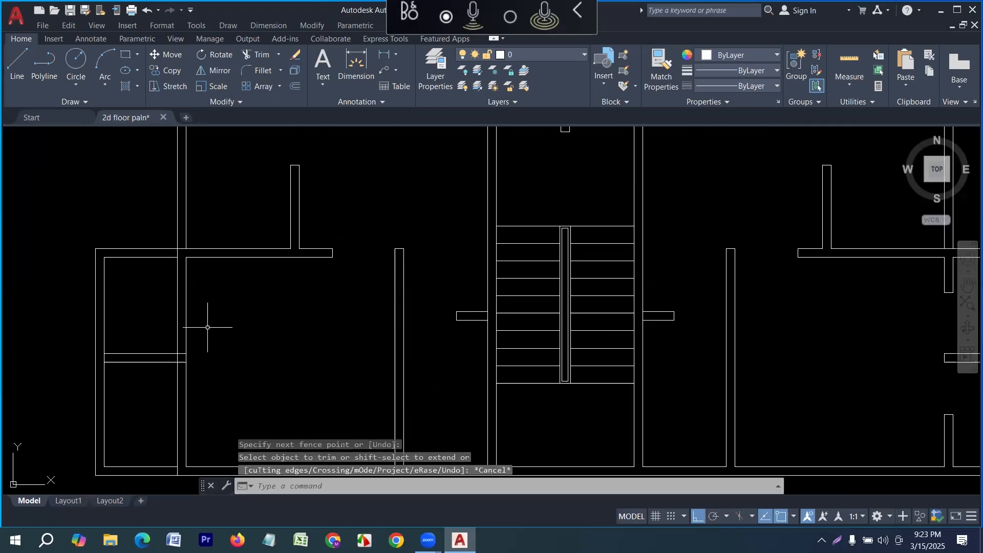
Draw a 2'6" line up the wall from the lower-left extension's partition, continuing across the wall thickness to mark an opening.
left_click(17, 77)
scroll(182, 343, "up", 2)
left_click(187, 360)
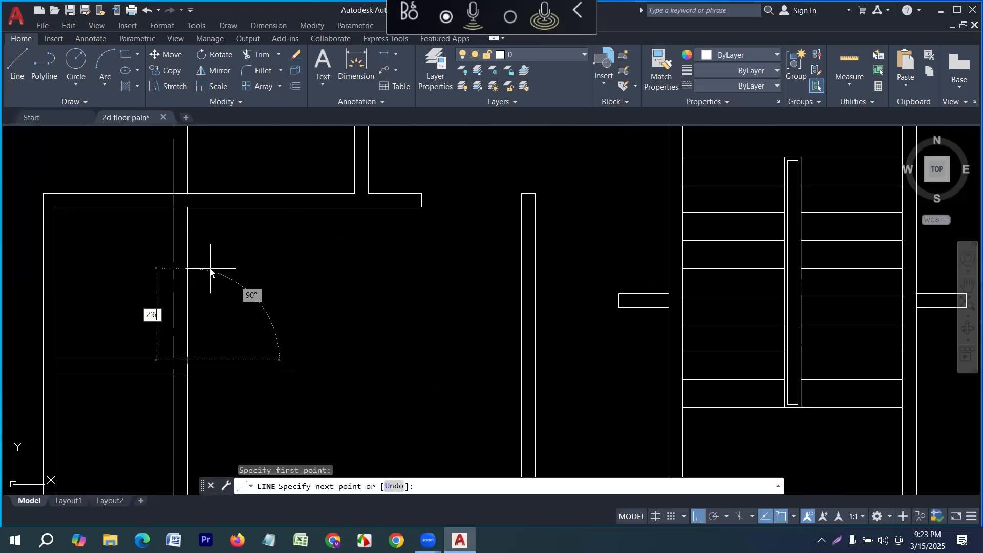
type("2'6")
key("Return")
left_click(173, 277)
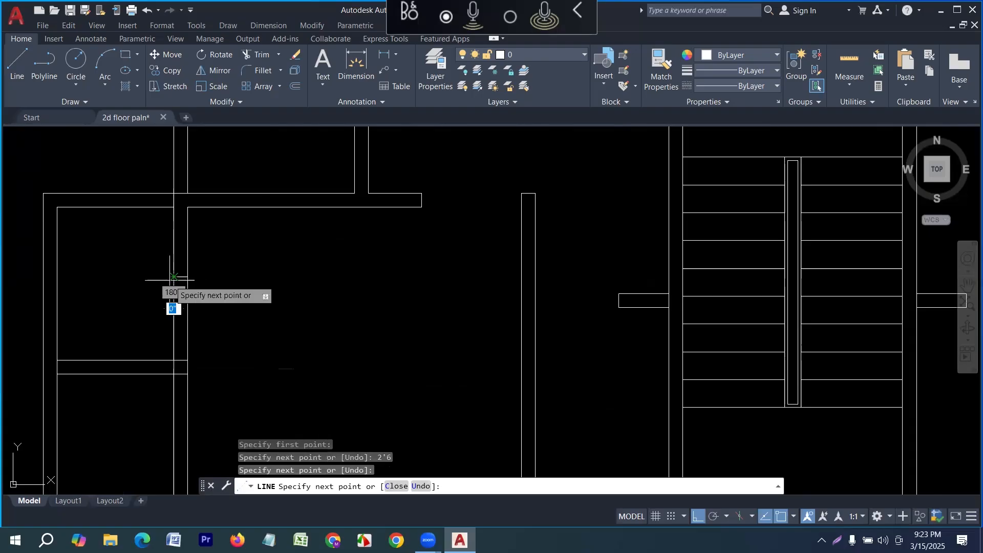
key("Return")
Draw a 2'6" line down the wall from the underside of the lower-left extension's partition, continuing across the wall thickness.
scroll(237, 251, "down", 2)
scroll(210, 329, "up", 2)
key("Return")
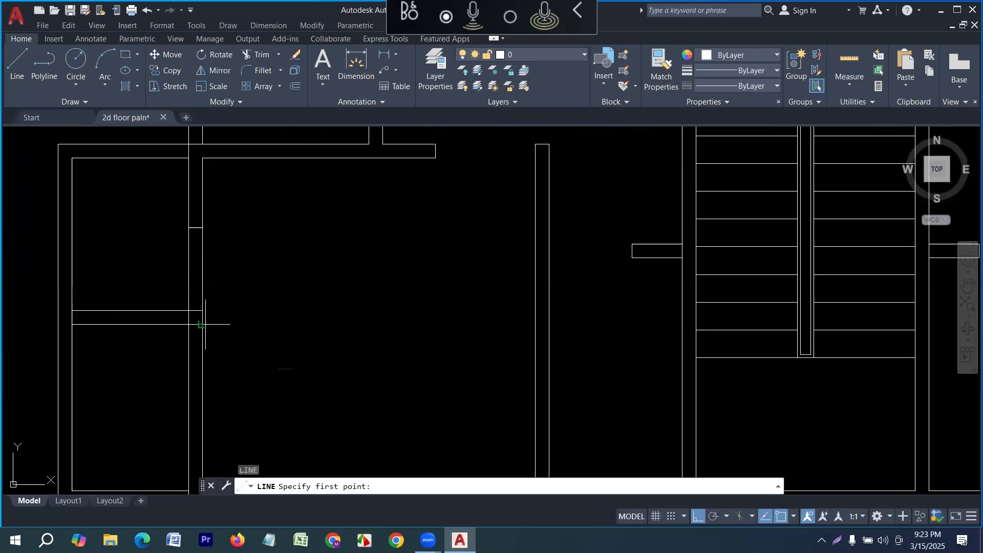
left_click(202, 324)
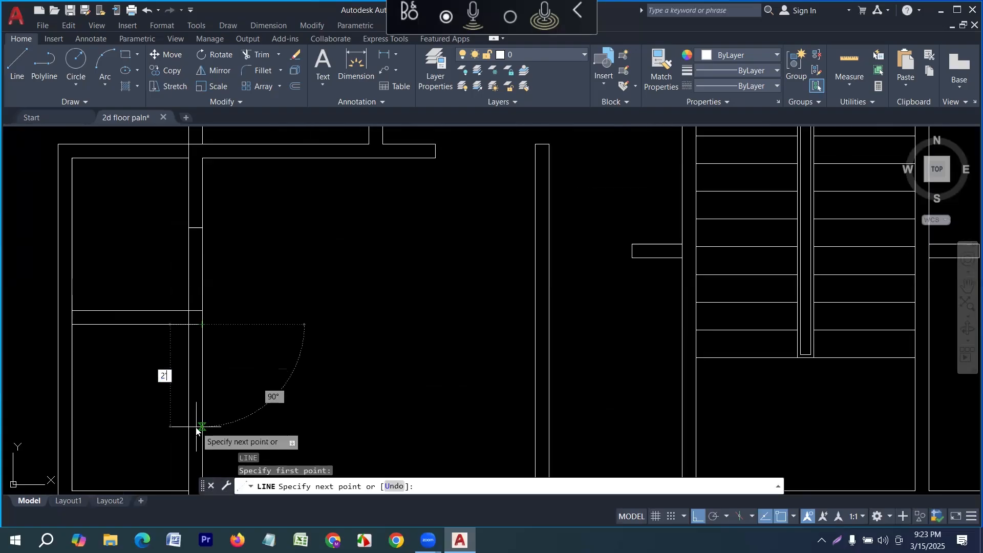
type("2'6")
key("Return")
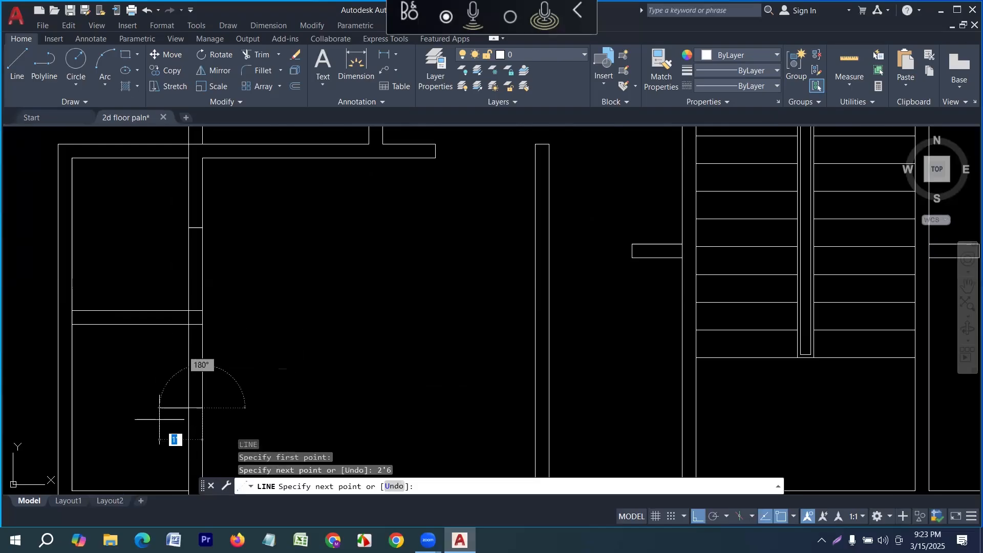
left_click(186, 410)
key("Return")
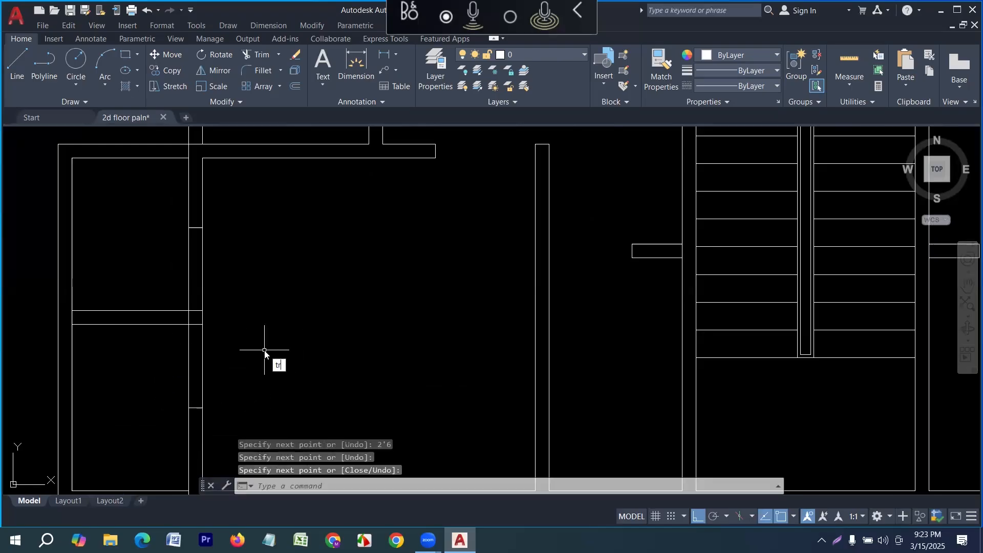
Trim the wall between the marks above and below the lower-left extension's partition, including the stub across the partition's end.
type("tr")
key("Return")
left_click_drag(252, 350, 141, 347)
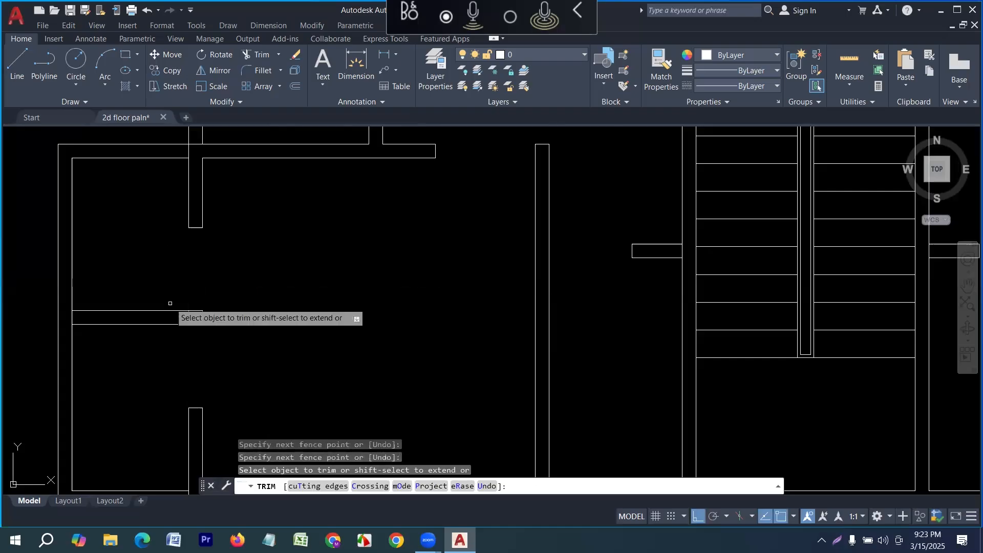
scroll(174, 317, "up", 3)
scroll(220, 330, "down", 6)
scroll(201, 333, "up", 6)
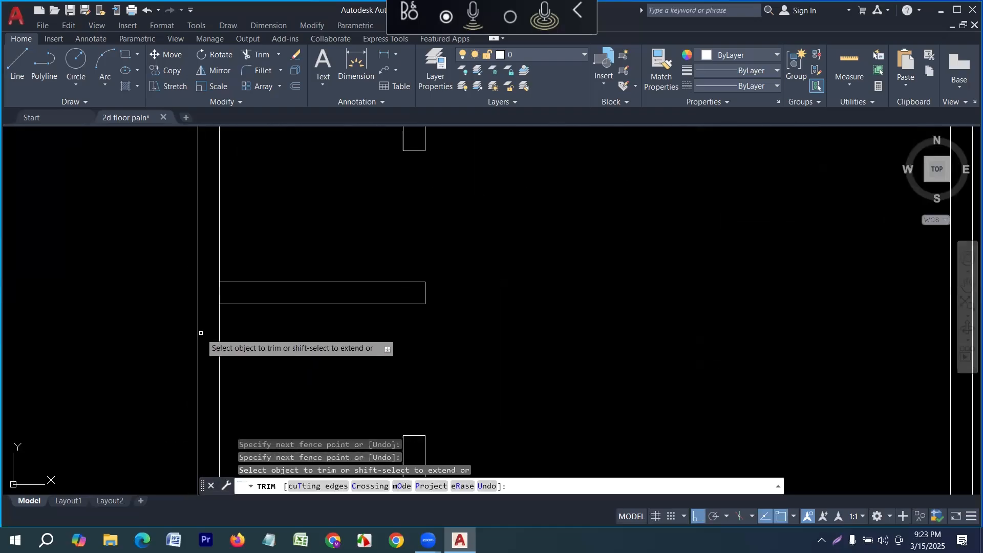
scroll(220, 277, "down", 6)
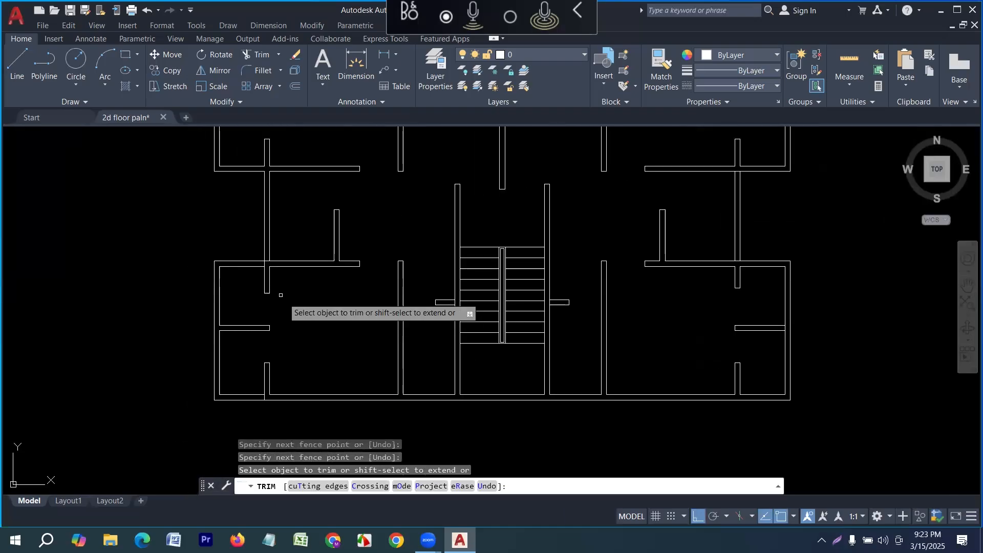
Trim the leftover wall lines where the lower-left extension's inner wall meets its upper wall and the bottom outer wall.
scroll(273, 277, "up", 8)
left_click_drag(240, 221, 241, 235)
scroll(264, 239, "down", 4)
scroll(295, 287, "down", 5)
scroll(274, 399, "up", 9)
left_click_drag(267, 401, 193, 415)
scroll(279, 415, "down", 11)
scroll(404, 313, "up", 4)
key("Escape")
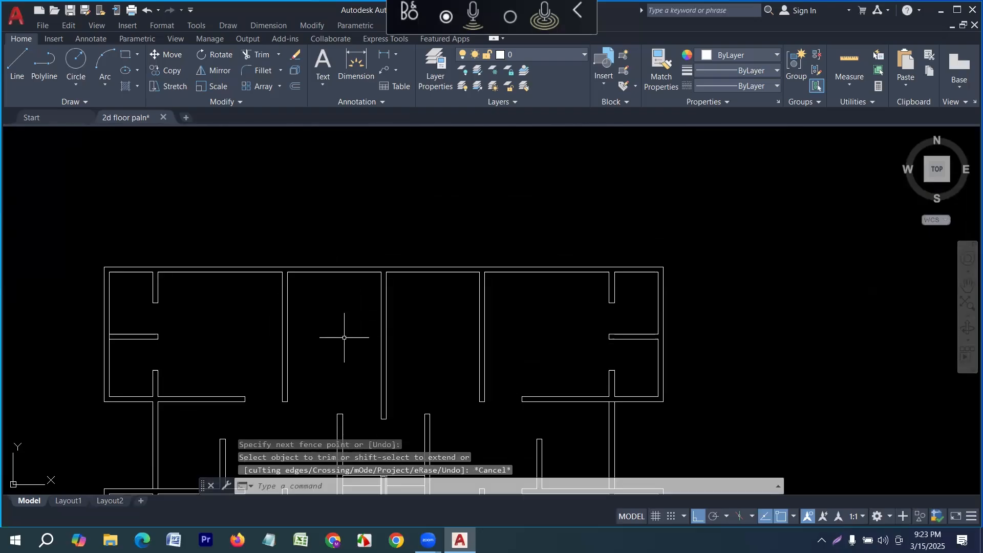
Trim the outer wall's inner line where it crosses the end of the upper-left extension's partition.
scroll(133, 336, "up", 3)
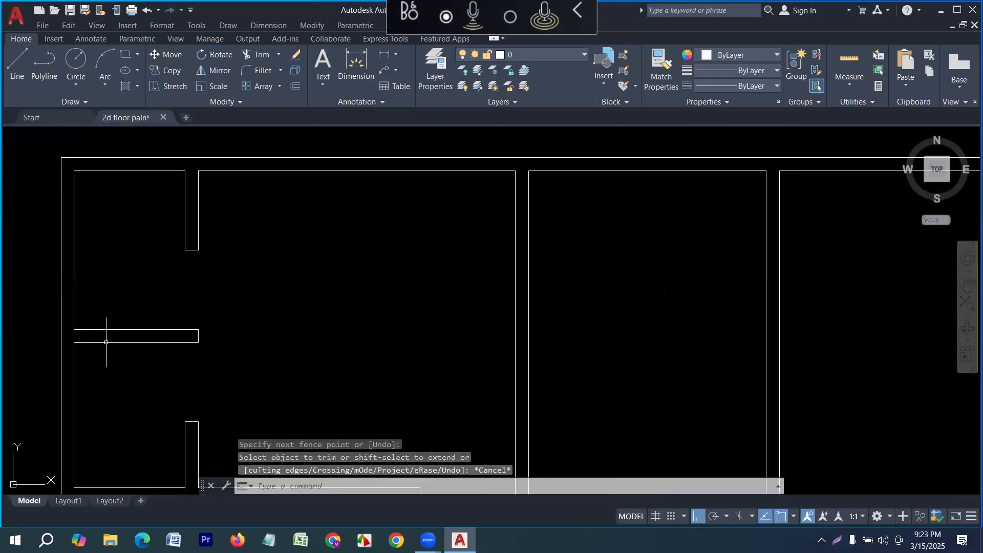
type("t")
key("Return")
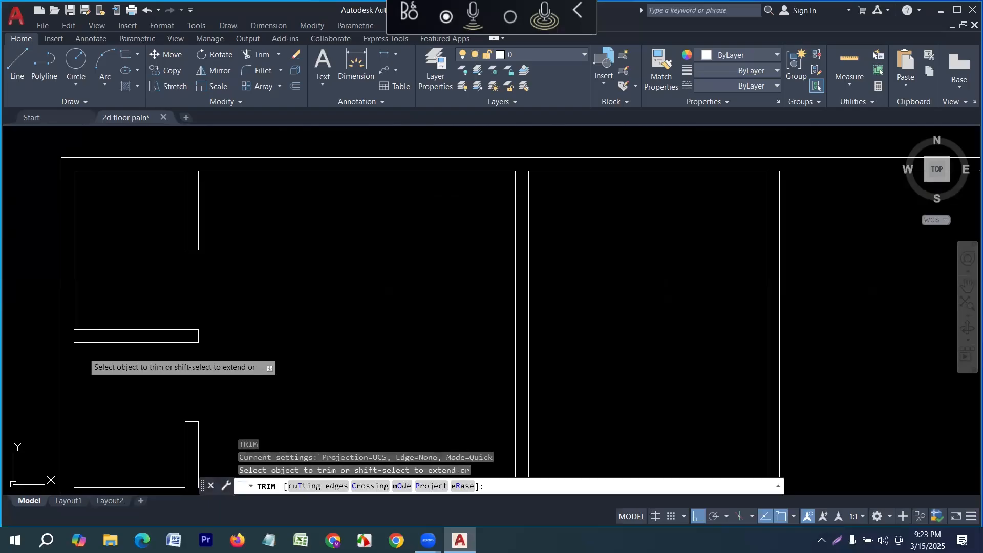
scroll(77, 338, "up", 2)
left_click_drag(87, 330, 66, 336)
scroll(154, 309, "down", 4)
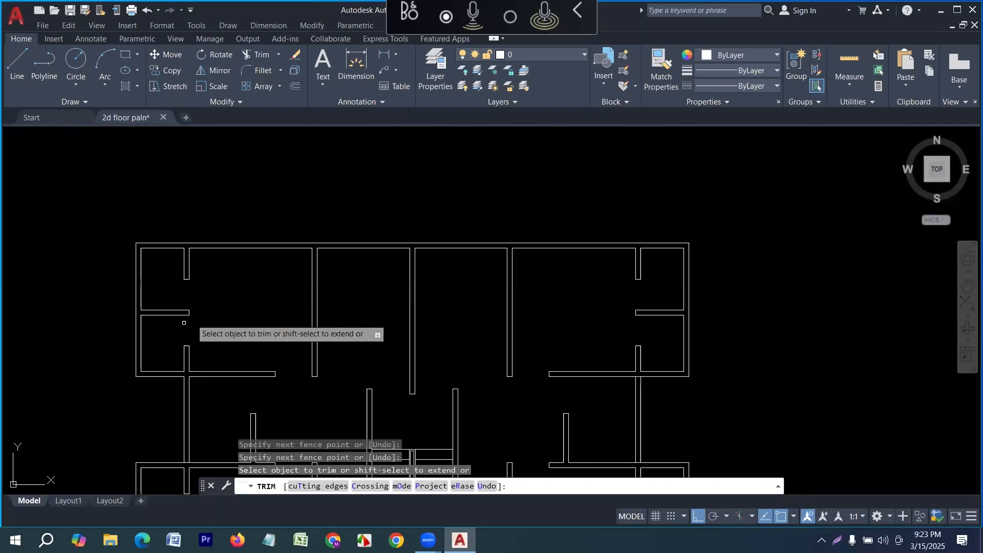
scroll(585, 322, "down", 4)
scroll(643, 340, "up", 4)
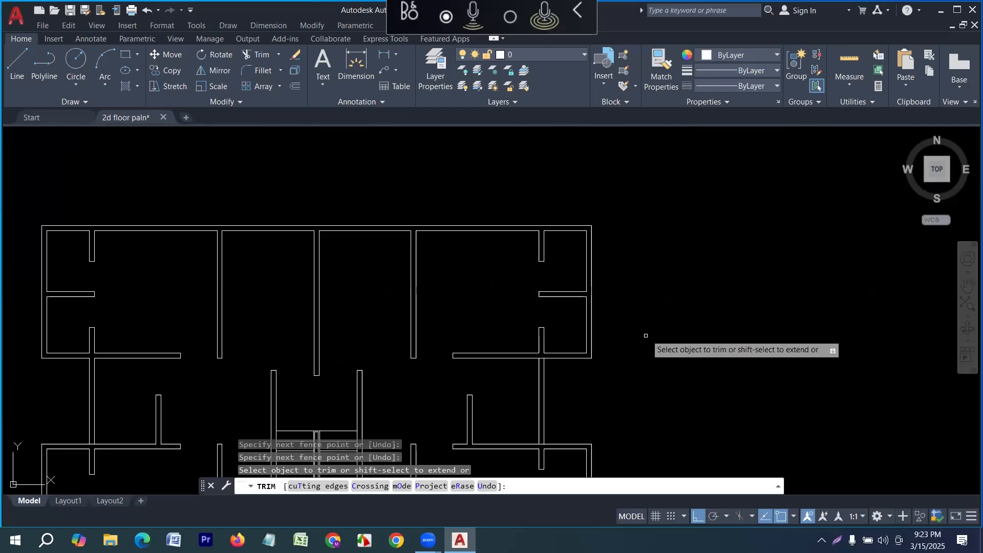
Trim the outer wall's inner line where it crosses the end of the upper-right extension's partition.
scroll(585, 286, "down", 2)
scroll(563, 357, "up", 4)
scroll(537, 333, "up", 1)
left_click_drag(544, 300, 509, 308)
scroll(547, 362, "down", 3)
scroll(569, 360, "down", 3)
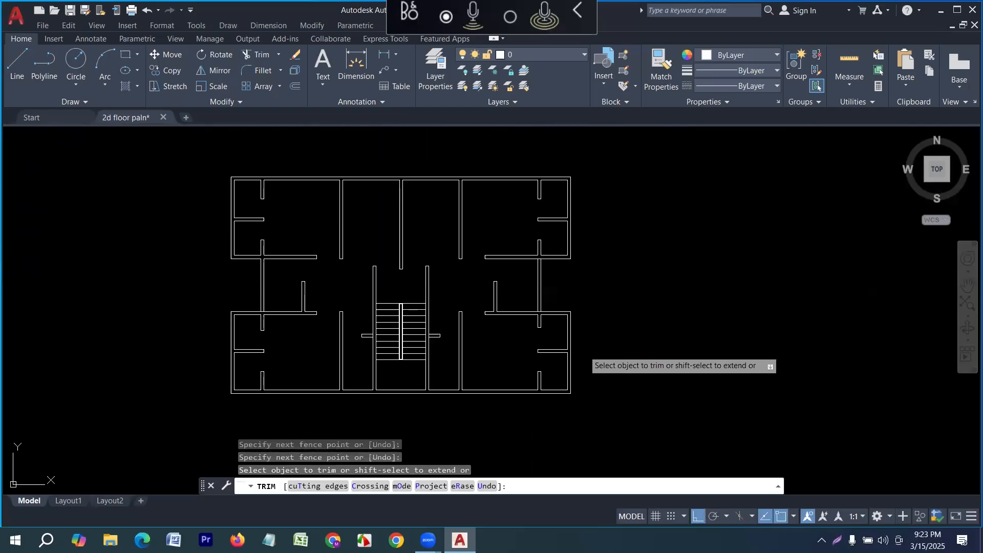
scroll(259, 334, "down", 1)
scroll(333, 272, "up", 5)
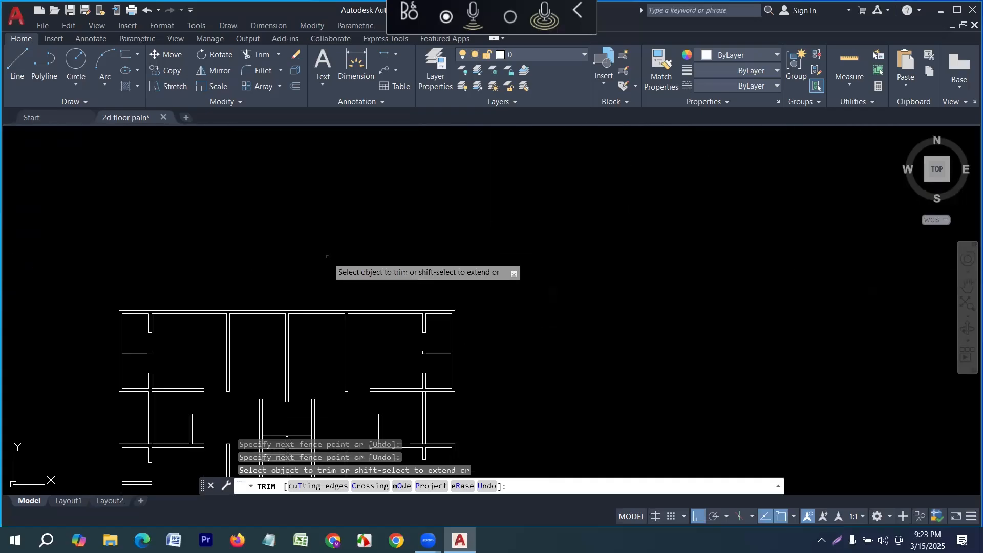
Set the drawing colour to cyan and draw a 5' by 5" rectangle in the empty space above the floor plan.
key("Escape")
middle_click_drag(309, 237, 385, 268)
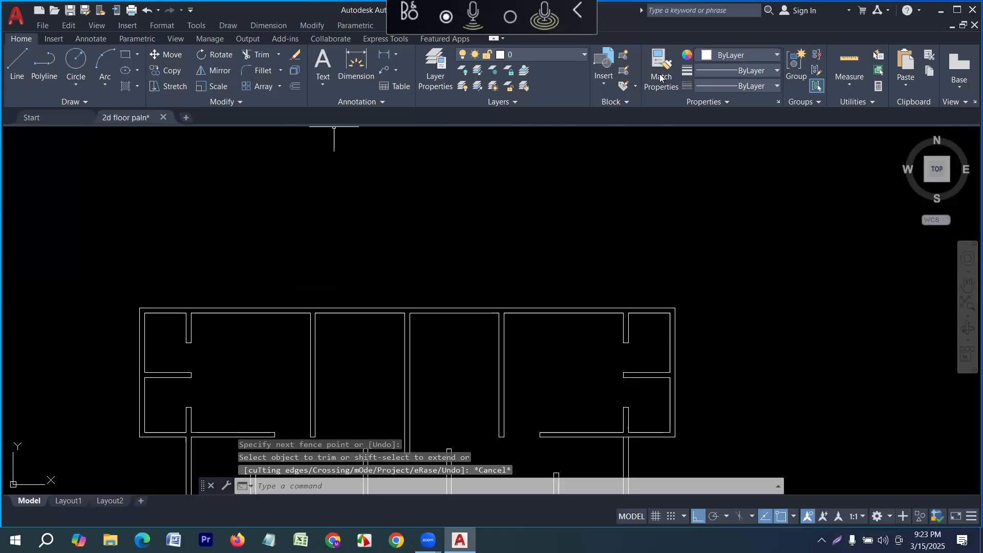
left_click(739, 55)
left_click(729, 192)
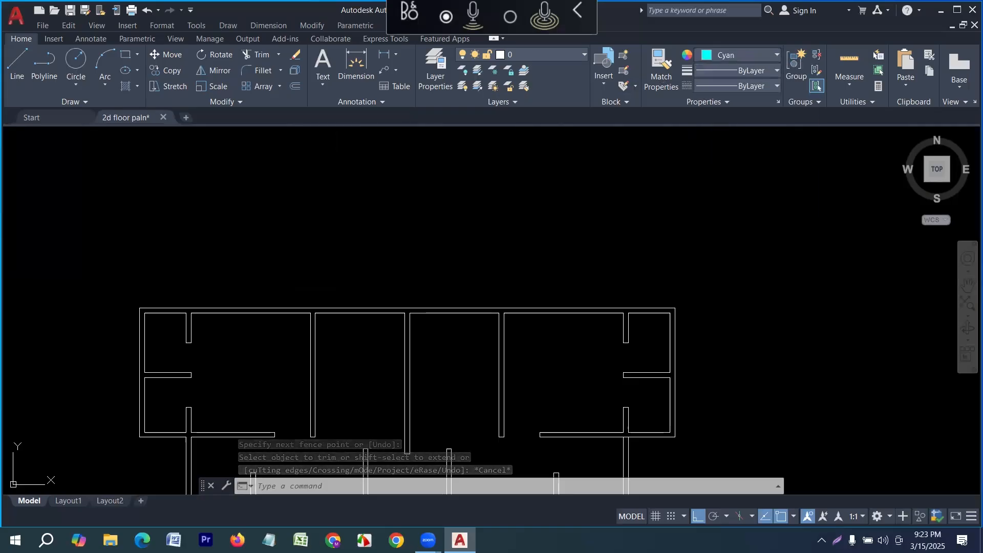
type("rec")
key("Return")
left_click(236, 218)
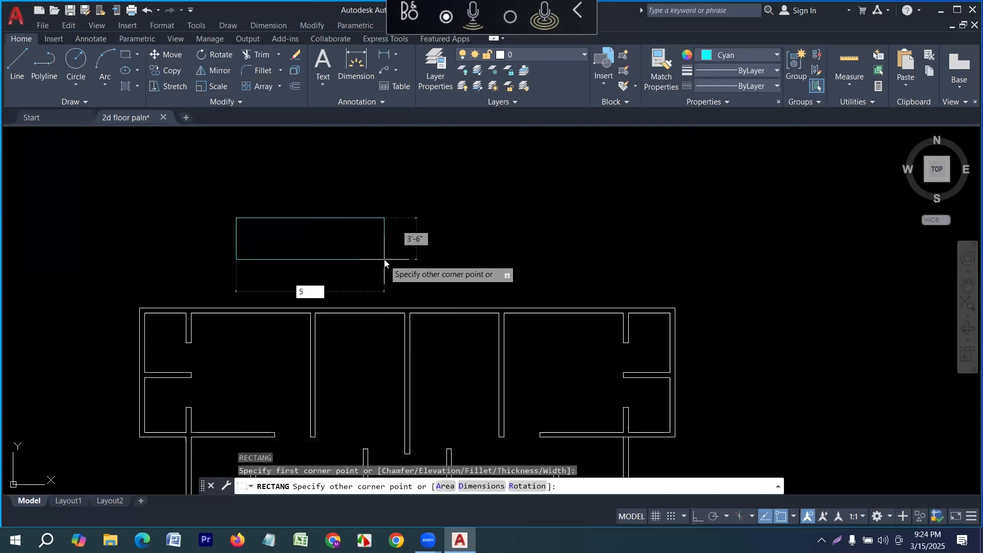
key("Tab")
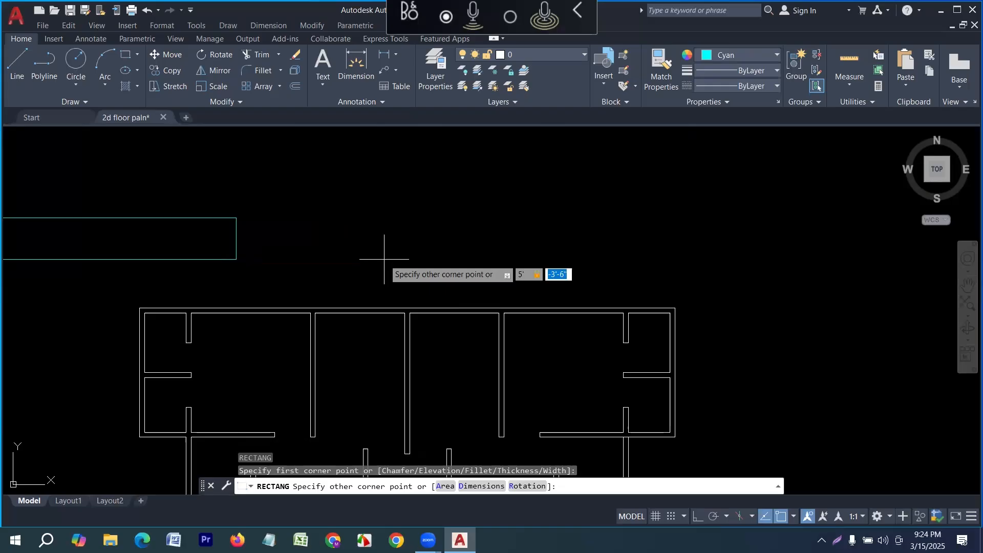
type("5")
key("Return")
Draw a second rectangle, 3' by 5", above the plan beside the 5' one.
key("Return")
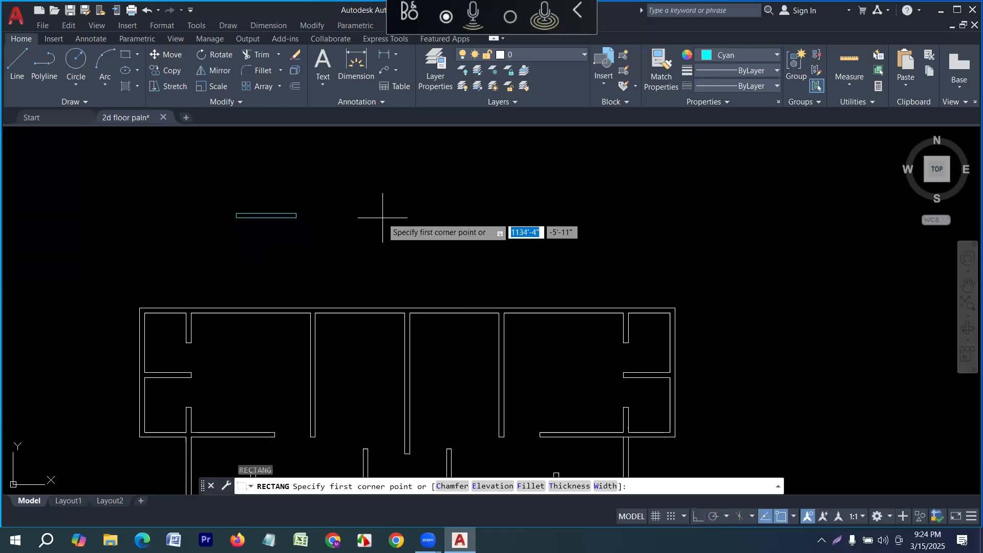
left_click(384, 213)
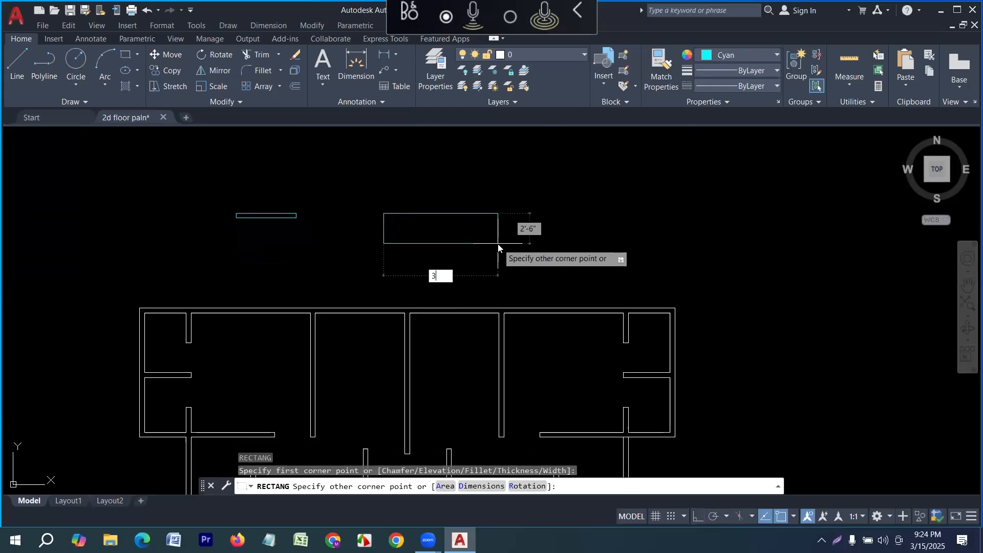
key("Tab")
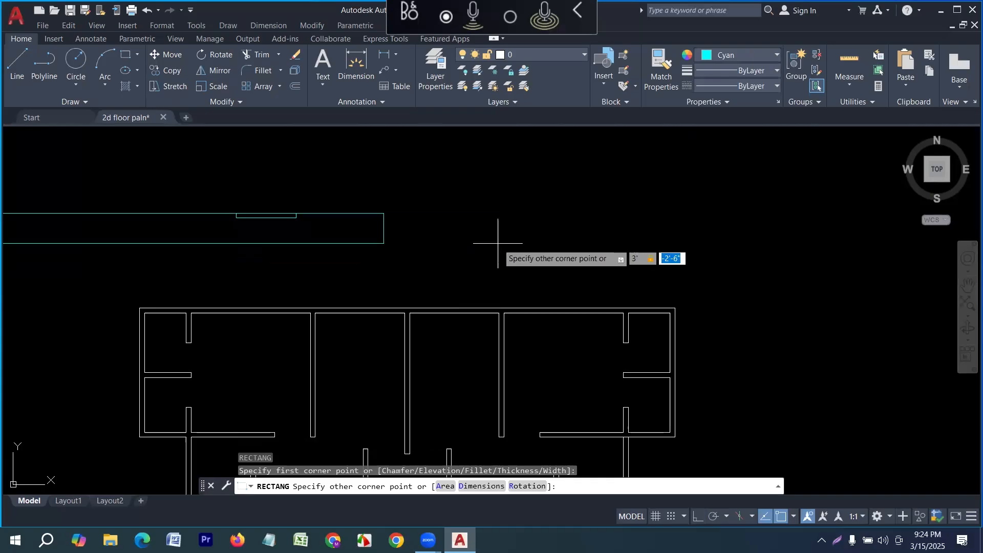
type("5")
key("Return")
Draw a third rectangle, 2' by 5", above the plan beside the 3' one.
key("Return")
left_click(462, 200)
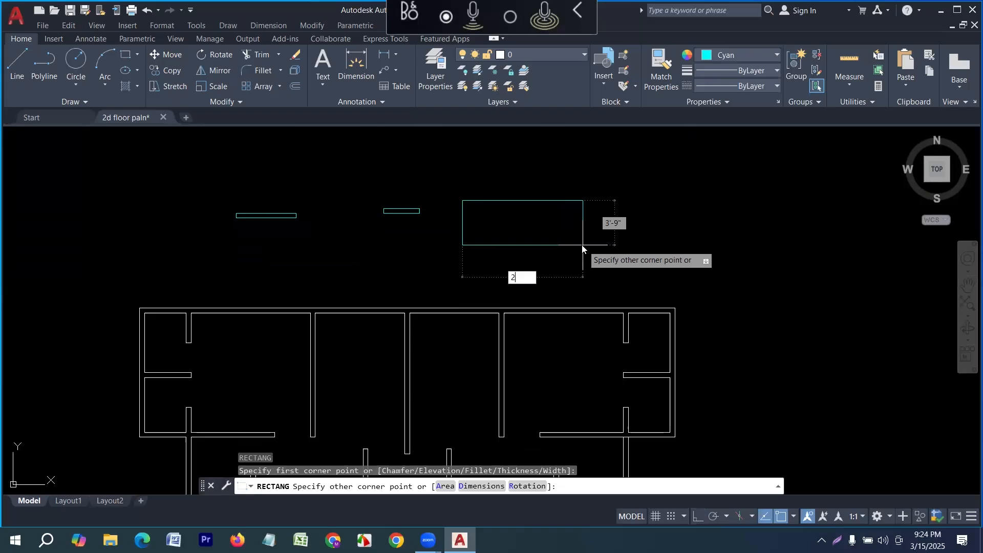
type("2")
key("Tab")
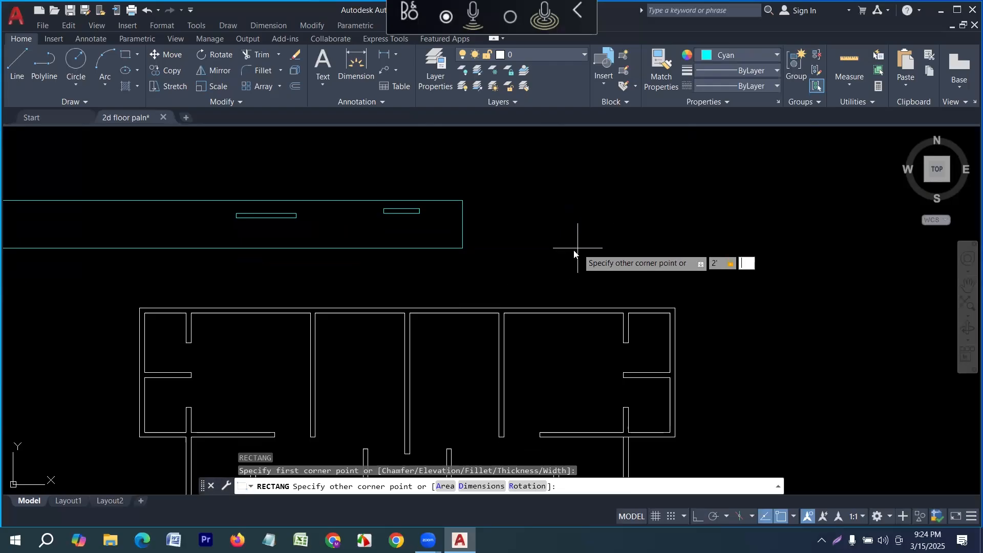
type("5")
key("Return")
key("Escape")
key("Escape")
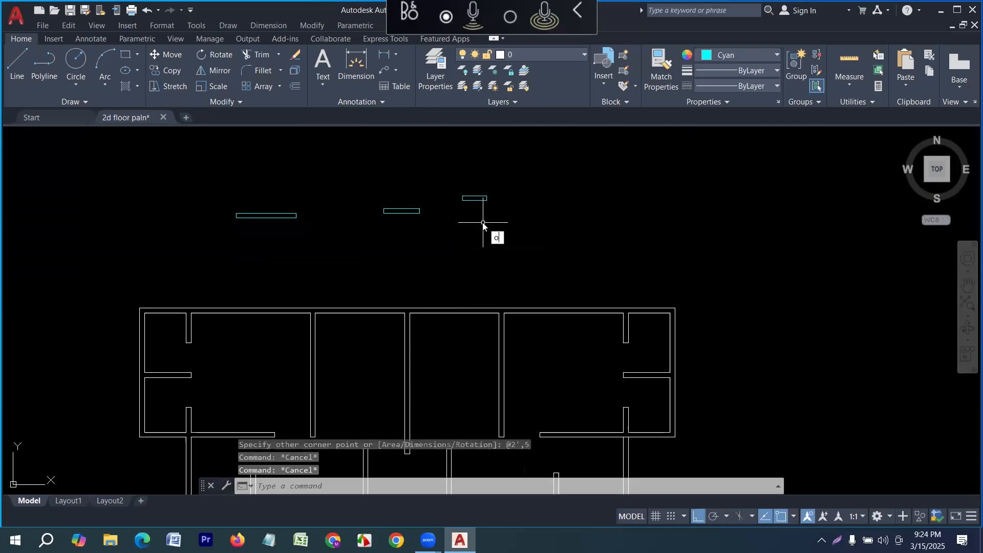
Offset the 5' and 3' rectangles inward by 2" to form window symbols.
key("Return")
key("Return")
scroll(285, 207, "up", 5)
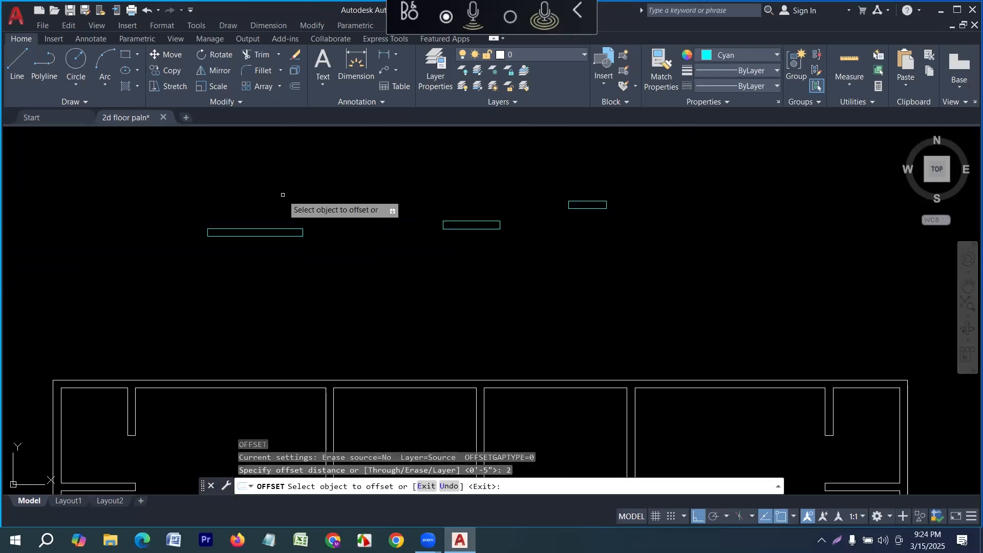
left_click(254, 288)
left_click(248, 276)
scroll(220, 294, "down", 6)
scroll(360, 293, "up", 6)
left_click(355, 286)
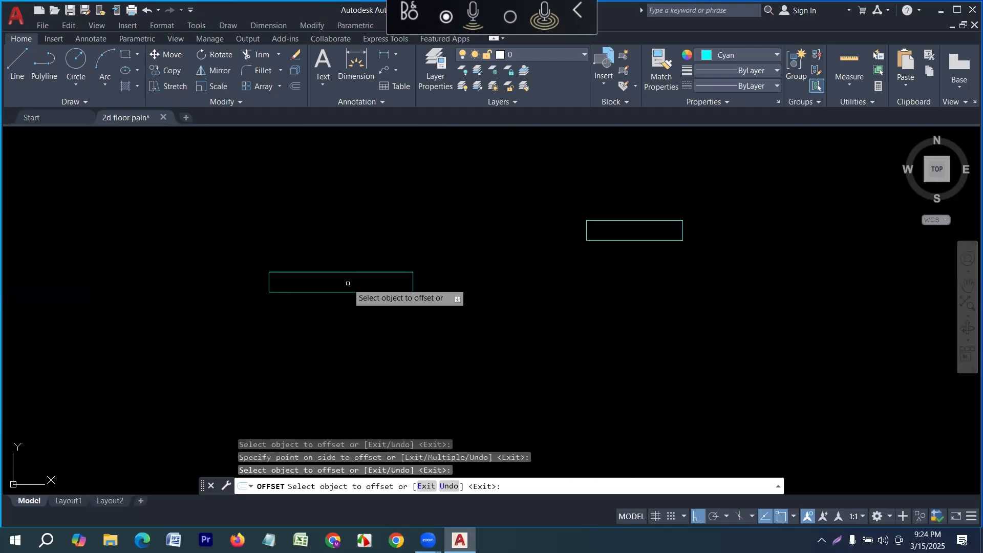
left_click(346, 290)
left_click(340, 281)
Offset the 2' rectangle inward by 2" and delete the stray outline around its outside.
scroll(399, 279, "down", 2)
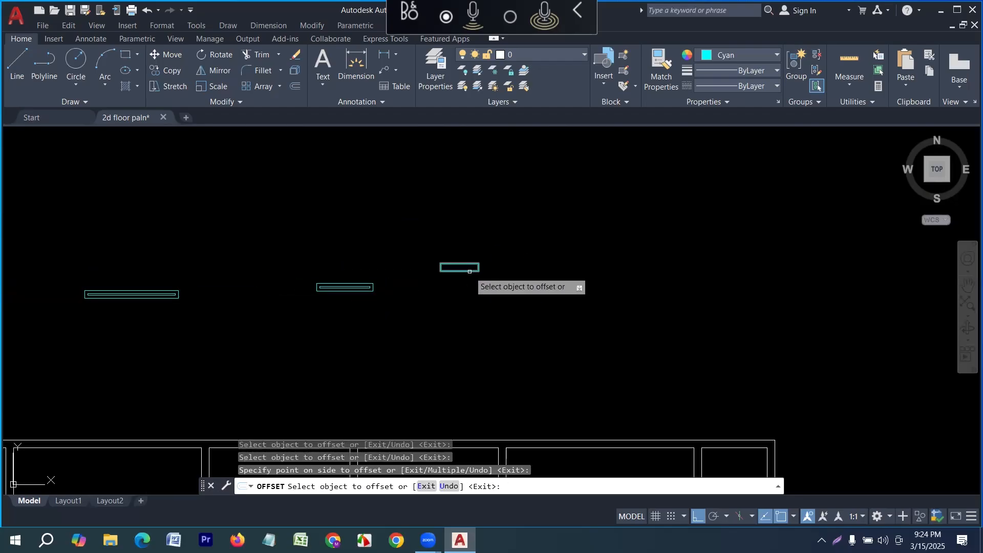
left_click(470, 272)
left_click(468, 267)
scroll(480, 268, "down", 2)
scroll(488, 270, "up", 2)
left_click(490, 271)
scroll(479, 258, "up", 3)
left_click(476, 254)
key("Escape")
left_click(525, 305)
left_click(497, 283)
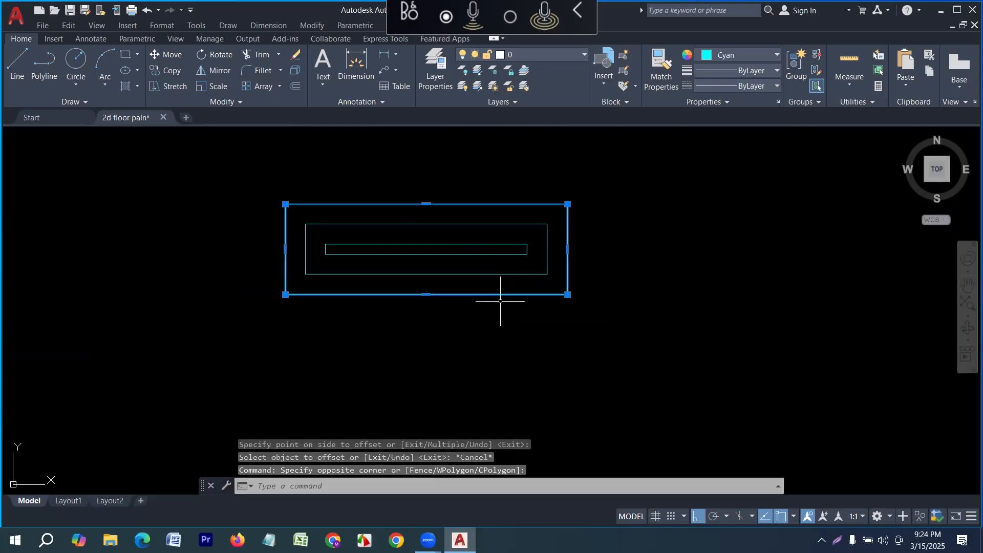
key("Delete")
Copy the 5' window from its centre into the top outer wall, at the midpoint of the large upper-left room.
scroll(506, 294, "down", 5)
scroll(418, 292, "down", 4)
scroll(378, 323, "up", 4)
left_click(351, 285)
left_click(245, 239)
type("cp")
key("Return")
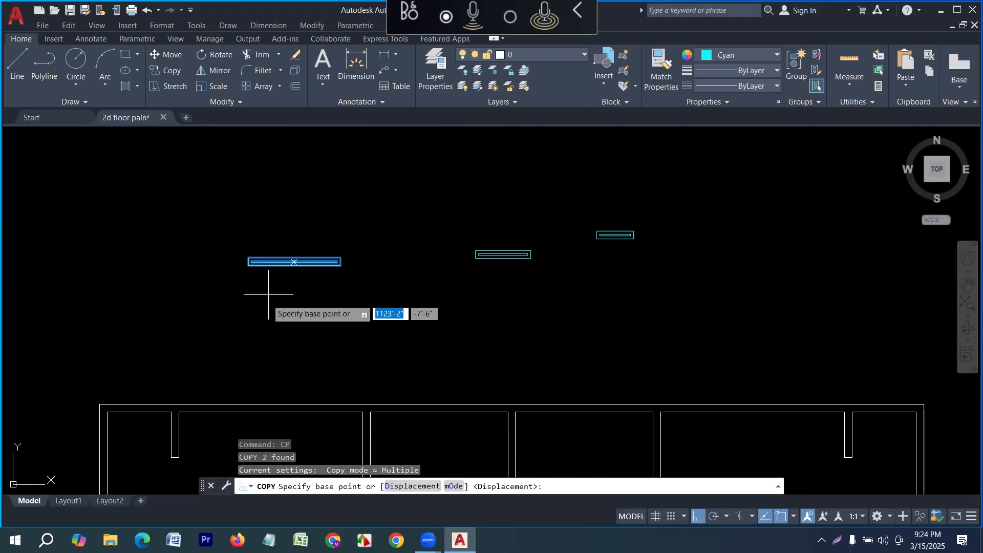
left_click(295, 262)
middle_click_drag(266, 410, 259, 317)
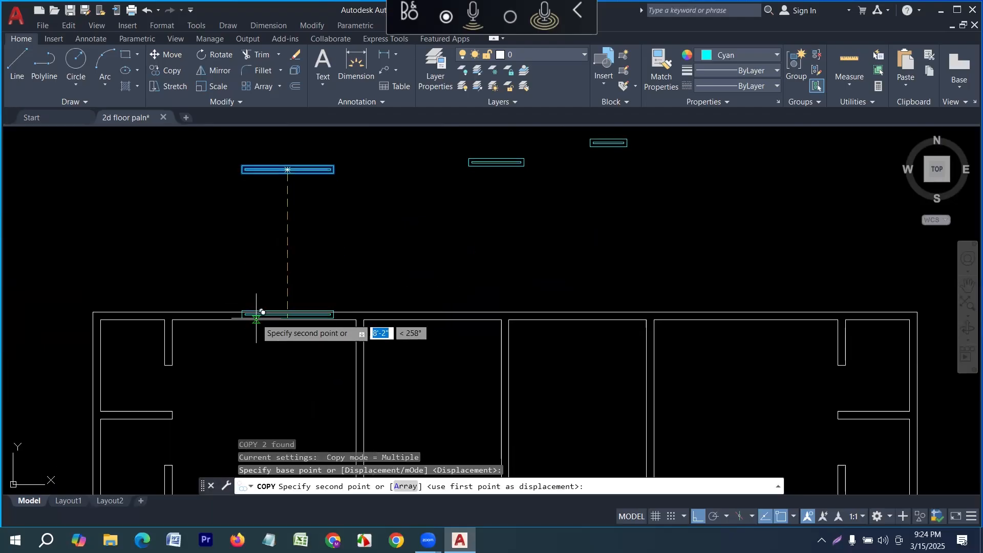
left_click(264, 318)
Place another copy of the 5' window in the top outer wall, at the midpoint of the large upper-right room.
scroll(234, 336, "down", 3)
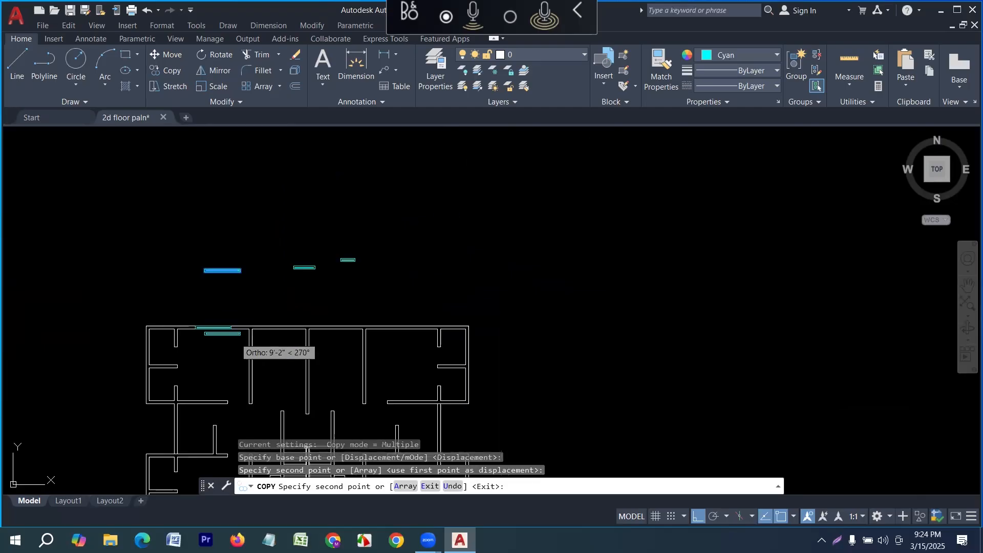
scroll(407, 349, "up", 4)
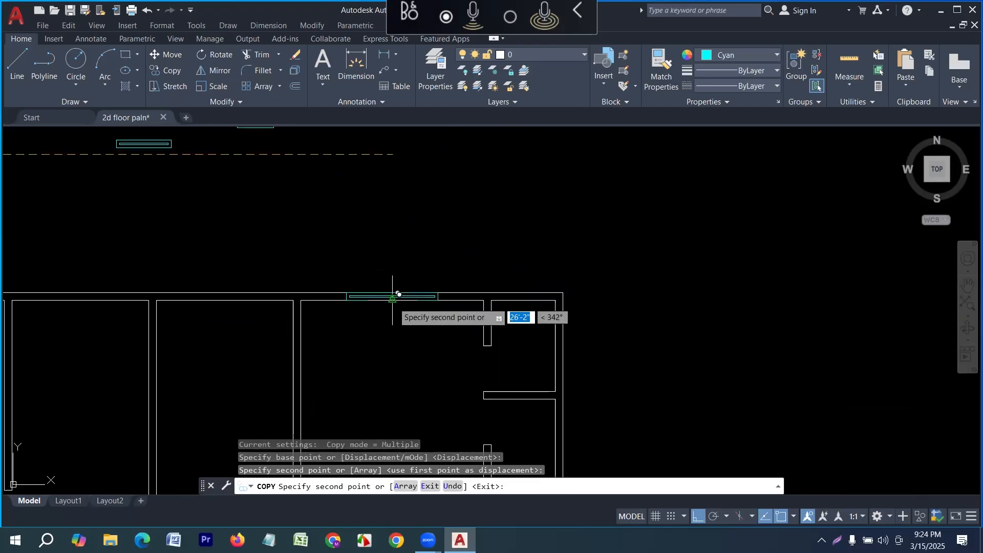
left_click(393, 298)
scroll(393, 297, "down", 3)
key("Escape")
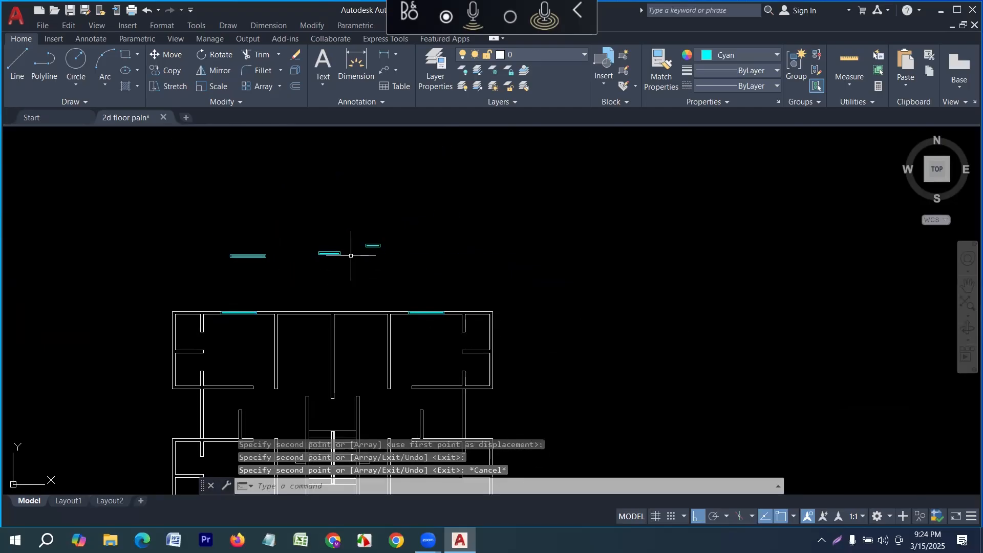
scroll(344, 275, "up", 4)
left_click(351, 270)
left_click(239, 222)
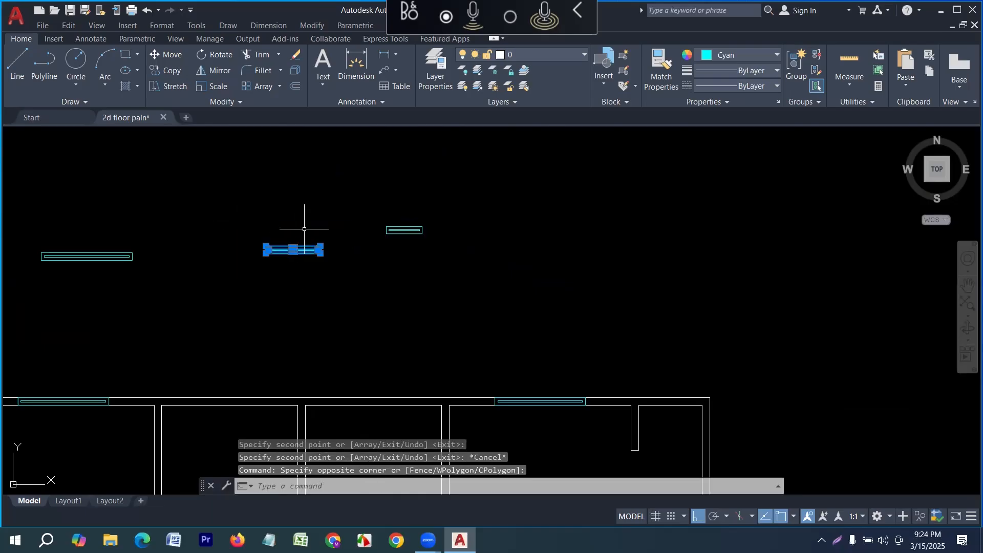
scroll(304, 228, "down", 2)
mouse_move(314, 243)
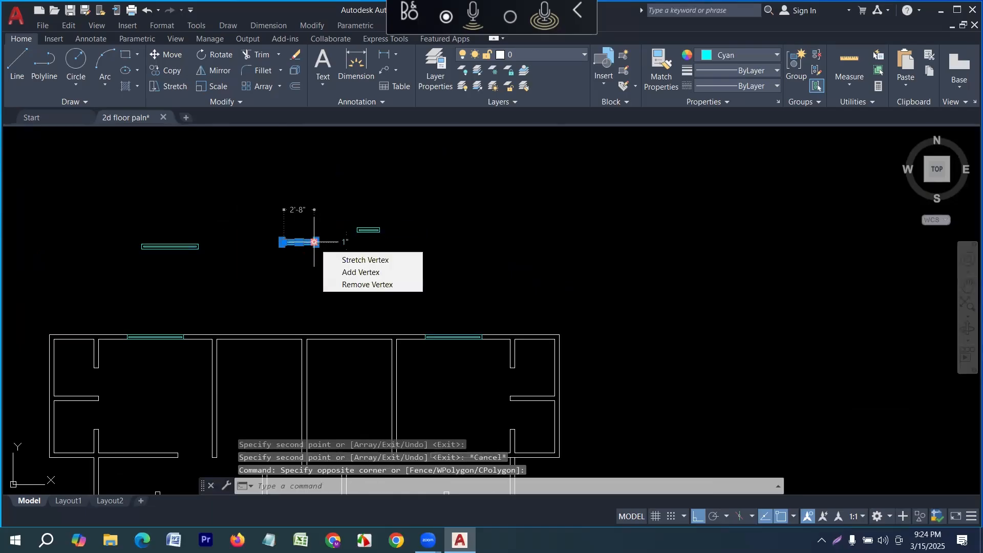
key("Escape")
Copy the 3' window from its centre into the top outer wall, at the midpoint of each of the two middle rooms.
left_click(328, 254)
left_click(264, 223)
type("p")
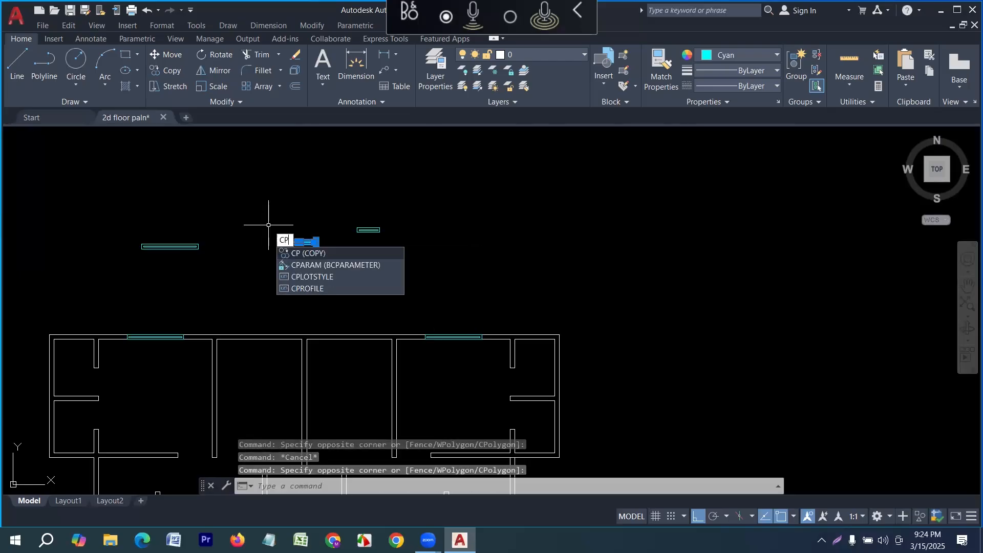
key("Return")
scroll(300, 231, "up", 2)
left_click(297, 236)
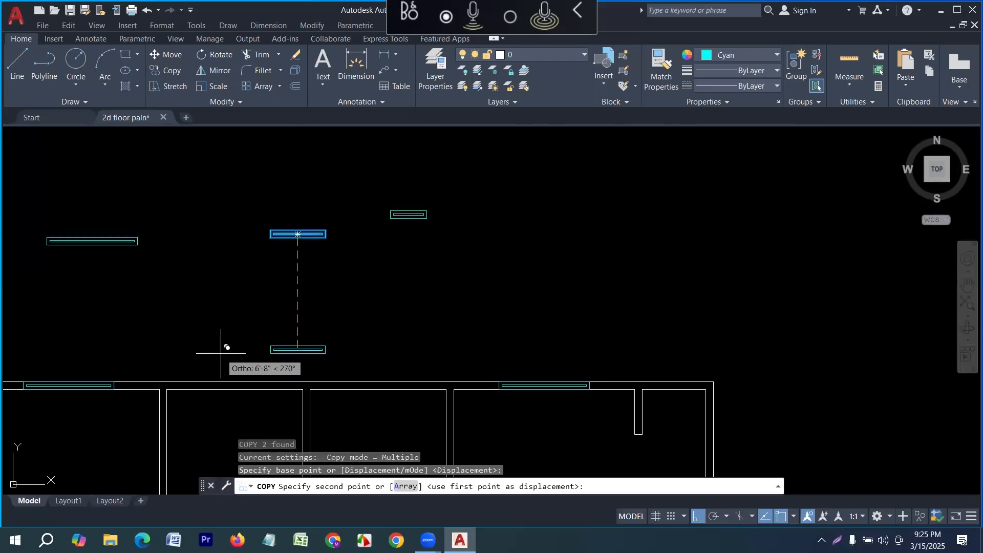
left_click(234, 385)
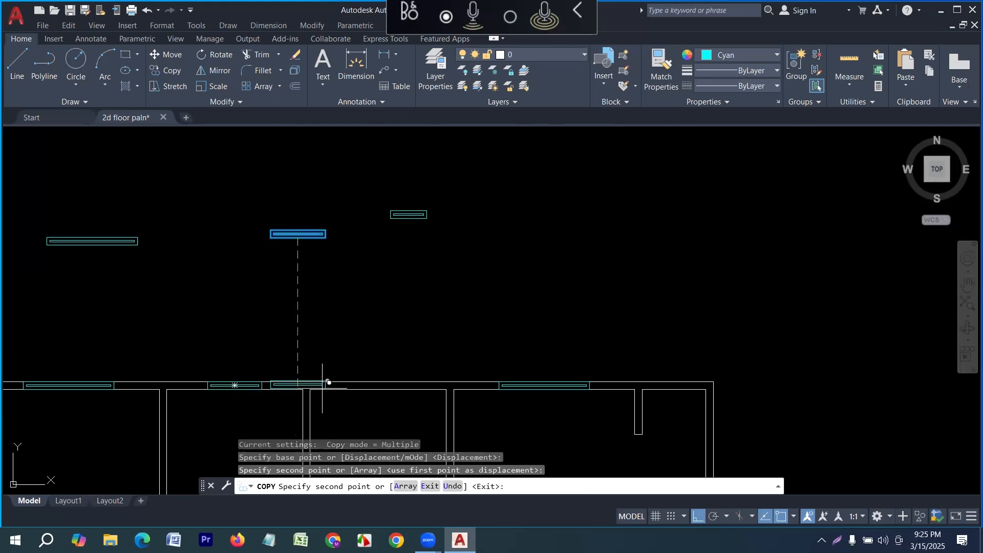
left_click(378, 386)
scroll(385, 220, "down", 4)
scroll(389, 220, "up", 2)
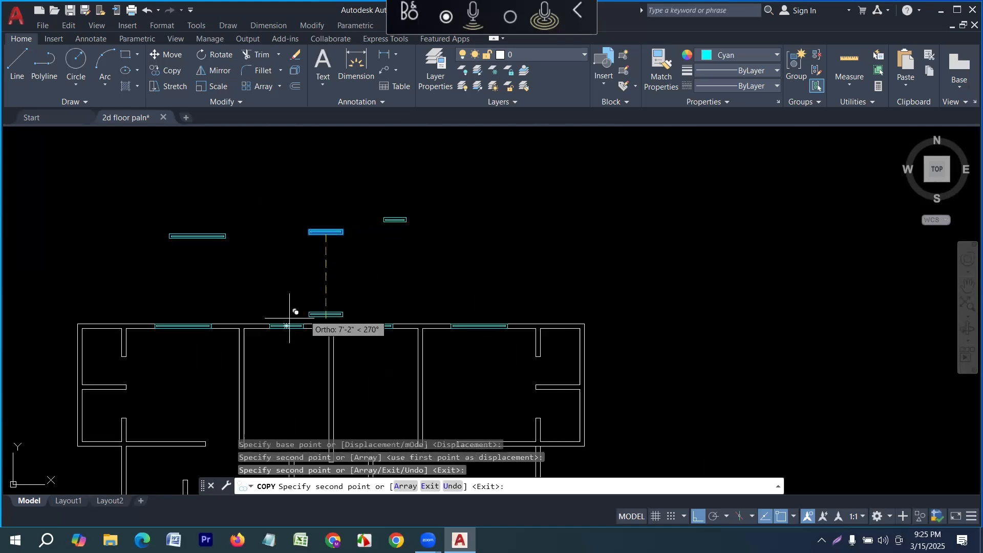
scroll(307, 324, "up", 2)
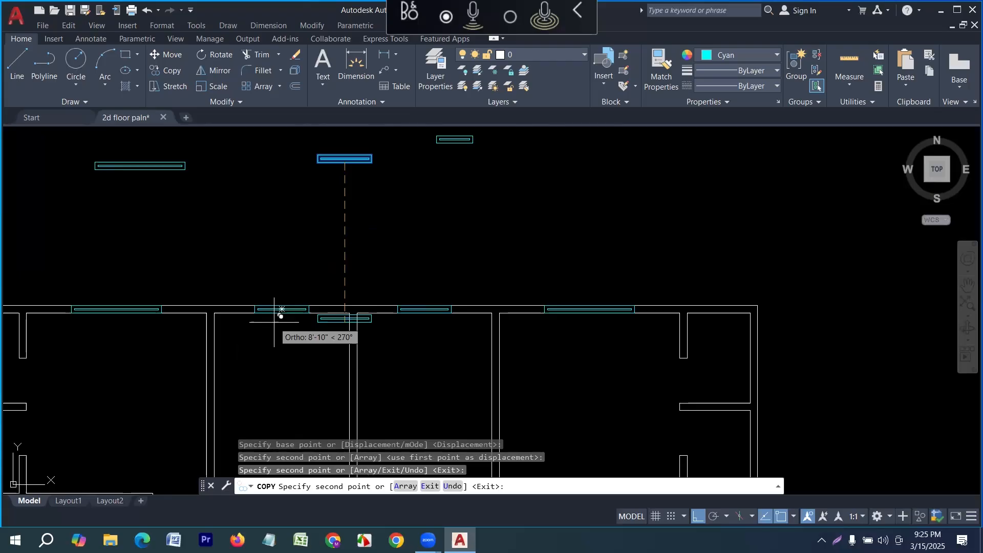
scroll(281, 309, "down", 2)
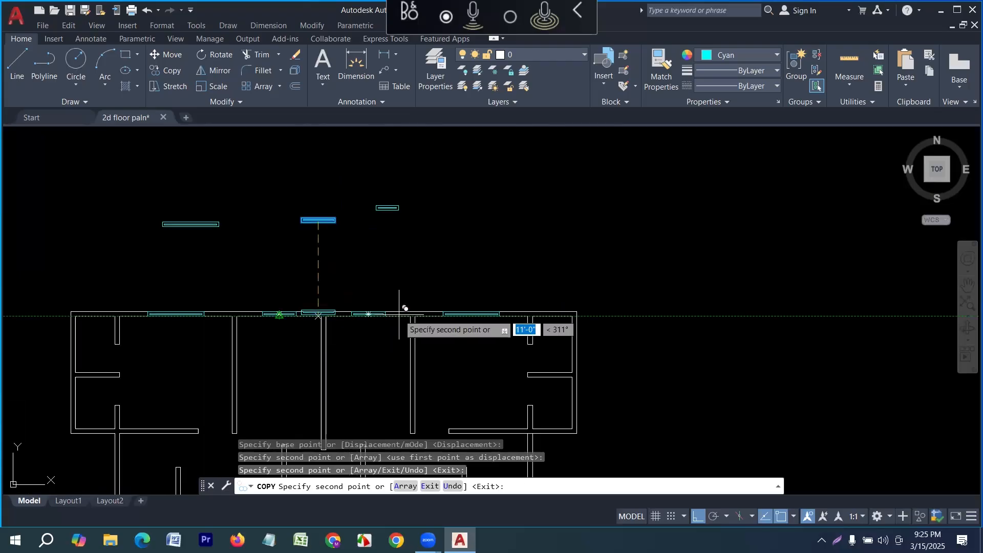
key("Escape")
middle_click_drag(431, 280, 401, 239)
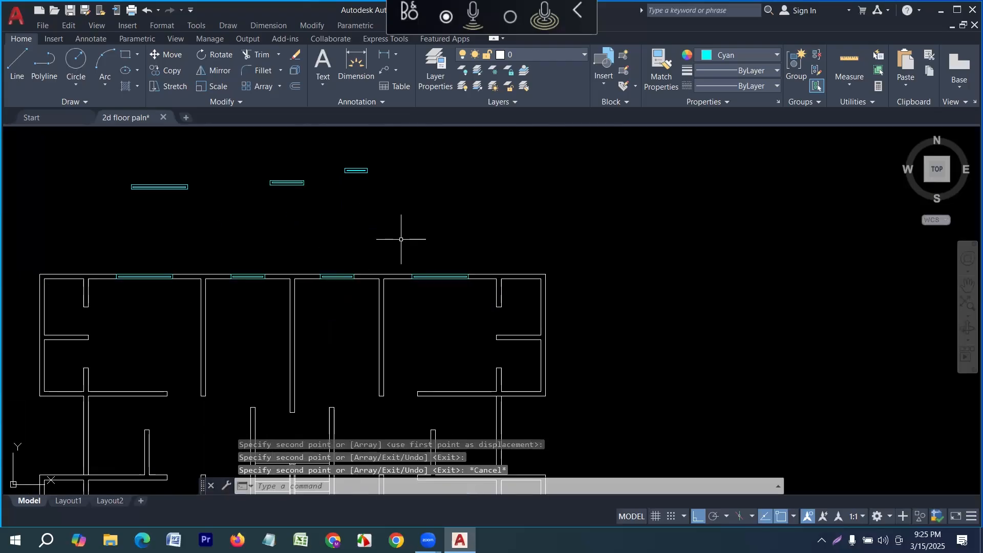
middle_click_drag(360, 299, 358, 268)
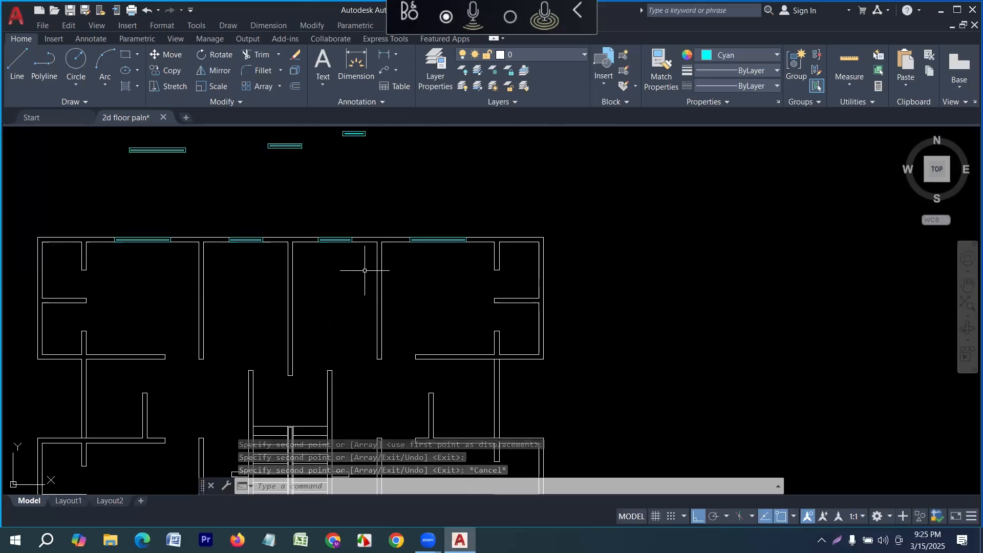
scroll(362, 298, "down", 5)
scroll(383, 312, "up", 3)
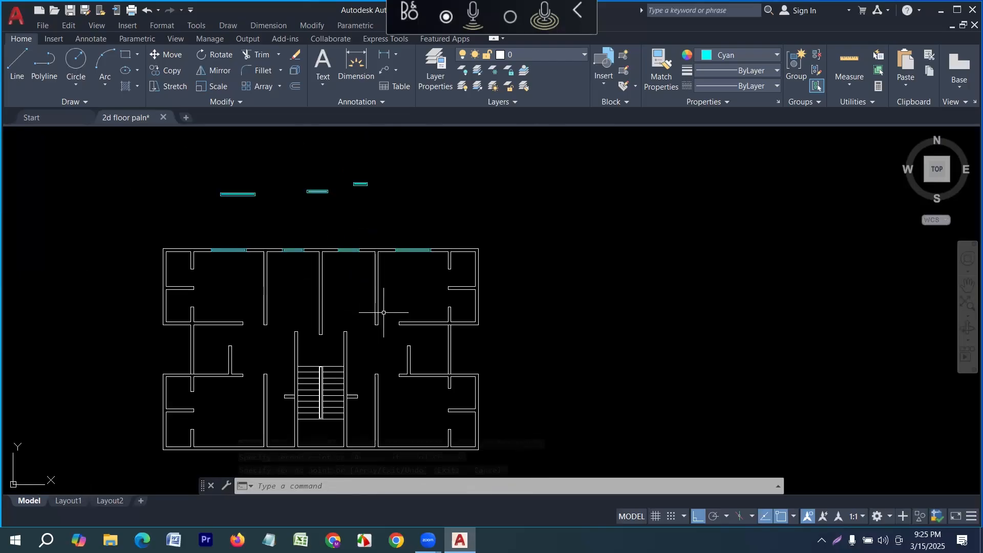
scroll(339, 244, "up", 4)
scroll(243, 255, "down", 4)
Copy the loose 5' window horizontally to the empty space beyond the 2' window above the plan.
scroll(296, 220, "up", 1)
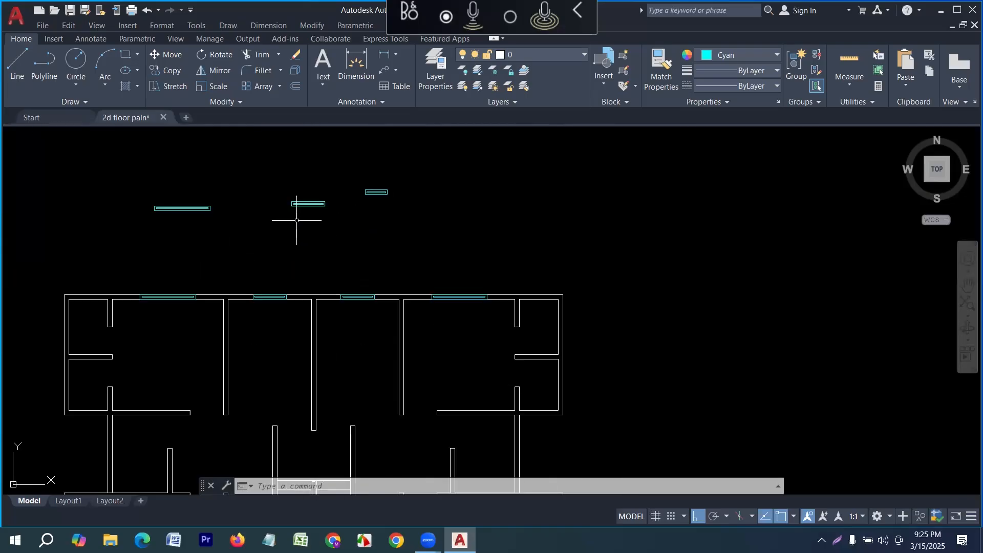
left_click(244, 235)
left_click(121, 182)
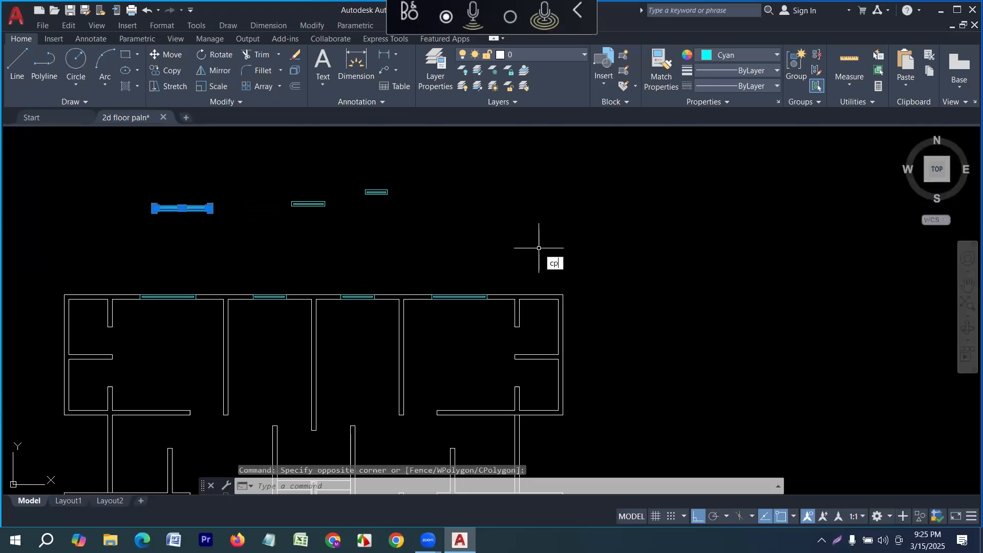
key("Return")
left_click(209, 209)
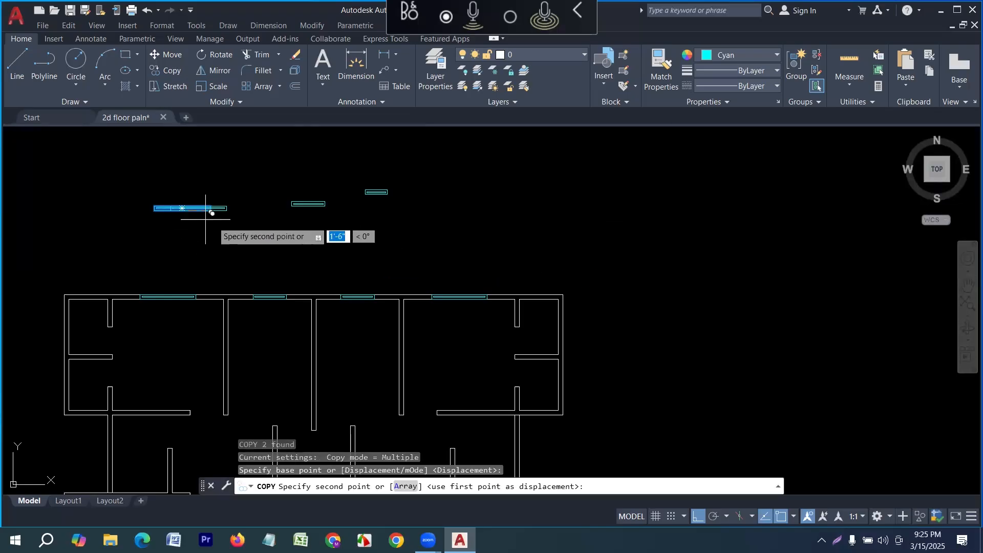
left_click(492, 235)
key("Escape")
Rotate the new loose copy of the 5' window by 270° so that it stands vertical.
left_click(512, 228)
left_click(428, 177)
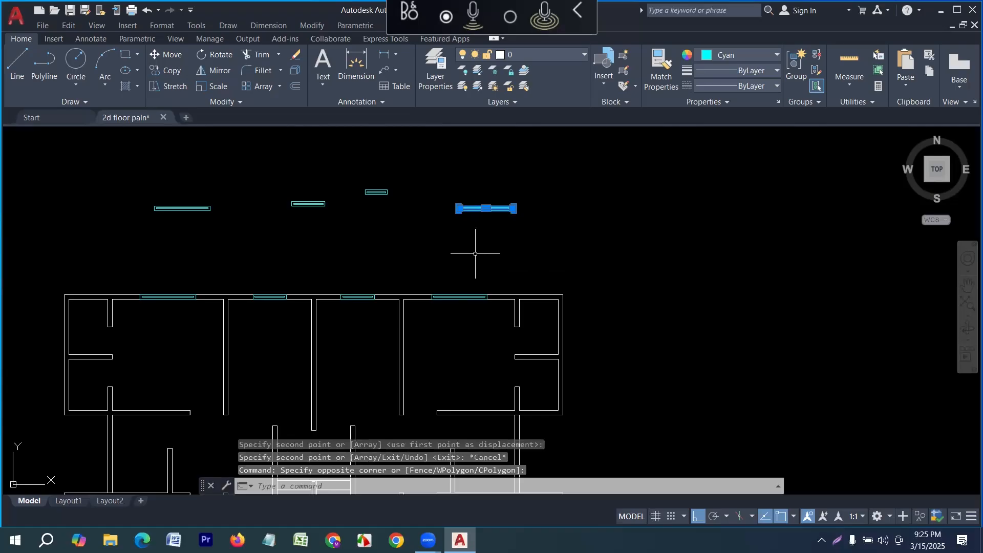
type("o")
key("Return")
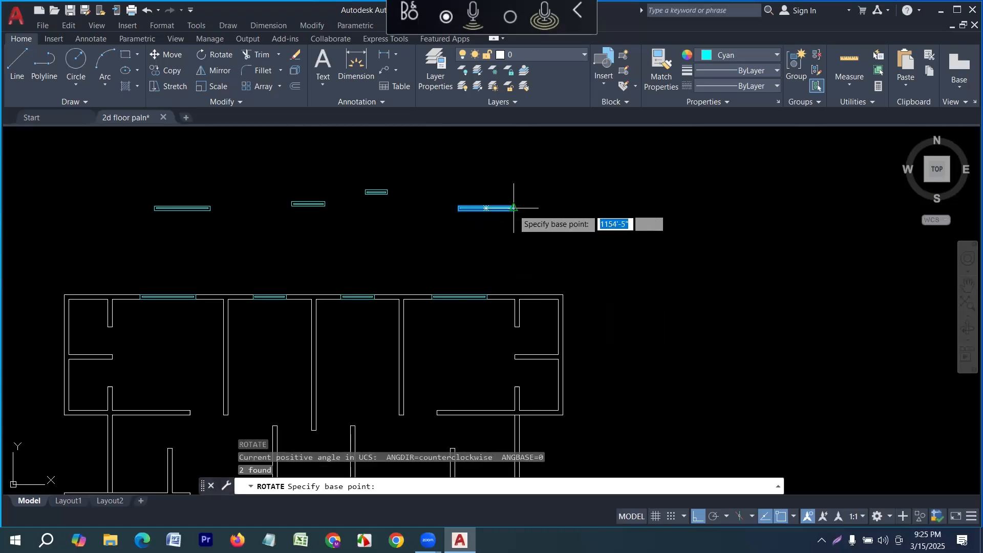
left_click(485, 208)
key("Escape")
Copy the horizontal 5' window from its centre into the bottom outer wall, at the midpoint of the large lower-left room.
scroll(514, 244, "down", 4)
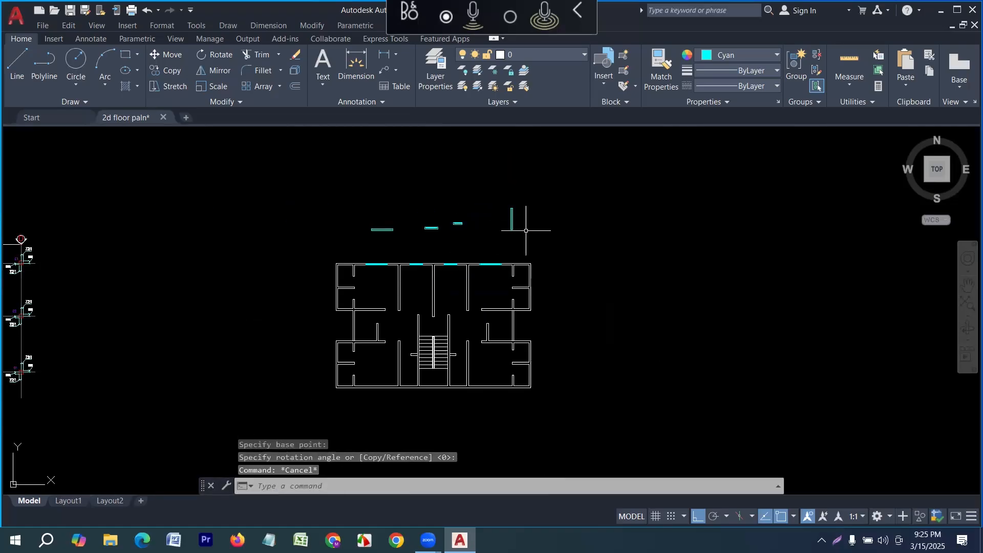
scroll(509, 248, "up", 1)
scroll(508, 254, "down", 1)
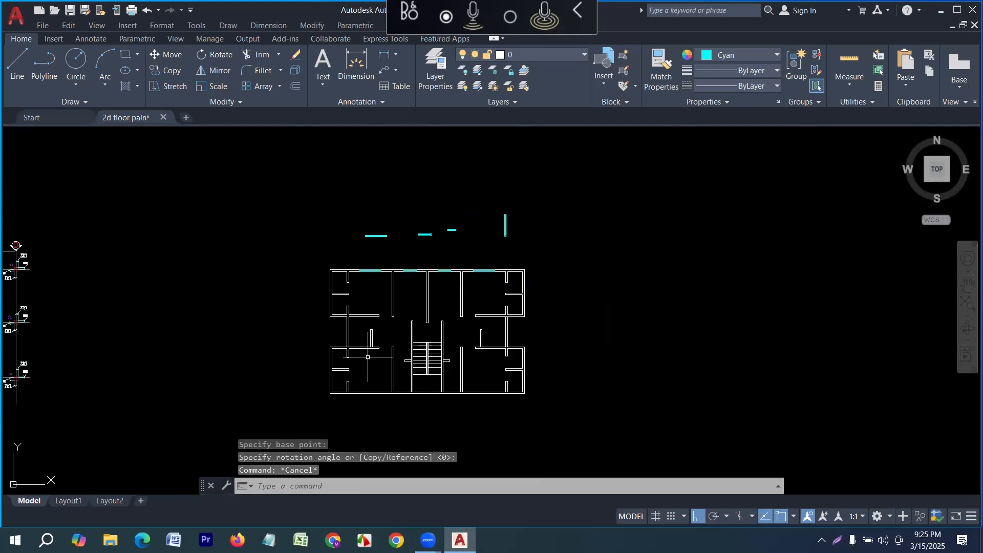
scroll(368, 357, "up", 2)
middle_click_drag(420, 319, 413, 348)
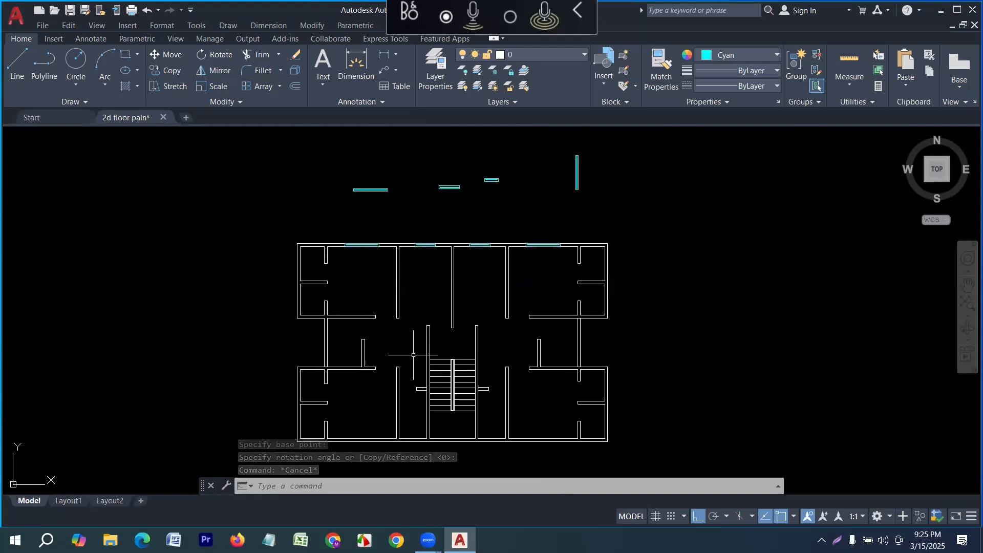
middle_click_drag(343, 317, 343, 346)
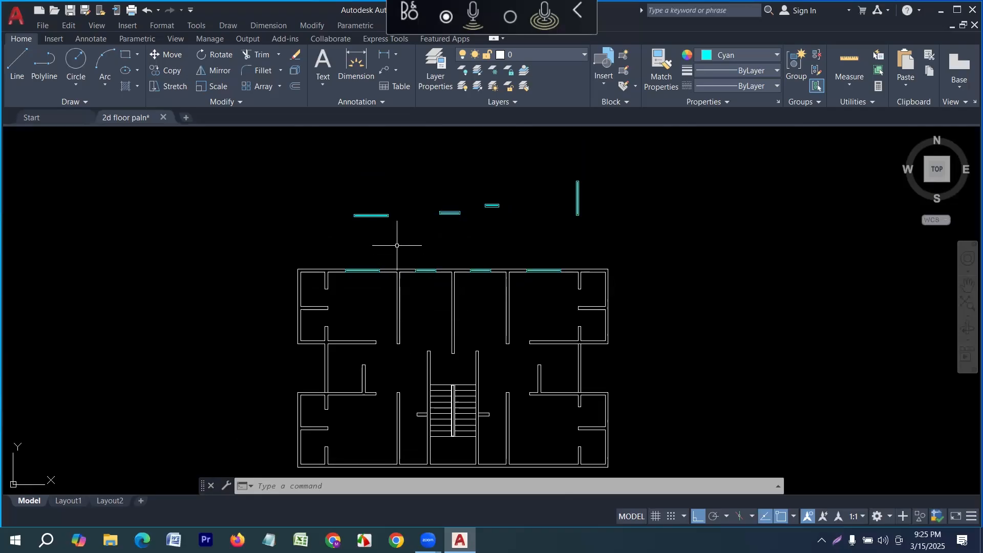
left_click(333, 202)
type("cp")
key("Return")
scroll(354, 223, "down", 2)
scroll(353, 224, "up", 6)
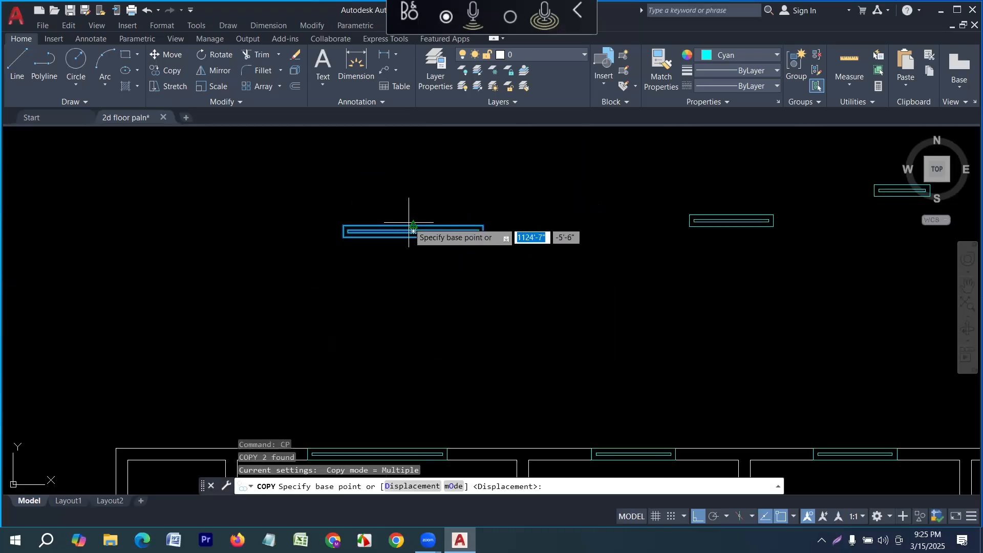
left_click(413, 230)
scroll(405, 215, "down", 3)
scroll(392, 348, "up", 5)
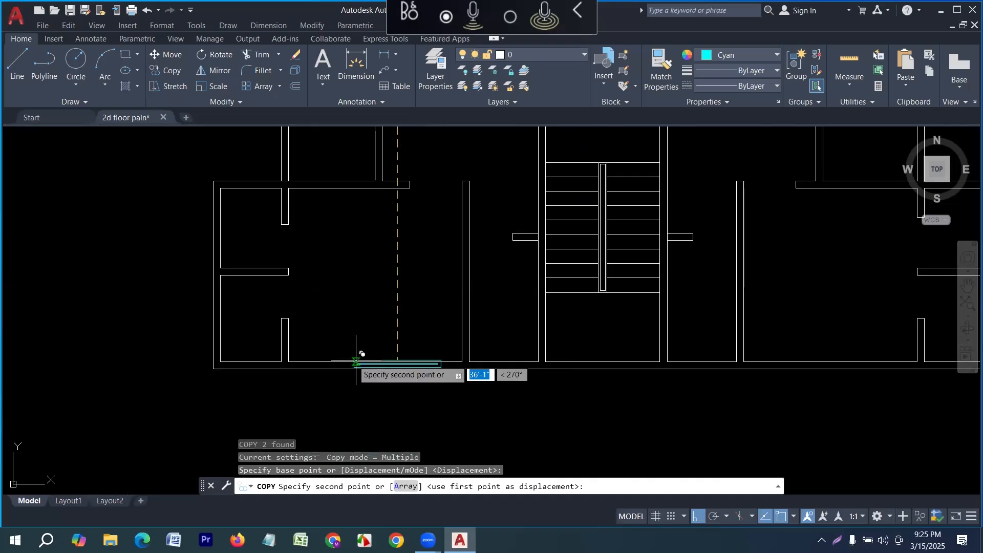
left_click(375, 363)
Place further copies of the 5' window in the bottom outer wall, at the midpoints of the staircase bay and the large lower-right room.
scroll(340, 340, "down", 6)
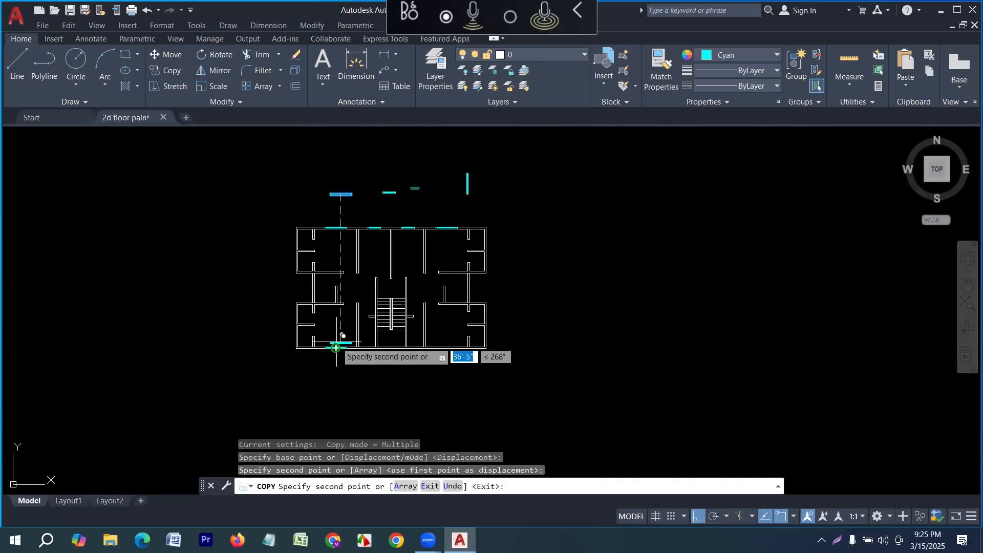
scroll(401, 329, "up", 6)
left_click(361, 374)
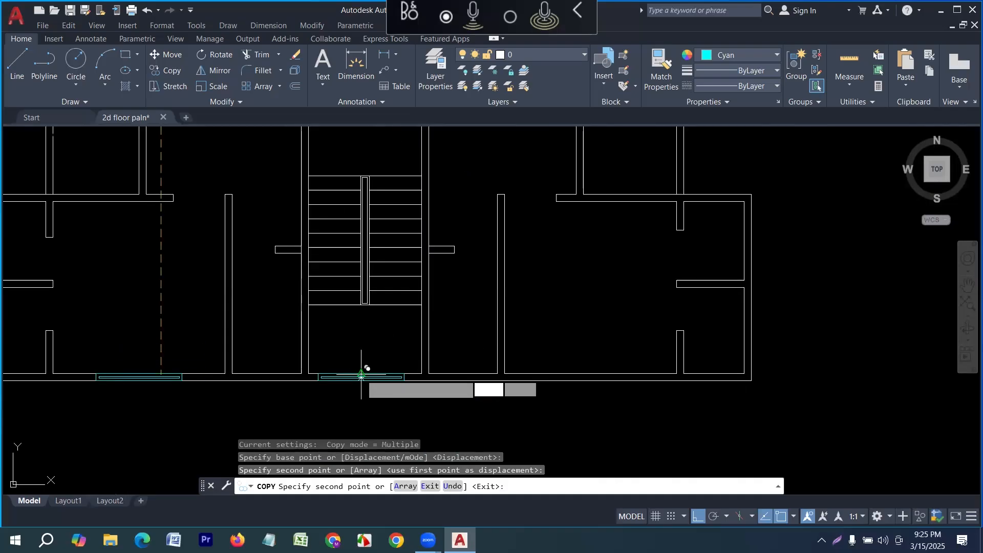
scroll(348, 382, "down", 4)
scroll(411, 387, "up", 4)
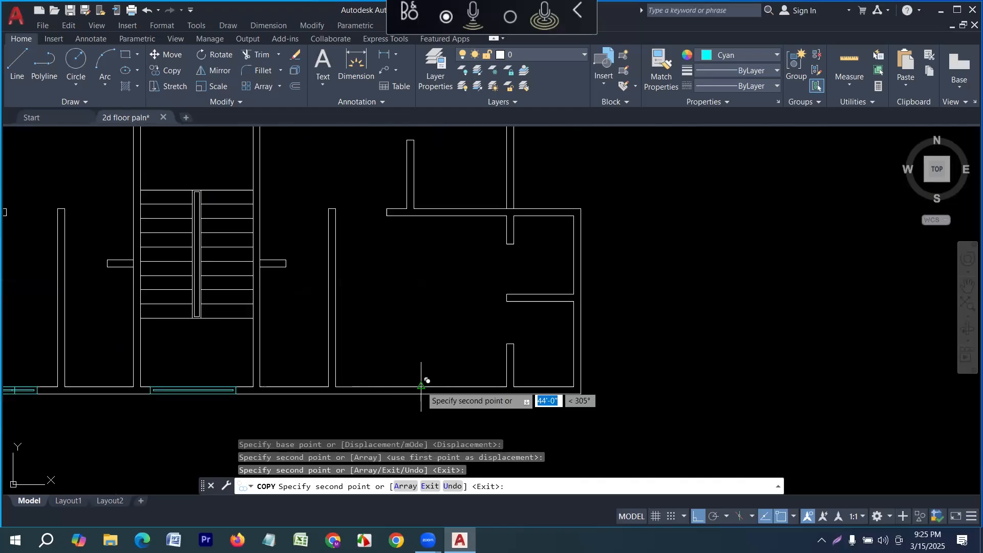
left_click(411, 387)
scroll(409, 379, "down", 5)
key("Escape")
Copy the 2' window from its centre into the bottom outer wall, at the midpoint of the narrow room left of the staircase.
scroll(412, 361, "up", 6)
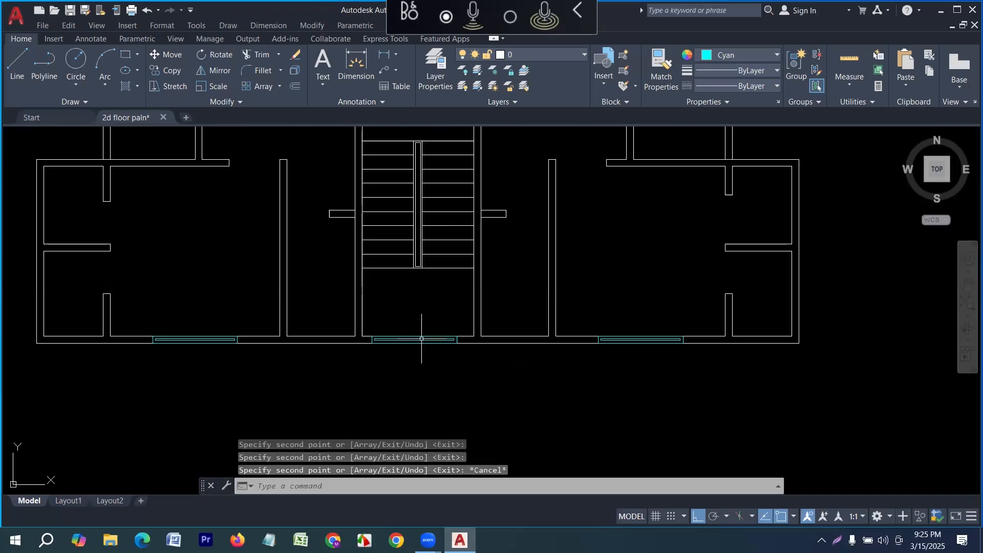
scroll(358, 347, "down", 6)
scroll(366, 205, "up", 4)
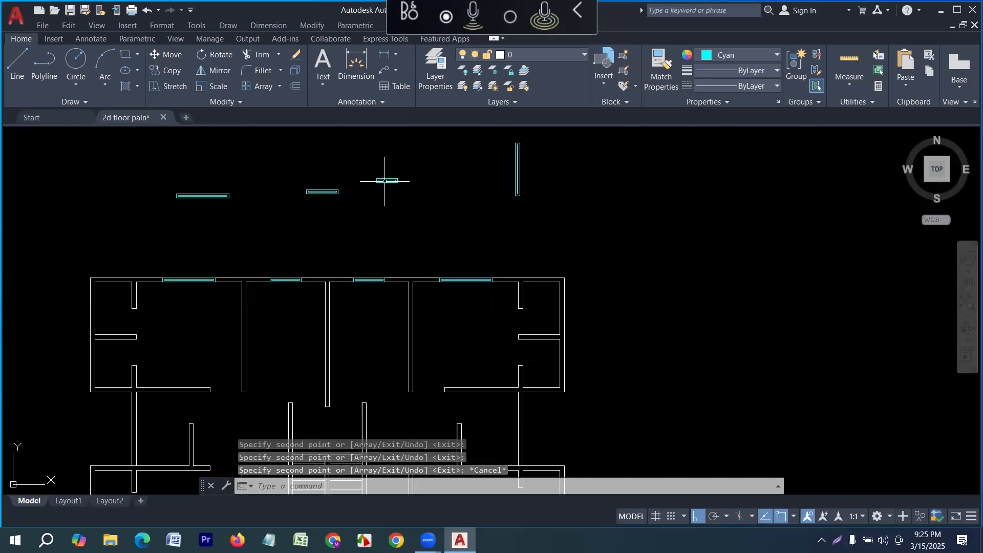
left_click(370, 160)
type("cp")
key("Return")
scroll(379, 181, "up", 3)
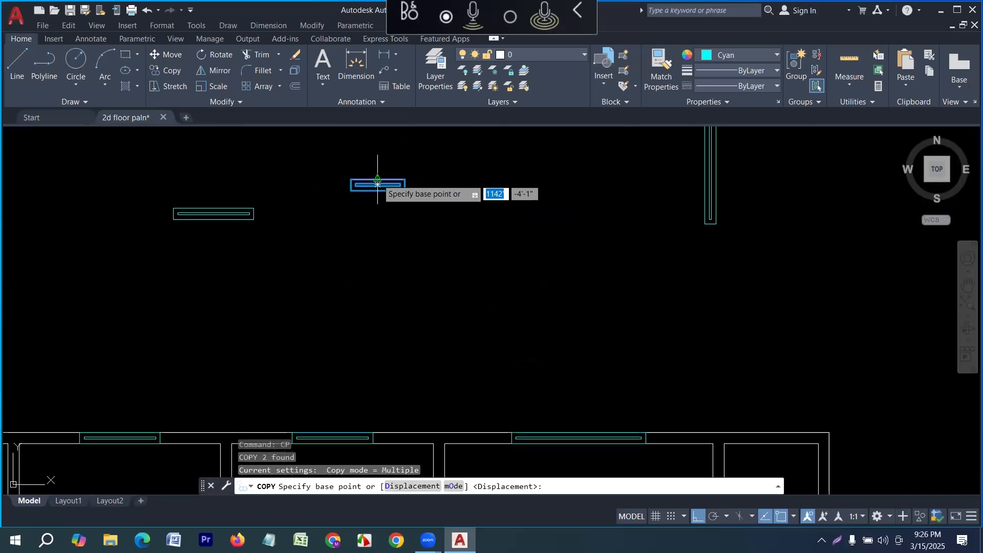
left_click(378, 182)
scroll(378, 183, "down", 4)
middle_click_drag(329, 351, 343, 269)
scroll(316, 323, "up", 4)
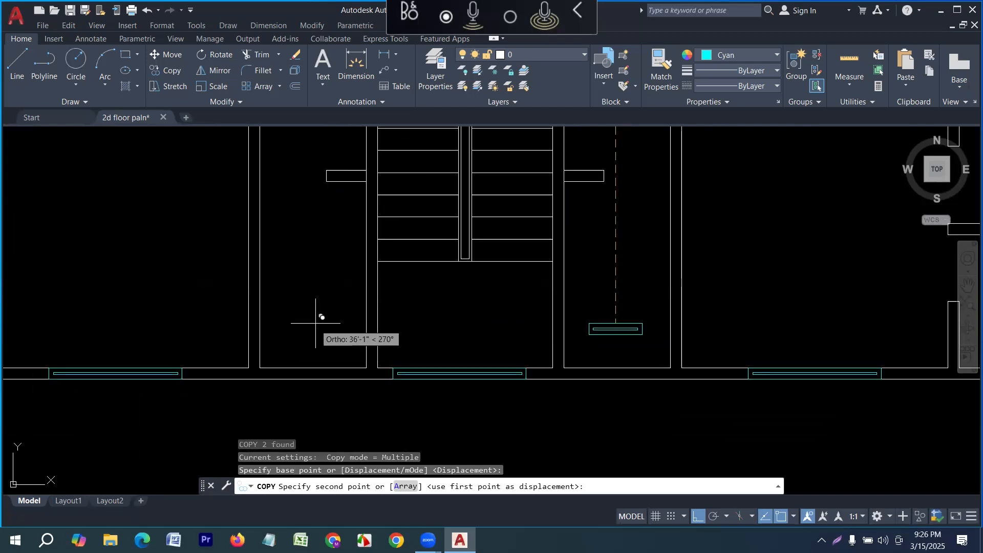
left_click(313, 365)
Place another copy of the 2' window in the bottom outer wall, at the midpoint of the narrow room right of the staircase.
scroll(312, 376, "down", 5)
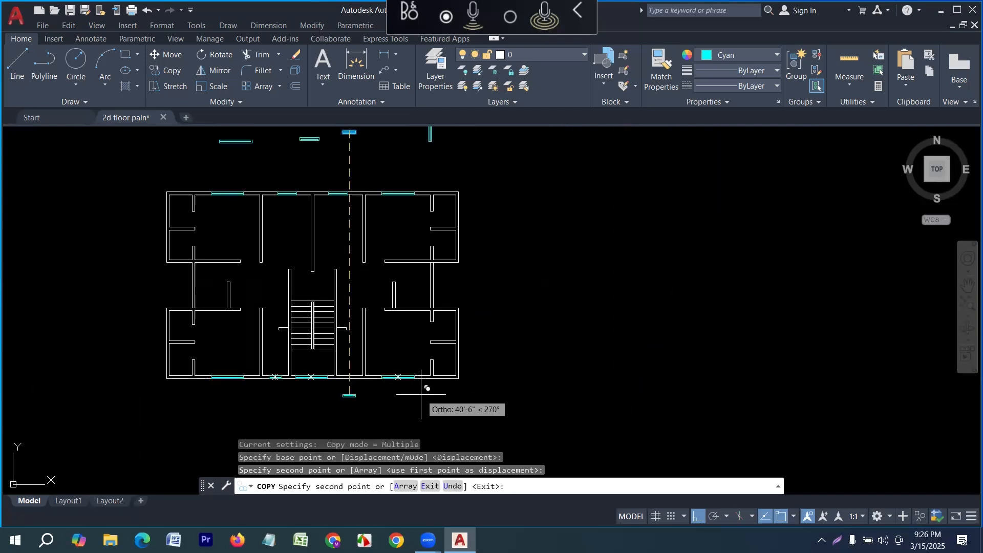
scroll(353, 379, "up", 5)
left_click(325, 350)
scroll(398, 361, "down", 7)
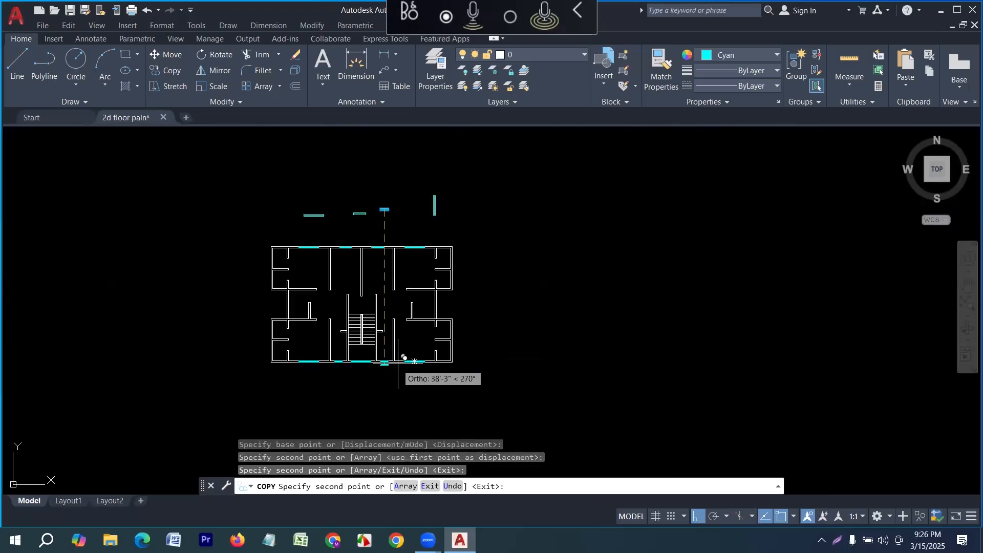
scroll(397, 361, "up", 4)
key("Escape")
Rotate the loose 3' window above the plan by 270° about its right end so that it stands vertical.
scroll(406, 314, "down", 4)
scroll(326, 269, "up", 4)
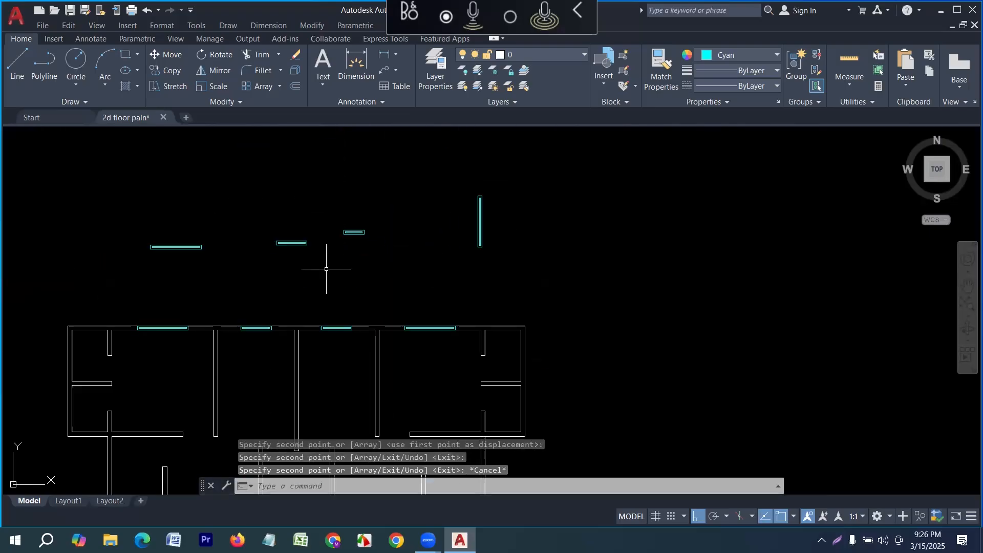
left_click(320, 264)
type("ro")
key("Return")
left_click(307, 249)
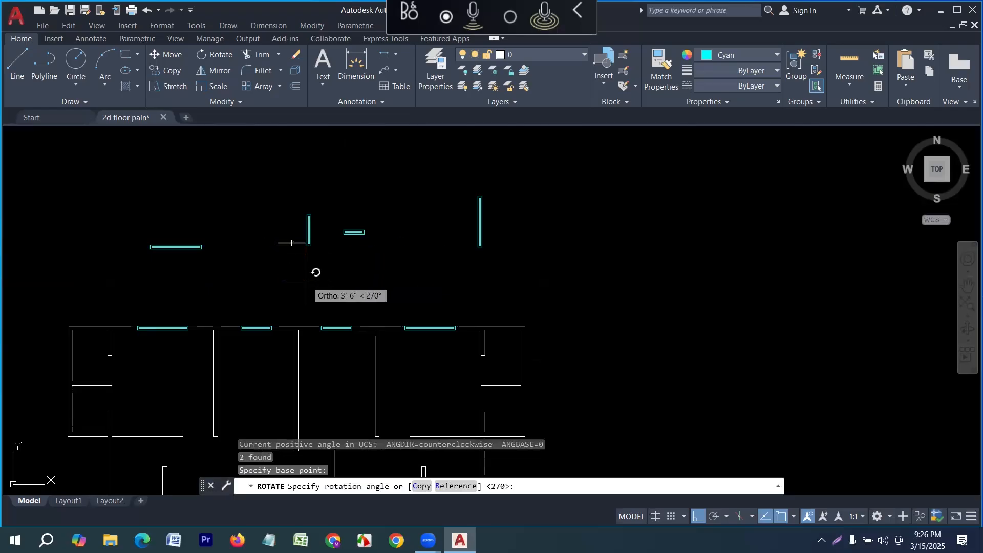
left_click(310, 276)
scroll(327, 234, "down", 2)
scroll(329, 238, "up", 2)
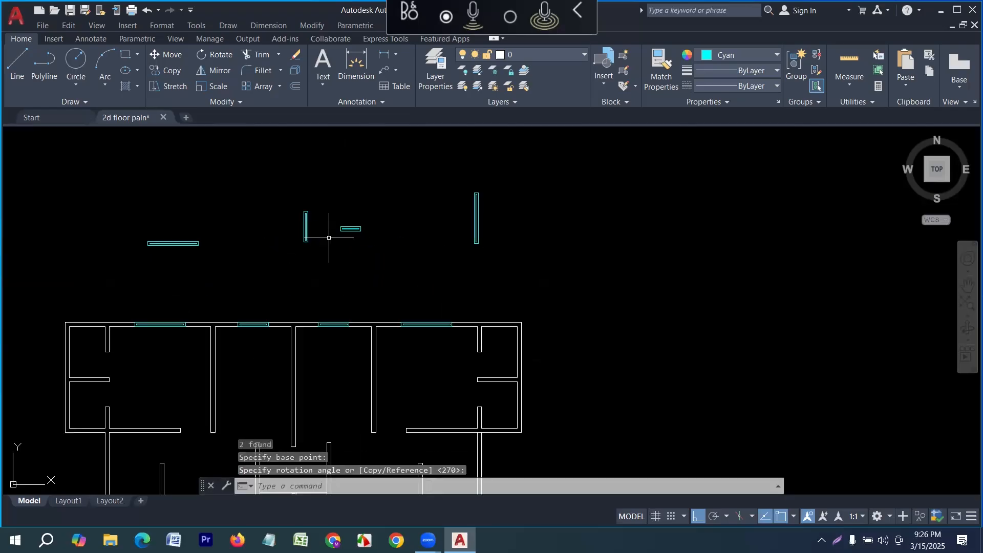
key("Escape")
Copy the vertical 3' window from its centre to the midpoint of the recessed outer wall on the plan's left side.
left_click(292, 195)
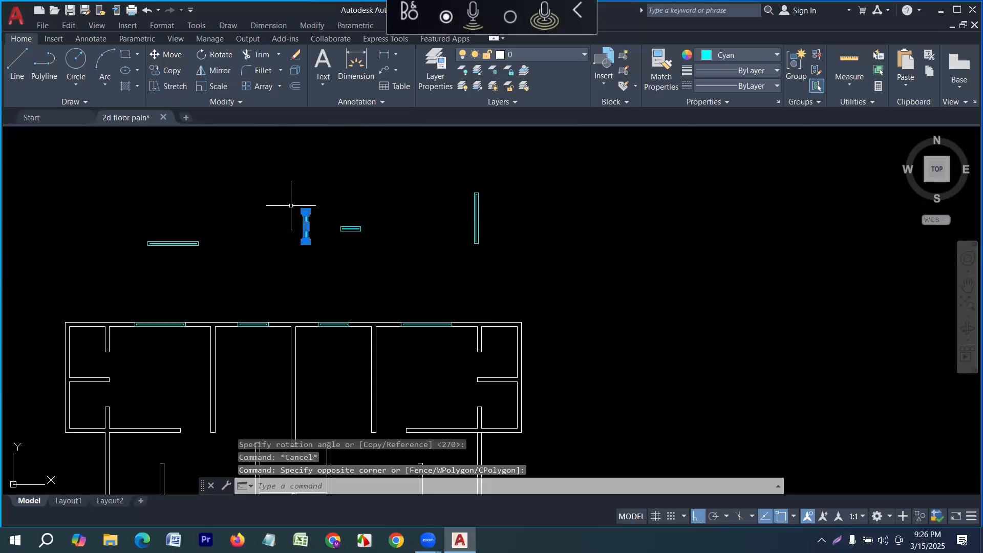
type("p")
key("Return")
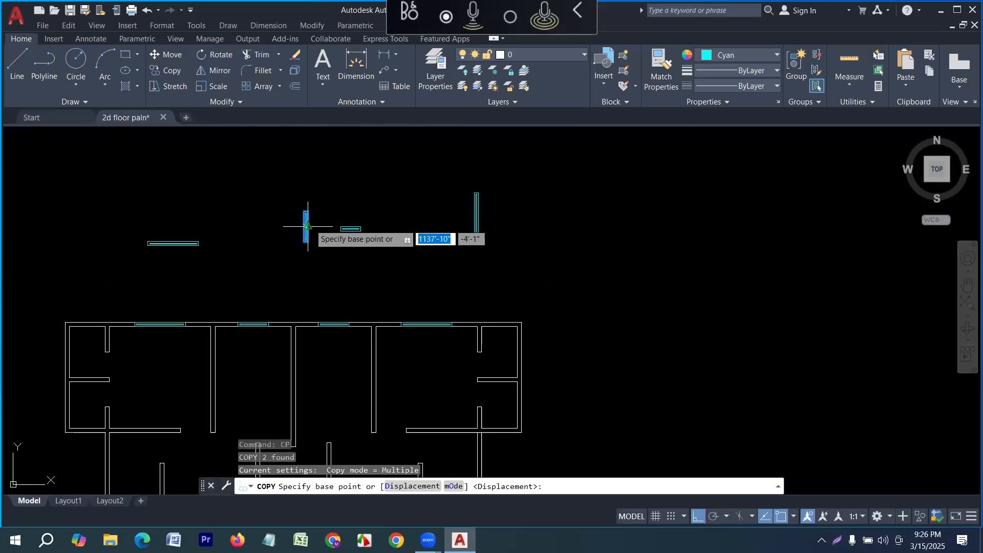
left_click(306, 226)
middle_click_drag(267, 295, 294, 183)
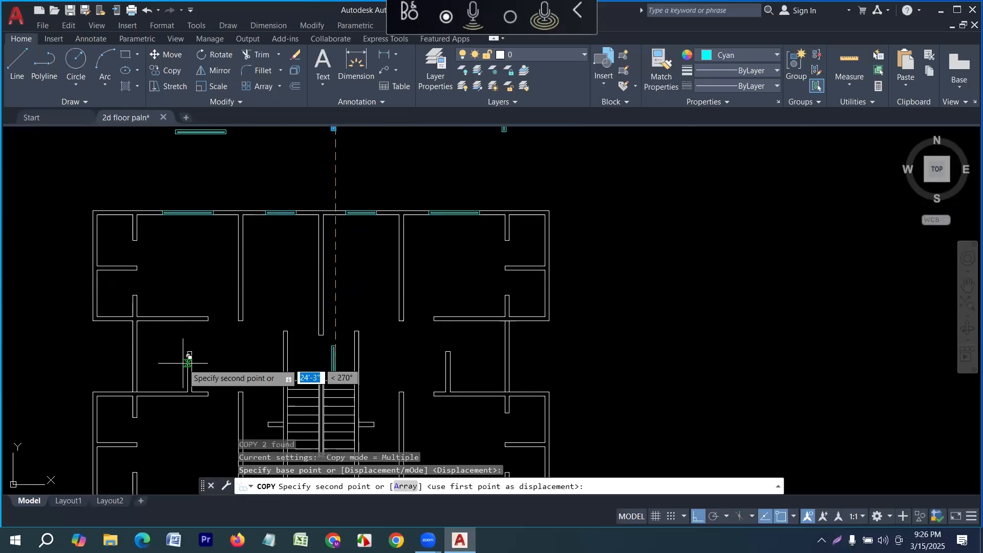
left_click(137, 354)
Place another copy of the vertical 3' window at the midpoint of the recessed outer wall on the plan's right side.
scroll(380, 254, "down", 1)
scroll(481, 321, "up", 1)
scroll(484, 321, "up", 2)
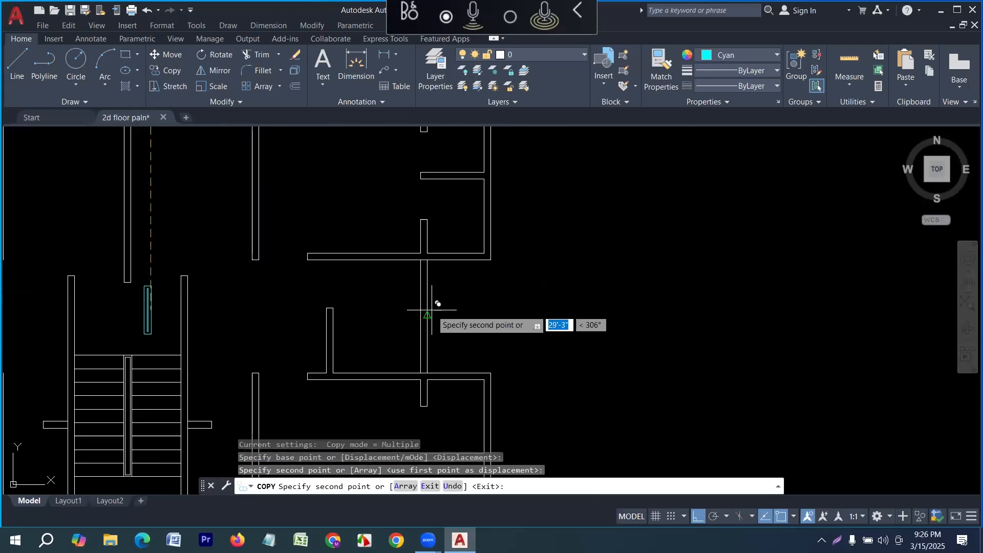
left_click(428, 316)
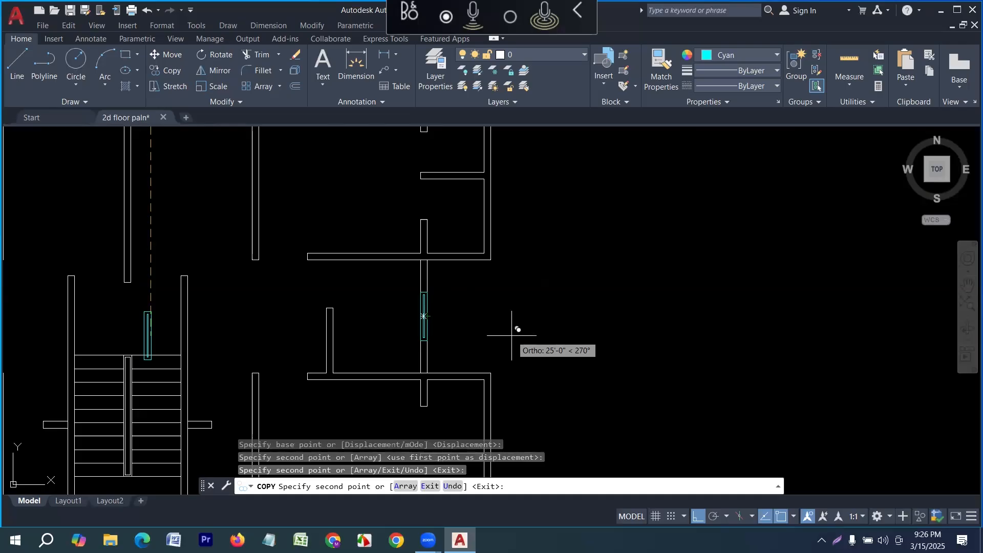
key("Escape")
Trim the wall lines crossing the junctions above and below the 3' window in the right recessed outer wall.
scroll(459, 301, "down", 2)
scroll(443, 271, "up", 2)
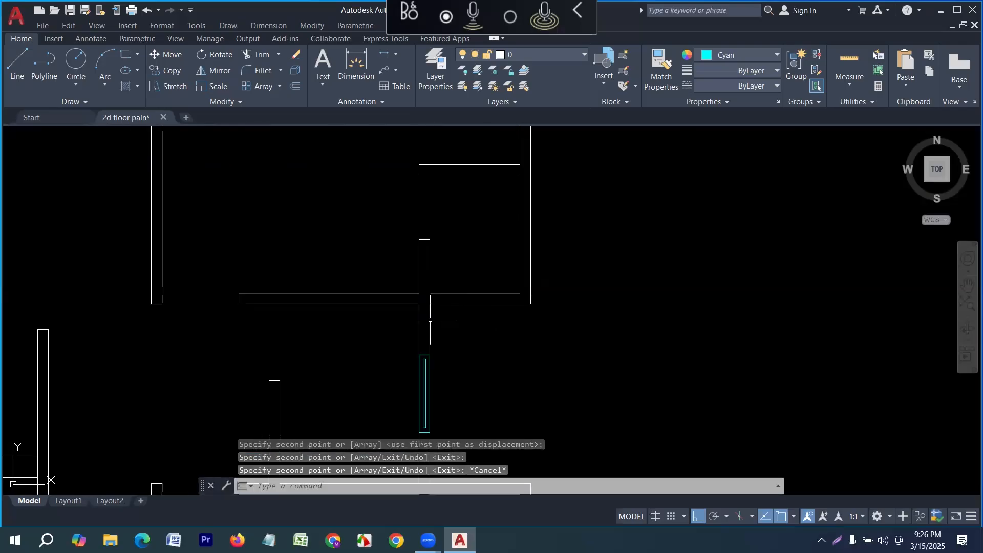
type("tr")
key("Return")
scroll(433, 322, "up", 1)
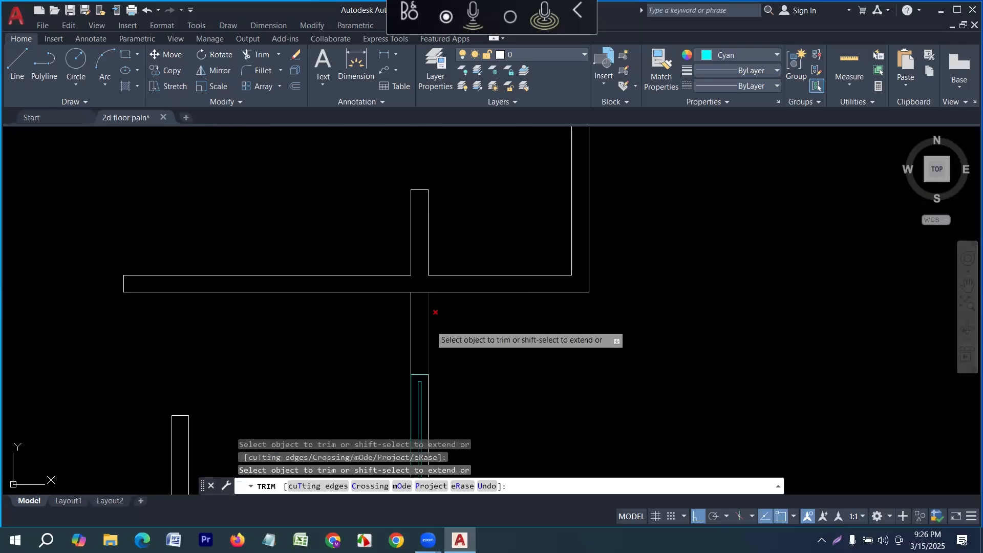
left_click(423, 299)
left_click(421, 281)
scroll(455, 262, "down", 3)
scroll(443, 345, "up", 5)
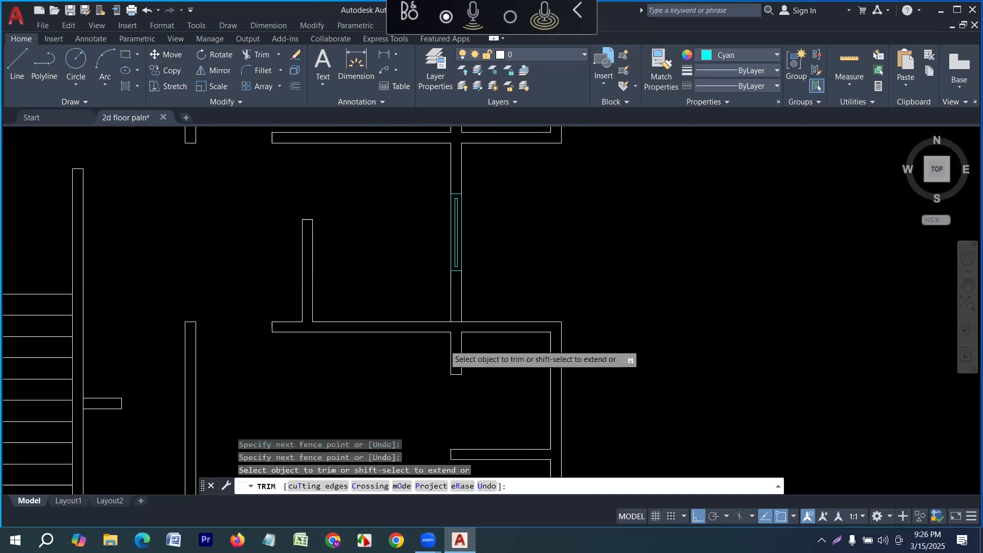
left_click(462, 288)
left_click(458, 317)
scroll(541, 345, "down", 4)
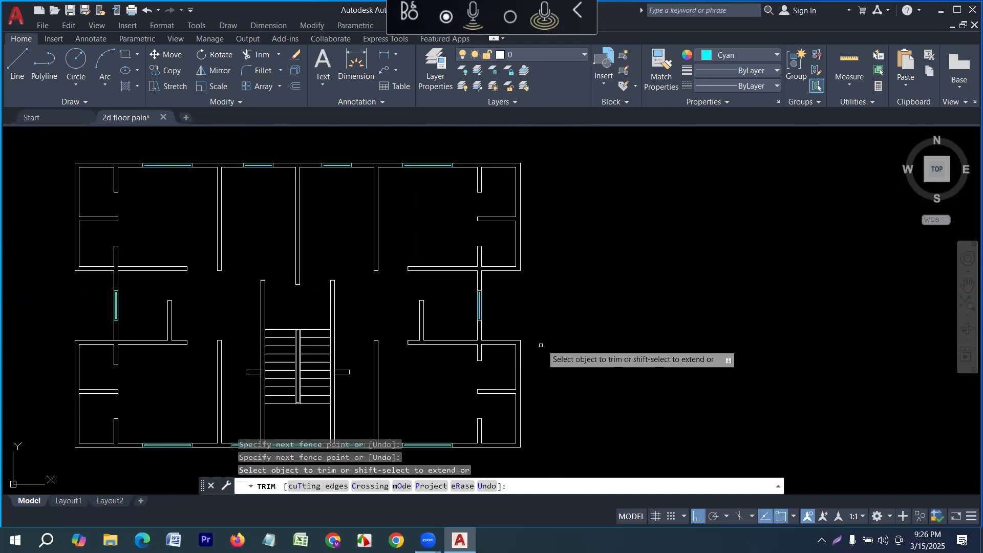
key("Escape")
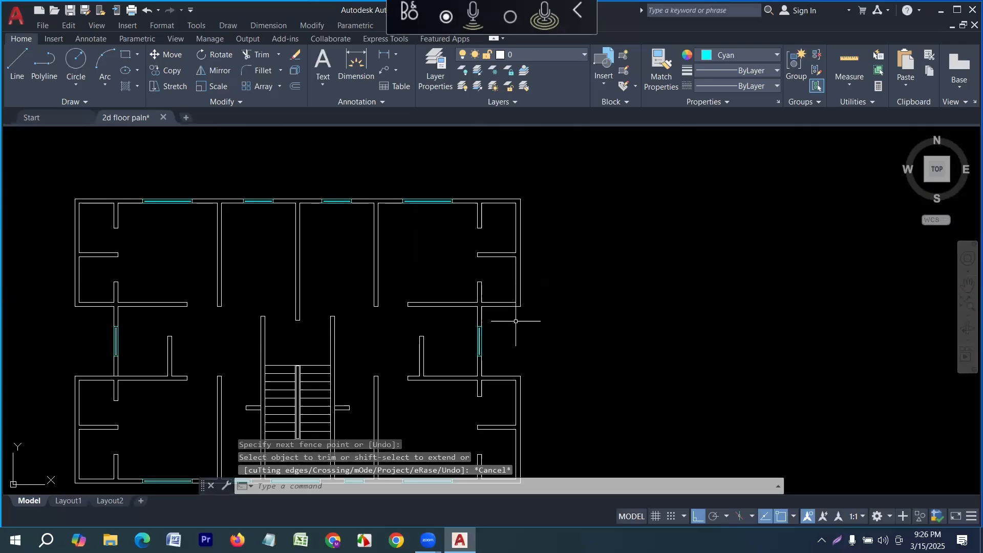
Rotate the loose 2' window above the plan by 270° about its right end so that it stands vertical.
middle_click_drag(89, 281, 188, 323)
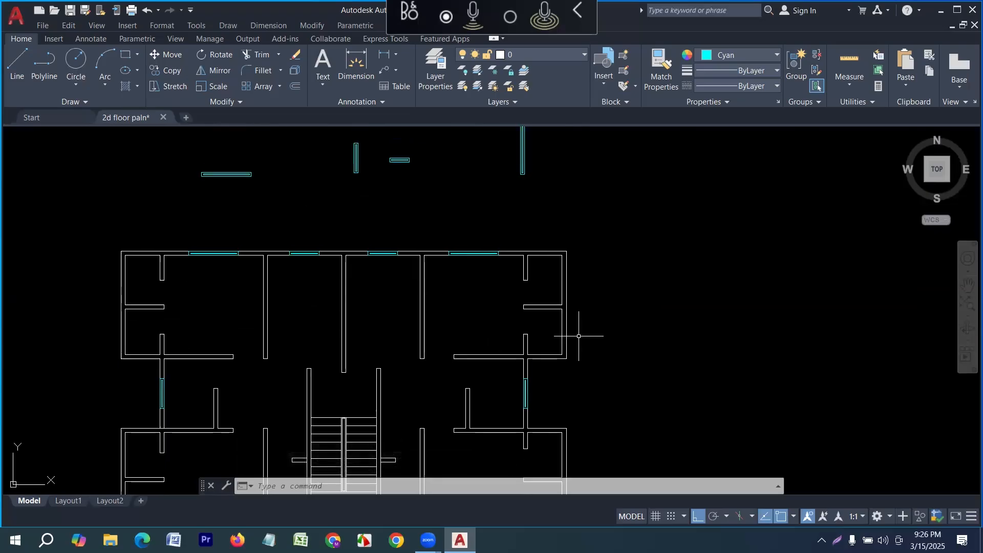
middle_click_drag(554, 326, 543, 332)
left_click(442, 196)
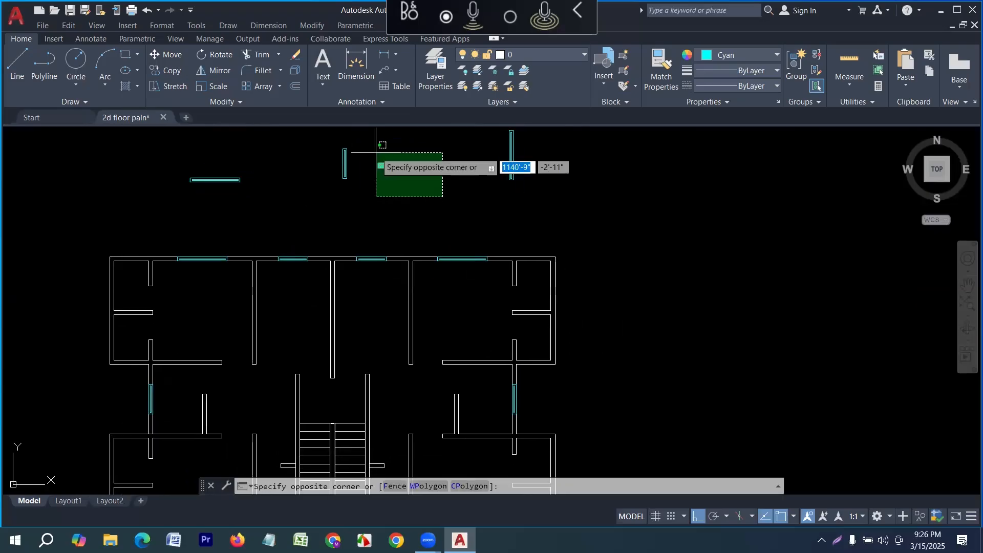
left_click(374, 149)
type("r")
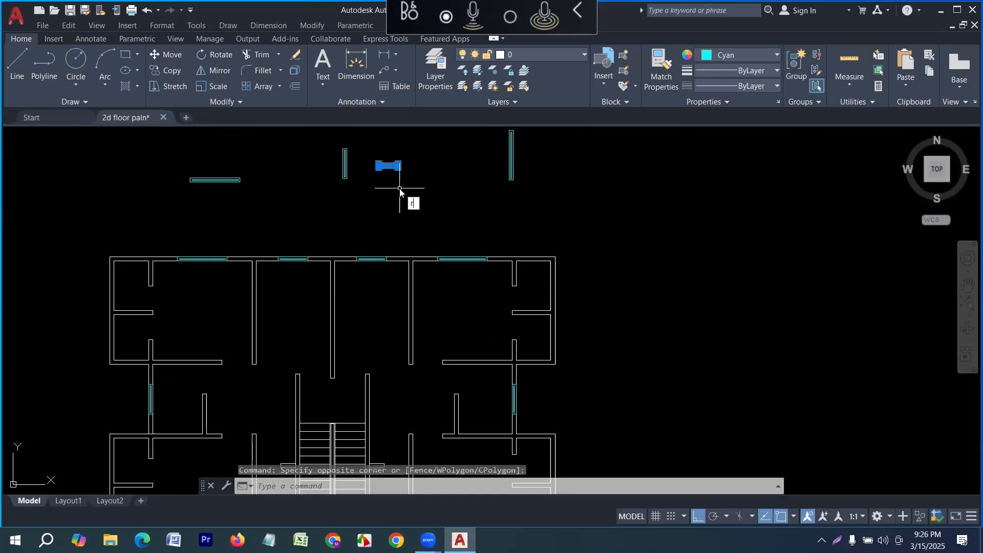
type("o")
key("Return")
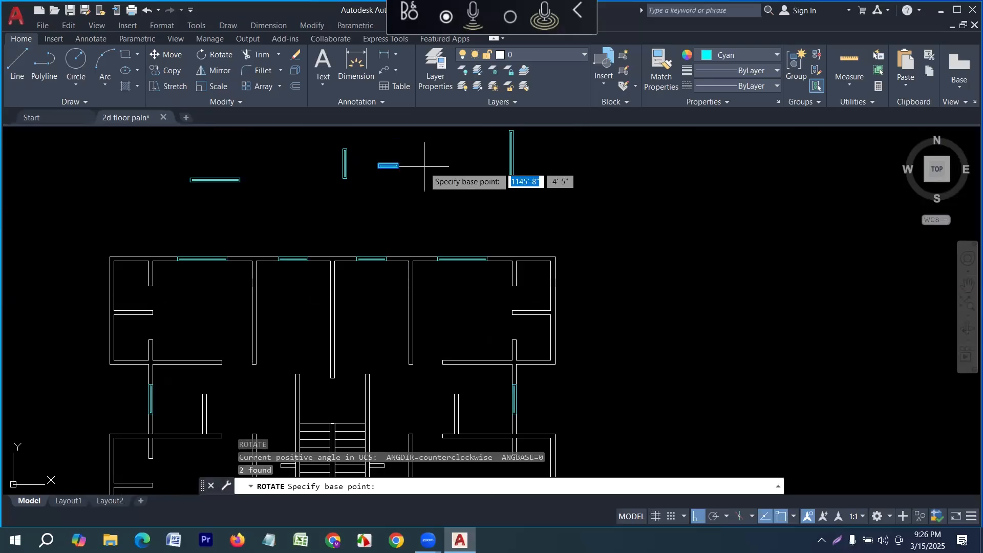
left_click(389, 166)
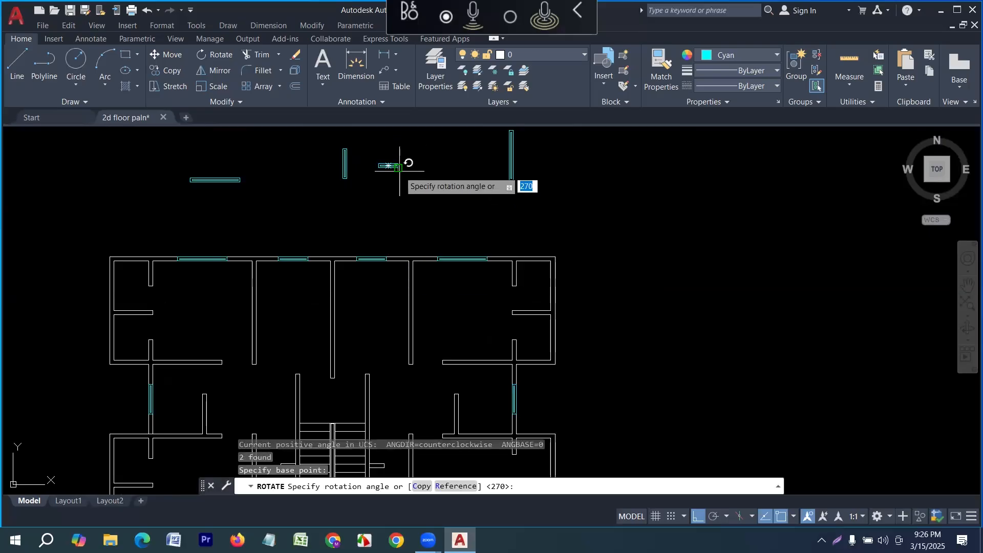
left_click(400, 201)
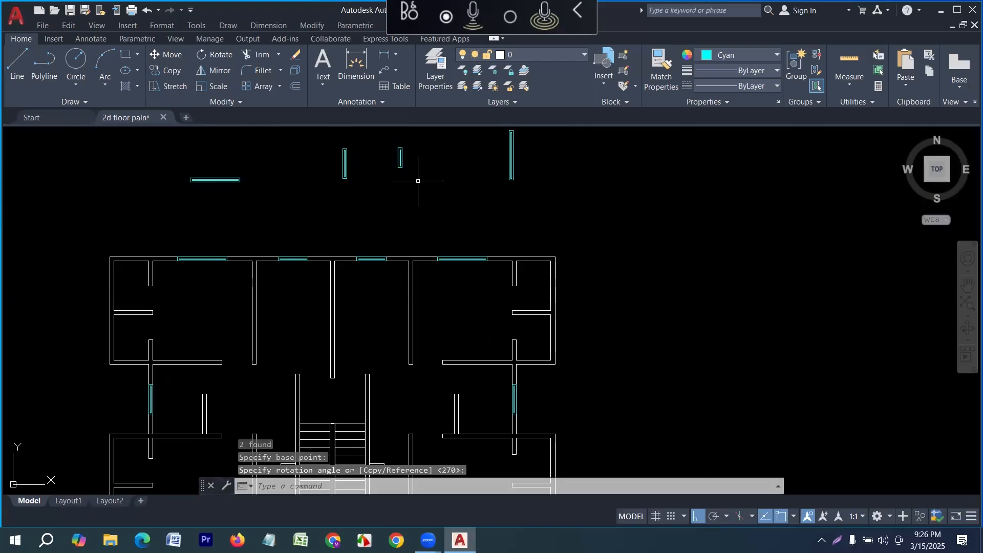
Copy the vertical 2' window from its left edge's midpoint to the inner line's midpoint of the lower-right block's outer side wall, above the partition.
scroll(422, 182, "down", 3)
scroll(418, 169, "up", 1)
key("Escape")
left_click(404, 159)
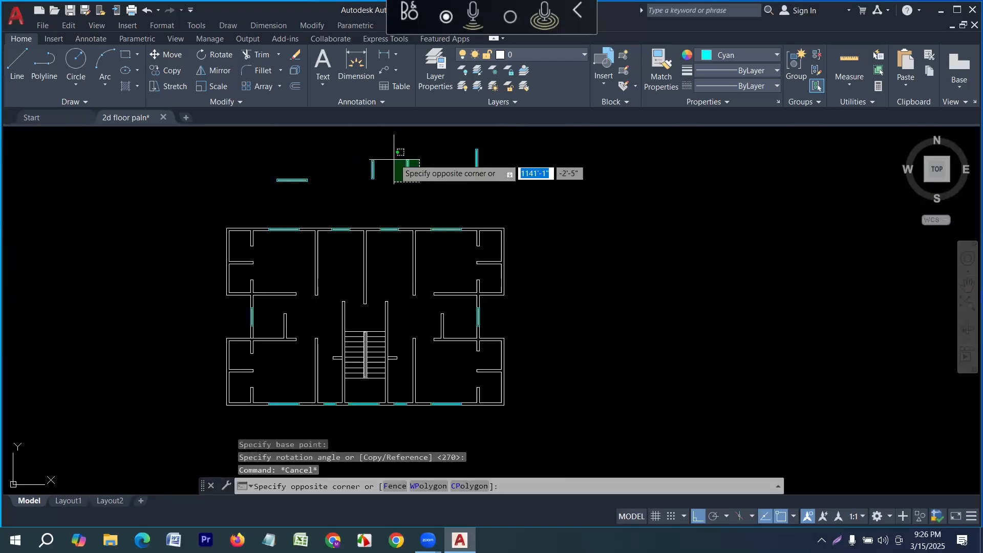
mouse_move(409, 173)
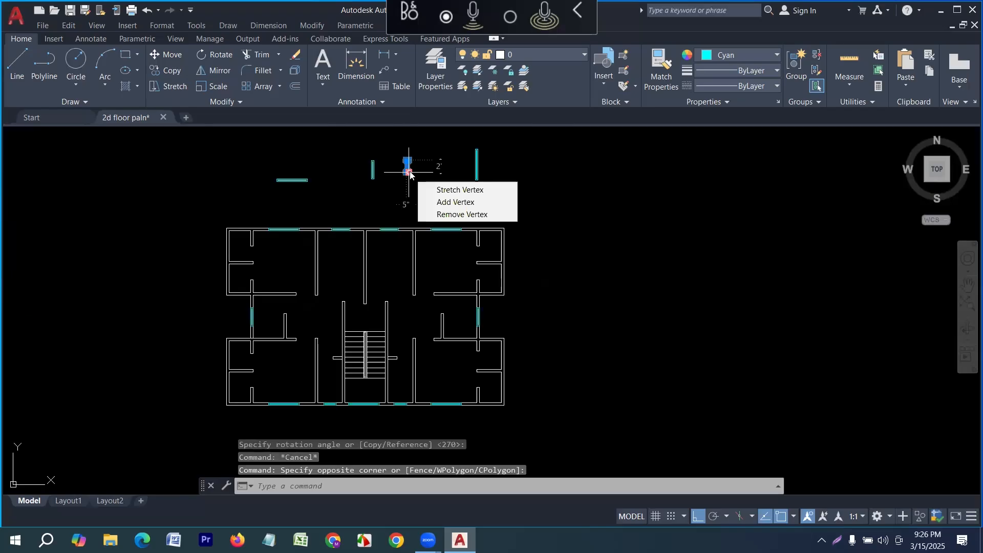
scroll(407, 168, "up", 3)
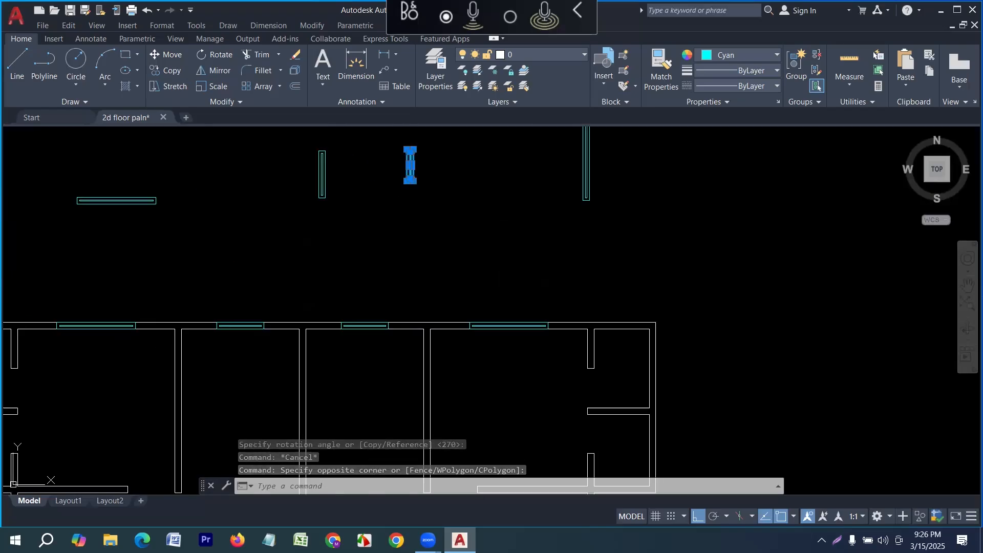
key("Escape")
left_click(438, 198)
left_click(396, 144)
type("cp")
key("Return")
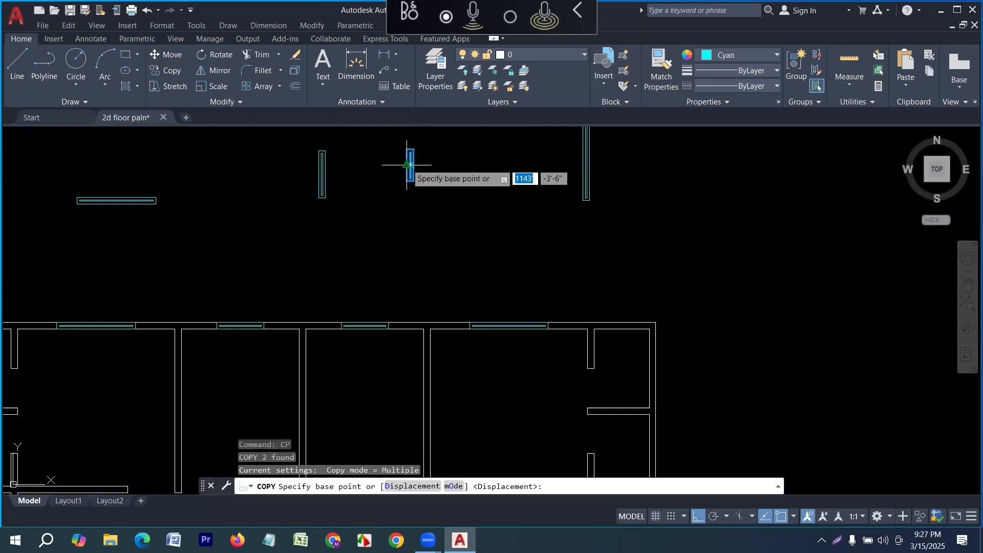
left_click(408, 165)
scroll(419, 176, "down", 3)
scroll(470, 276, "up", 5)
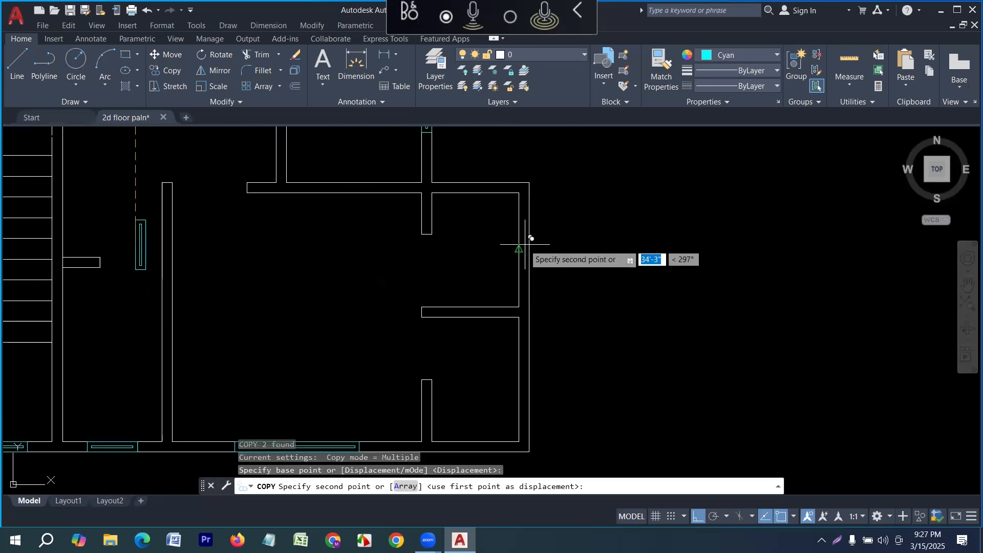
left_click(525, 245)
scroll(530, 253, "down", 3)
scroll(267, 261, "up", 4)
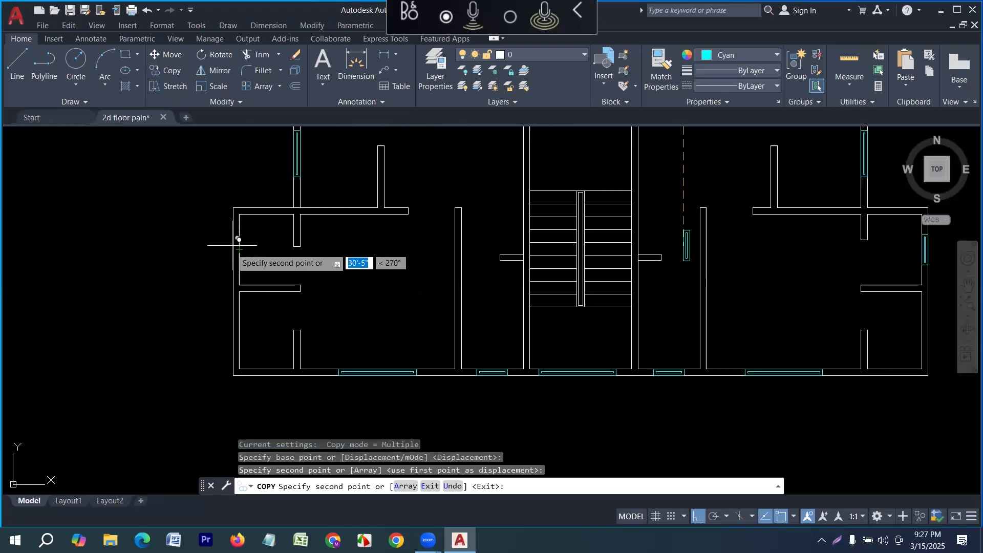
scroll(264, 251, "down", 3)
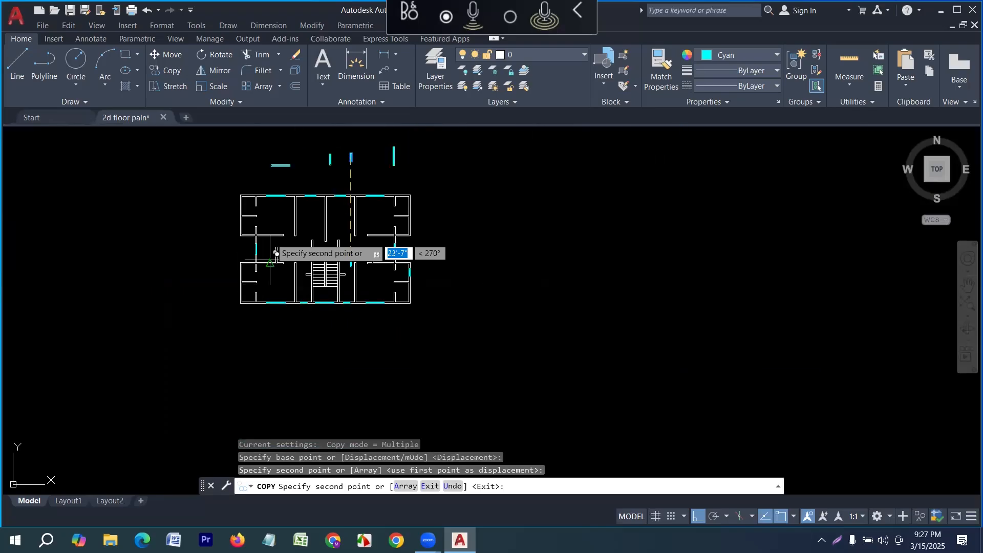
key("Escape")
Copy the vertical 2' window from its centre into the lower-left block's outer side wall, midway along the room above the partition.
scroll(358, 164, "up", 5)
left_click(340, 197)
left_click(315, 154)
type("cp")
key("Return")
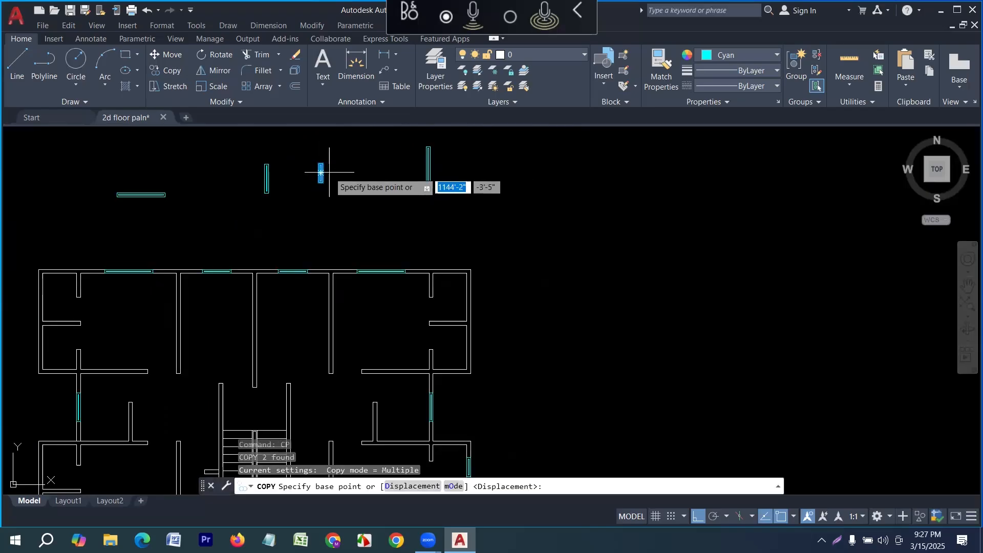
left_click(322, 173)
scroll(323, 169, "down", 3)
scroll(215, 287, "up", 6)
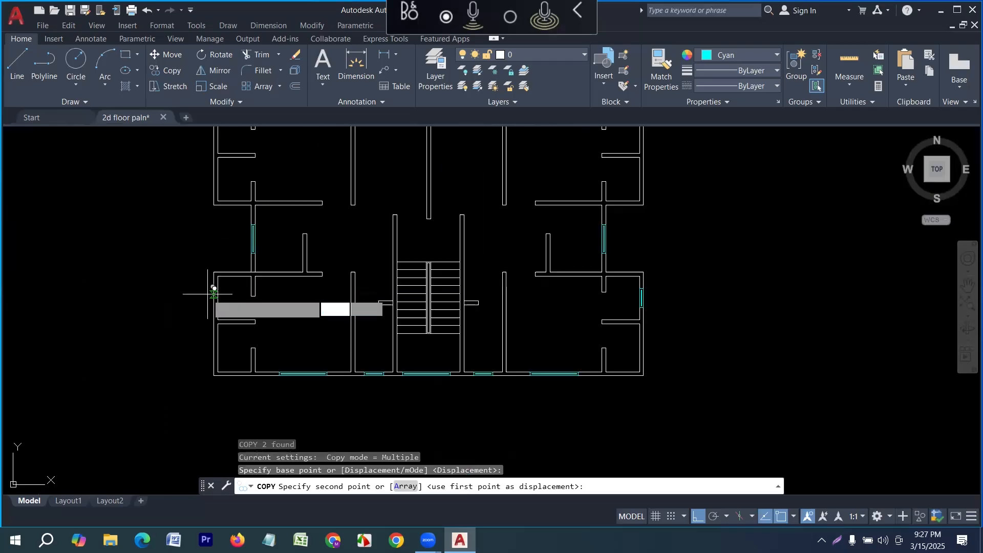
left_click(220, 293)
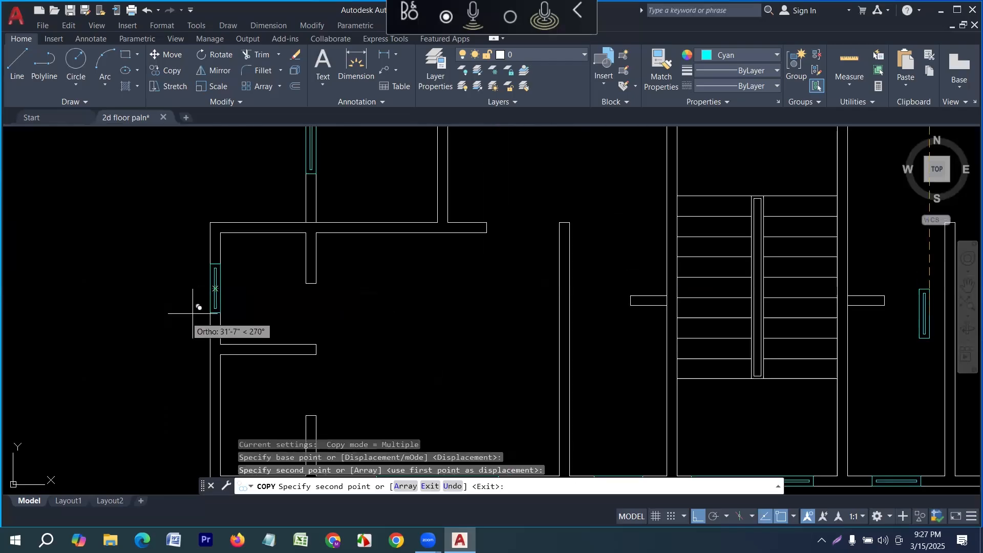
scroll(220, 302, "down", 3)
key("Escape")
Copy both side-wall 2' windows together from the left one's centre up to the wall midpoint of the room below the upper-left block's partition.
scroll(278, 276, "up", 3)
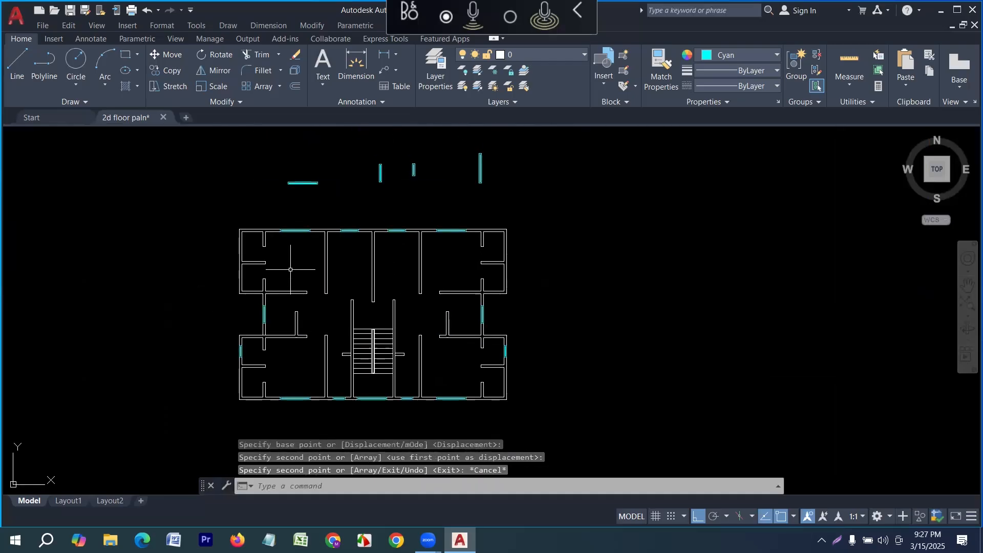
scroll(338, 315, "down", 4)
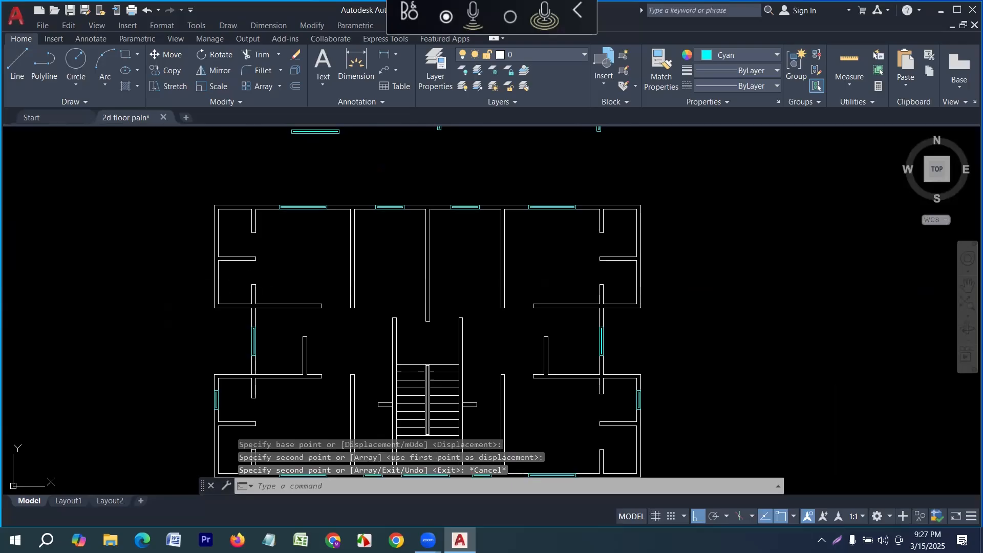
scroll(517, 378, "up", 6)
scroll(496, 338, "up", 5)
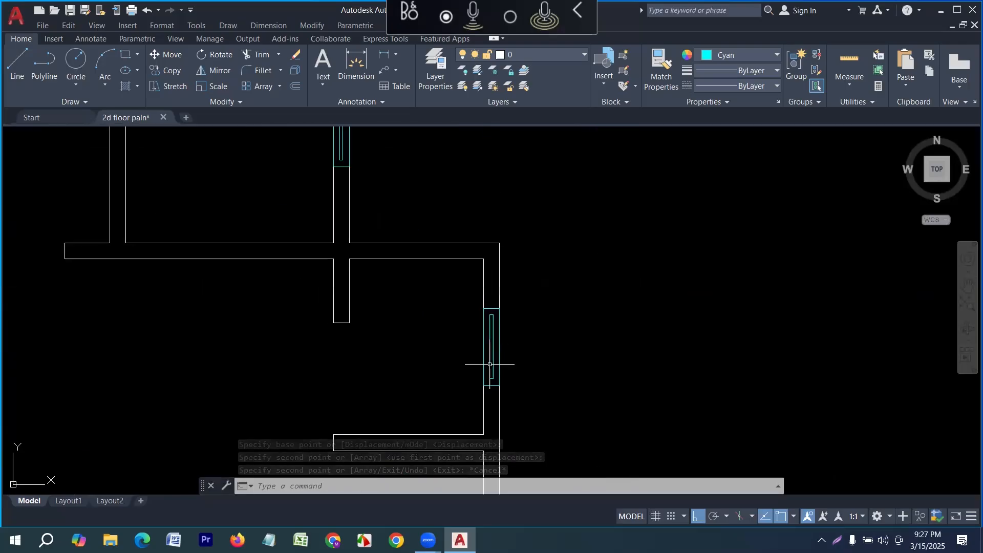
left_click(491, 412)
left_click(481, 366)
scroll(522, 343, "down", 5)
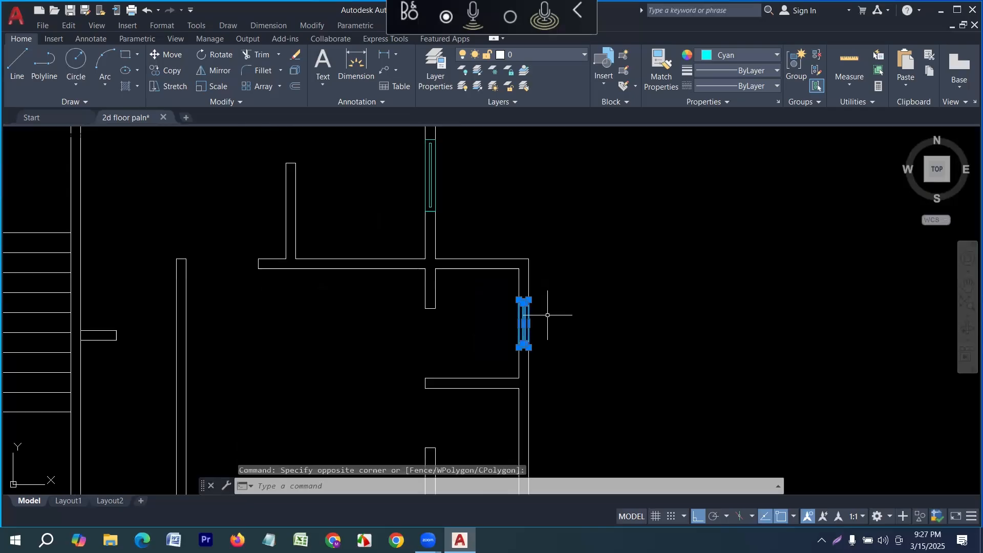
scroll(70, 316, "up", 6)
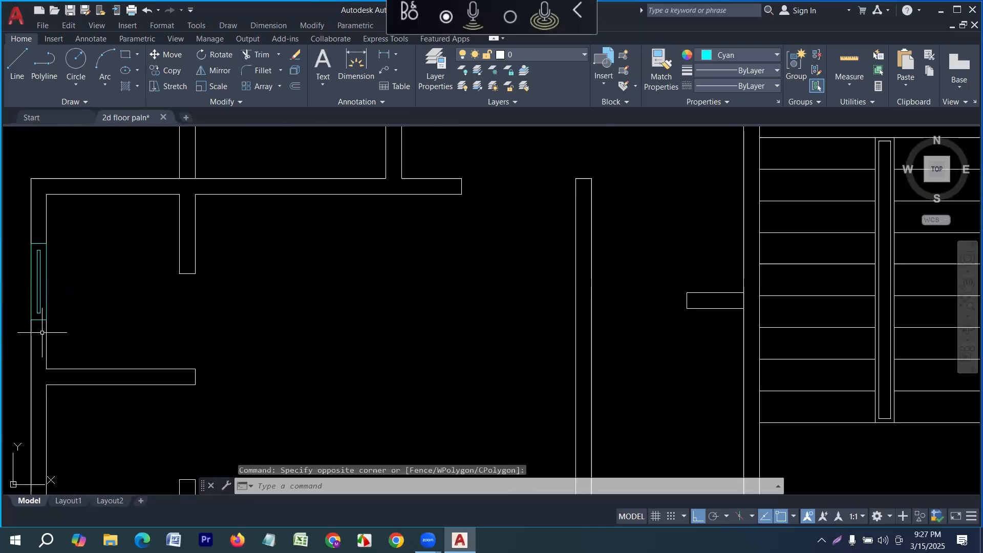
left_click(39, 326)
left_click(61, 326)
type("cp")
key("Return")
scroll(64, 330, "down", 5)
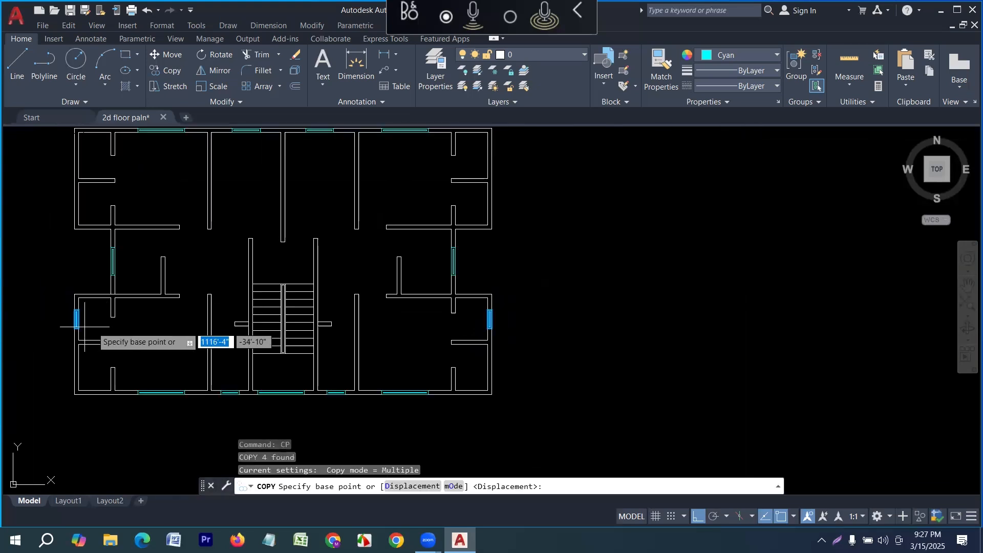
scroll(82, 318, "up", 2)
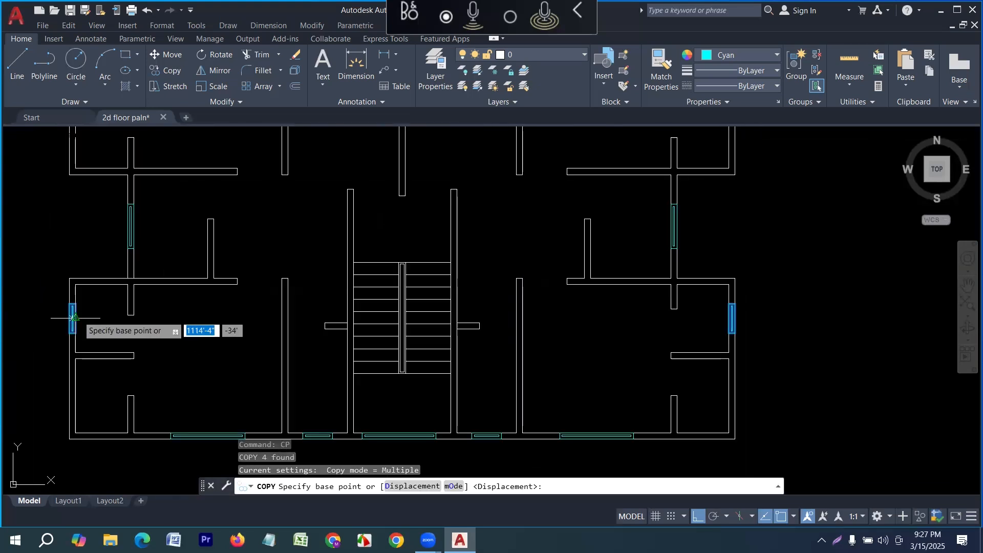
left_click(72, 318)
middle_click_drag(72, 179, 82, 317)
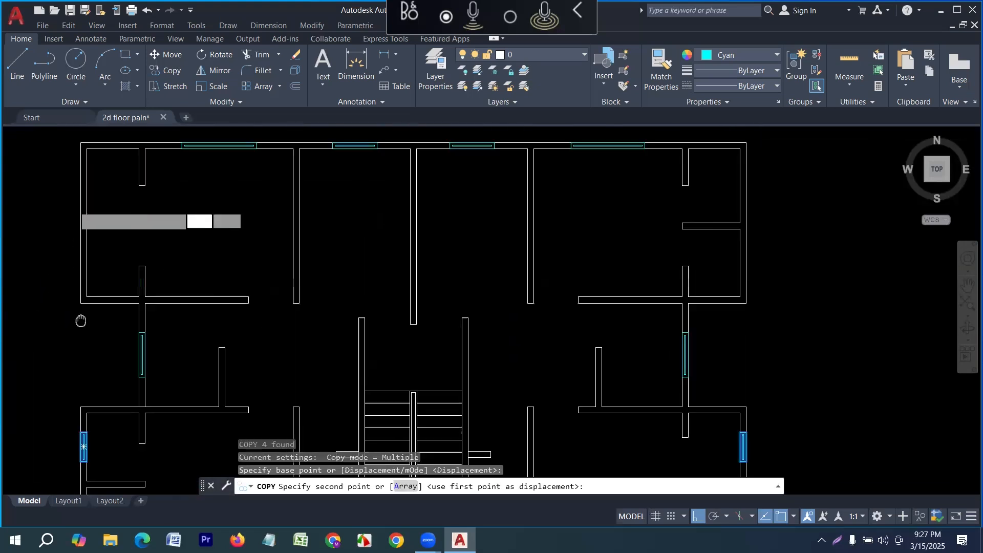
left_click(88, 266)
scroll(209, 276, "down", 4)
key("Escape")
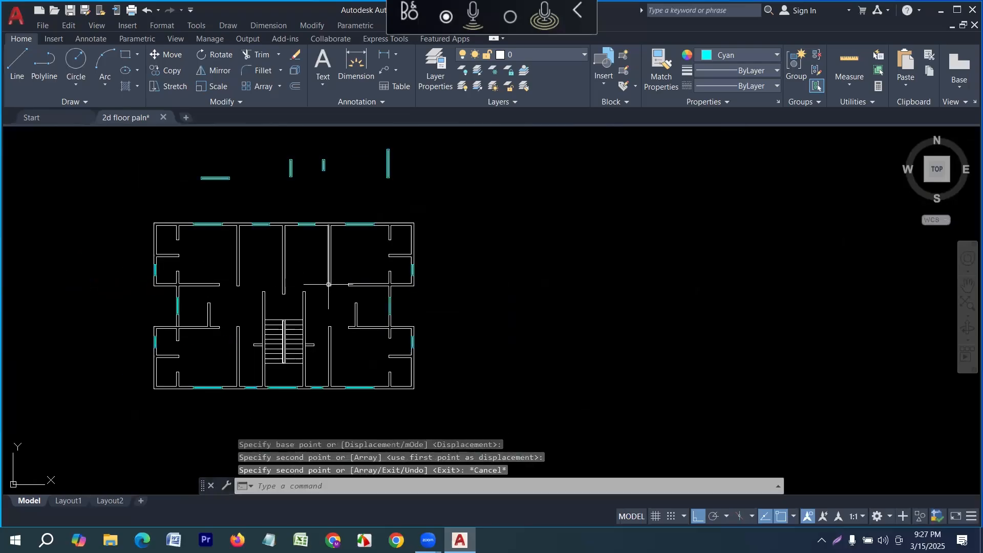
Examine the lower-left corner room and the overall window layout for outer walls that still need a window.
scroll(162, 378, "up", 2)
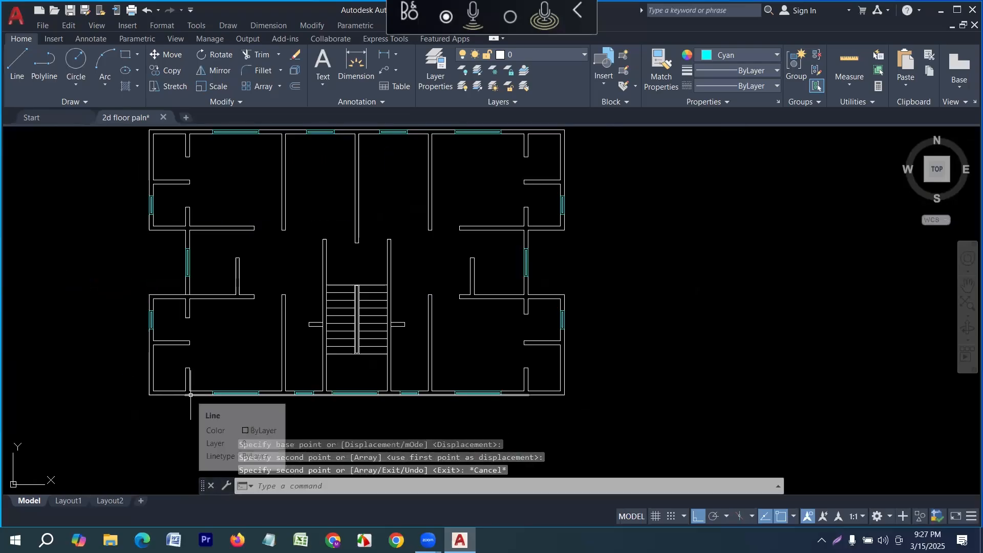
scroll(178, 423, "up", 4)
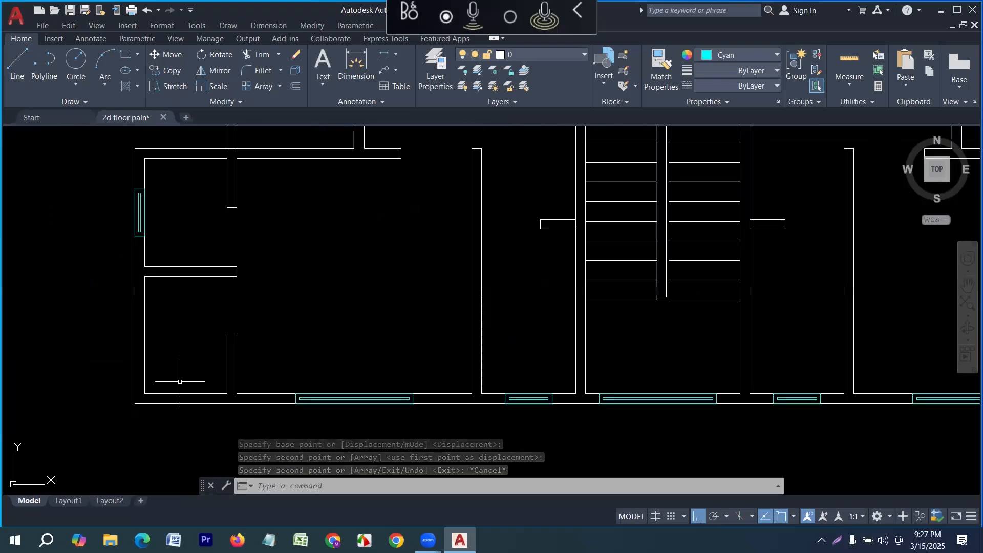
left_click(173, 393)
key("Escape")
scroll(202, 348, "down", 4)
scroll(194, 391, "up", 2)
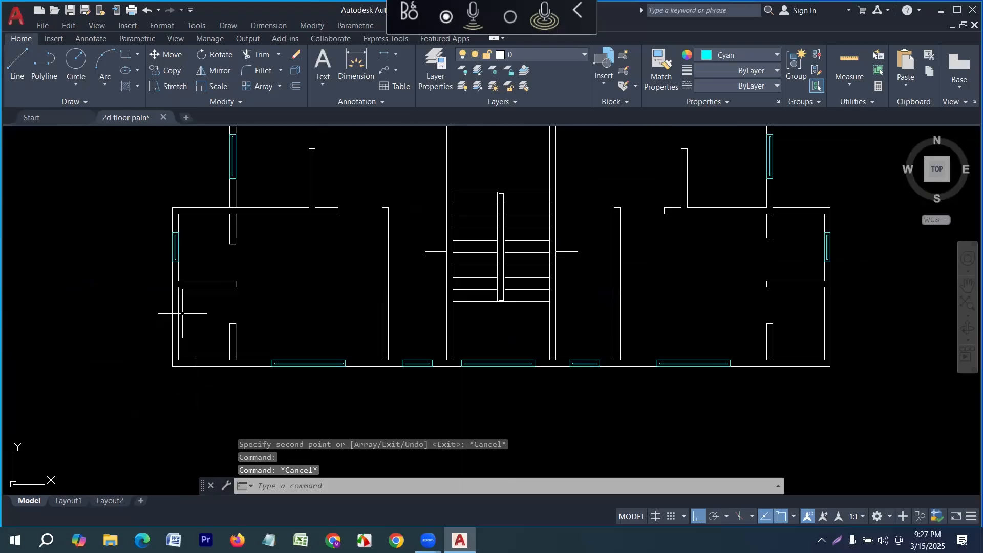
scroll(194, 309, "down", 5)
scroll(339, 312, "up", 4)
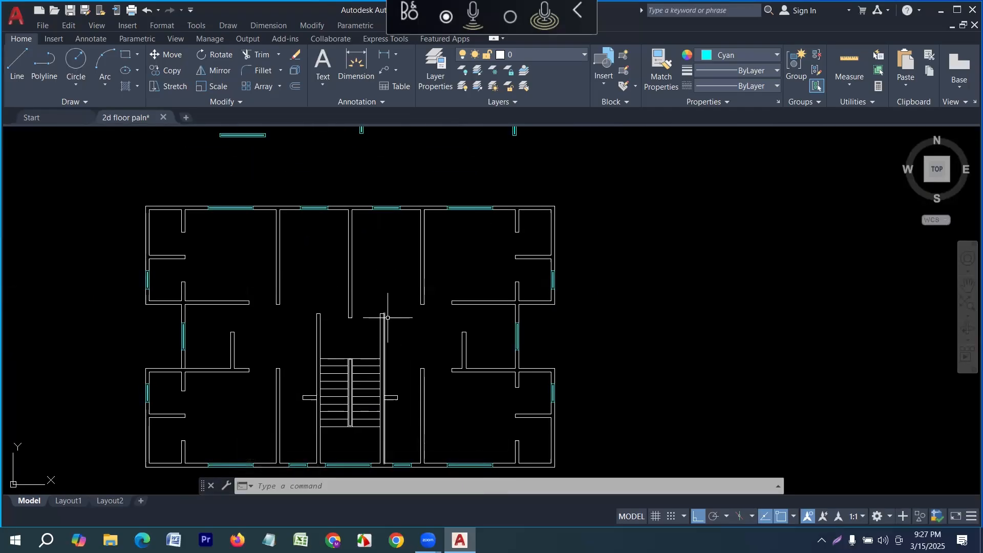
middle_click_drag(417, 313, 416, 334)
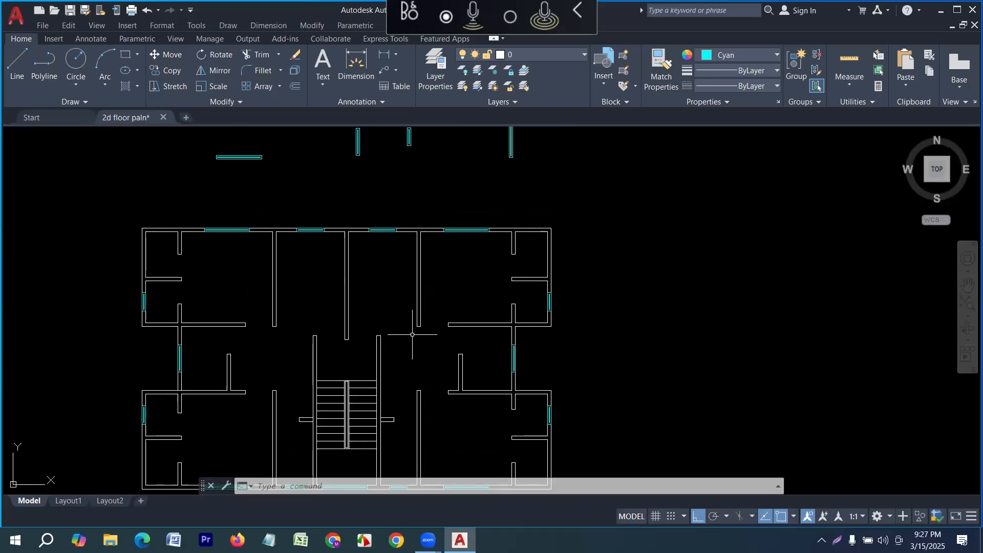
Delete all the loose cyan window symbols above the floor plan.
scroll(463, 262, "down", 2)
scroll(520, 210, "up", 2)
left_click(528, 216)
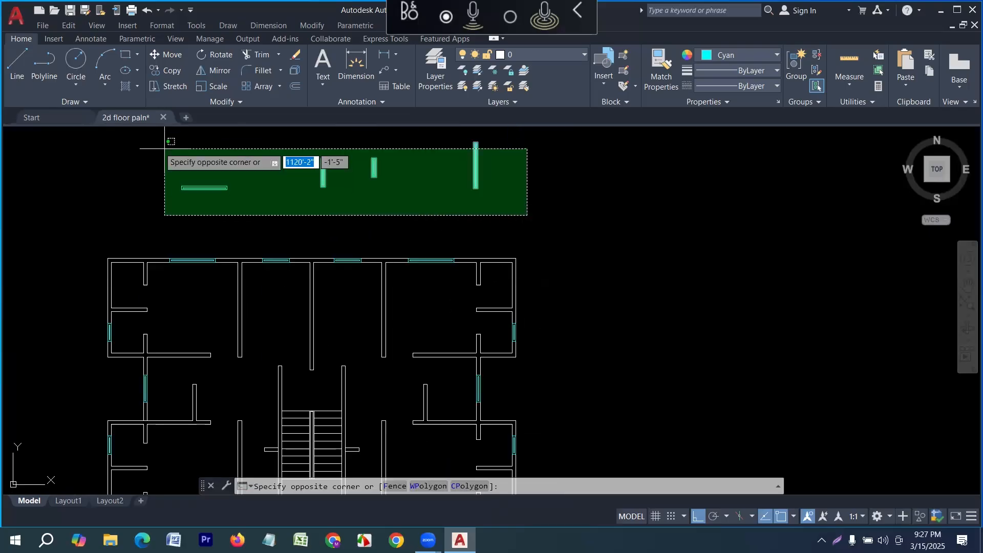
left_click(159, 143)
key("Delete")
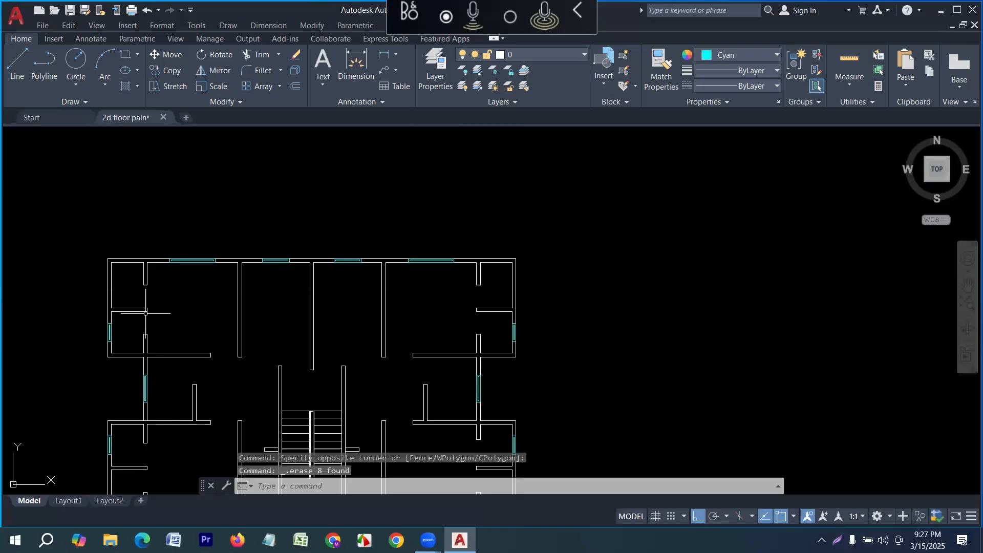
Colour the two inner outer-wall lines of the upper-left corner room blue, on its top and outer side.
scroll(146, 312, "up", 2)
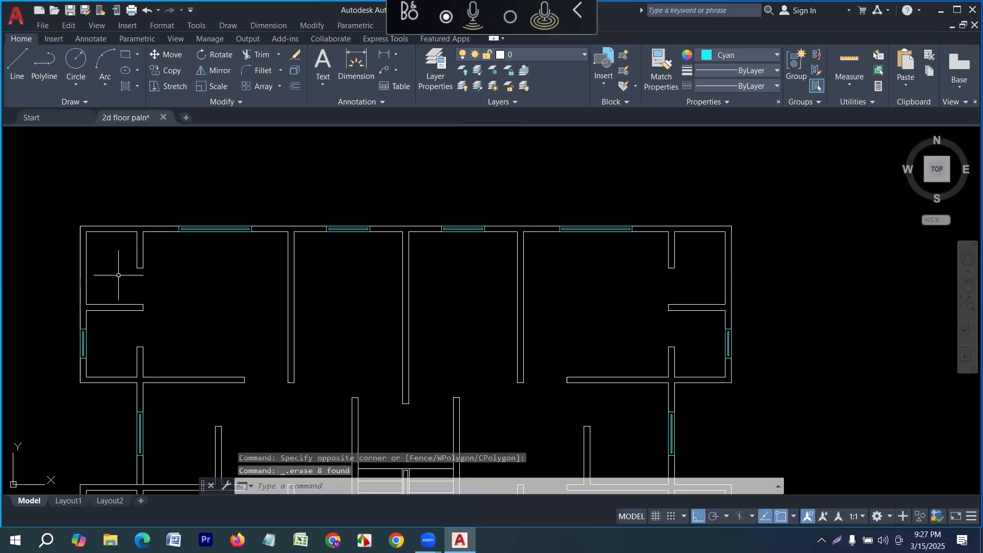
scroll(120, 251, "up", 2)
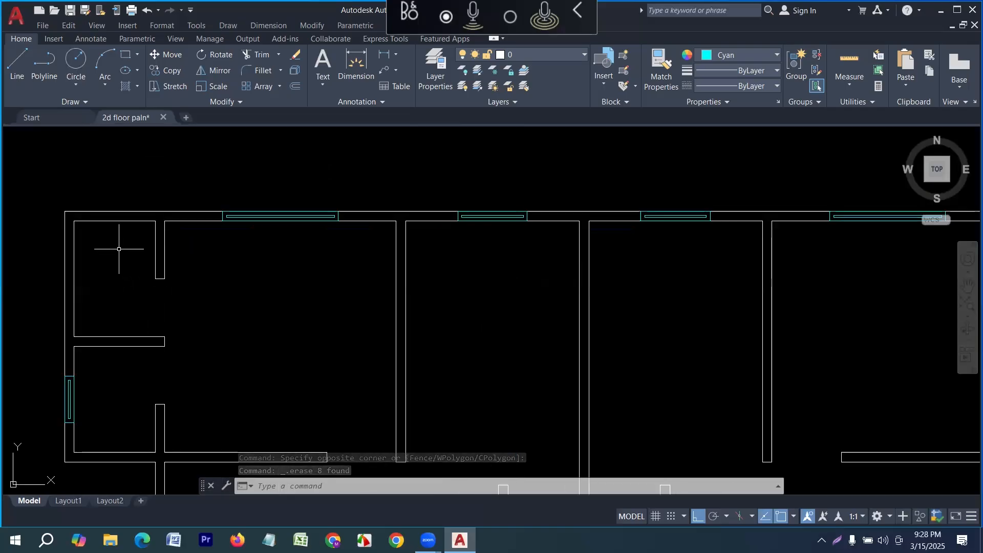
left_click(105, 228)
left_click(76, 217)
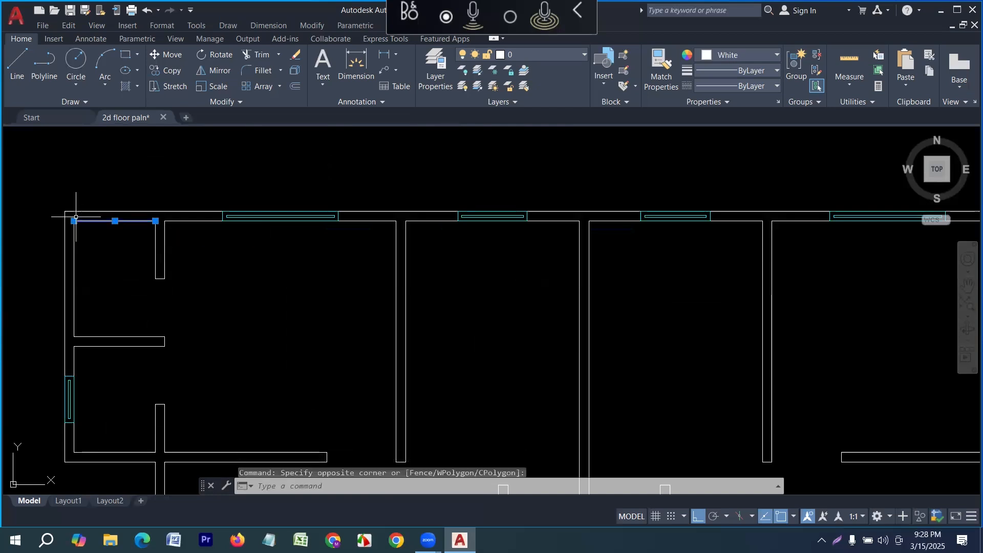
left_click(70, 244)
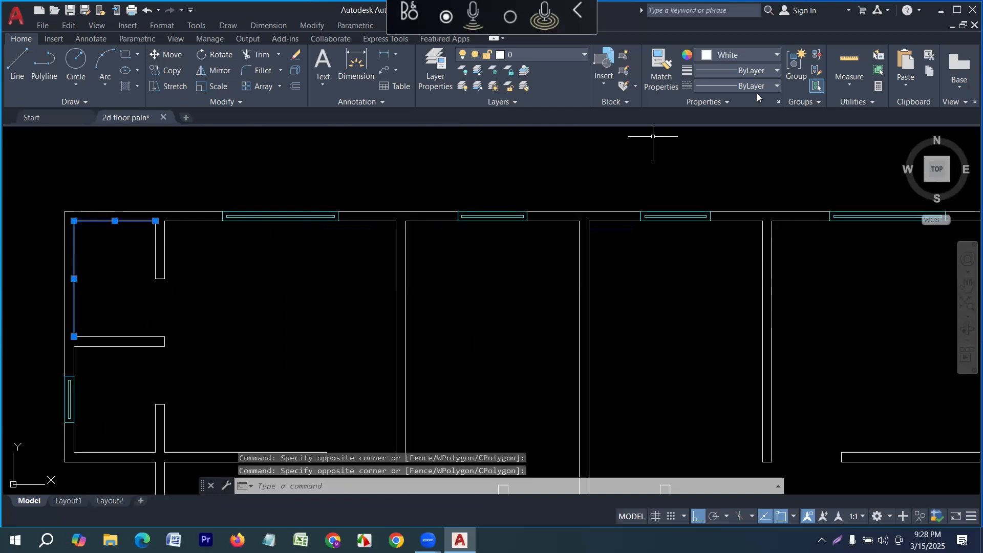
left_click(753, 55)
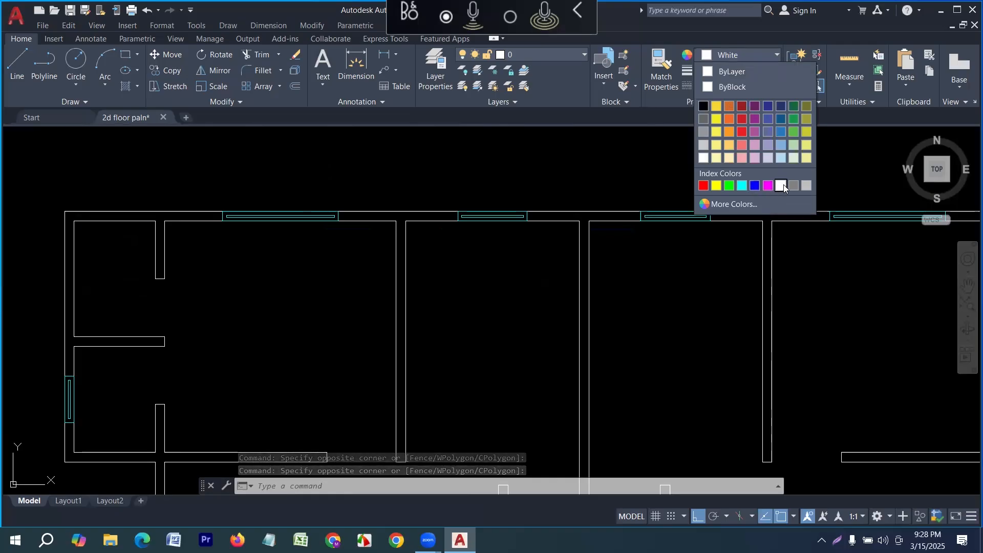
left_click(742, 187)
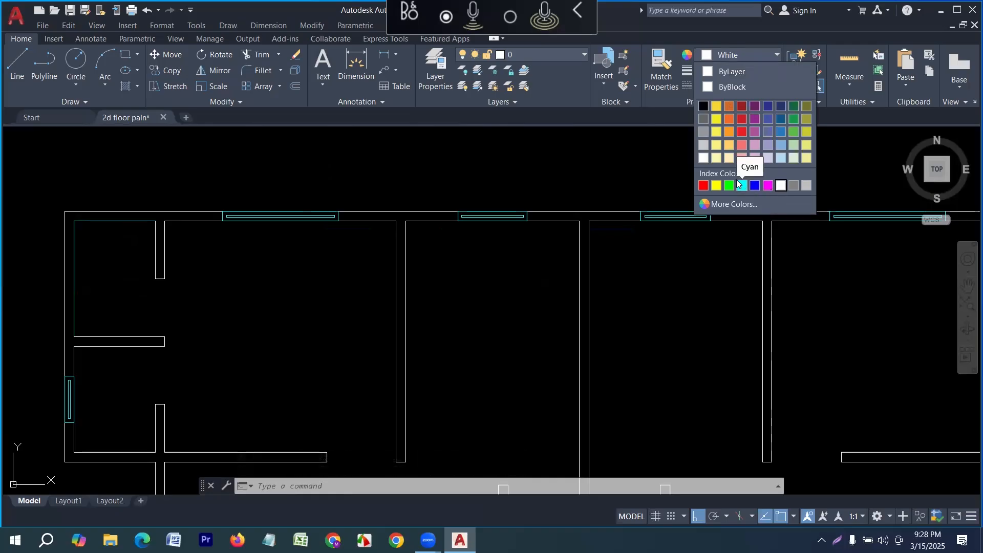
left_click(755, 187)
key("Escape")
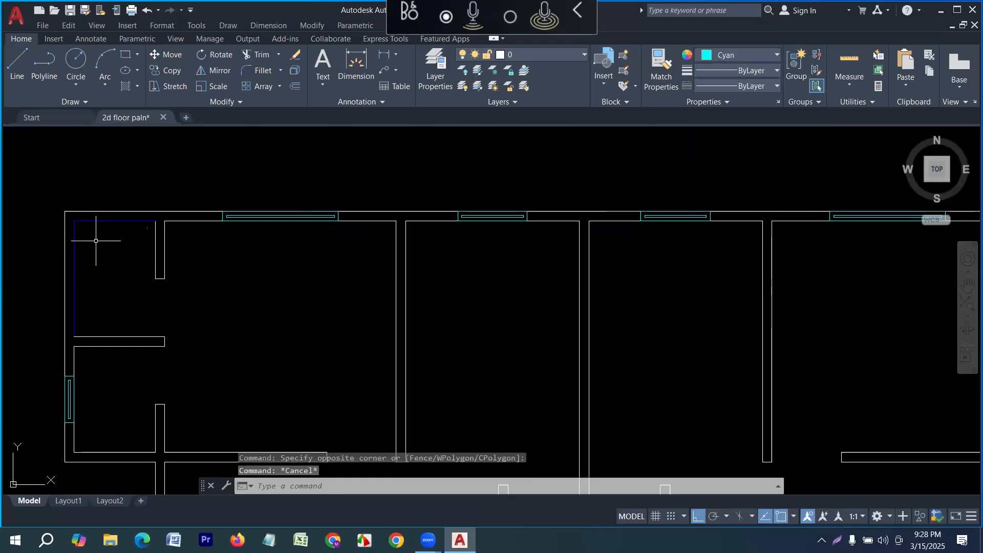
Colour the inner outer-wall lines of the upper-right, lower-right and lower-left corner rooms blue, matching the upper-left one.
scroll(154, 267, "down", 4)
scroll(559, 246, "up", 5)
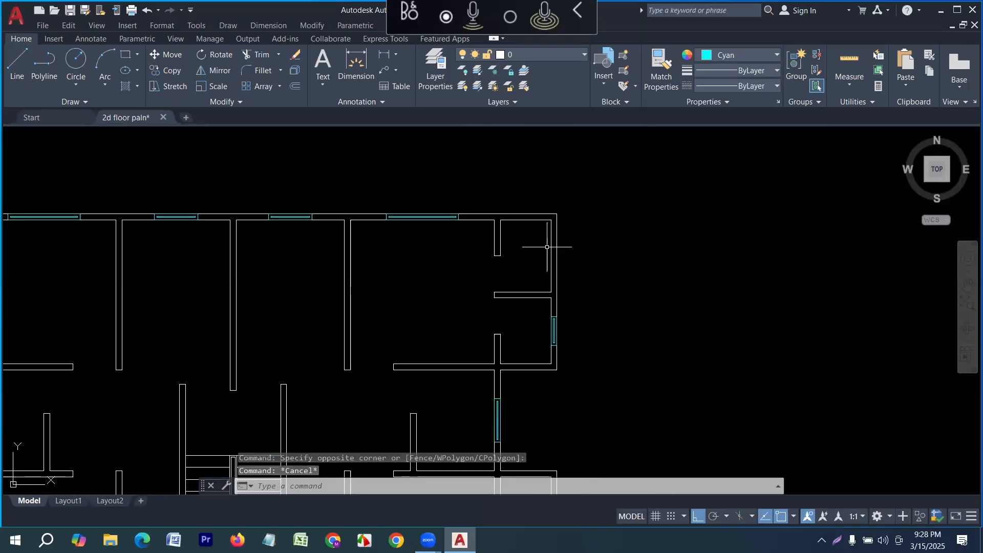
left_click(565, 257)
left_click(543, 169)
scroll(512, 250, "down", 6)
scroll(522, 304, "up", 6)
scroll(490, 300, "up", 3)
left_click(489, 299)
left_click(464, 273)
scroll(497, 315, "down", 5)
scroll(499, 317, "down", 5)
scroll(72, 279, "up", 8)
left_click(64, 304)
left_click(41, 269)
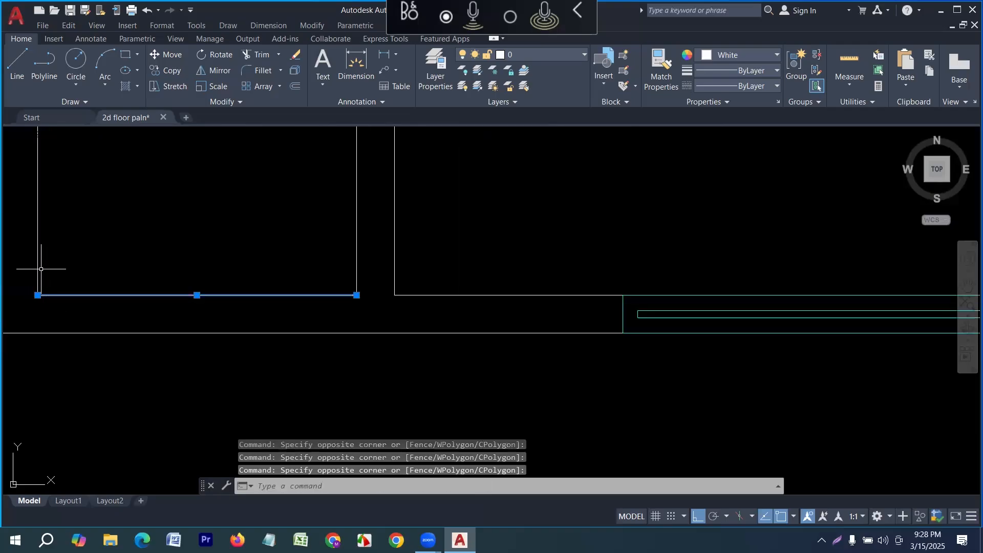
left_click(58, 310)
left_click(20, 259)
scroll(212, 275, "down", 2)
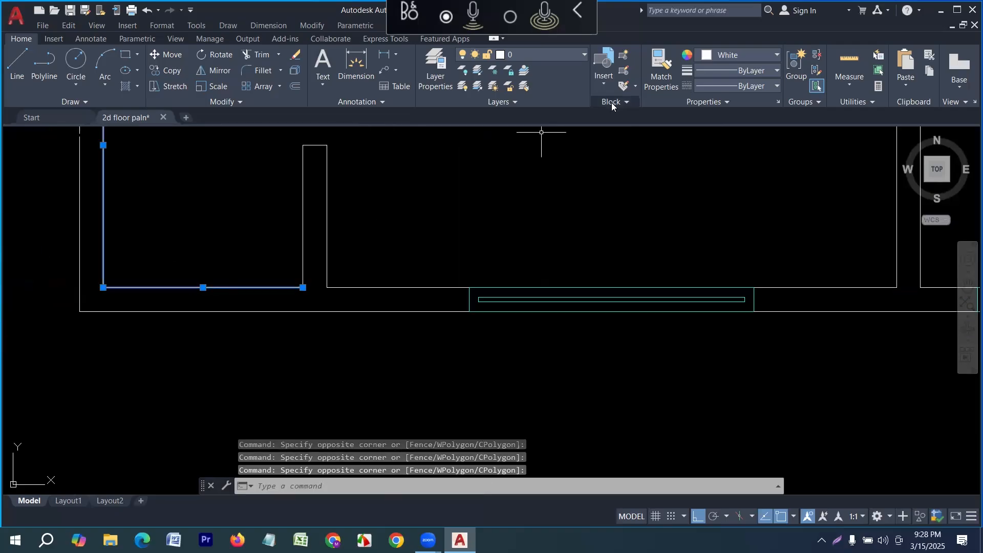
left_click(740, 55)
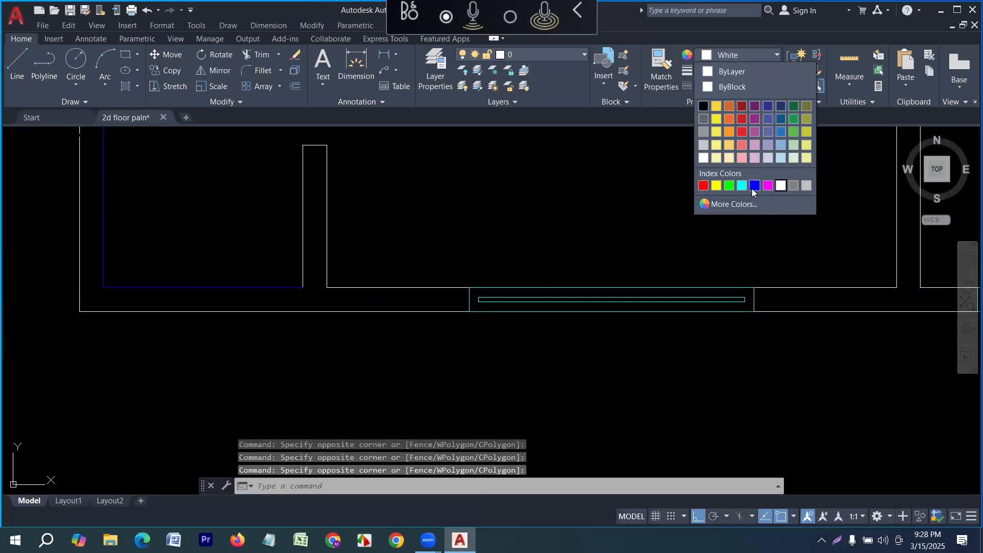
left_click(754, 186)
scroll(319, 365, "down", 3)
key("Escape")
Examine the rooms, windows, staircase and corner spaces across the whole floor plan.
middle_click_drag(304, 333, 325, 386)
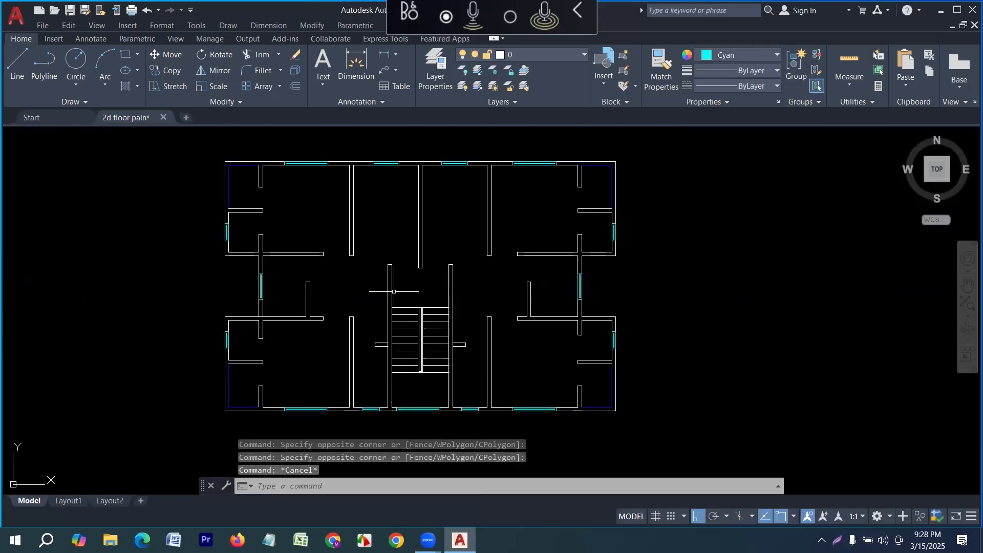
middle_click_drag(432, 278, 379, 299)
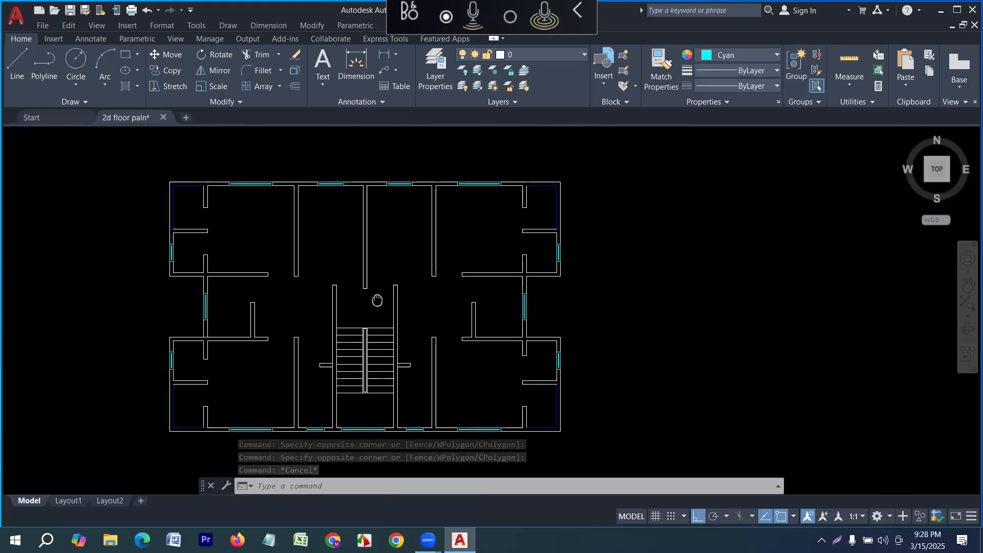
scroll(353, 297, "up", 3)
scroll(353, 297, "down", 3)
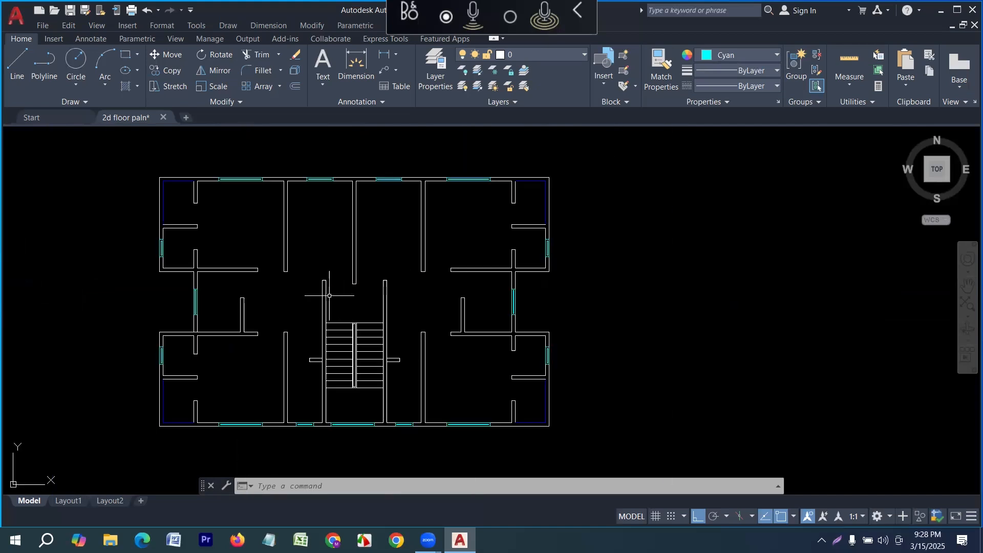
scroll(337, 293, "up", 2)
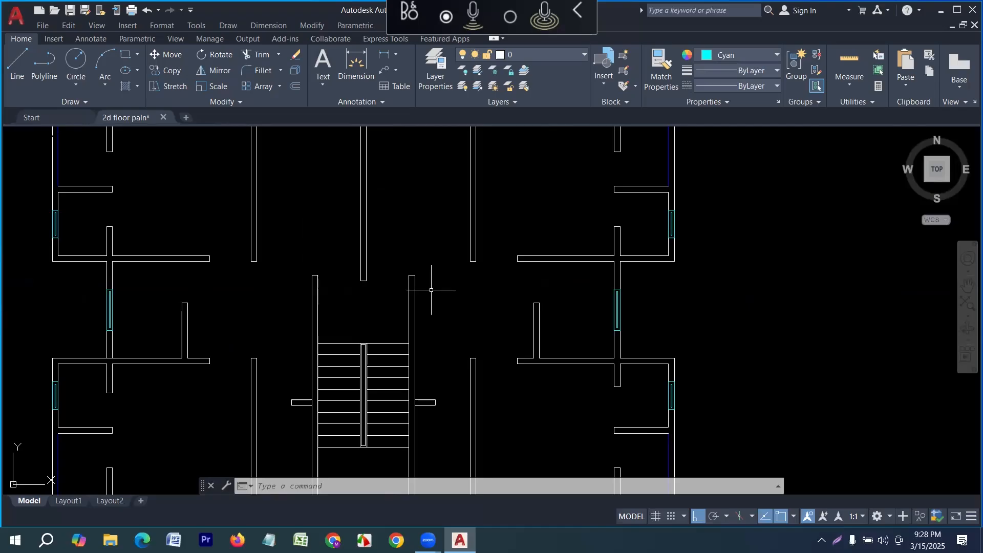
scroll(364, 286, "down", 2)
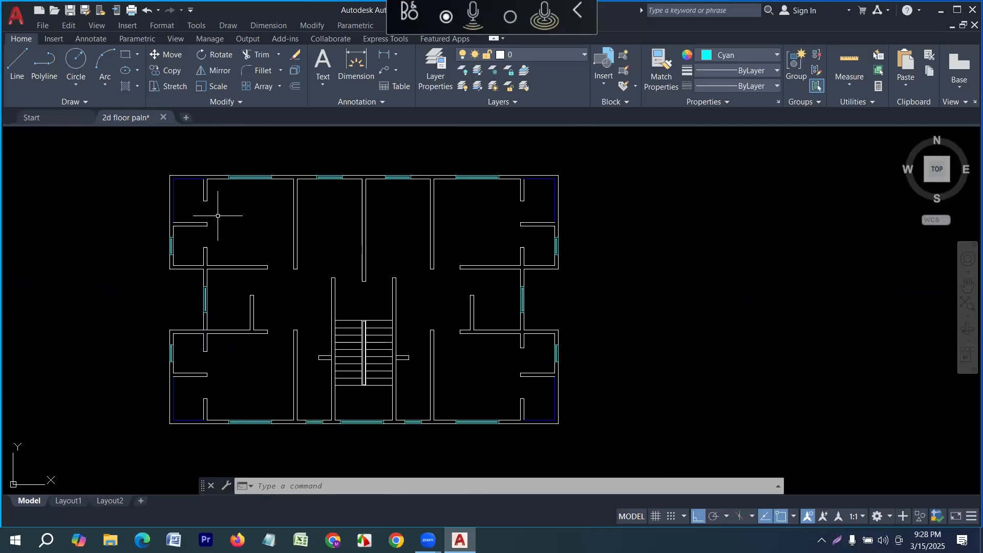
scroll(192, 201, "up", 2)
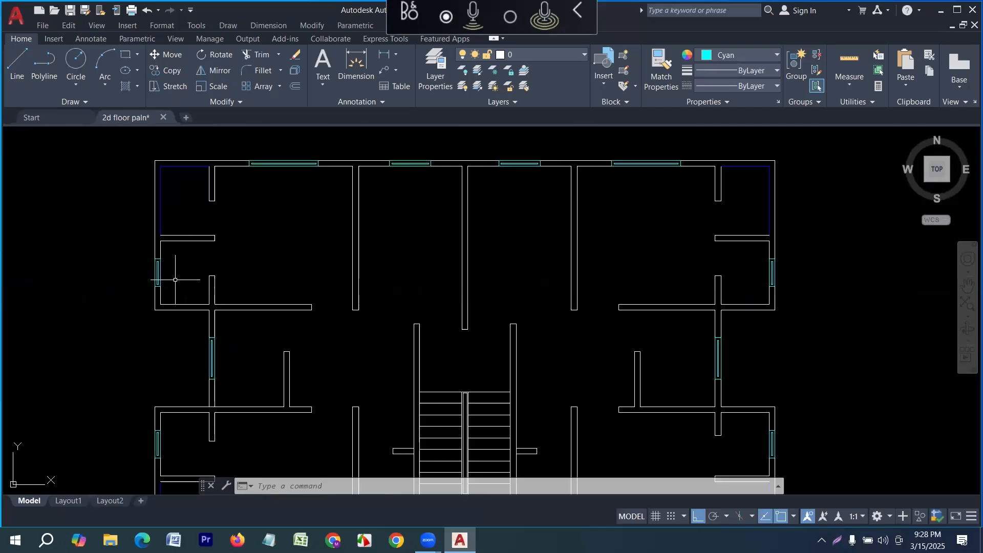
scroll(175, 259, "down", 2)
scroll(175, 259, "up", 2)
scroll(187, 260, "down", 2)
scroll(191, 263, "down", 2)
scroll(226, 330, "up", 4)
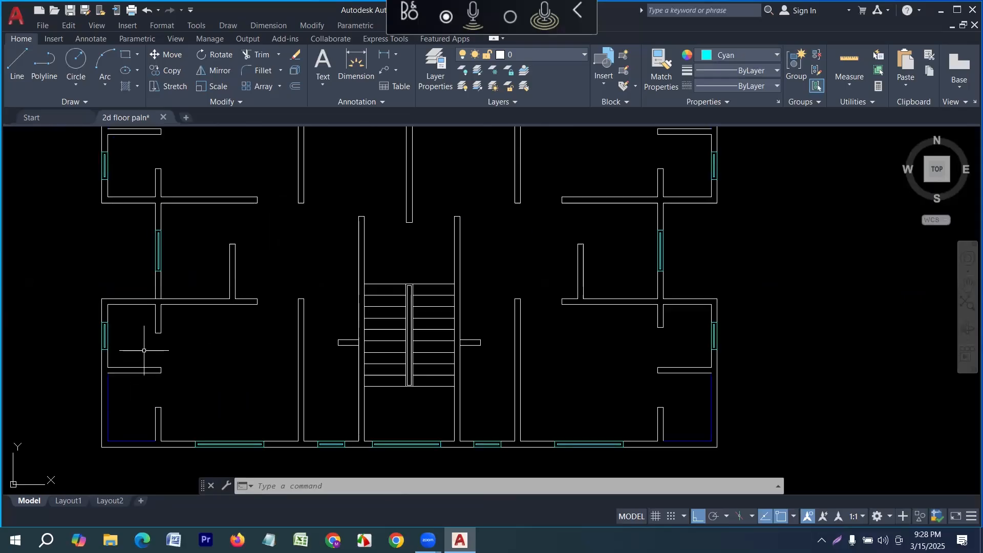
scroll(196, 350, "down", 2)
scroll(263, 360, "up", 2)
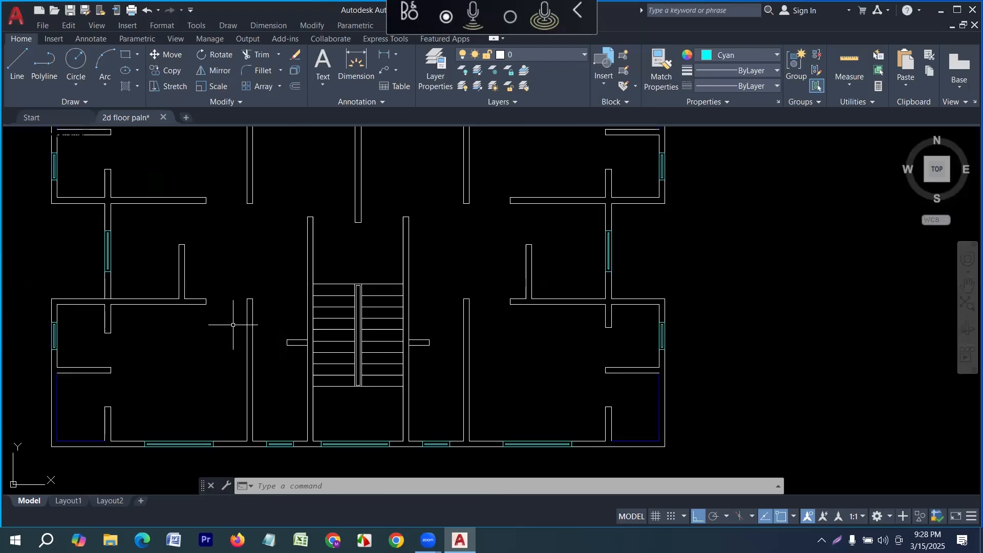
scroll(287, 354, "down", 4)
scroll(341, 318, "up", 4)
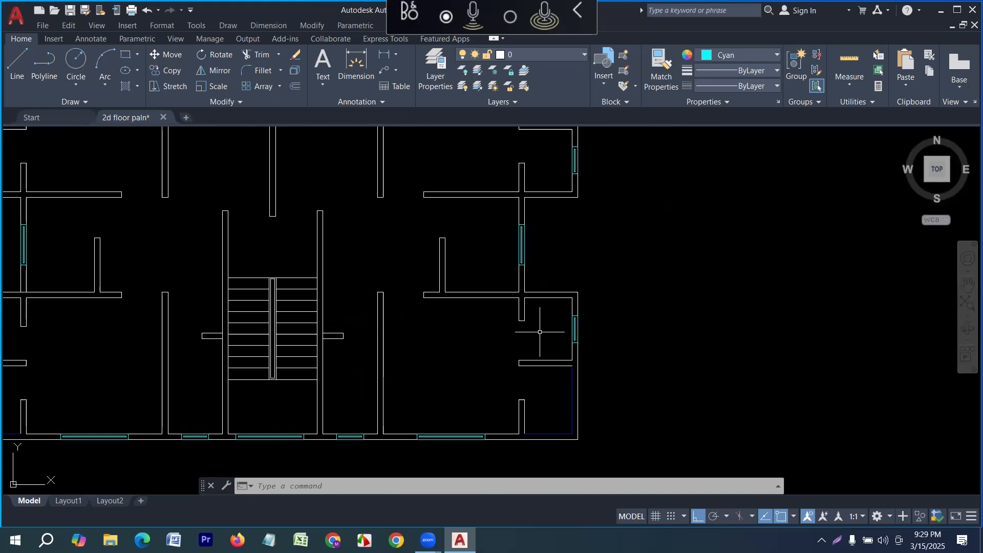
scroll(549, 406, "down", 5)
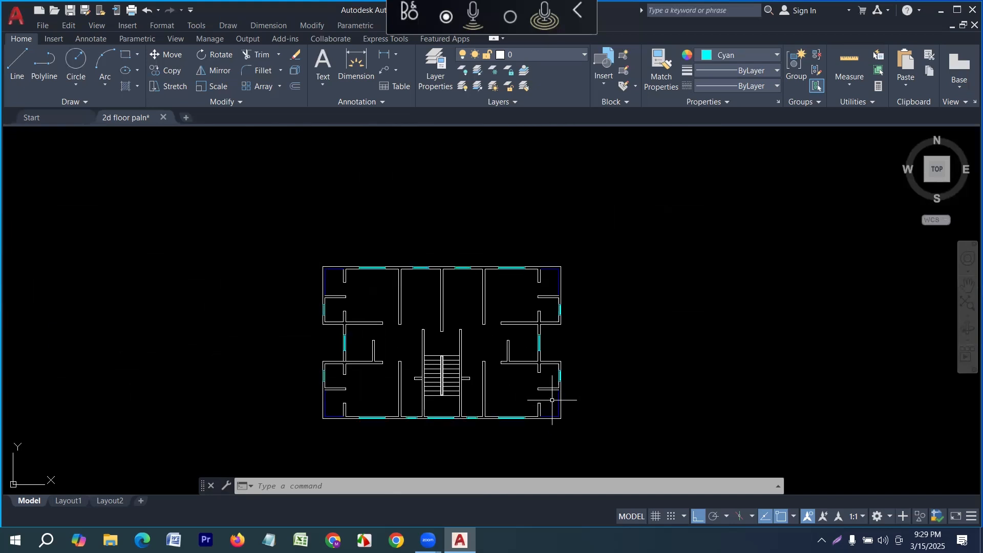
scroll(512, 335, "up", 6)
middle_click_drag(510, 296, 505, 384)
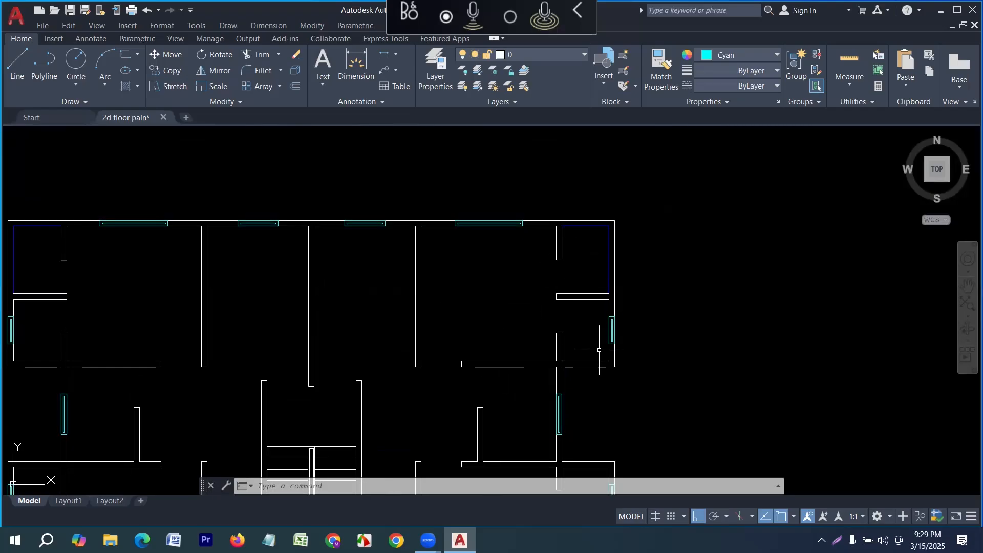
scroll(535, 289, "down", 4)
scroll(471, 287, "up", 2)
middle_click_drag(342, 296, 364, 309)
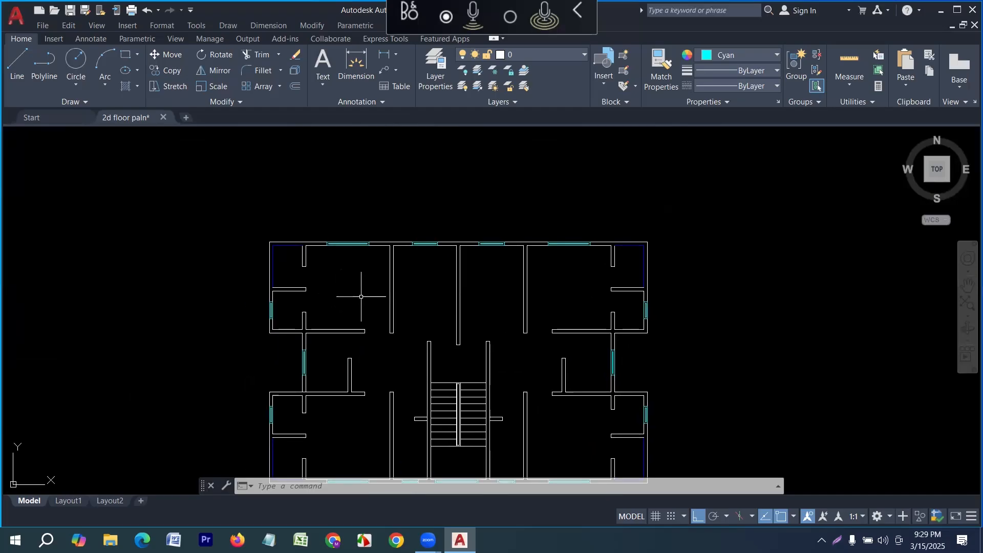
scroll(361, 297, "up", 2)
scroll(343, 283, "up", 2)
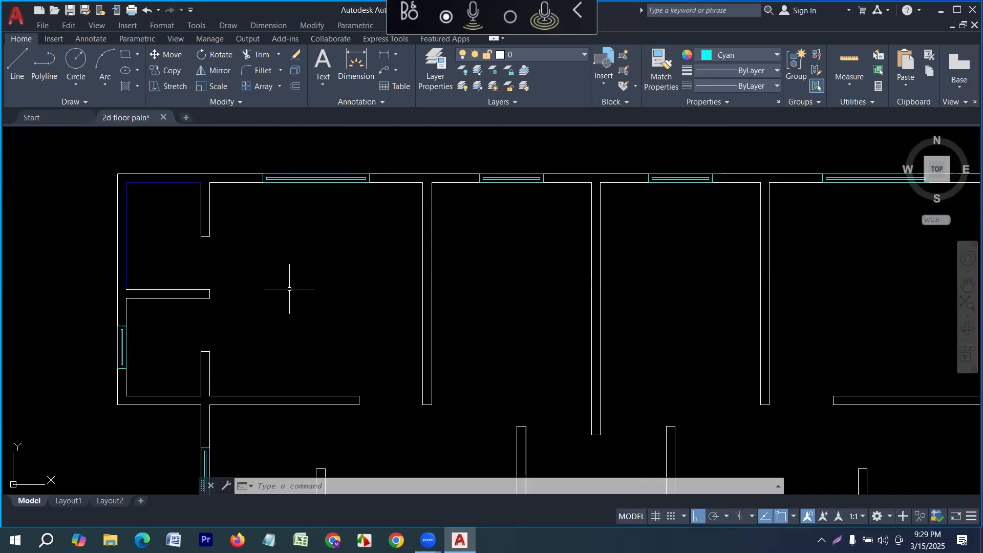
Start a multiline text in the large upper-left room and set its text height to 10".
scroll(307, 286, "down", 4)
key("Escape")
key("Escape")
type("t")
key("Return")
scroll(303, 287, "up", 2)
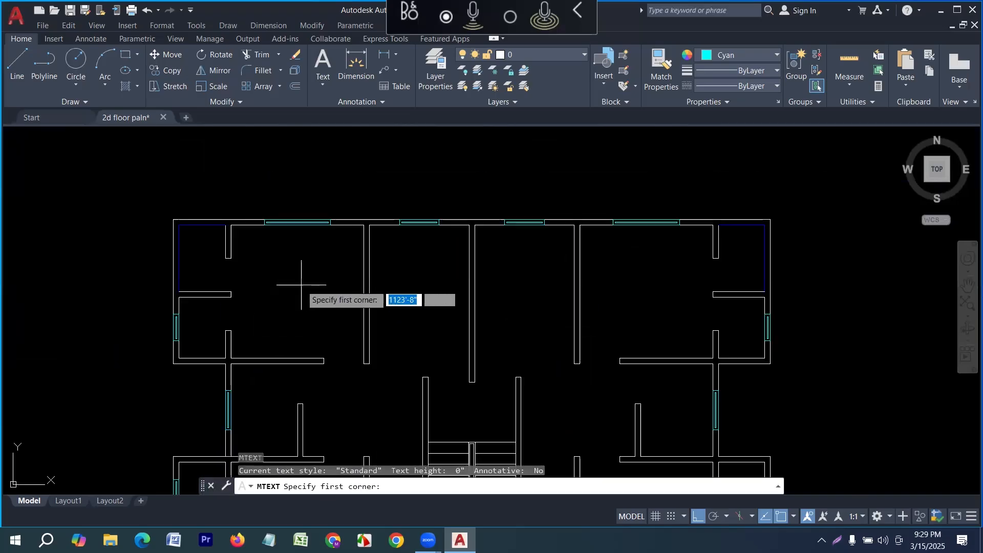
left_click(254, 247)
left_click(341, 329)
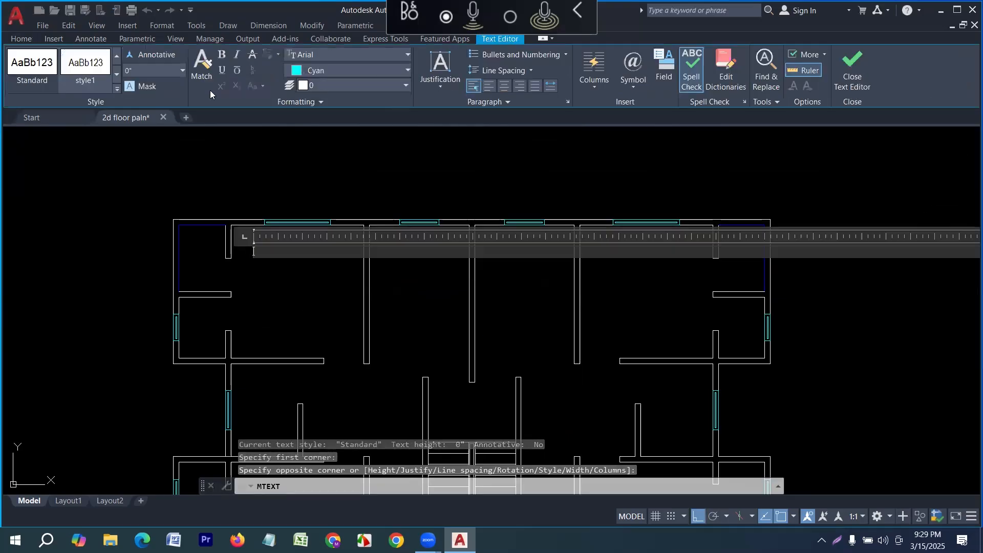
type("10")
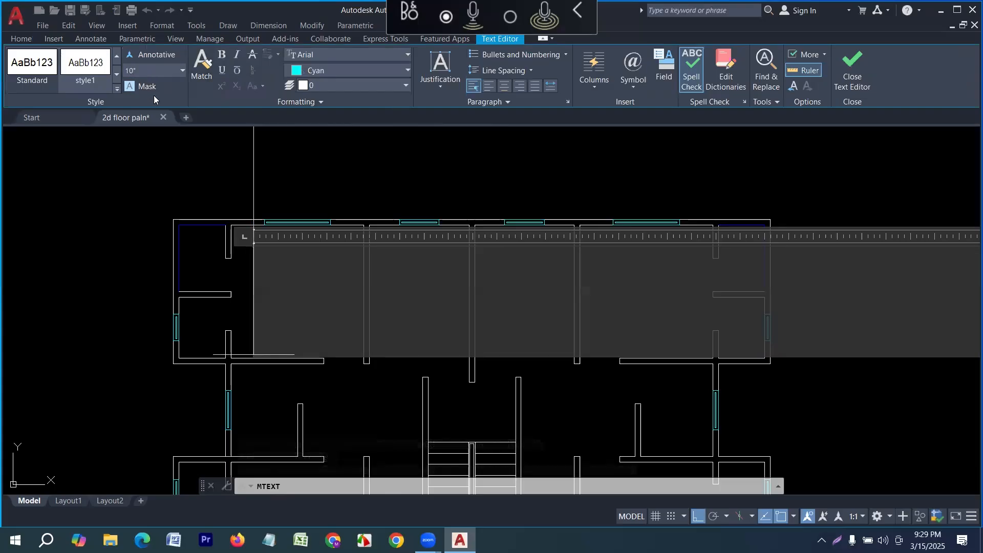
key("Return")
Enter "Bed Room" as the first line of the multiline text in the upper-left room.
scroll(246, 253, "down", 2)
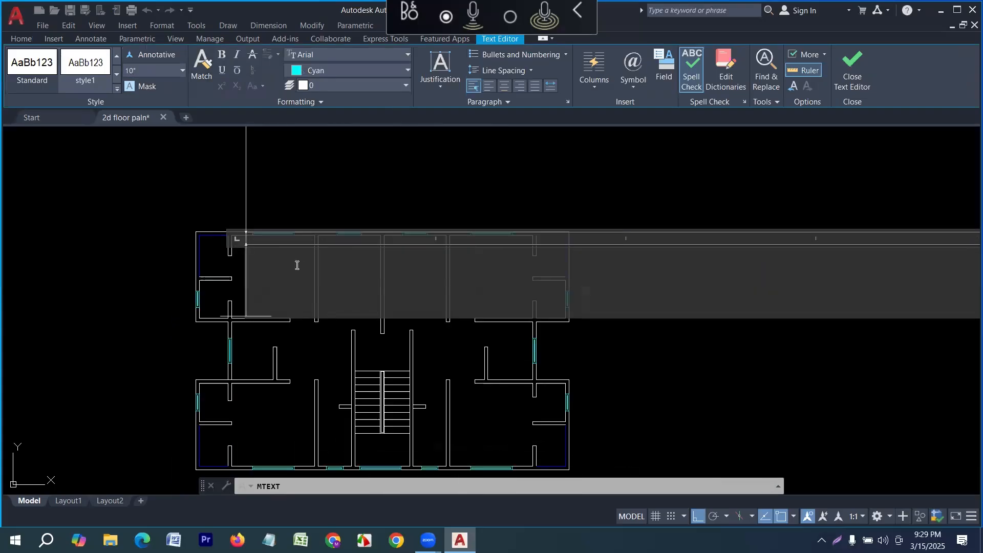
type("|B")
key("BackSpace")
key("BackSpace")
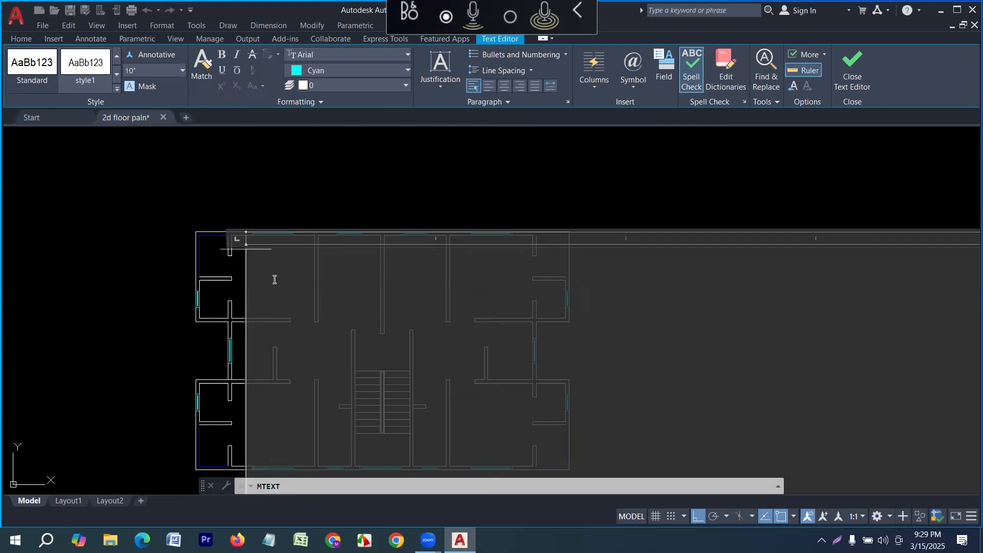
scroll(277, 282, "down", 5)
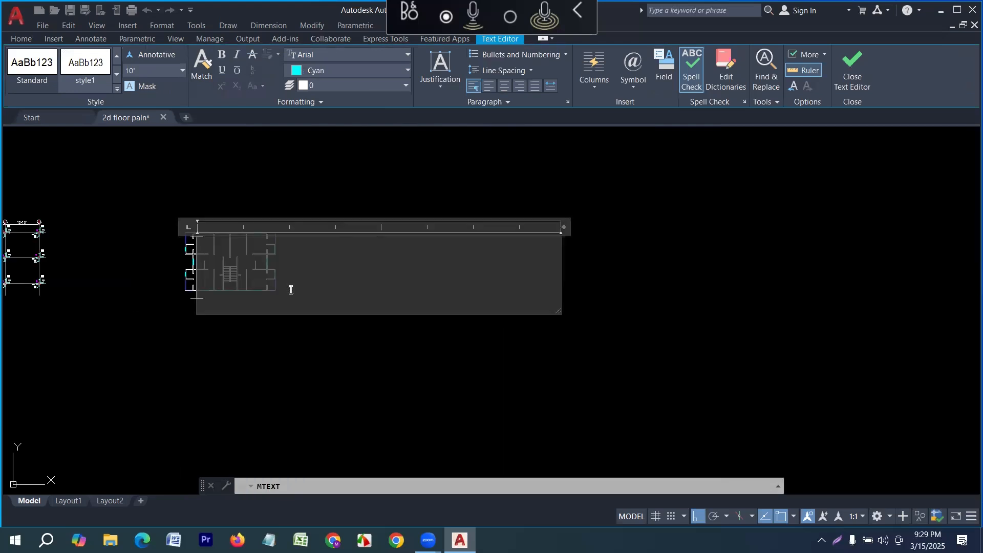
type("Bed")
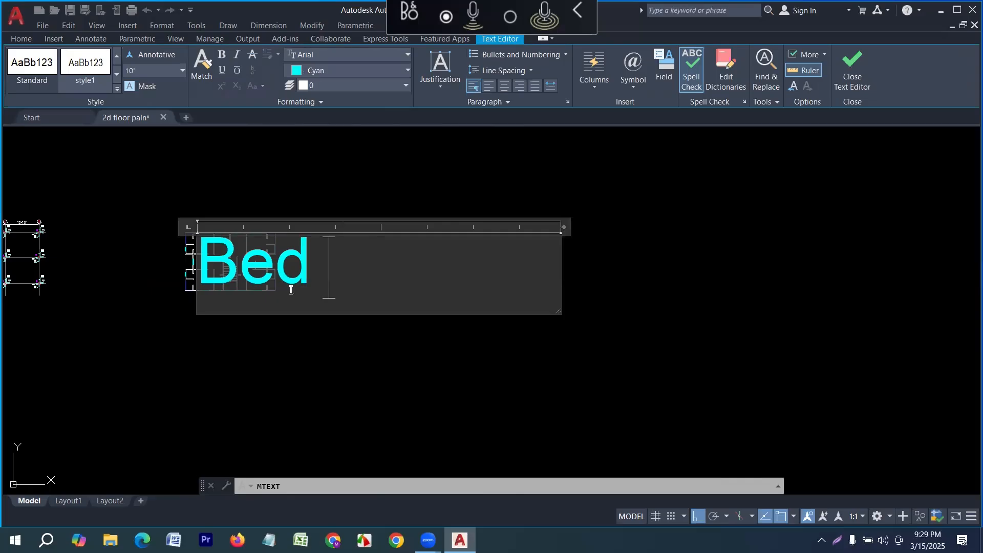
type(" Room")
key("Return")
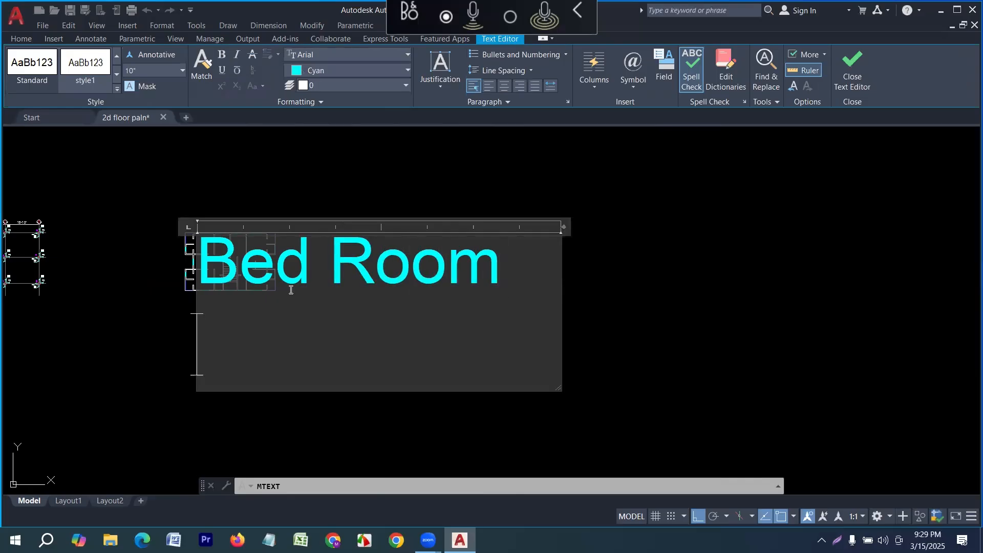
Add the room size 10'-0"x10'-0" as the second line of the Bed Room label.
type("10")
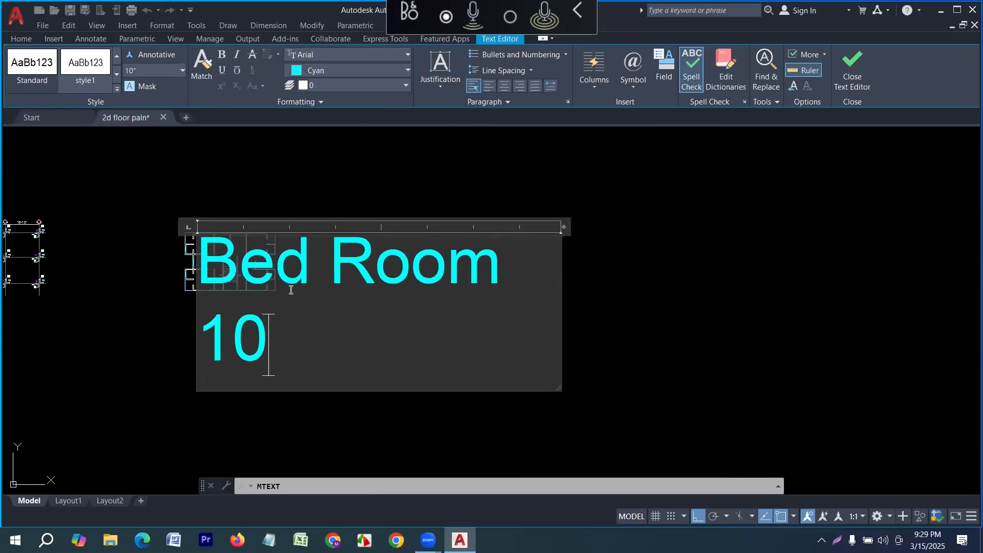
type("'-")
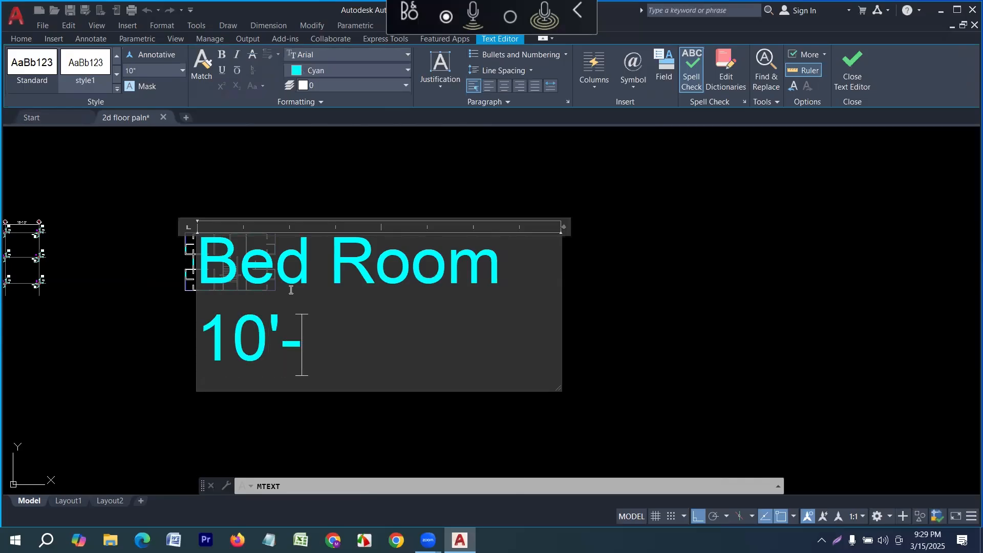
type("0\"")
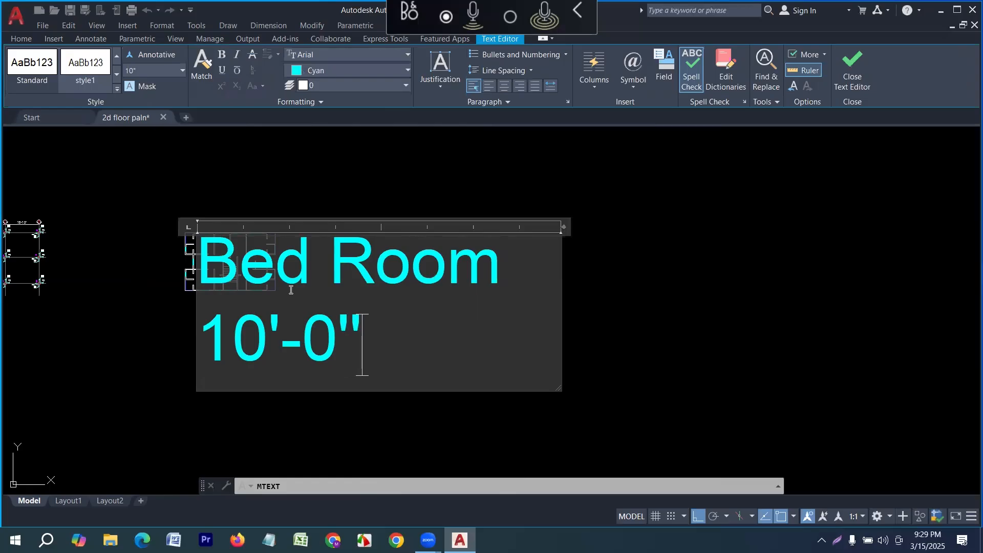
type("x")
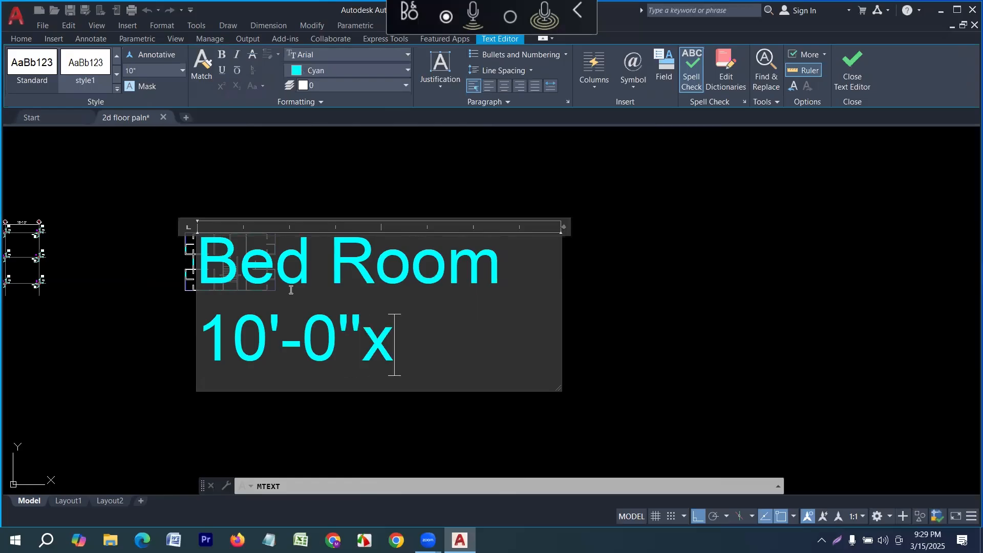
type("10'-")
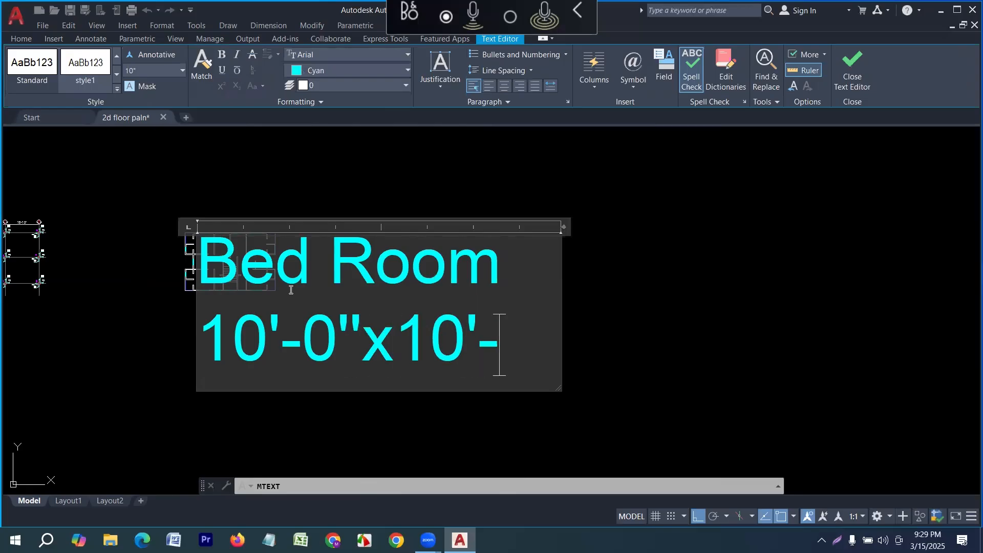
type("0''")
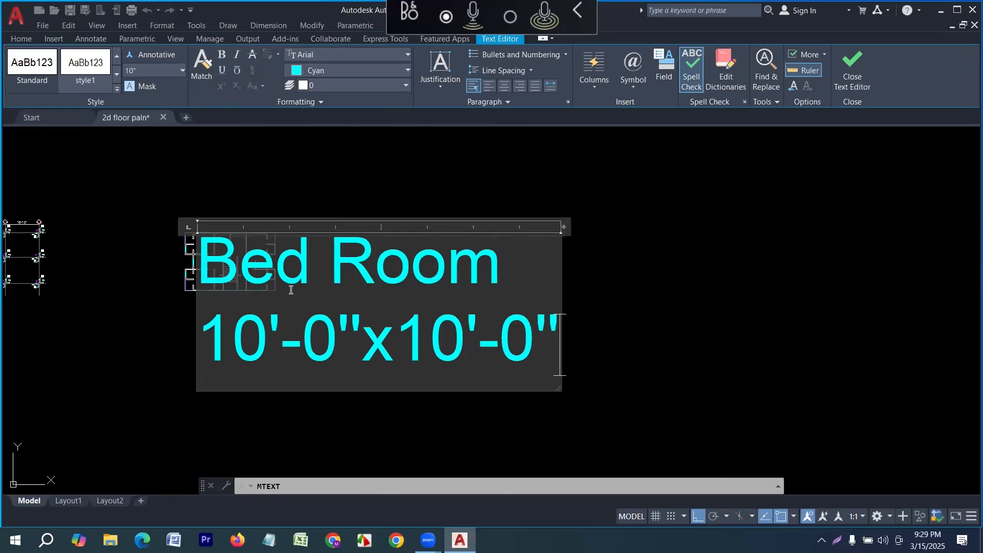
Centre both lines of the Bed Room label, make them italic and finish the text.
key("ctrl+a")
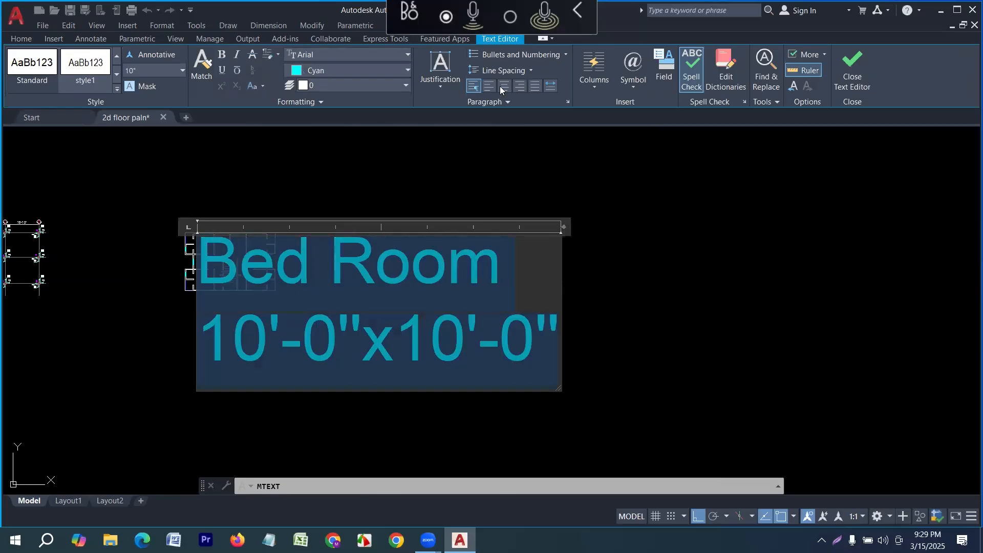
left_click(500, 89)
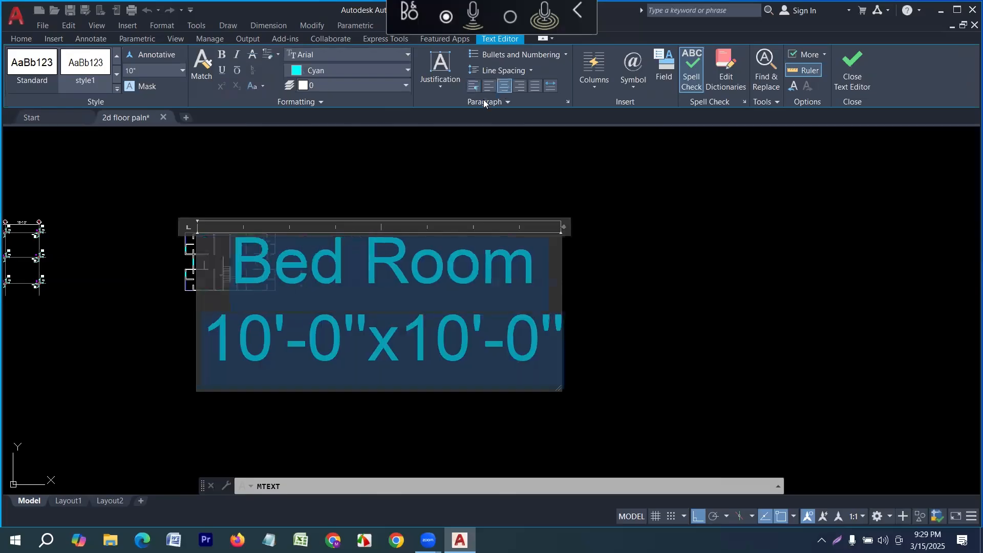
left_click(237, 55)
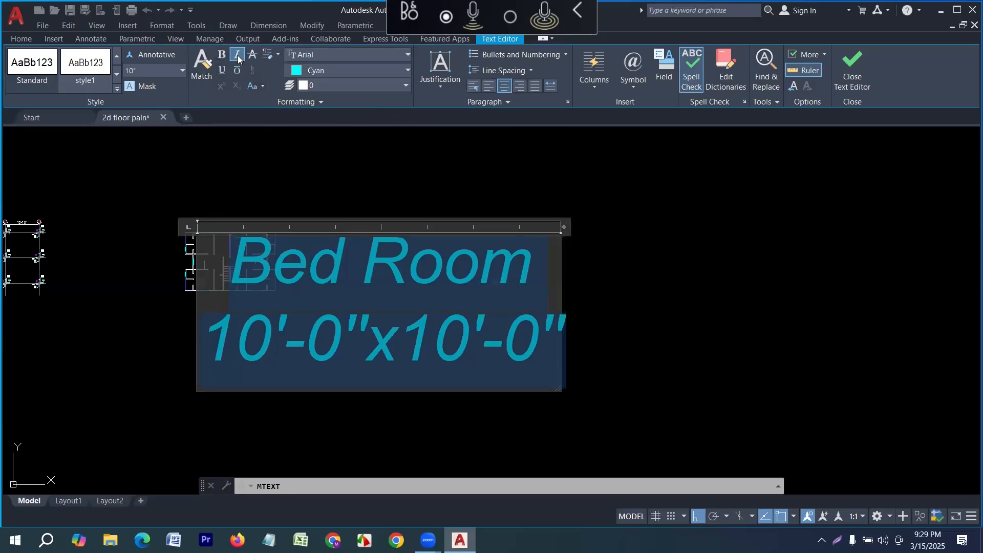
left_click(852, 69)
Move the Bed Room label down to the middle of the upper-left room.
scroll(226, 219, "up", 3)
left_click(242, 301)
left_click(222, 232)
type("m")
key("Return")
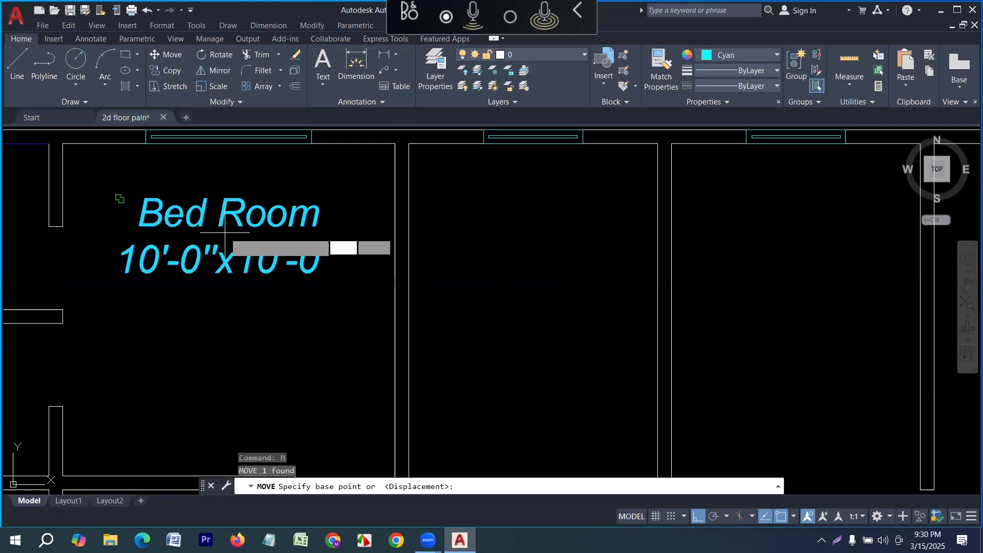
left_click(221, 239)
left_click(205, 309)
Measure the inner width and height of the upper-left bedroom with trial dimensions, without keeping them.
scroll(202, 245, "down", 2)
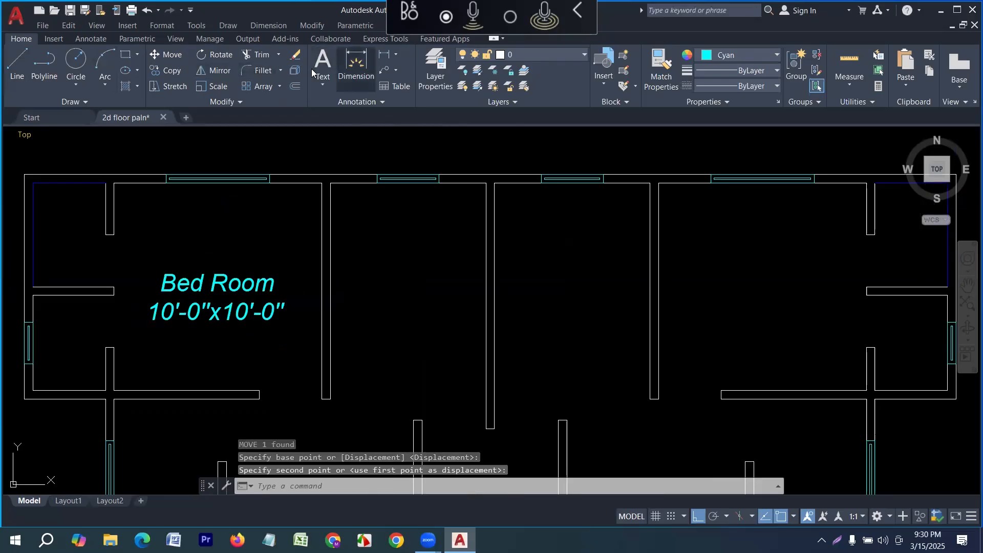
left_click(356, 66)
left_click(114, 235)
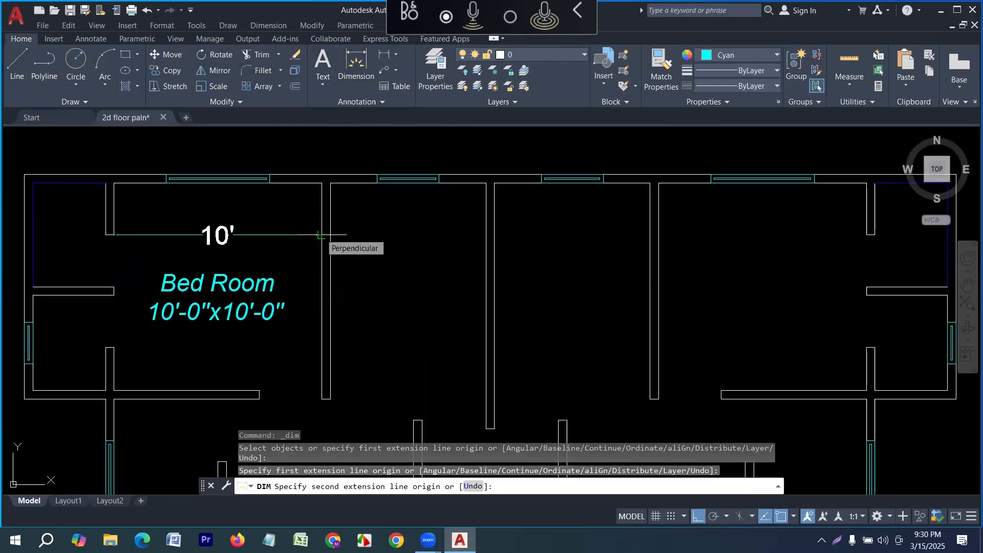
key("Escape")
key("space")
left_click(114, 390)
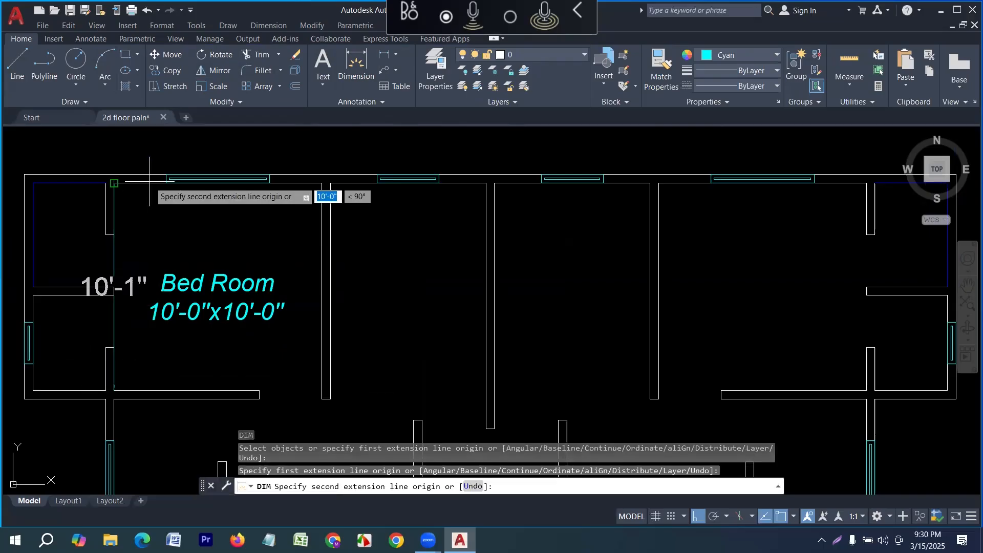
left_click(114, 183)
key("Escape")
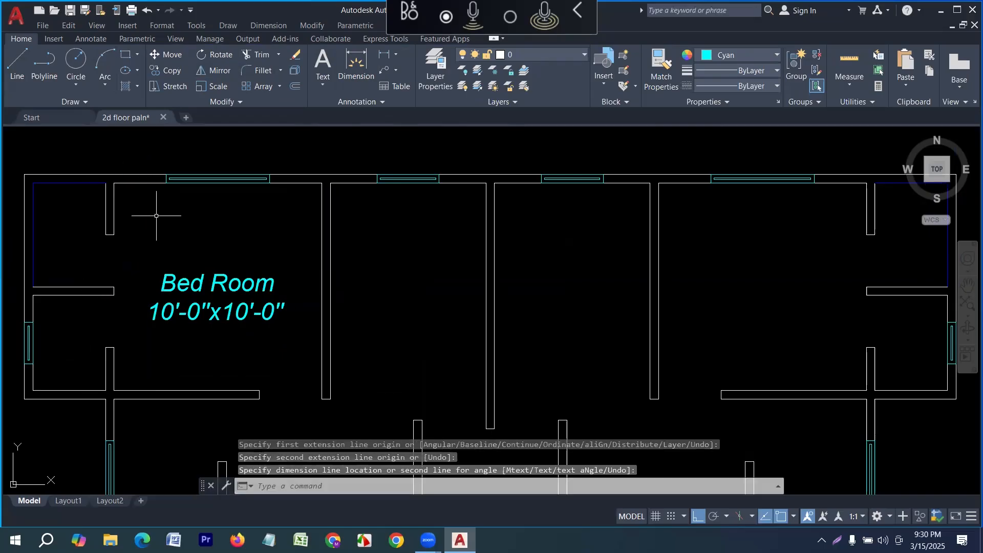
Copy the Bed Room label horizontally into the matching upper-right room.
scroll(158, 216, "down", 2)
scroll(198, 268, "up", 1)
left_click(201, 277)
left_click(170, 220)
type("co")
key("Return")
left_click(129, 249)
scroll(423, 249, "up", 3)
scroll(412, 228, "down", 3)
scroll(416, 229, "up", 3)
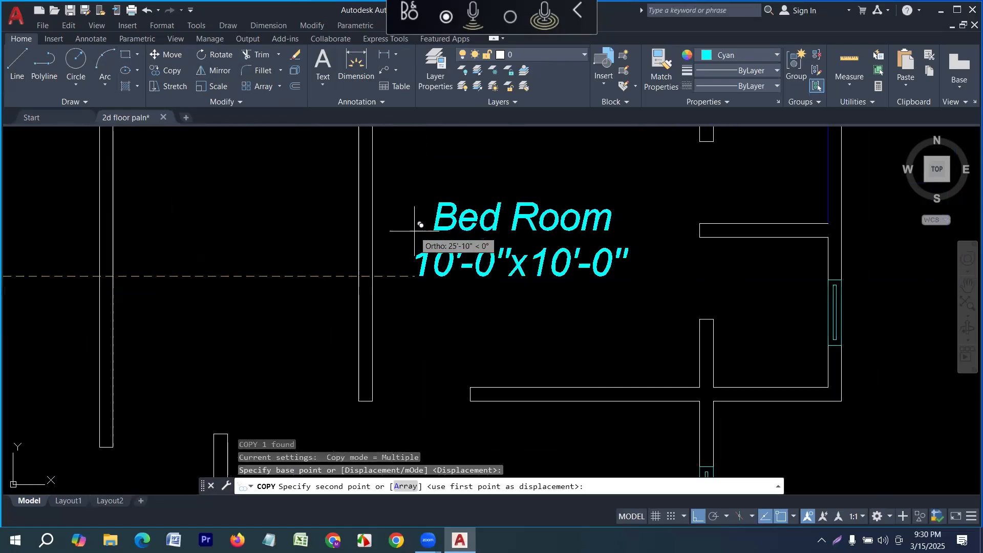
left_click(415, 230)
Turn Ortho off and place further copies of the Bed Room label in the lower-right and lower-left rooms.
scroll(420, 226, "down", 4)
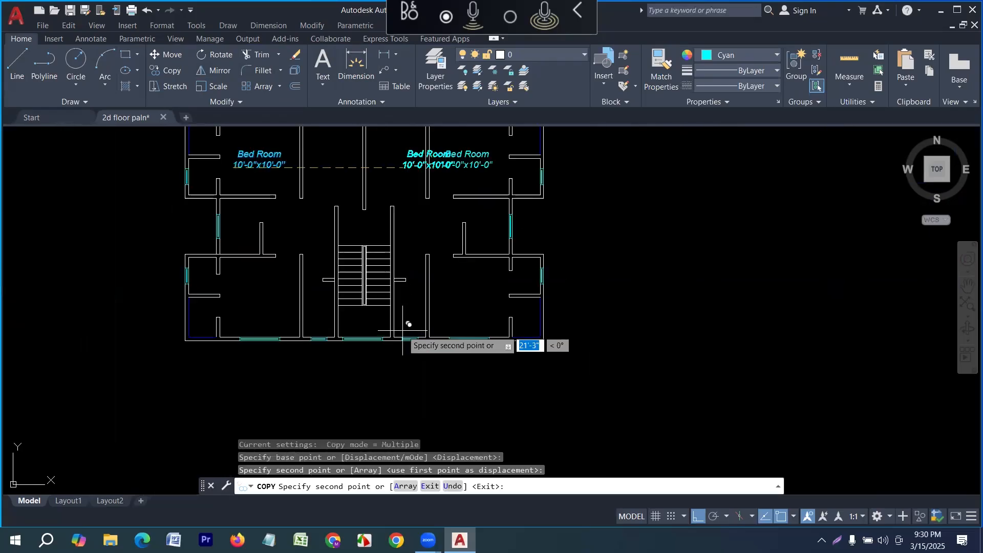
key("F8")
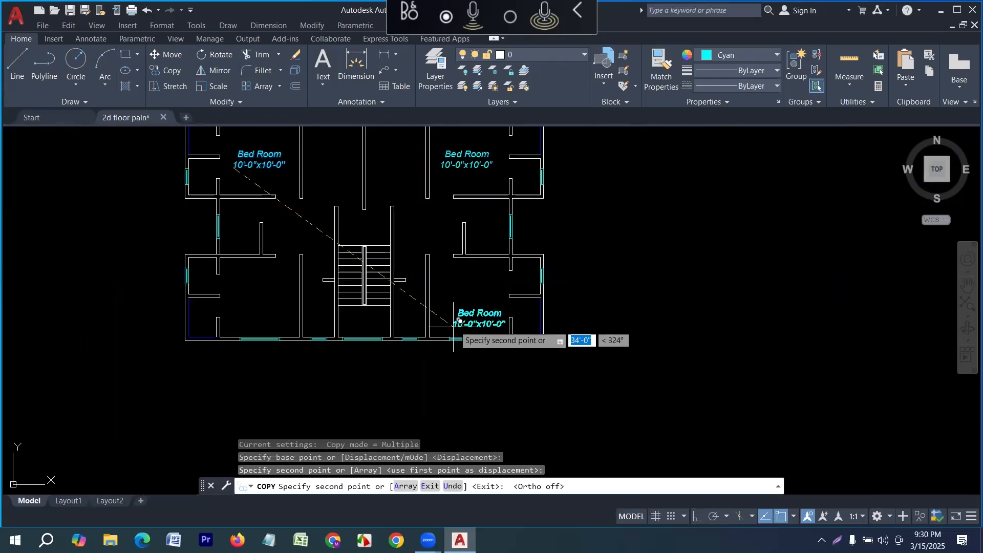
scroll(453, 326, "up", 2)
scroll(435, 292, "down", 5)
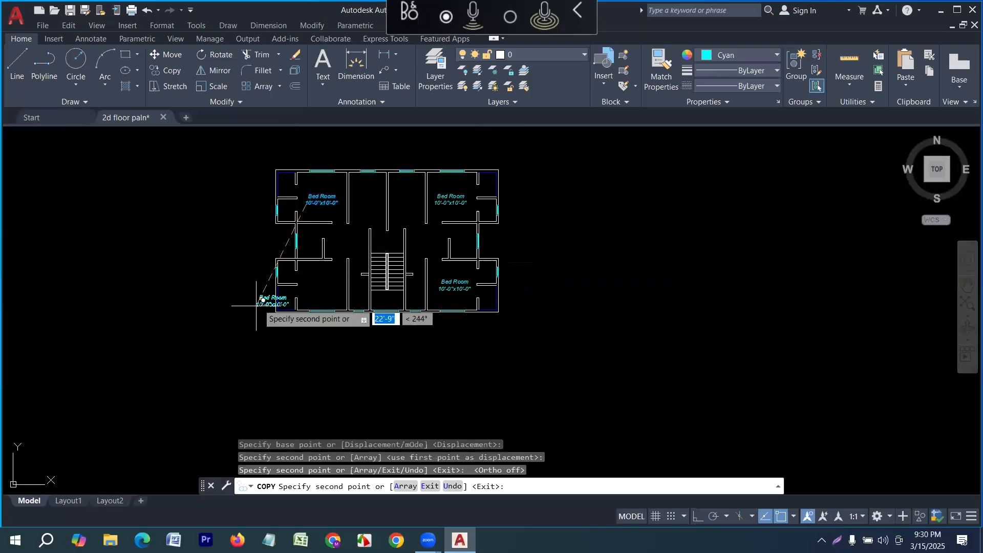
scroll(256, 305, "up", 4)
left_click(312, 285)
scroll(291, 324, "down", 3)
middle_click_drag(328, 274, 283, 356)
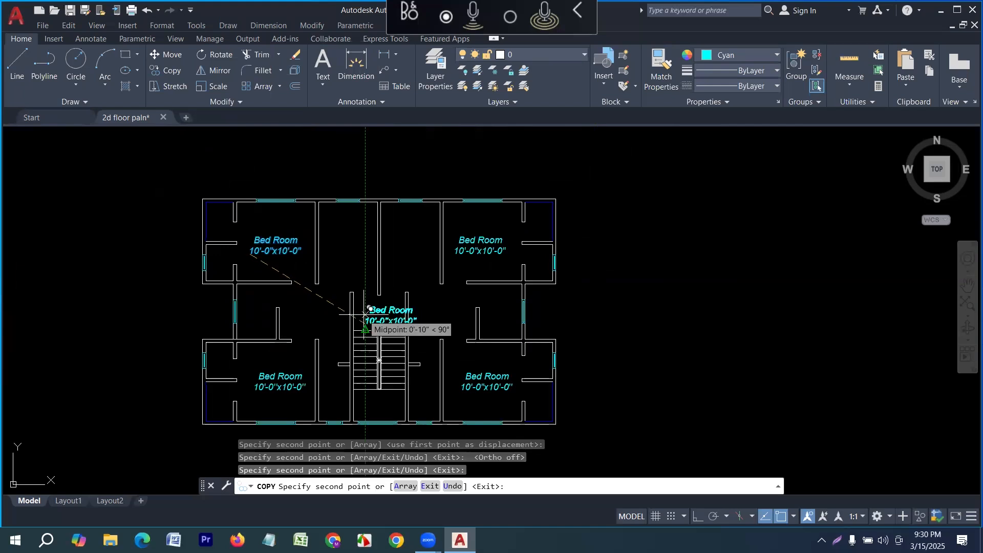
Place copies of the Bed Room label in the two upper middle rooms and end the copying.
scroll(309, 246, "up", 2)
scroll(334, 228, "up", 4)
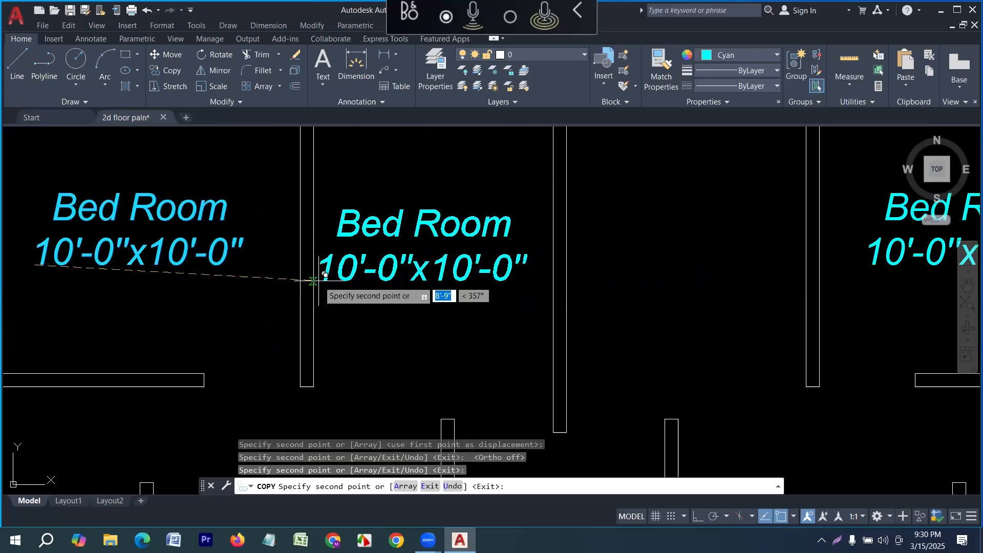
scroll(330, 261, "down", 4)
scroll(324, 260, "down", 2)
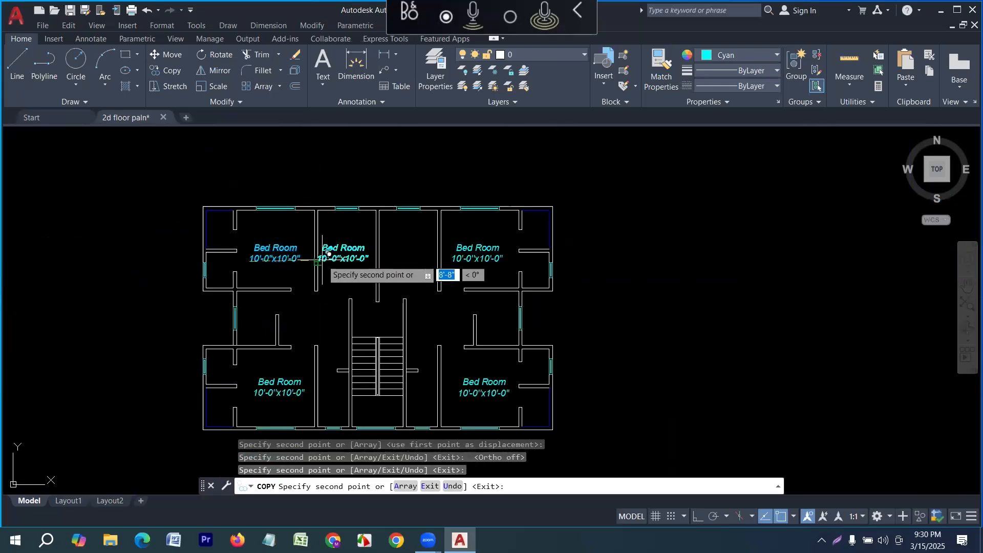
scroll(328, 267, "up", 2)
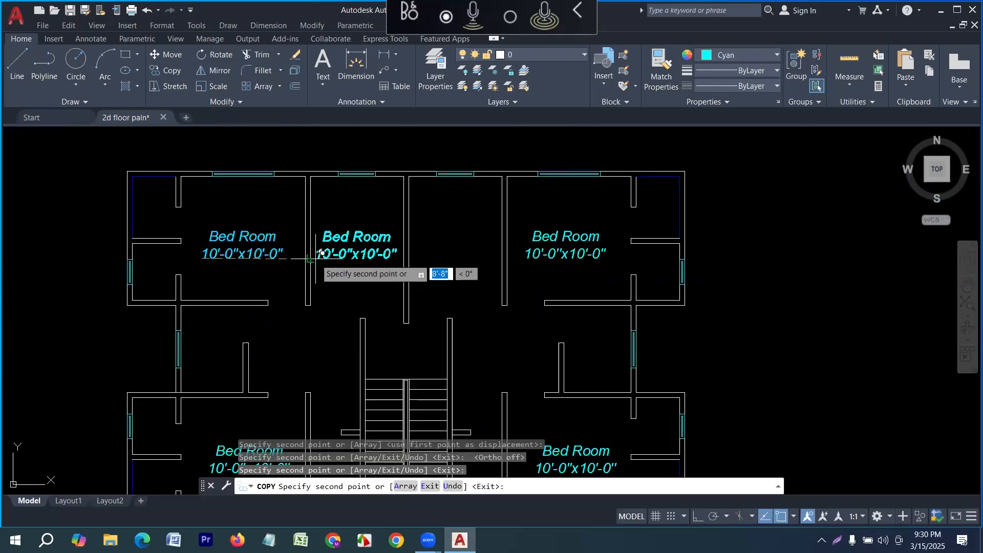
scroll(318, 258, "down", 2)
scroll(318, 258, "up", 3)
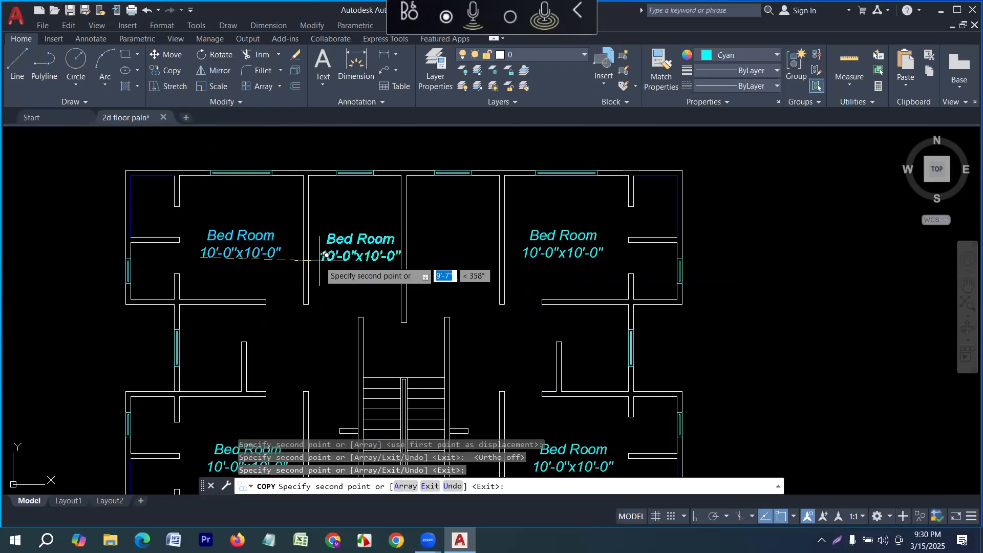
scroll(315, 259, "up", 1)
scroll(317, 258, "down", 2)
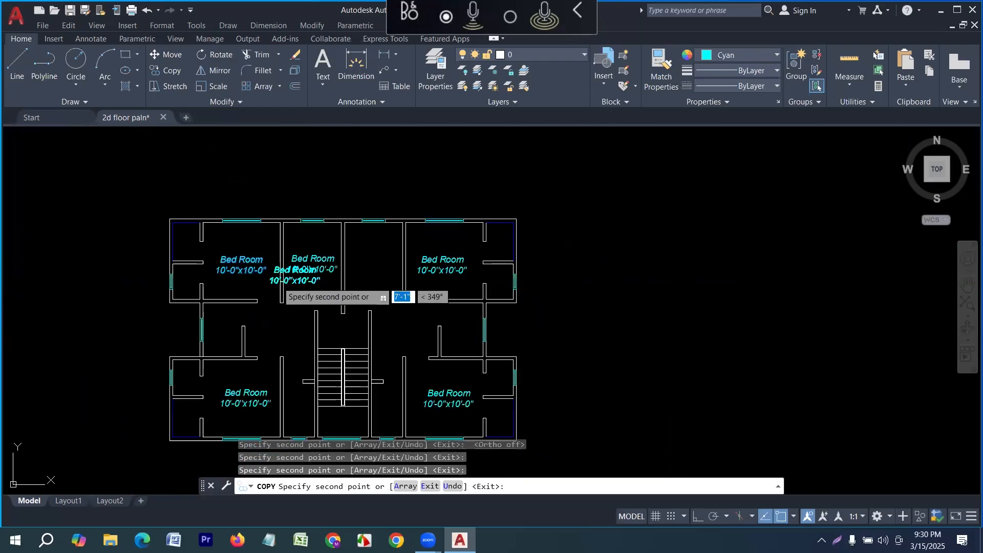
scroll(282, 277, "up", 2)
scroll(246, 325, "down", 3)
scroll(250, 288, "up", 2)
scroll(244, 295, "down", 2)
key("Escape")
scroll(310, 250, "up", 4)
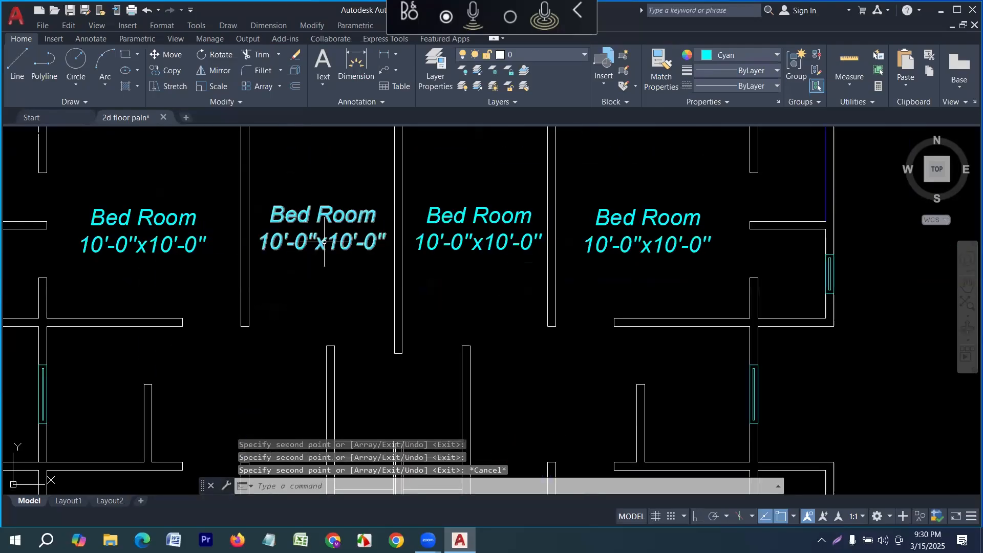
Replace the label text in the left one of the two upper middle rooms with "Drawing".
double_click(373, 243)
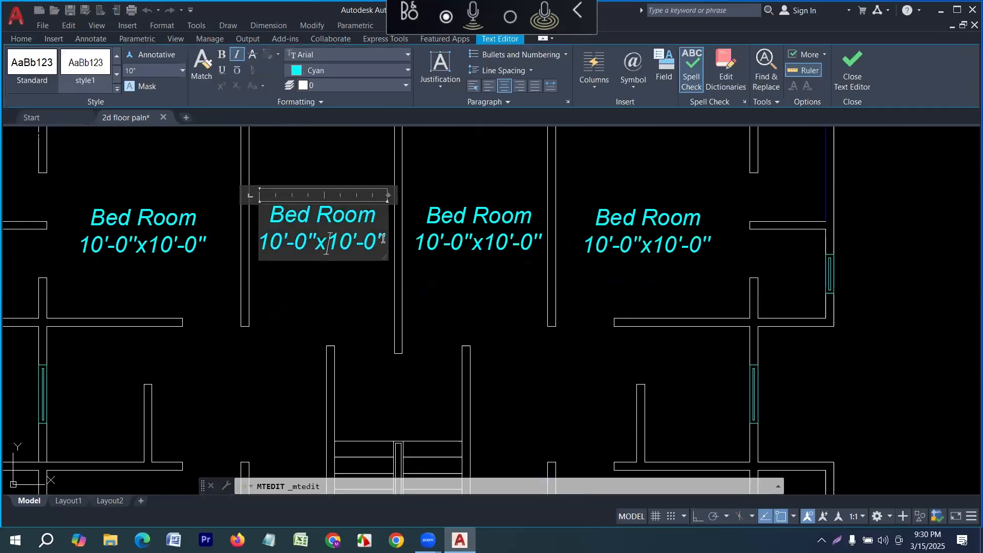
left_click_drag(384, 238, 261, 209)
key("Delete")
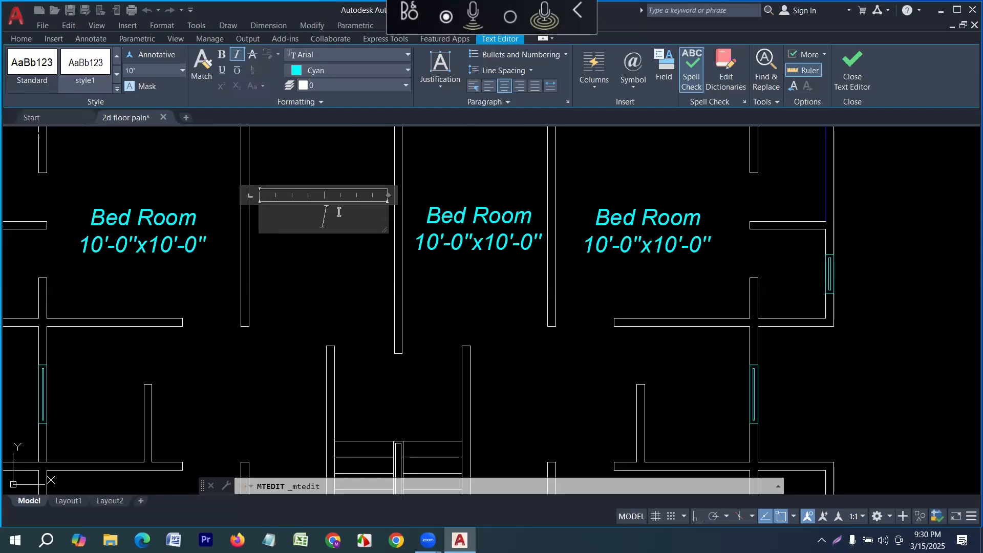
type("Drawing")
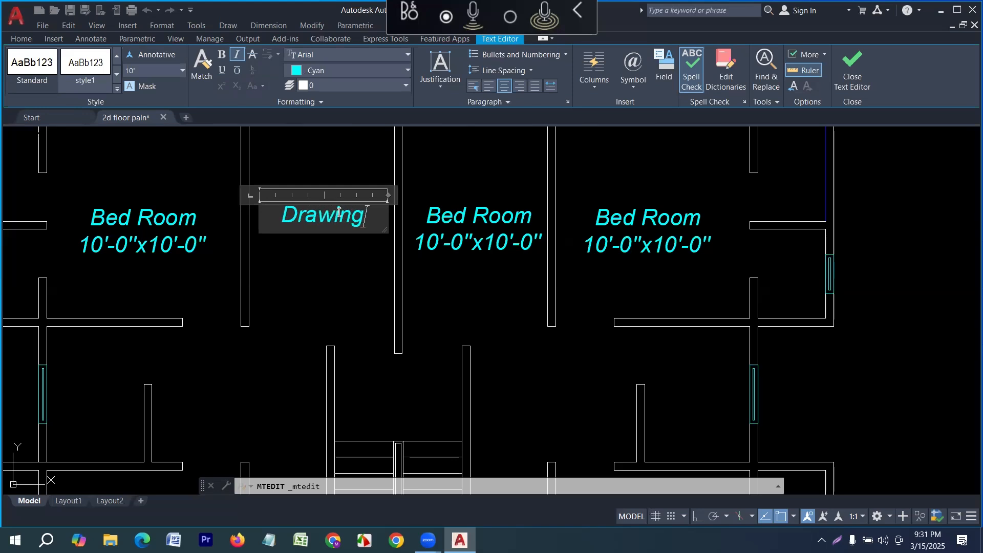
key("Return")
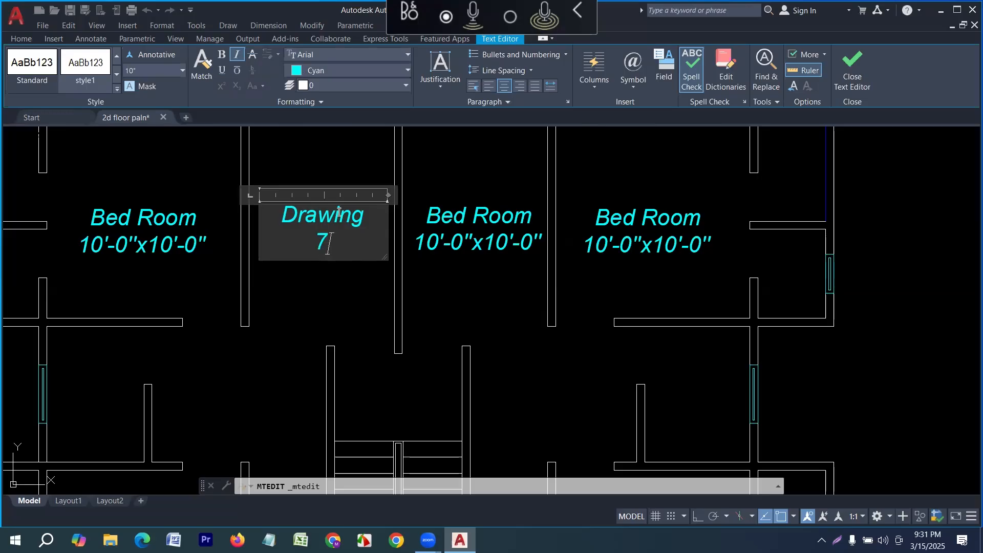
Add the dimensions 7'-6"x11'-8" as the second line of the Drawing label.
type("7'6")
type("\"")
type("-")
left_click(355, 243)
type("x11")
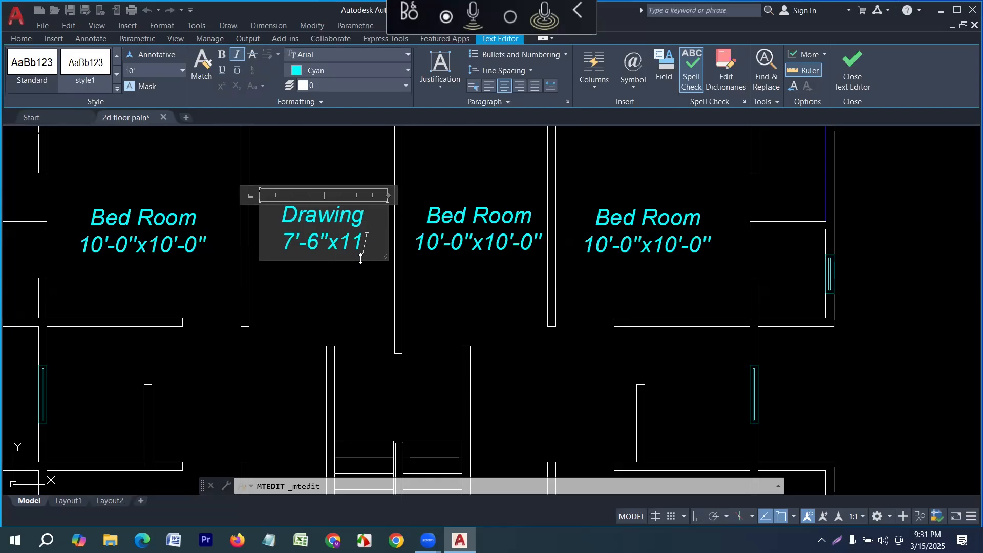
type("'8\"")
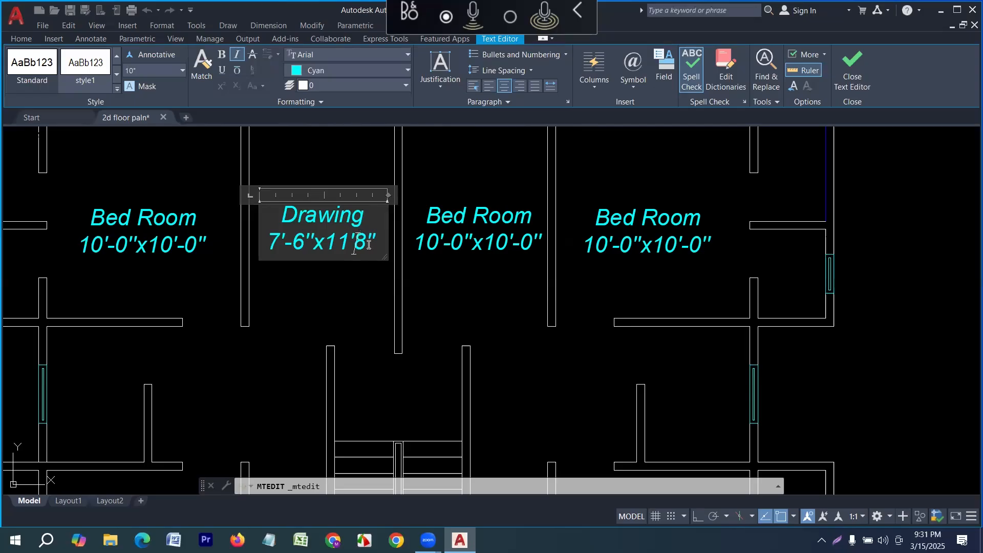
type("-")
Set the text height of the whole Drawing label to 8" and finish editing it.
key("ctrl+a")
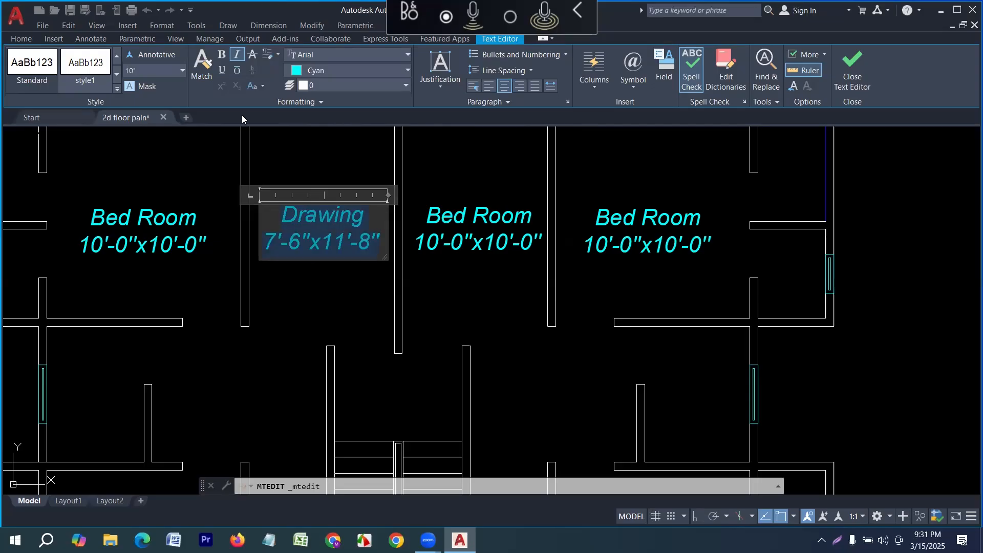
left_click(156, 71)
type("8")
key("Return")
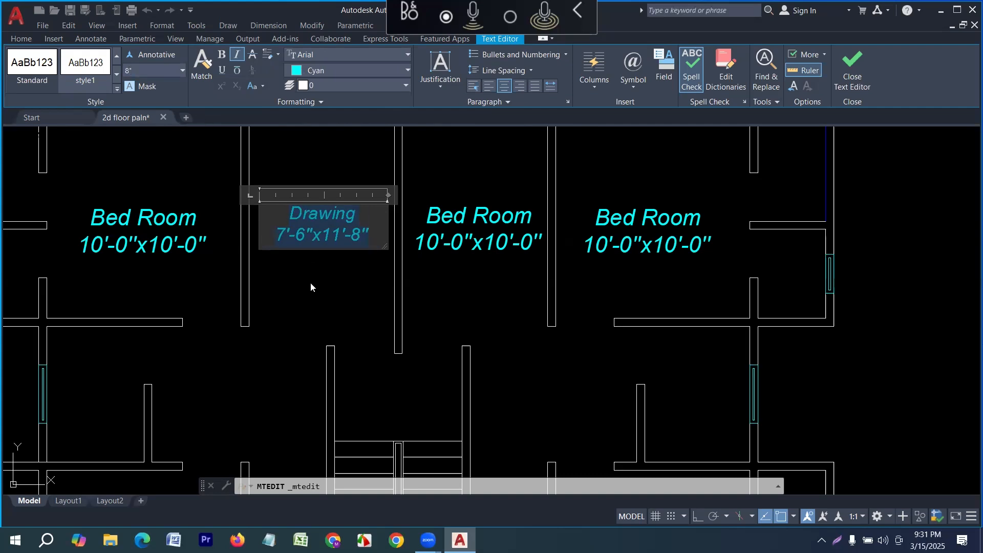
left_click(340, 286)
Delete the Bed Room label in the right one of the two upper middle rooms and copy the Drawing label there.
left_click(560, 274)
left_click(475, 216)
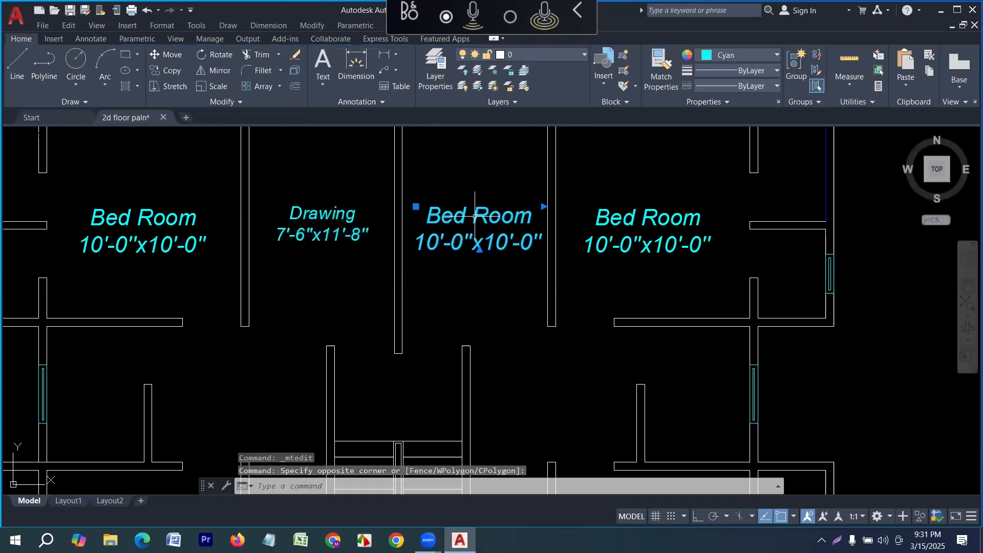
key("Delete")
left_click(340, 263)
left_click(333, 207)
type("o")
key("Return")
left_click(334, 209)
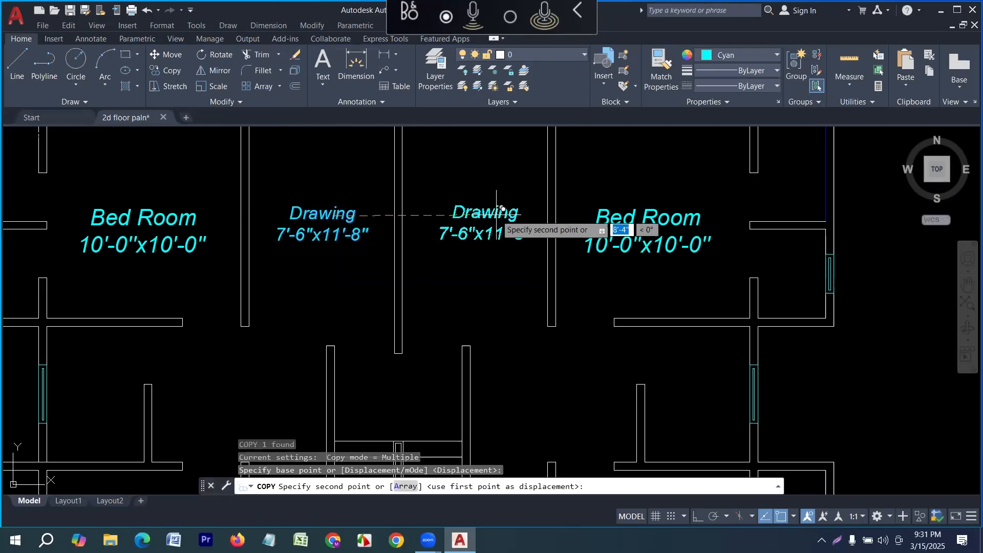
left_click(495, 214)
Place further copies of the Drawing label in the small right and left rooms between the bedrooms and end the copying.
scroll(450, 261, "down", 7)
scroll(414, 250, "up", 5)
scroll(414, 251, "up", 3)
left_click(431, 251)
scroll(479, 228, "down", 6)
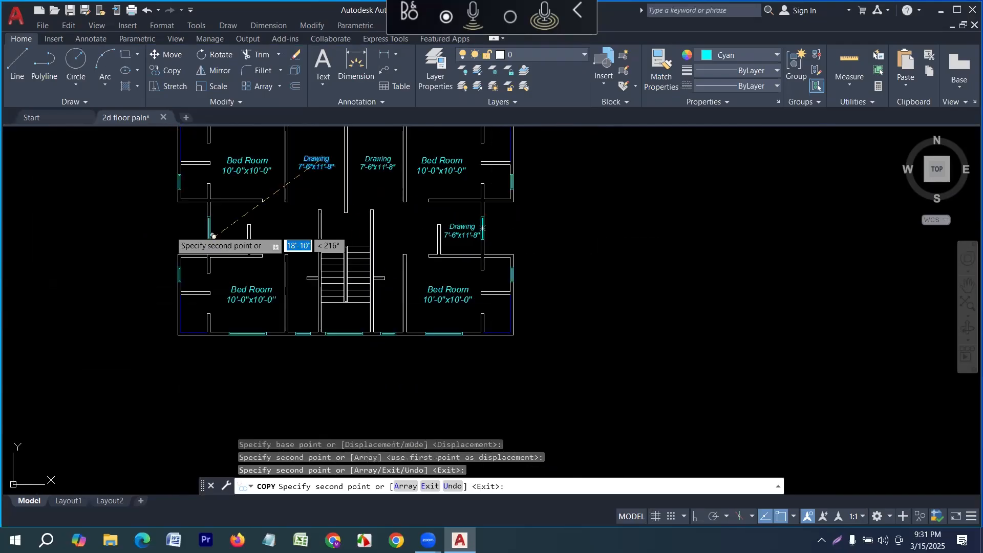
scroll(175, 232, "up", 4)
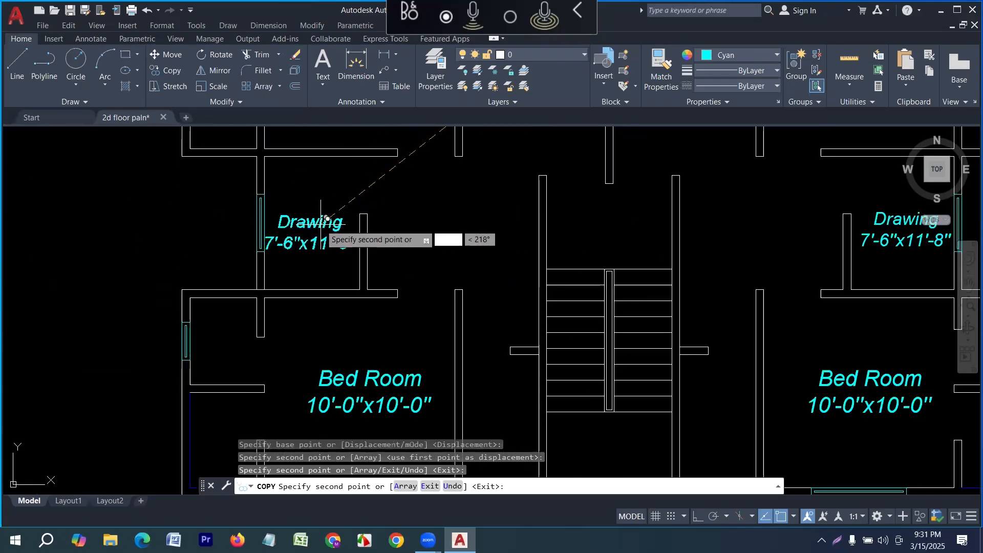
left_click(322, 224)
key("Escape")
Replace the Drawing text in the small room between the right-hand bedrooms with "Kitchen" and 7'-0"-5'-0" below it.
scroll(261, 268, "down", 6)
scroll(441, 259, "up", 4)
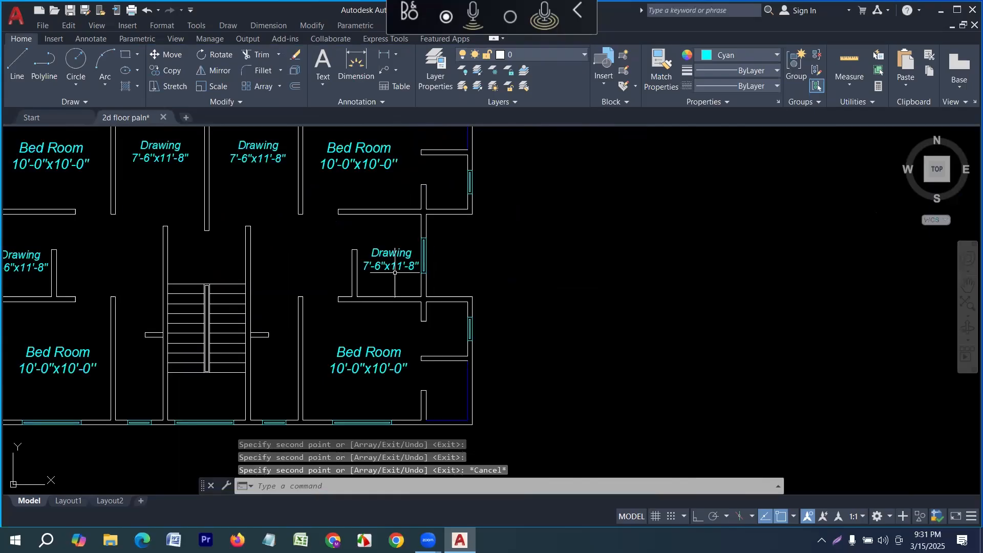
left_click(395, 272)
key("Escape")
left_click(396, 269)
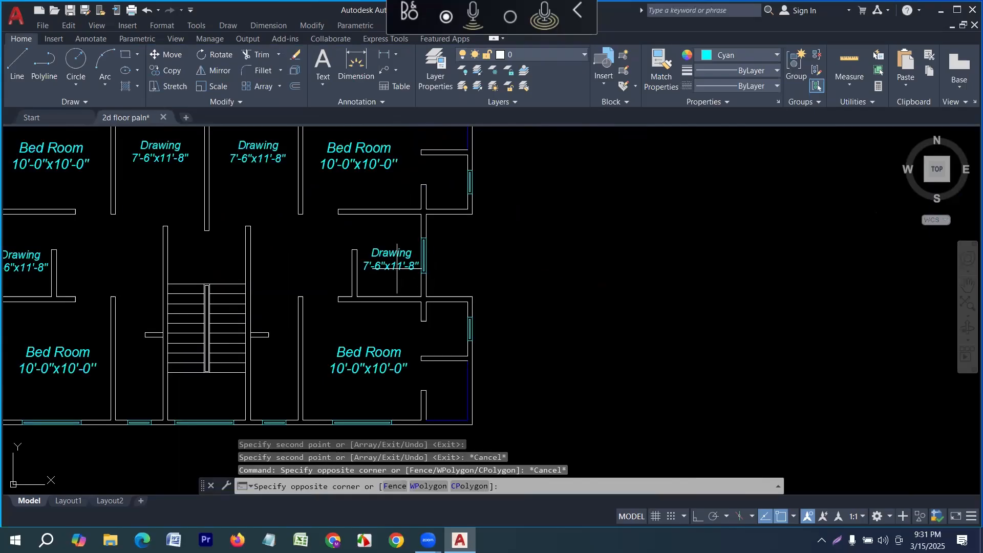
key("Escape")
left_click(398, 266)
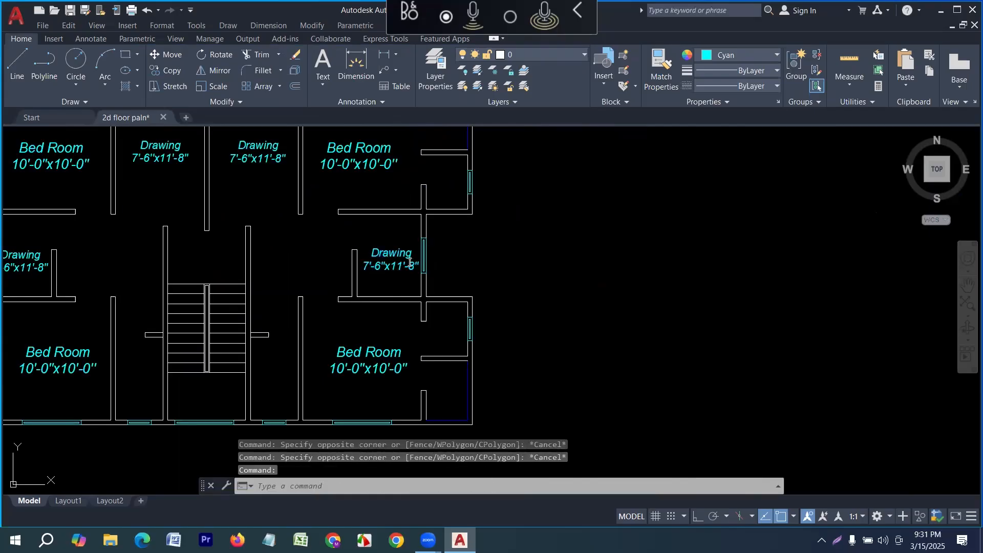
double_click(410, 263)
key("Delete")
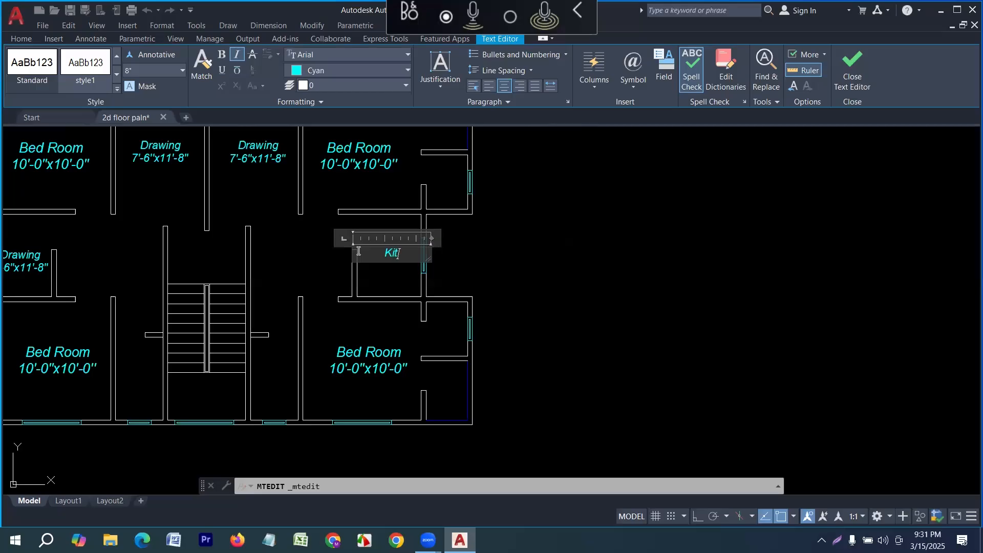
key("Return")
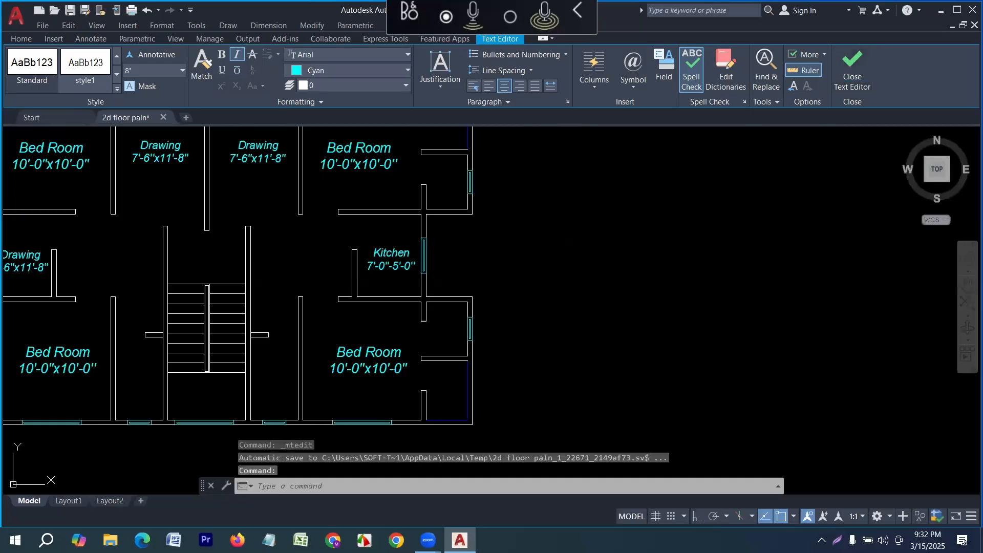
Delete the Drawing label in the small room between the left-hand bedrooms.
scroll(488, 252, "down", 4)
scroll(286, 268, "up", 4)
left_click(346, 254)
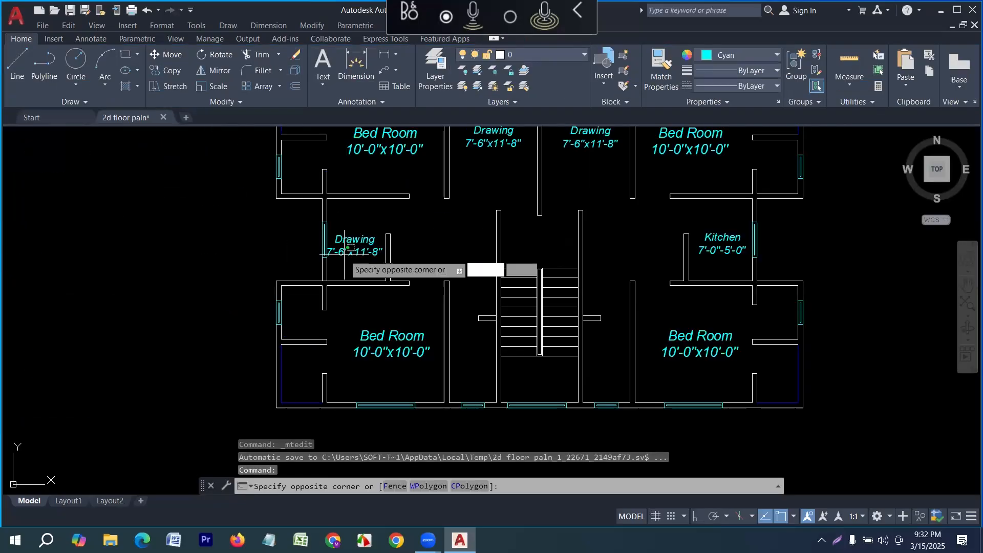
key("Delete")
Copy the Kitchen label into the matching small room between the left-hand bedrooms.
scroll(343, 254, "down", 4)
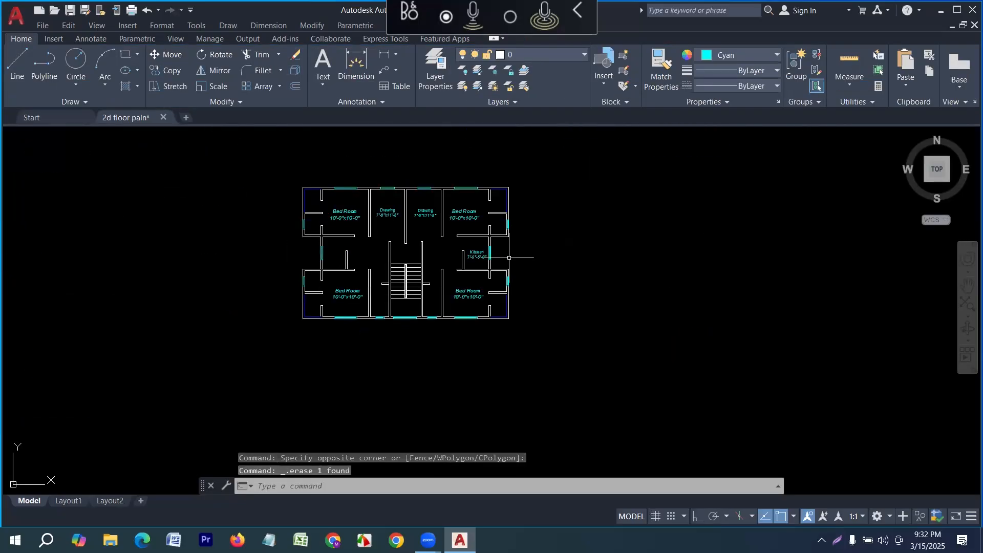
scroll(512, 256, "up", 4)
left_click(462, 260)
type("cp")
key("Return")
left_click(460, 258)
middle_click_drag(174, 267, 320, 268)
scroll(193, 229, "up", 6)
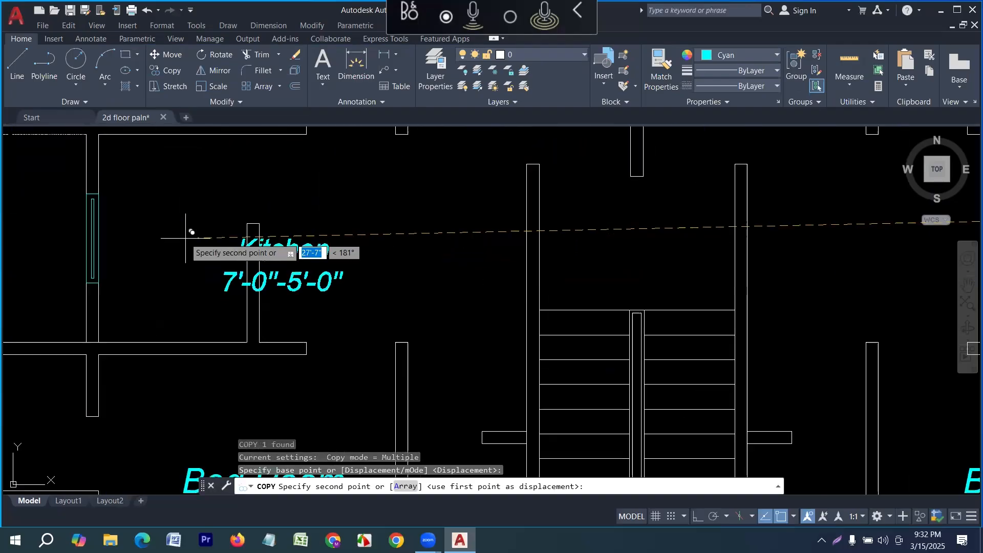
left_click(28, 214)
Place copies of the Kitchen label in the open areas on both sides of the stairwell and end the copying.
scroll(30, 215, "down", 8)
scroll(259, 237, "up", 6)
middle_click_drag(265, 260, 316, 268)
scroll(303, 205, "up", 3)
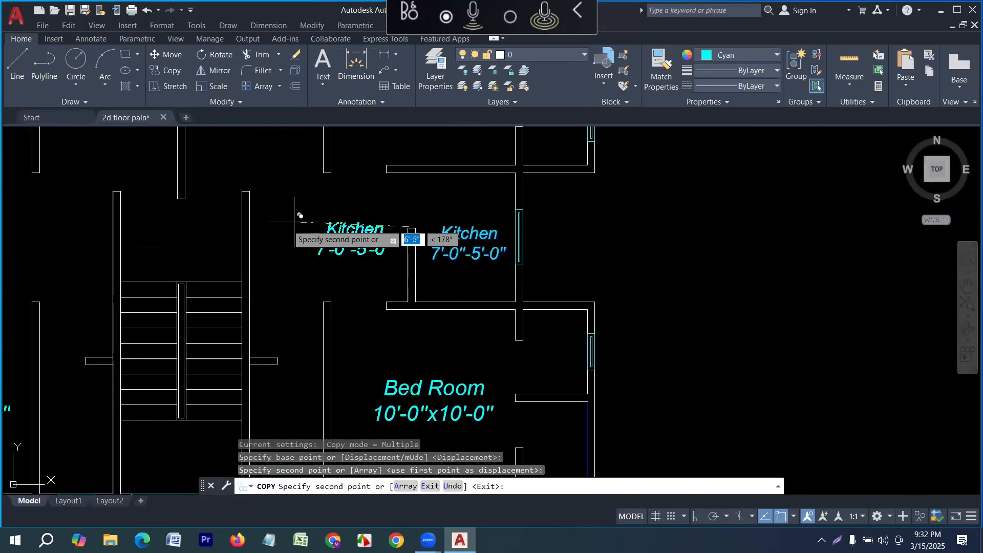
left_click(281, 221)
scroll(277, 221, "down", 4)
scroll(154, 224, "up", 2)
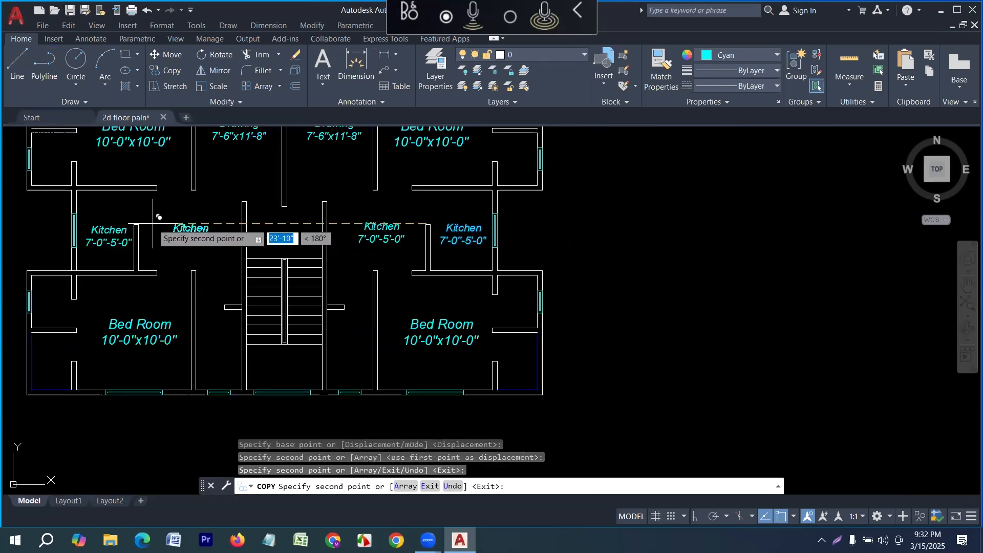
left_click(153, 221)
key("Escape")
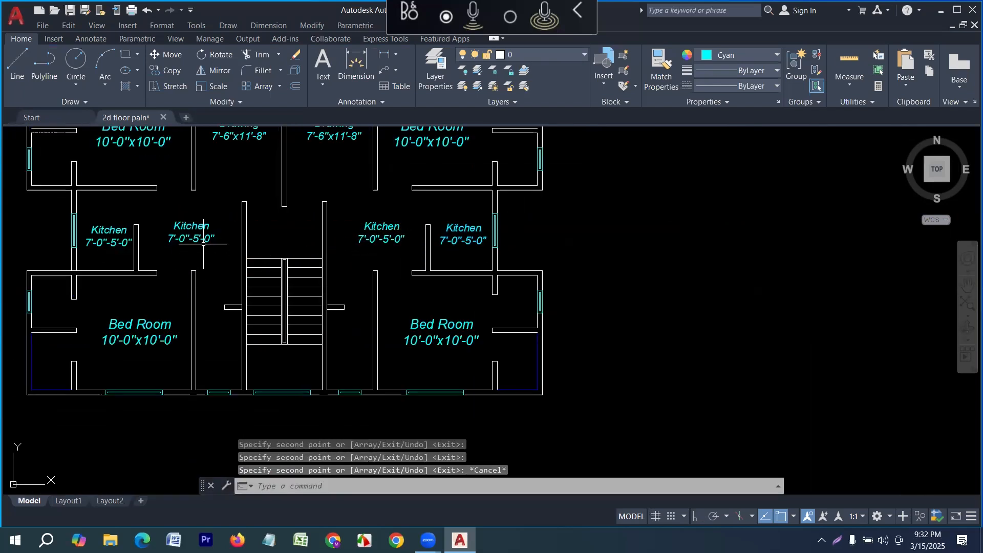
Replace the text of the Kitchen copy in the open area left of the stairwell with "Dining".
double_click(155, 222)
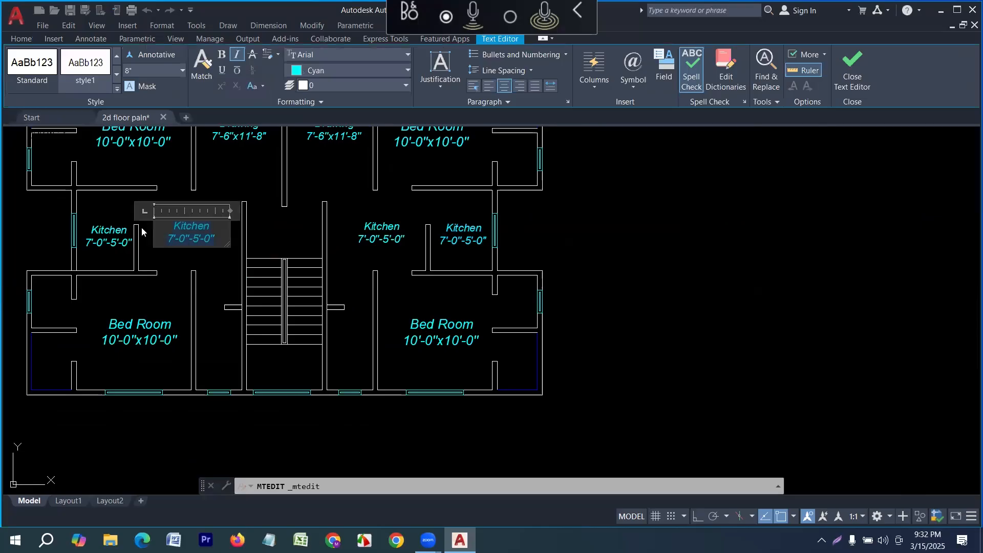
key("Delete")
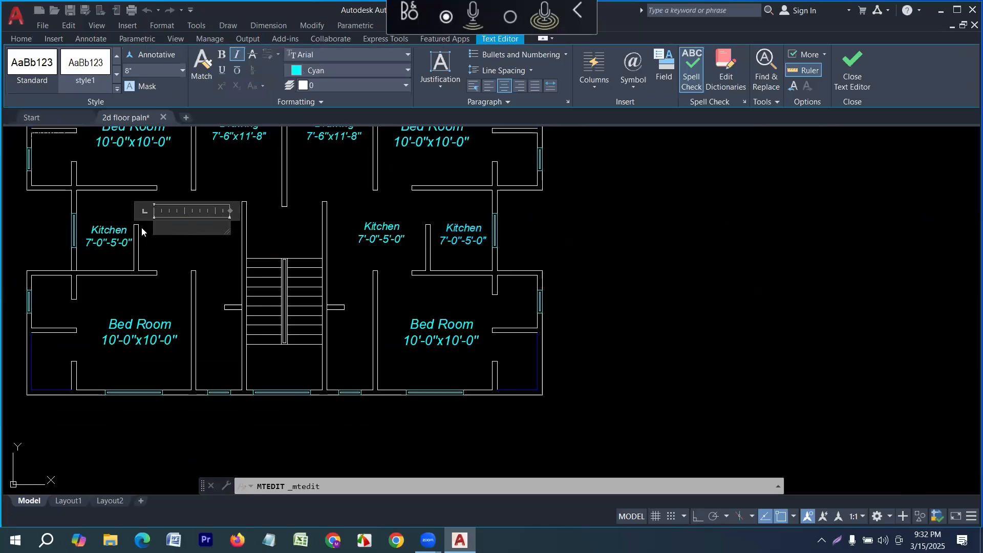
type("Dining")
left_click(268, 232)
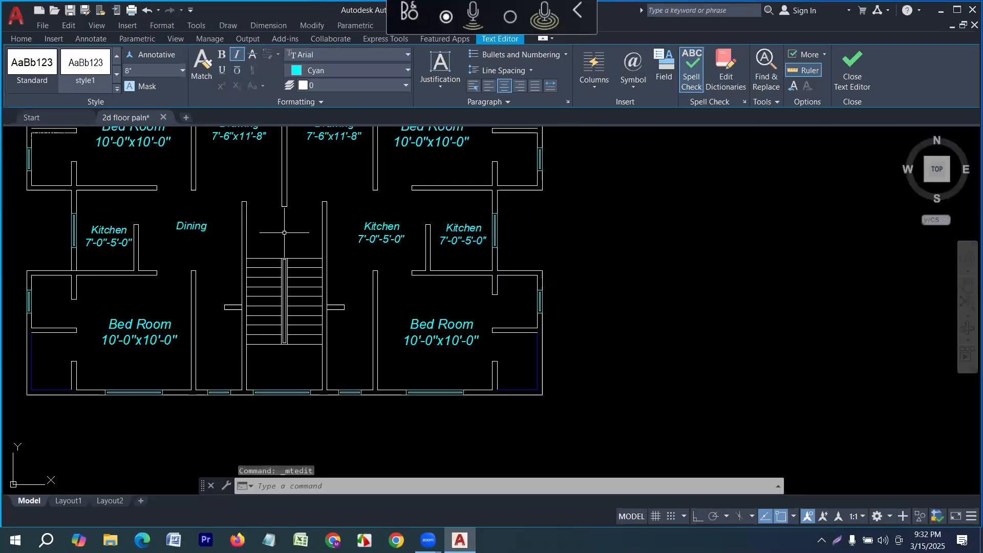
Delete the Kitchen copy in the open area right of the stairwell and copy the Dining label there.
left_click(367, 239)
key("Delete")
left_click(309, 241)
left_click(188, 215)
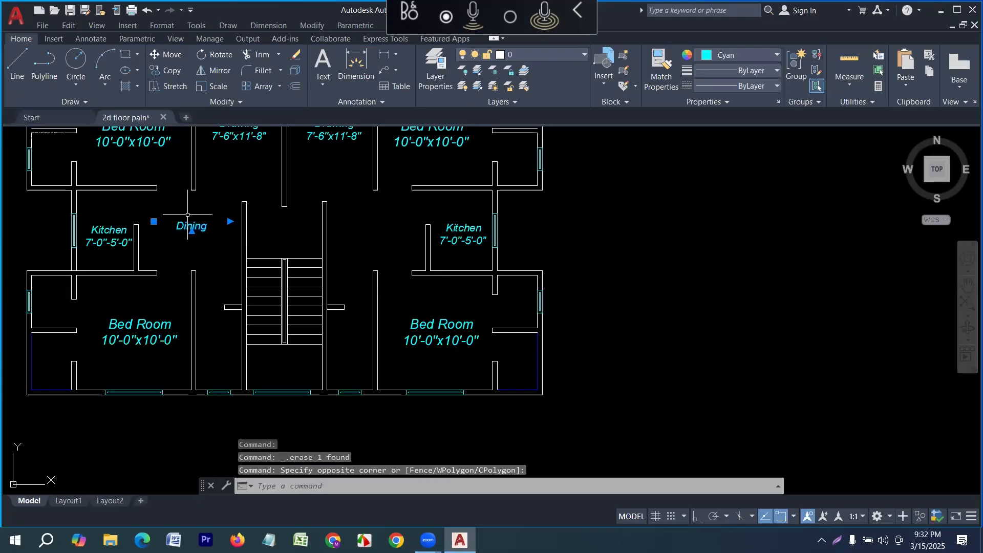
type("co")
key("Return")
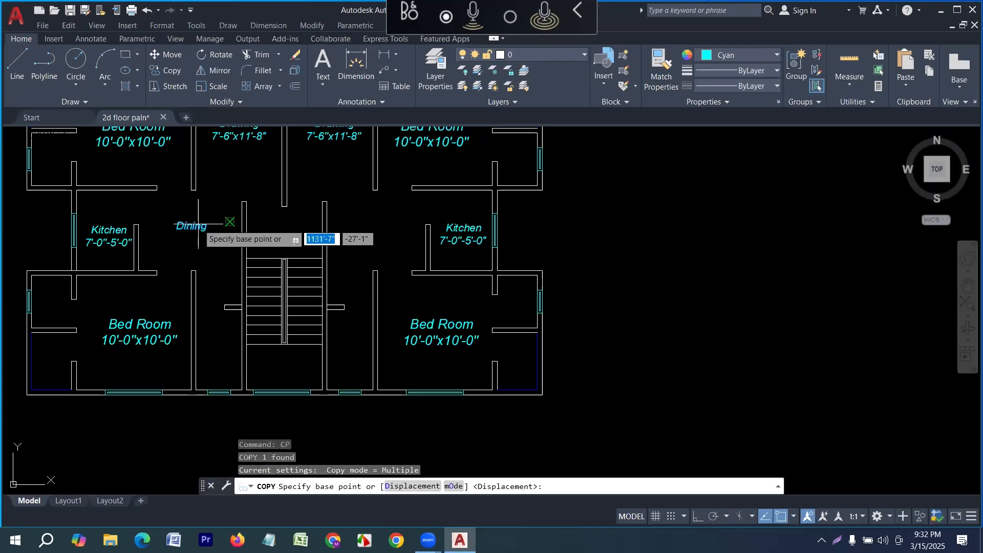
left_click(202, 222)
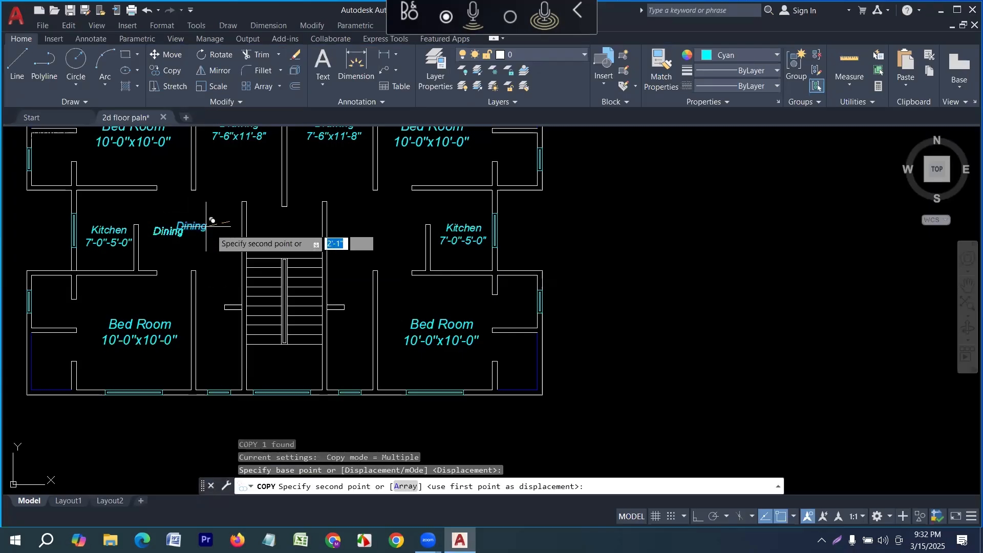
left_click(411, 218)
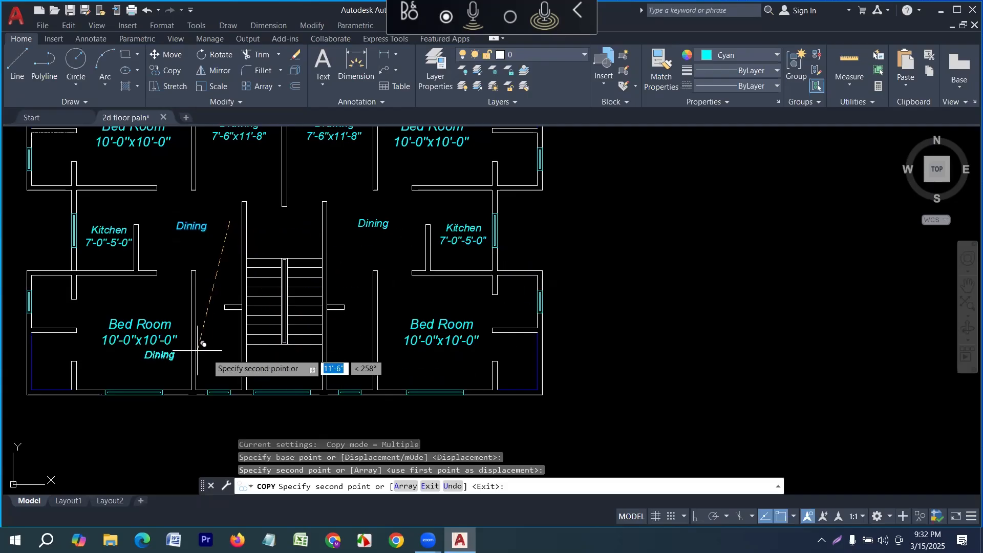
Place copies of the Dining label in the two narrow rooms flanking the lower end of the stairs and end the copying.
scroll(270, 358, "up", 2)
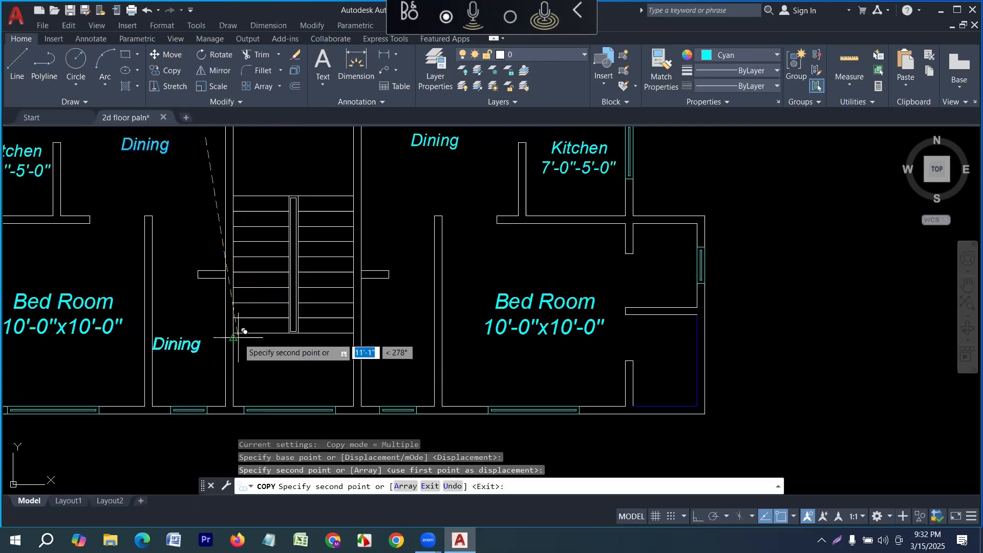
left_click(247, 331)
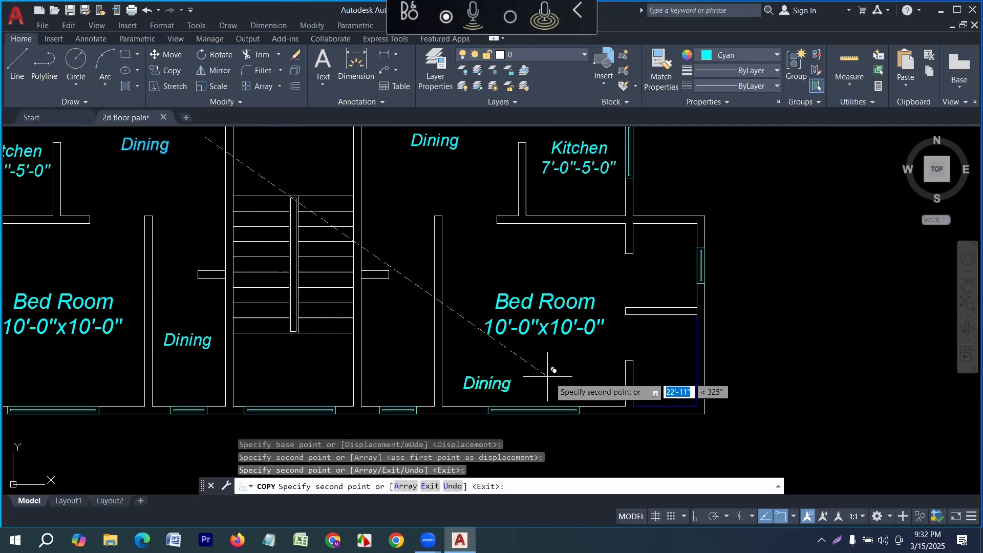
left_click(452, 338)
key("Escape")
Replace the Dining text in the narrow room right of the stairs with "C. Bath" and 4'-0"x7'-0" below it.
double_click(395, 344)
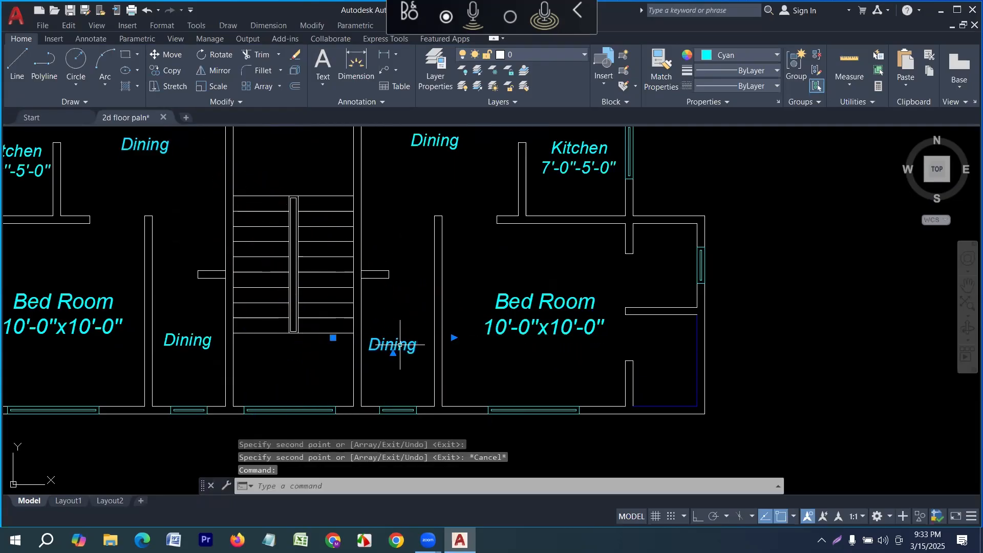
left_click_drag(420, 343, 340, 342)
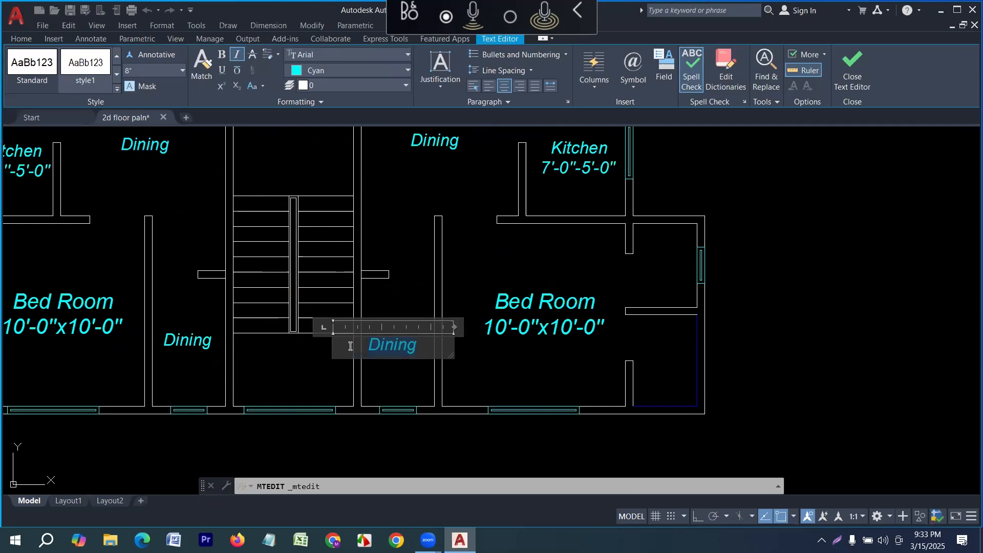
key("BackSpace")
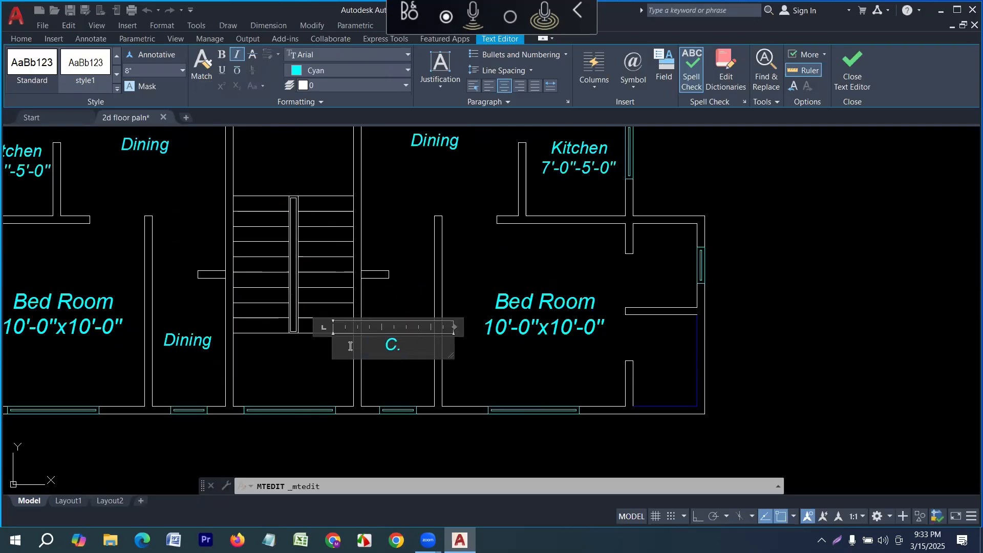
type("C. Bath")
key("Return")
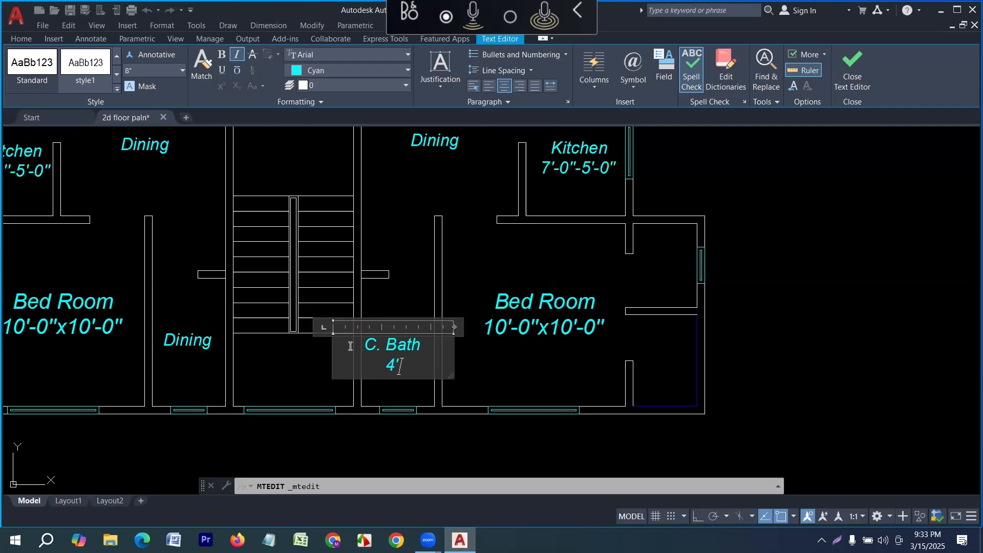
type("4'-0\"x7'-0")
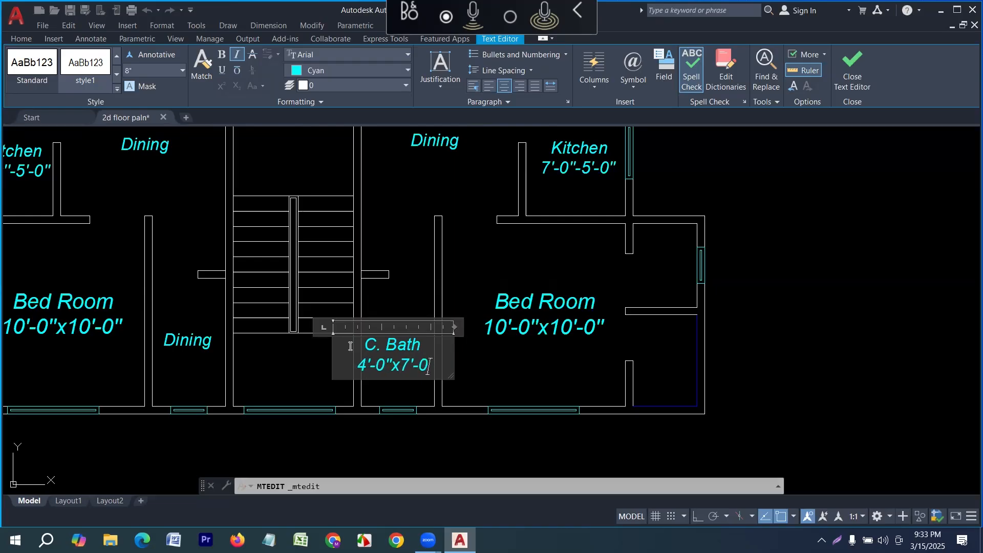
type("\"")
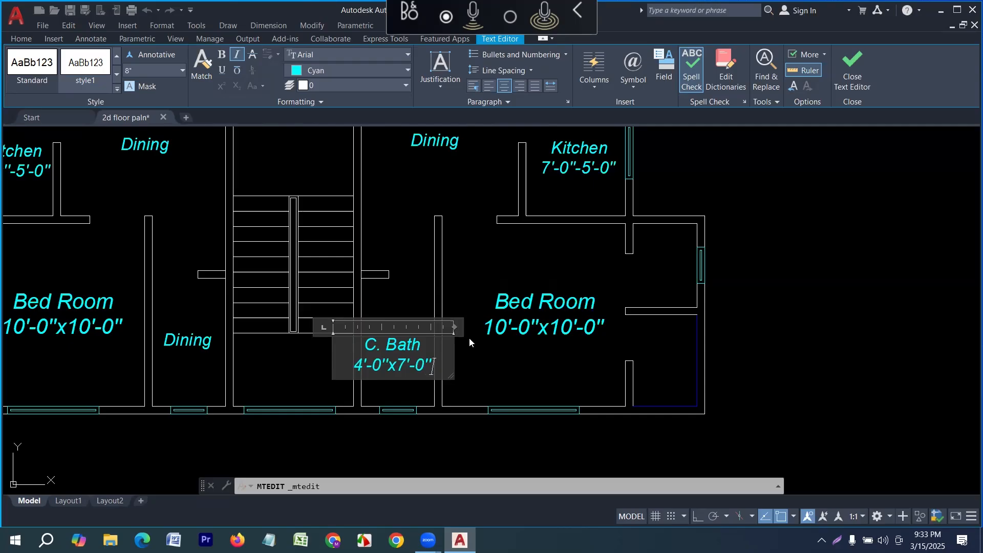
left_click(859, 70)
scroll(410, 371, "up", 2)
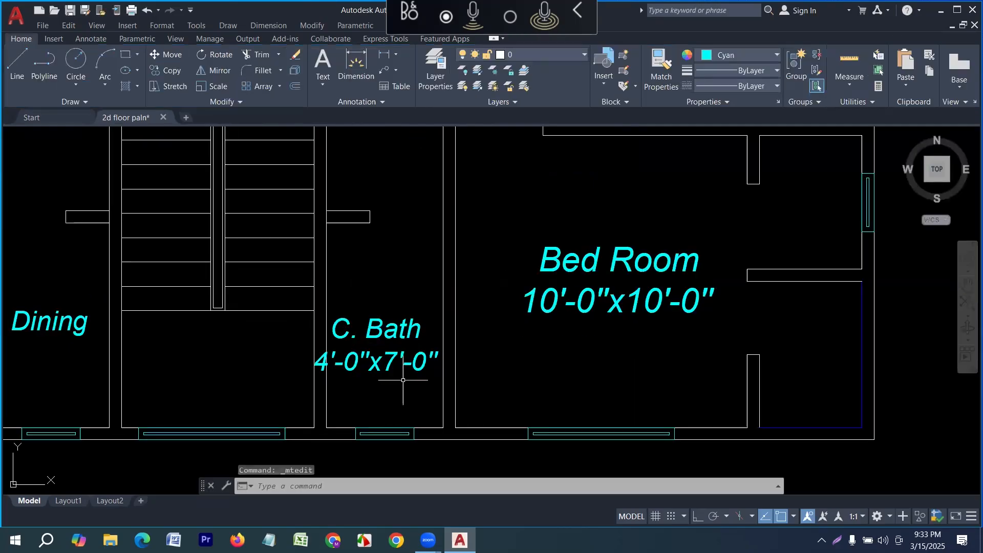
Rotate the C. Bath label right of the stairs by 90° so it reads vertically.
left_click(402, 371)
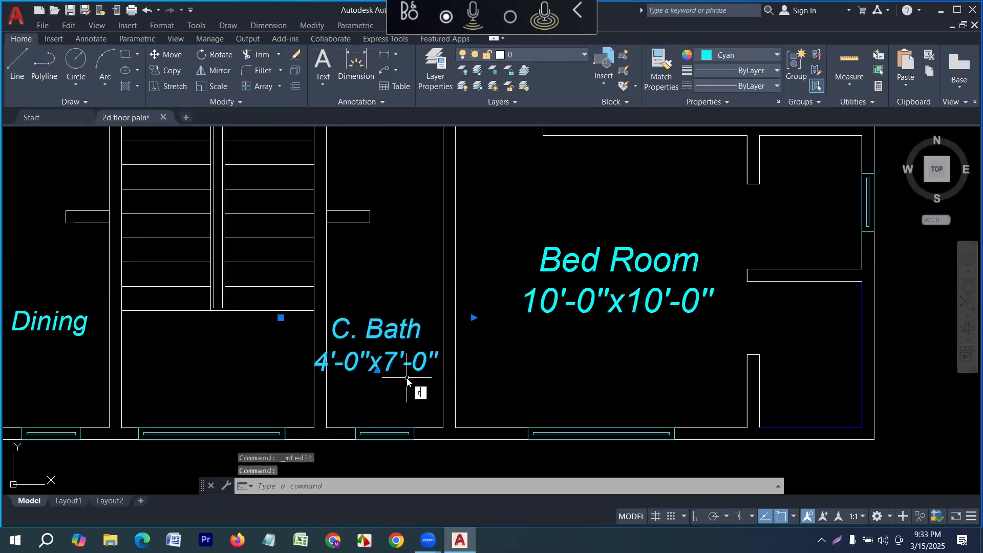
type("ro")
key("Return")
left_click(407, 380)
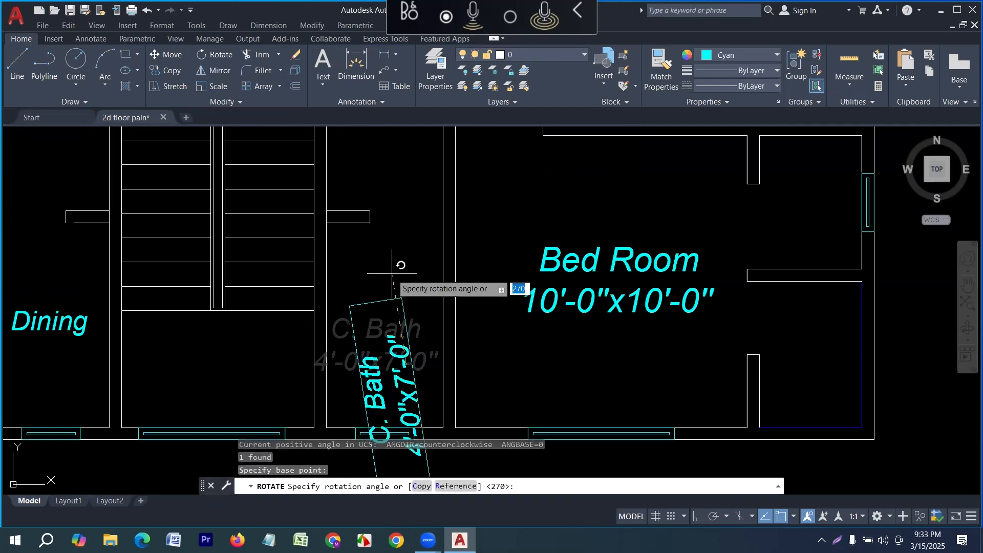
key("F8")
left_click(393, 269)
Move the vertical C. Bath label up so it sits fully inside the narrow room right of the stairs.
left_click(388, 340)
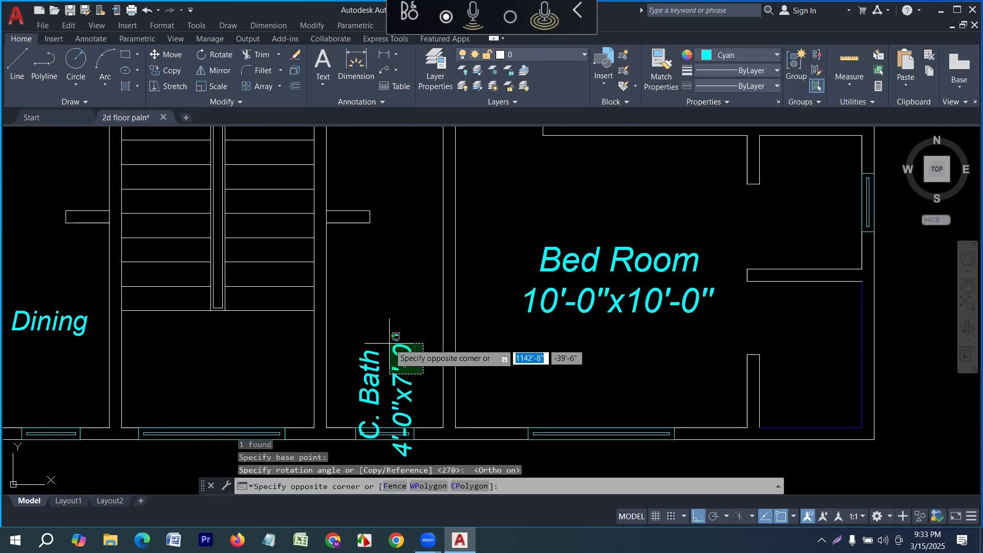
type("m")
key("Return")
left_click(358, 297)
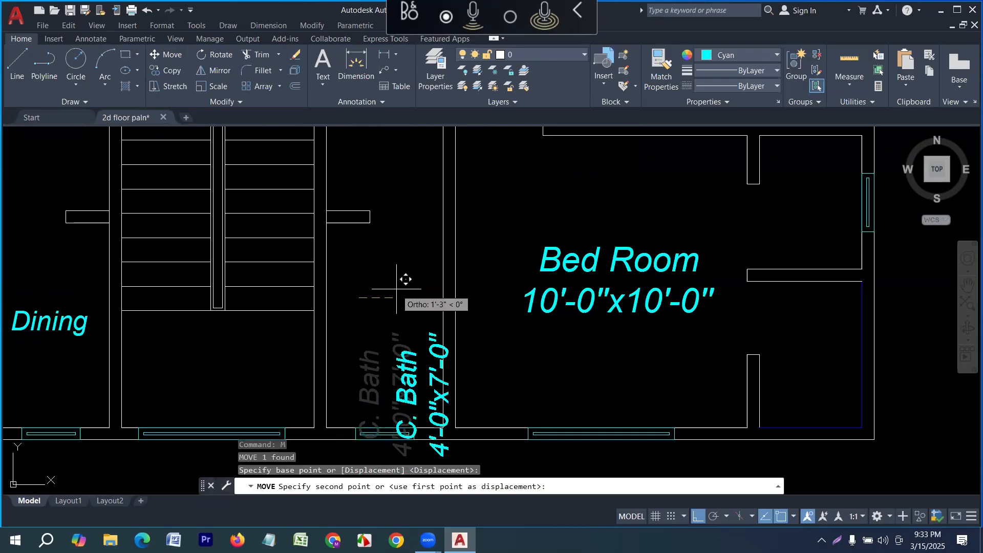
left_click(369, 221)
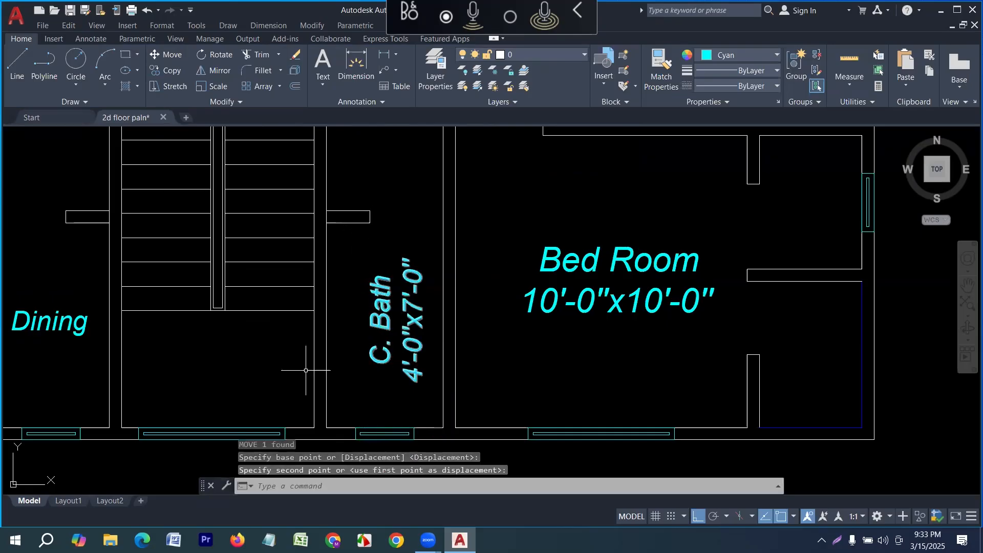
Delete the Dining label in the narrow room left of the stairs.
scroll(246, 336, "down", 6)
scroll(275, 334, "up", 4)
left_click(234, 340)
left_click(219, 297)
key("Delete")
Copy the vertical C. Bath label horizontally into the narrow room left of the stairs and end the copying.
left_click(440, 337)
type("co")
key("Return")
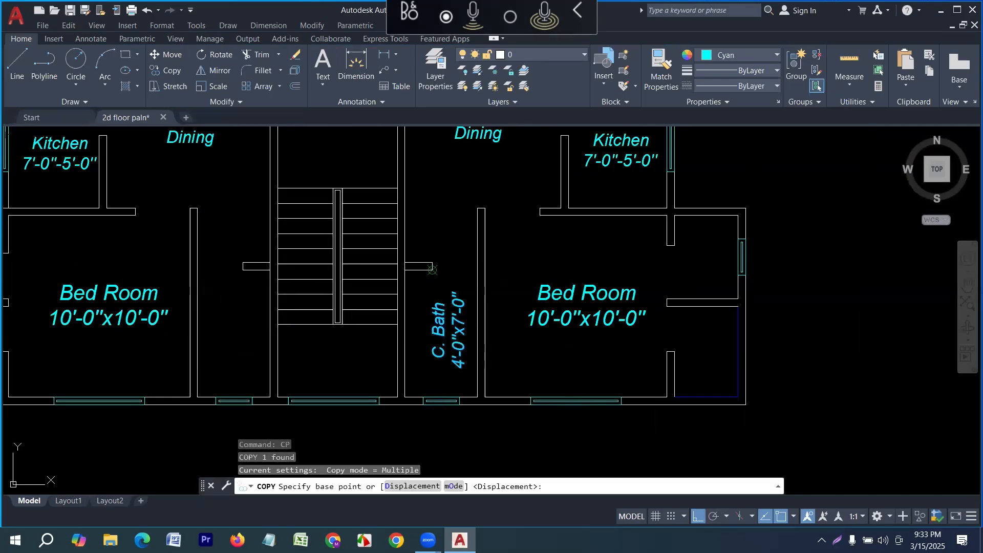
left_click(432, 270)
scroll(228, 285, "up", 3)
left_click(220, 285)
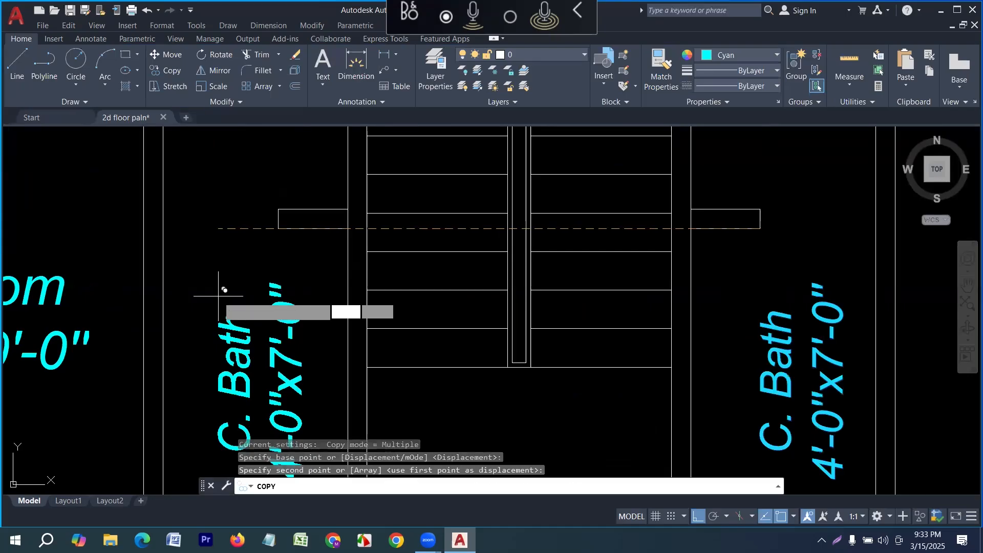
scroll(219, 286, "down", 3)
scroll(279, 267, "down", 3)
scroll(226, 224, "up", 4)
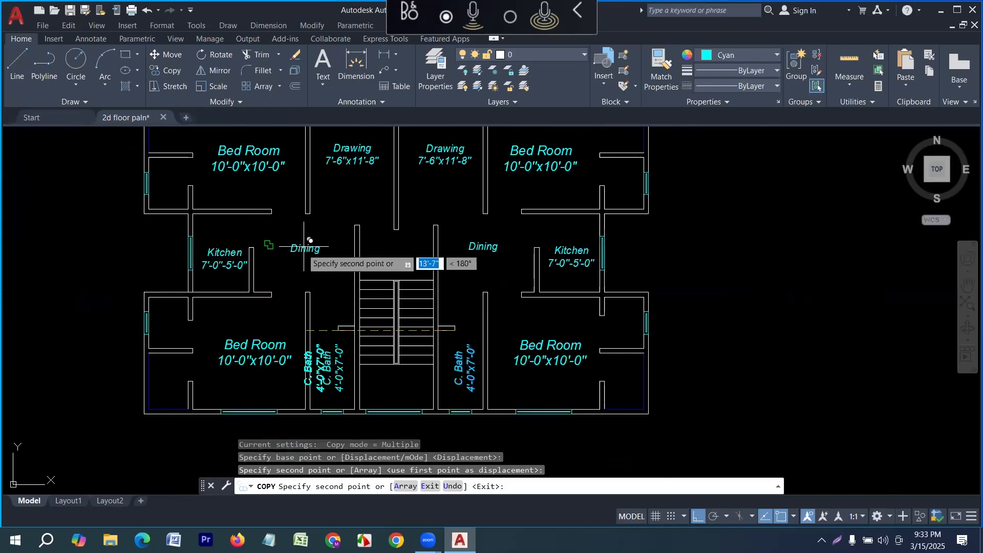
key("Escape")
Copy the Dining label left of the stairwell into the plan's upper-left corner space, with Ortho off.
scroll(379, 307, "down", 4)
scroll(335, 303, "up", 4)
middle_click_drag(335, 302, 379, 369)
left_click(291, 326)
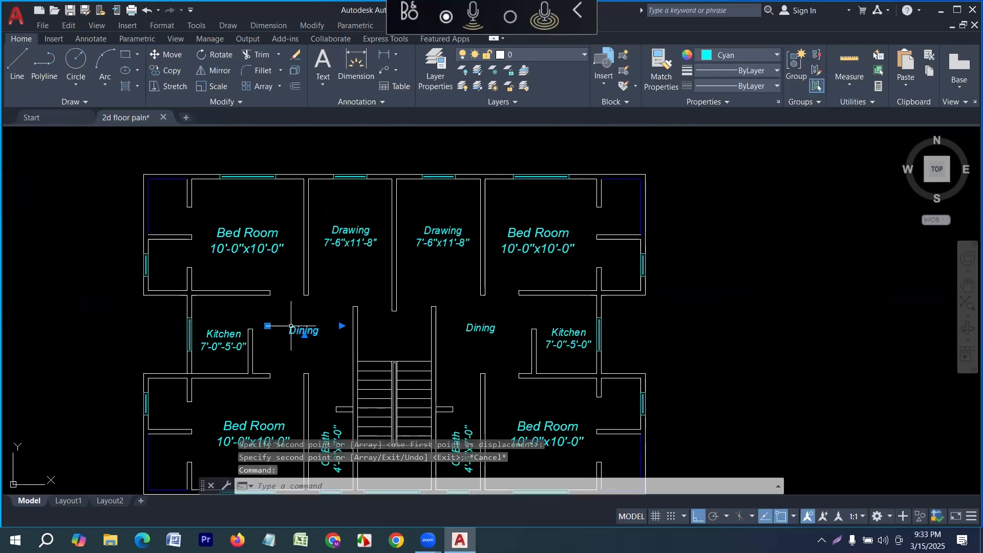
scroll(304, 295, "down", 4)
scroll(379, 286, "up", 2)
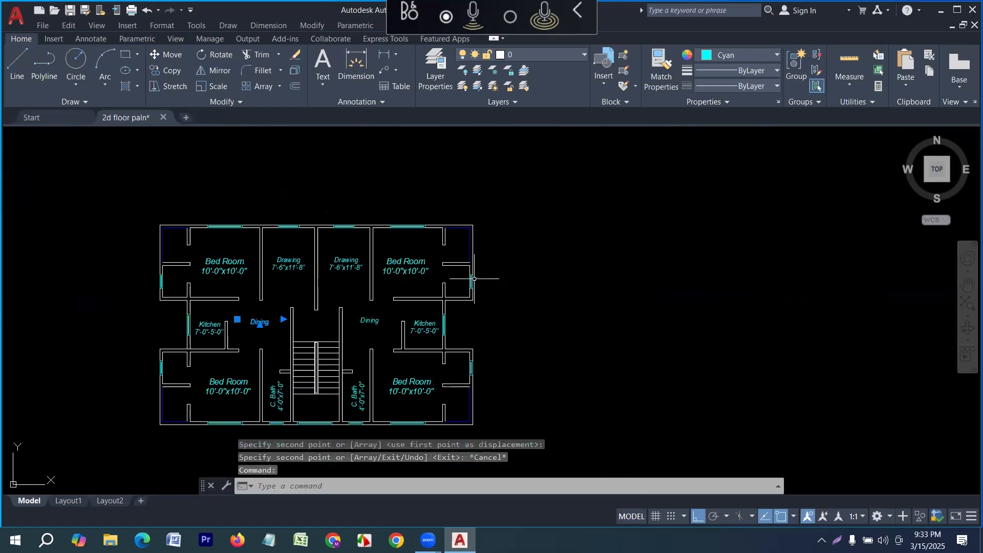
scroll(317, 322, "up", 2)
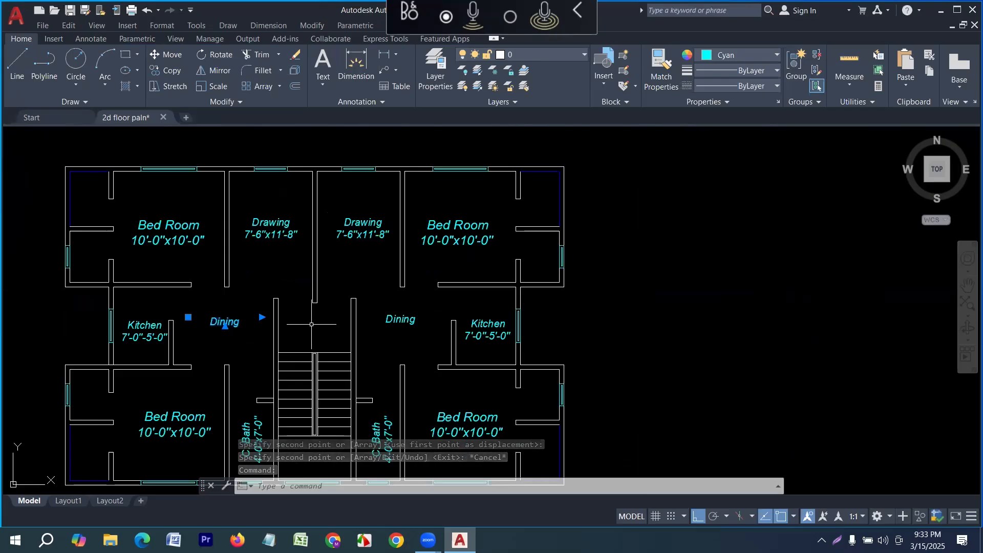
type("CP")
key("Return")
left_click(263, 320)
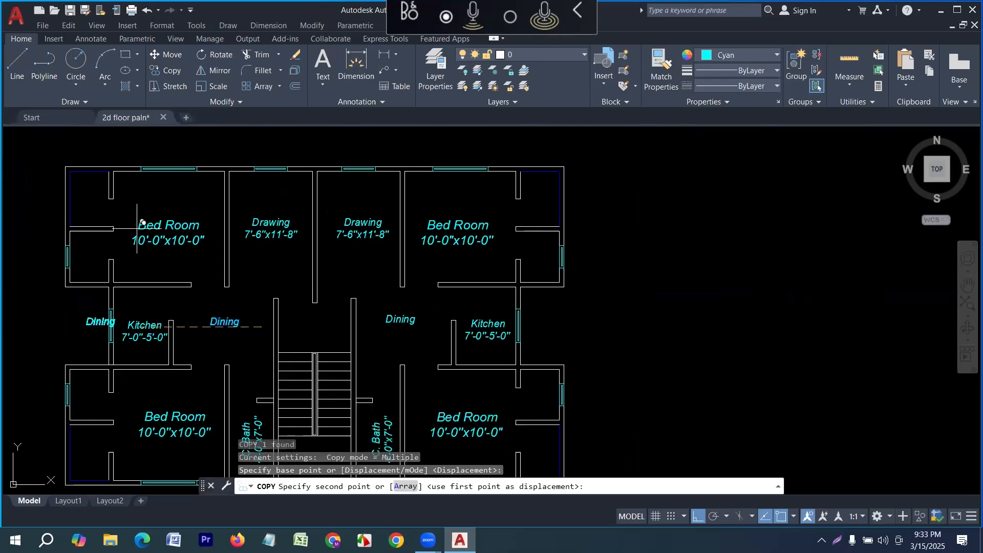
key("F8")
scroll(87, 184, "up", 4)
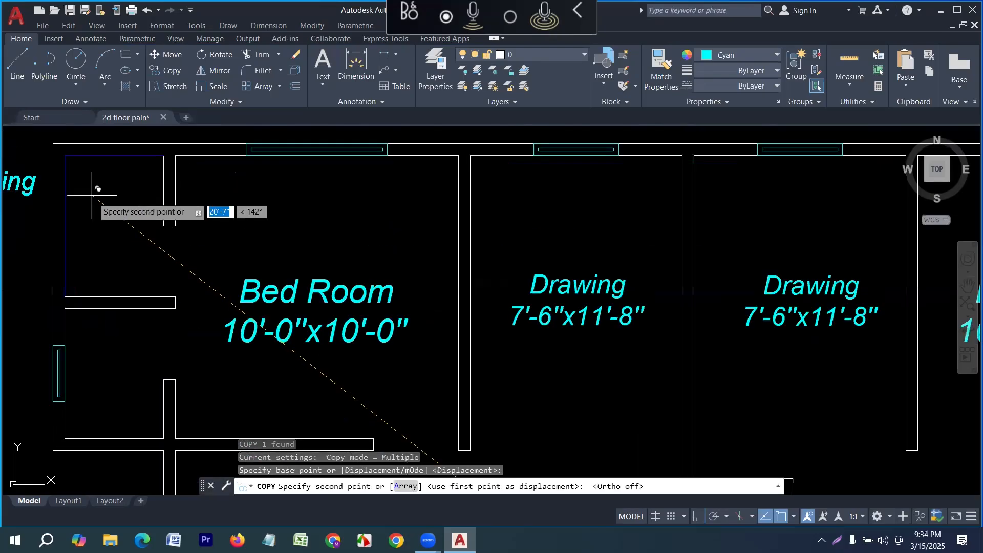
left_click(215, 247)
key("Return")
Replace the text of the Dining copy in the upper-left corner space with "Ver".
double_click(92, 236)
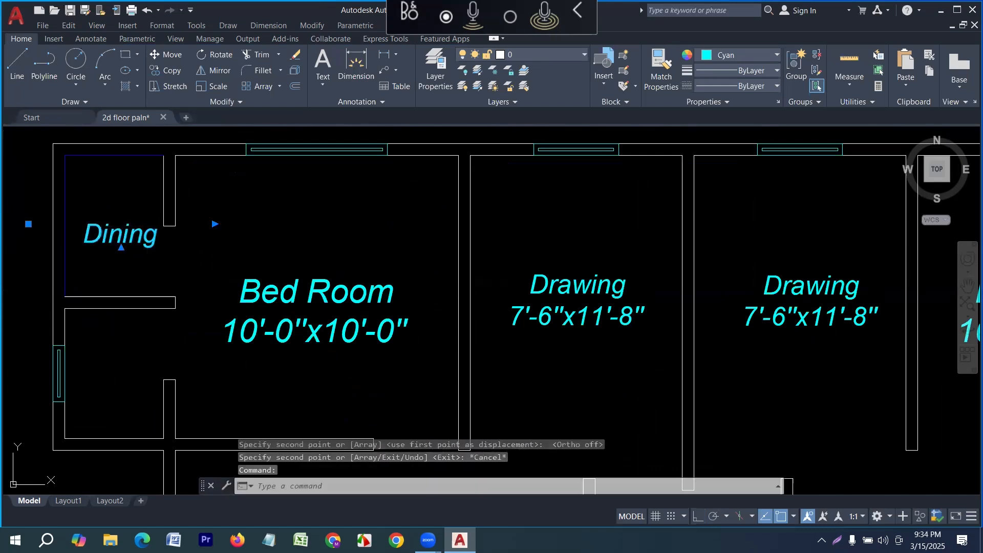
key("BackSpace")
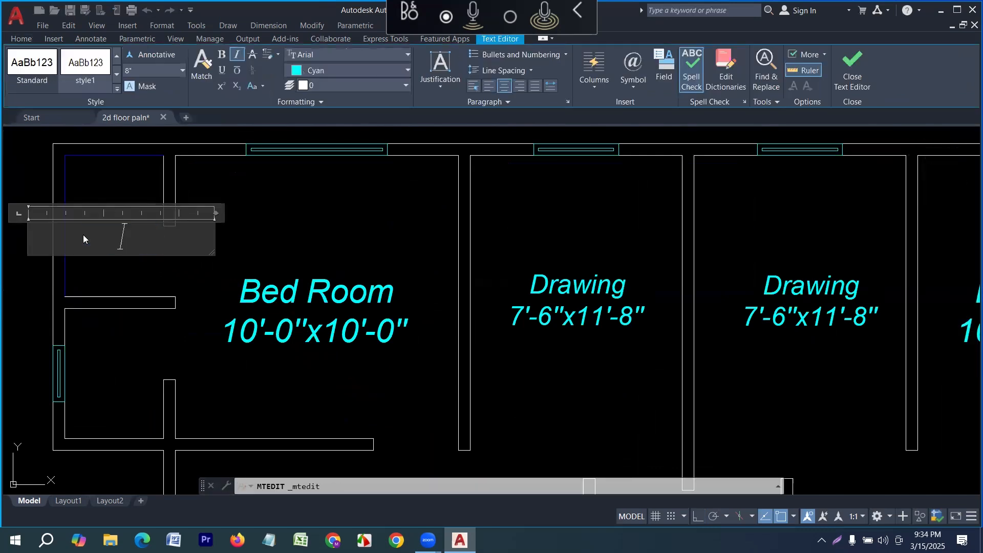
type("Ver")
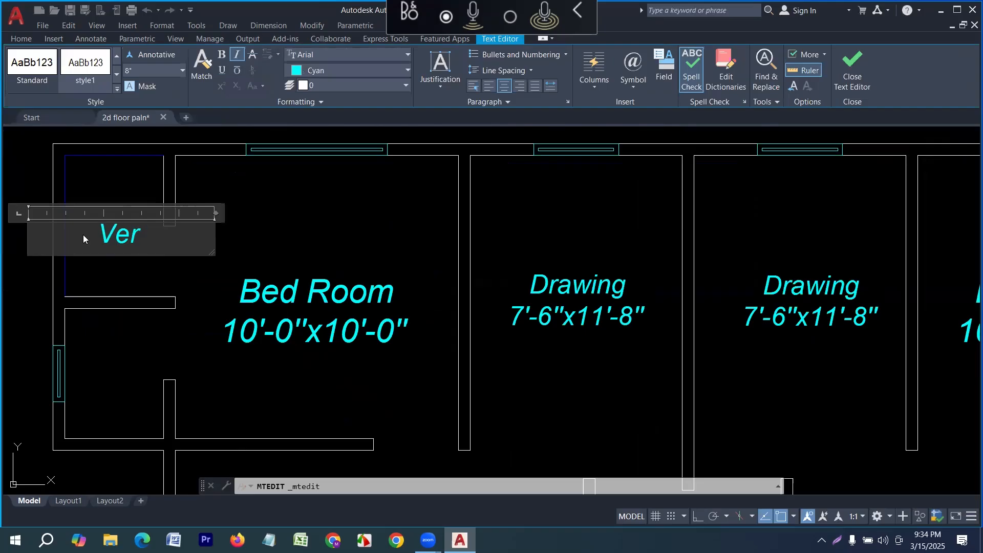
left_click(250, 241)
Rotate the Ver label in the upper-left corner space by 90° with Ortho on.
left_click(113, 216)
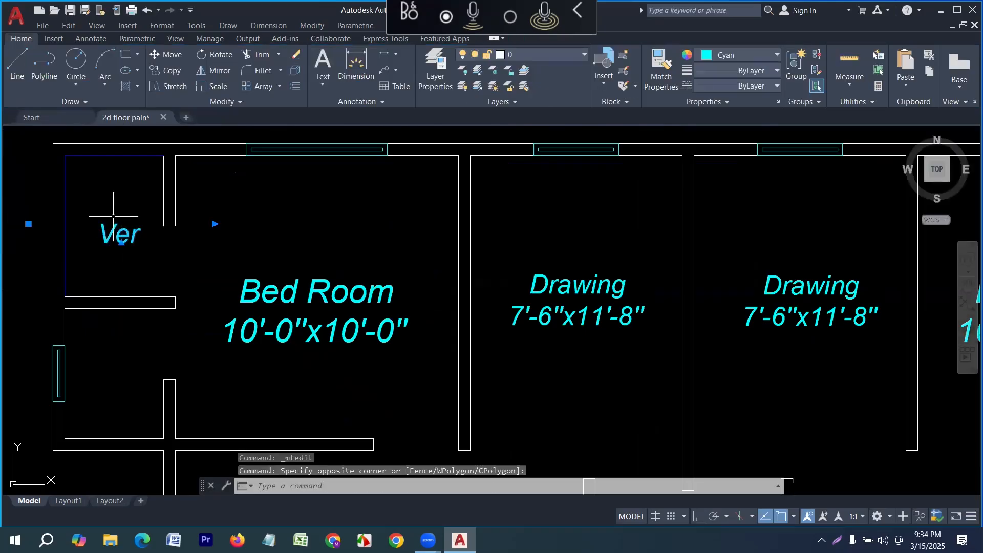
key("Return")
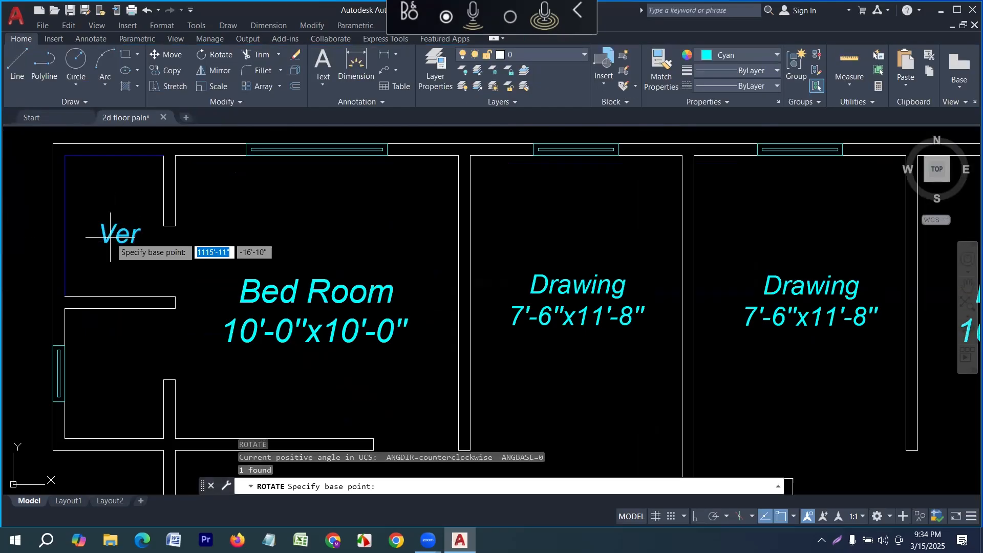
left_click(115, 239)
key("F8")
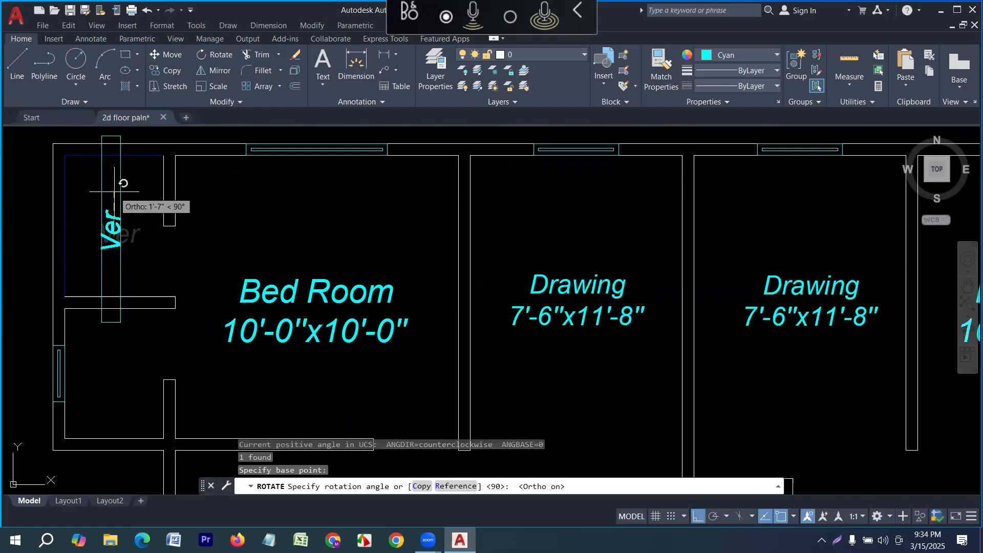
left_click(131, 223)
Copy the Ver label straight across into the plan's upper-right corner space.
left_click(109, 219)
type("cond p")
key("Return")
left_click(105, 220)
scroll(100, 220, "down", 8)
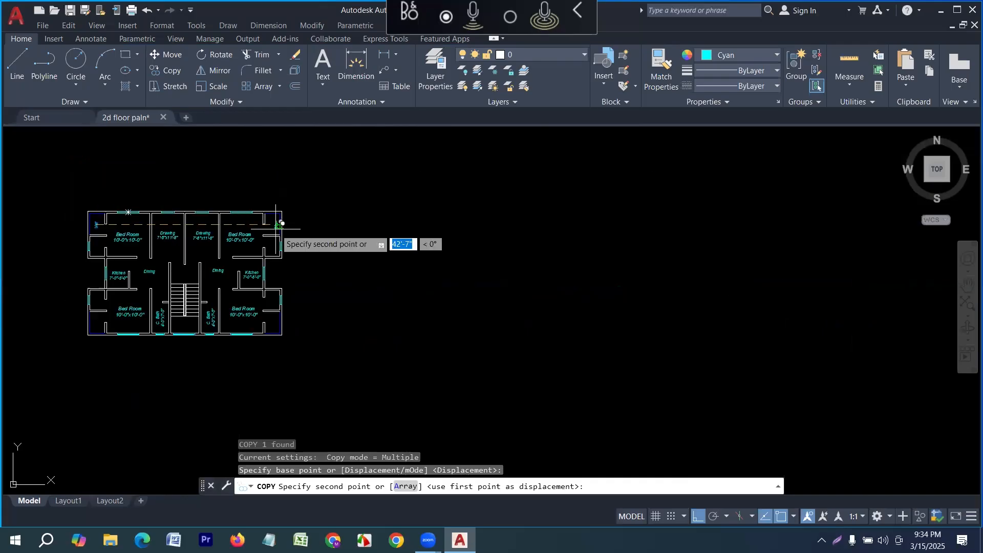
scroll(279, 222, "up", 8)
left_click(268, 210)
With Ortho off, place further Ver copies in the lower-right and lower-left corner spaces and end the copying.
scroll(287, 184, "down", 10)
key("F8")
scroll(318, 210, "up", 10)
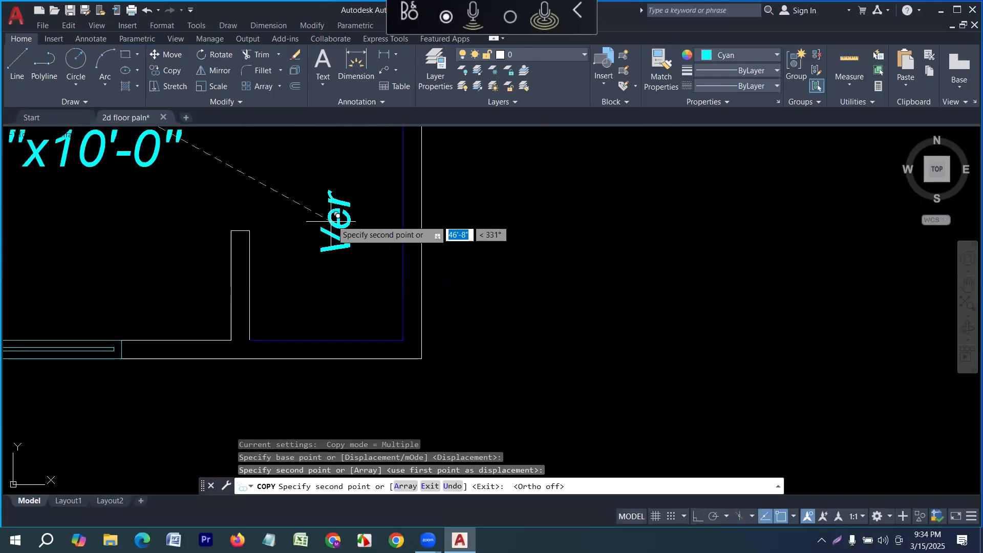
left_click(329, 236)
scroll(479, 265, "down", 10)
scroll(167, 231, "up", 5)
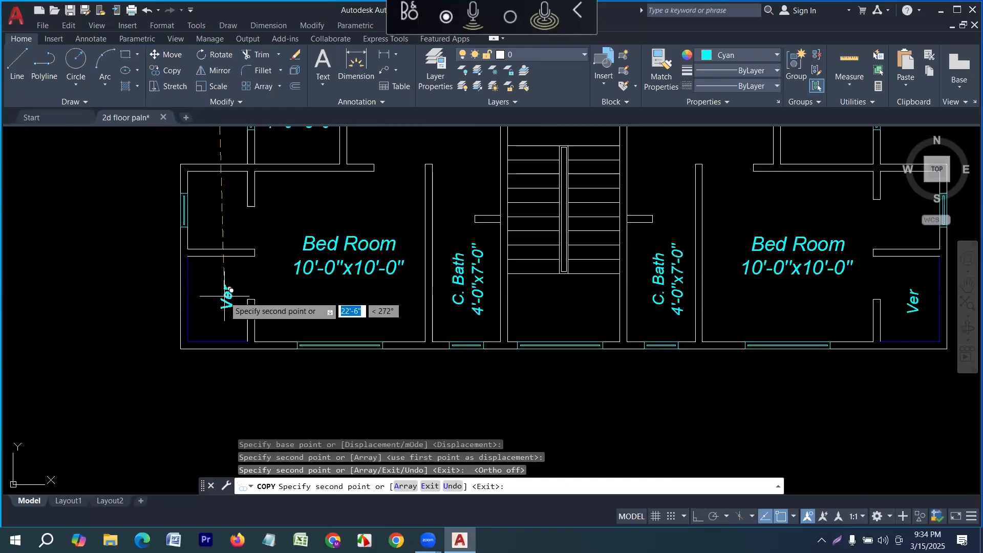
left_click(226, 294)
scroll(208, 256, "down", 8)
key("Escape")
Copy the upper-left Ver label into the small room directly below it, beside the upper-left bedroom.
scroll(205, 291, "up", 4)
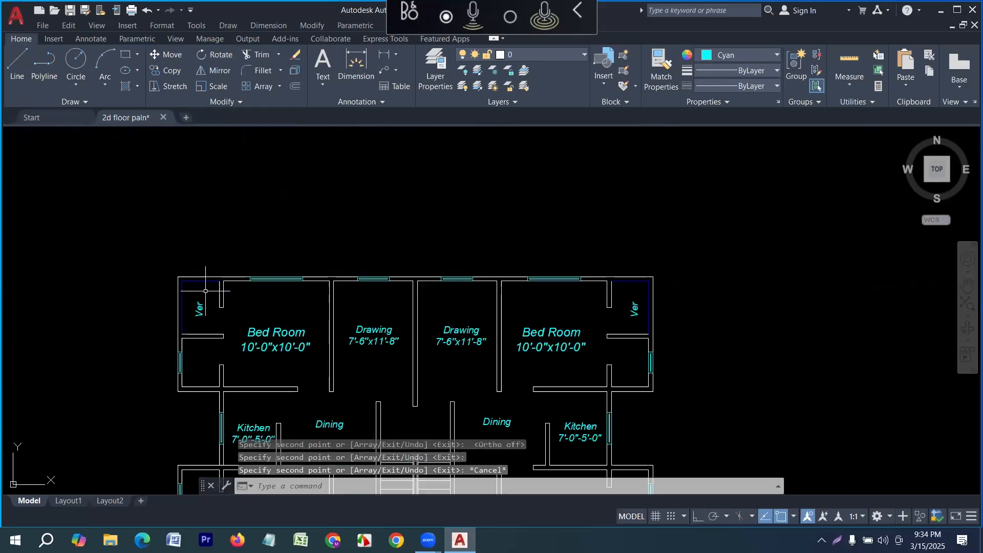
scroll(202, 308, "up", 3)
left_click(198, 325)
type("co")
key("Return")
left_click(200, 310)
middle_click_drag(191, 372, 232, 171)
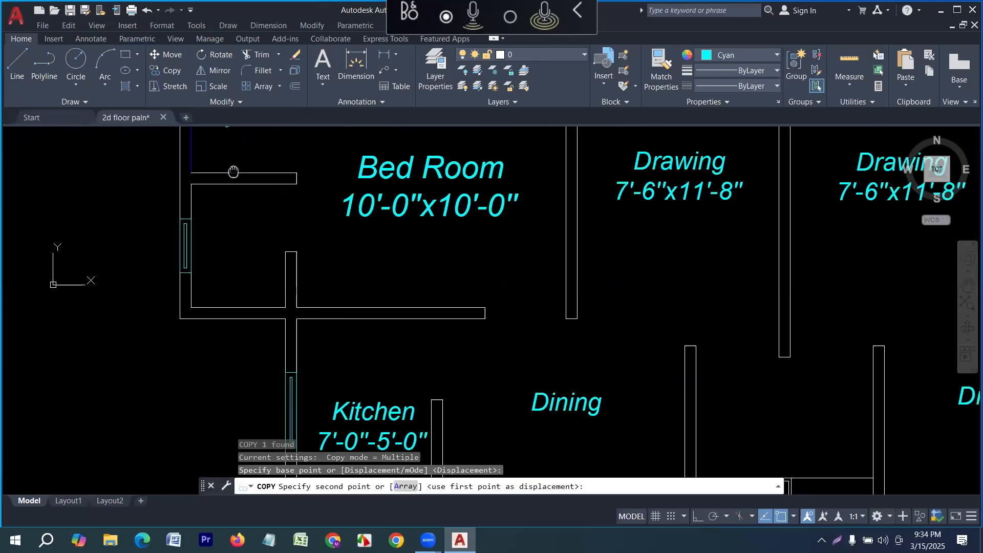
scroll(229, 252, "up", 2)
left_click(229, 249)
key("Escape")
scroll(287, 284, "down", 2)
left_click(258, 266)
key("Escape")
Replace the text of the Ver copy in the small room beside the upper-left bedroom with "A. Bath".
double_click(248, 259)
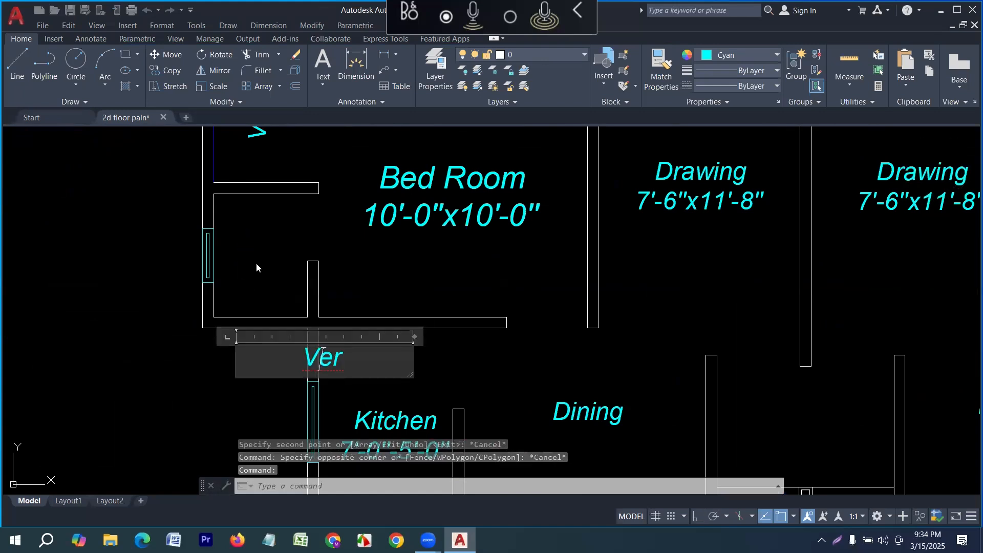
left_click_drag(344, 353, 234, 354)
key("BackSpace")
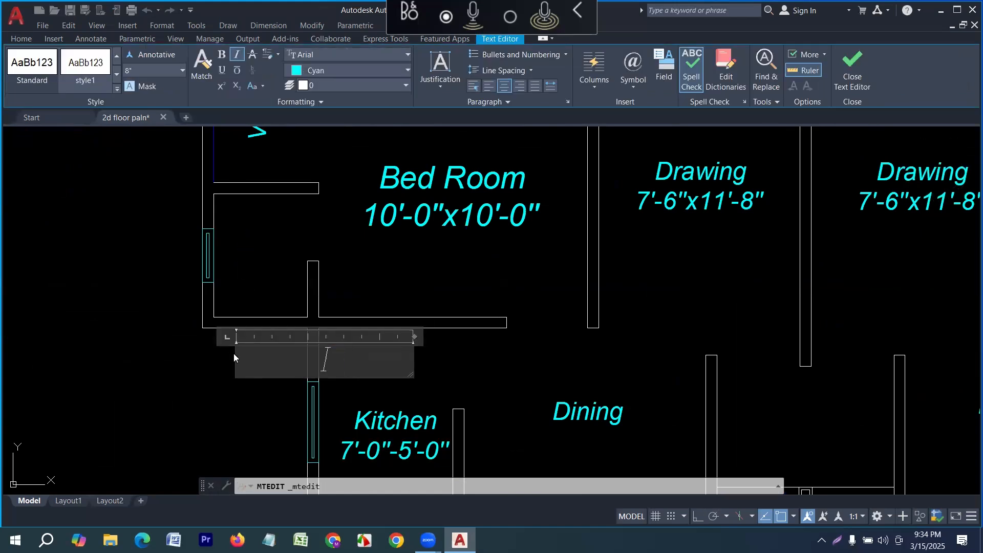
type("A. Bath")
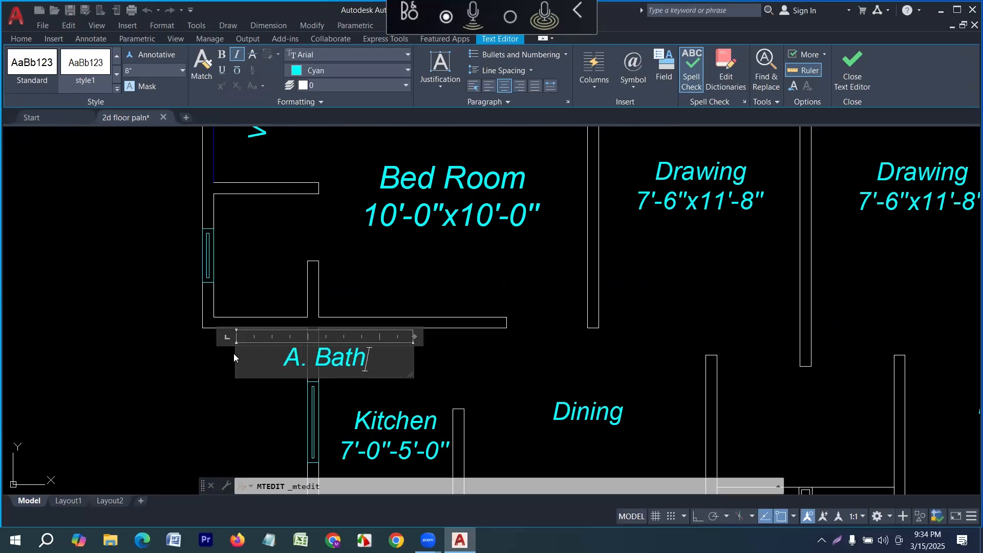
left_click(846, 66)
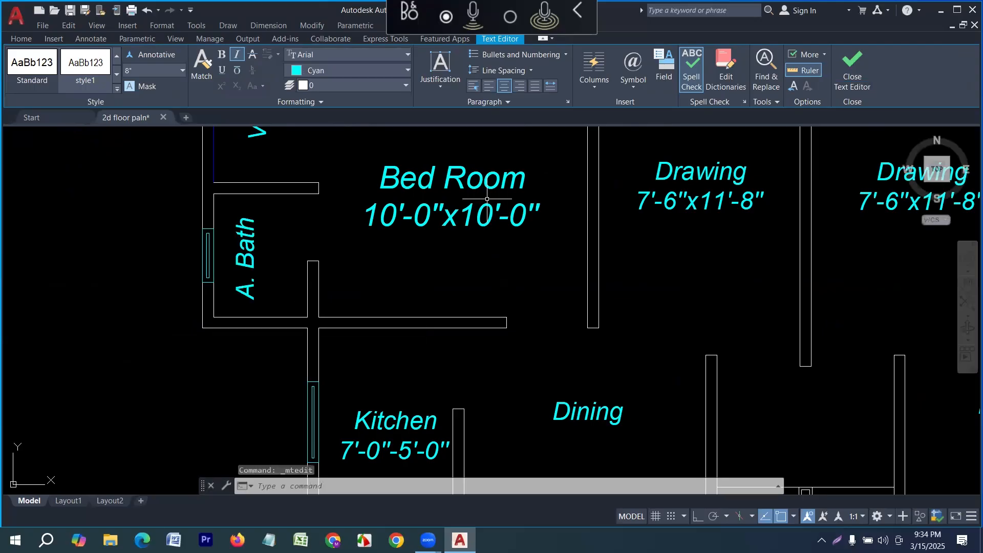
Copy the A. Bath label into the small room below the upper-right Ver space.
left_click(228, 247)
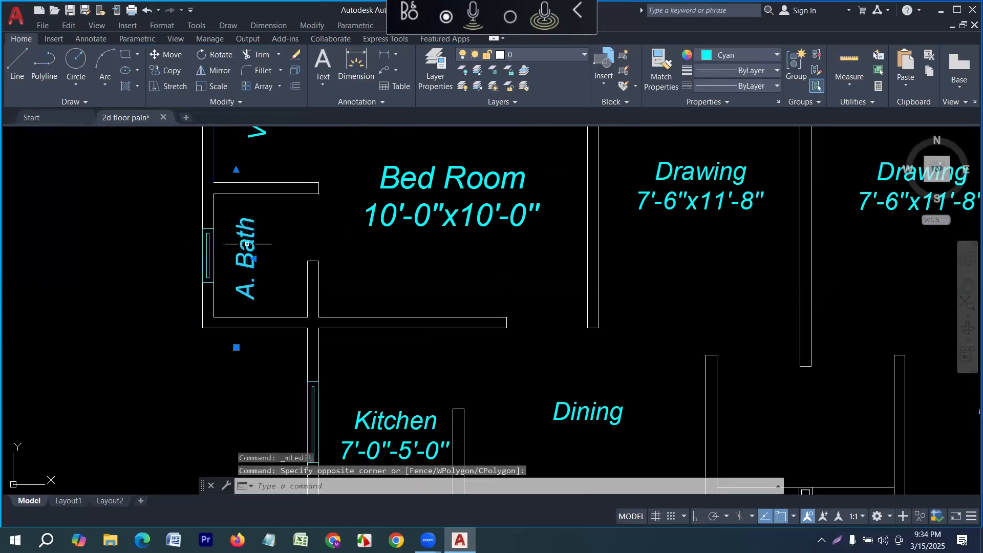
type("cp")
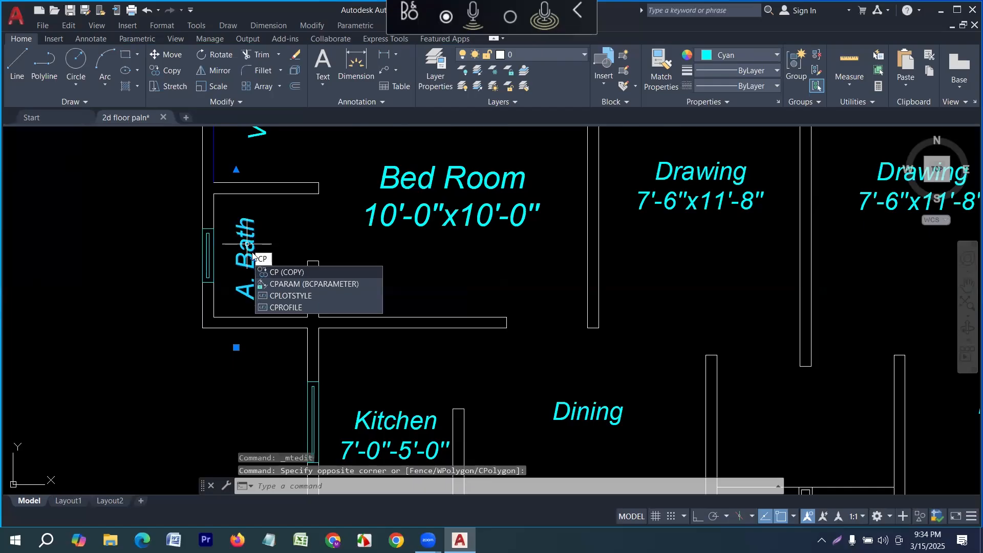
key("space")
left_click(251, 251)
scroll(253, 249, "down", 8)
scroll(428, 219, "up", 4)
scroll(436, 218, "up", 4)
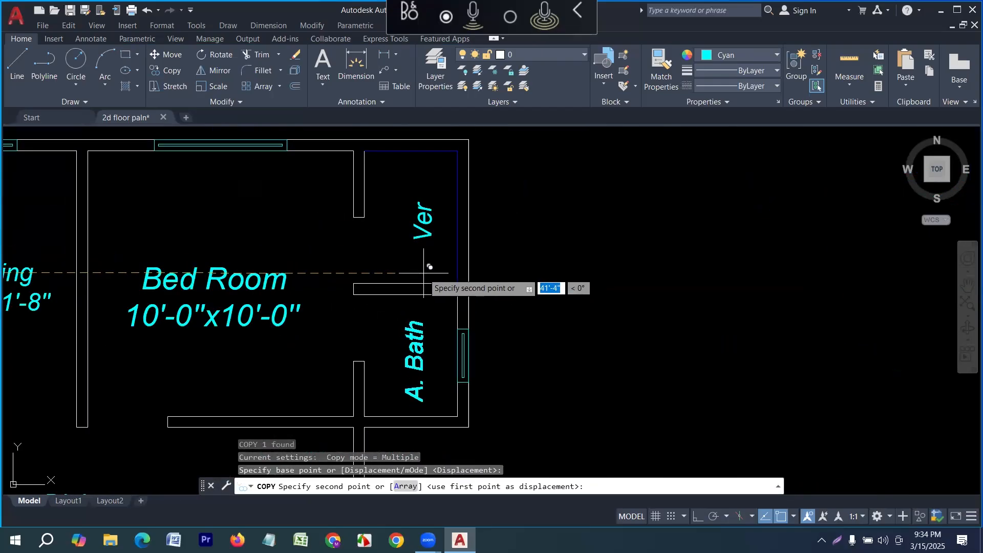
left_click(424, 221)
Place A. Bath copies in the small rooms beside the lower-right and lower-left bedrooms and end the copying.
scroll(424, 221, "down", 5)
scroll(429, 254, "up", 5)
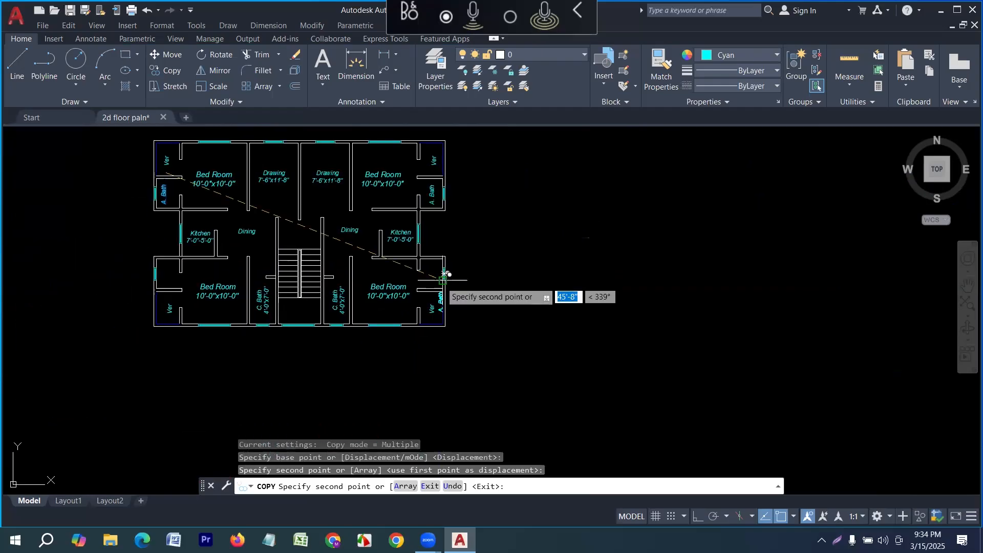
left_click(414, 255)
scroll(457, 220, "down", 6)
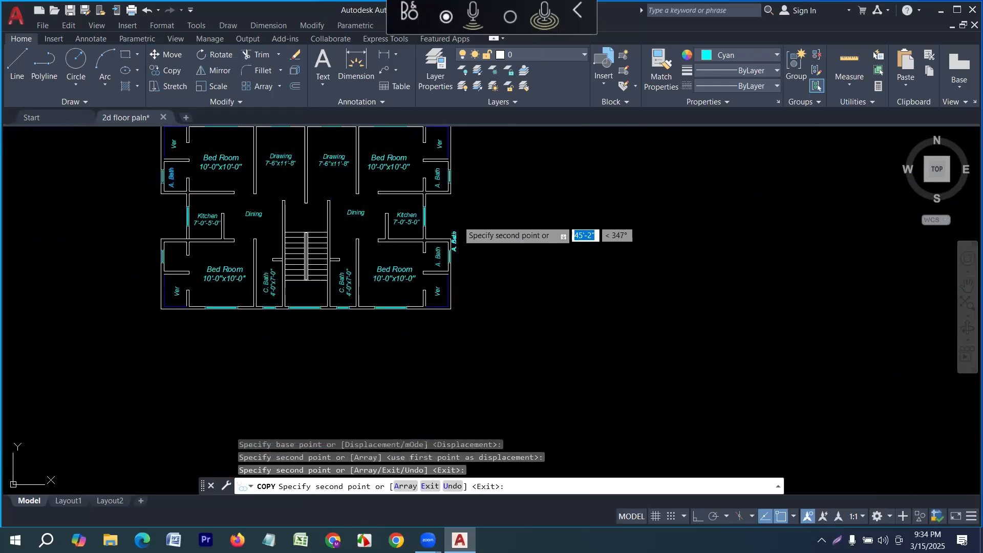
scroll(294, 221, "up", 7)
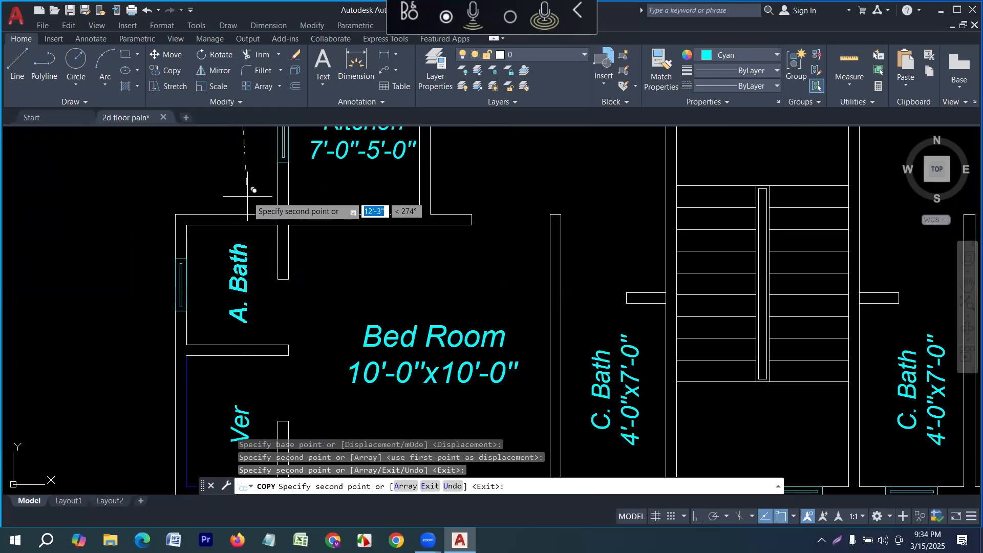
scroll(249, 190, "down", 6)
key("Escape")
scroll(297, 225, "up", 2)
scroll(321, 237, "down", 3)
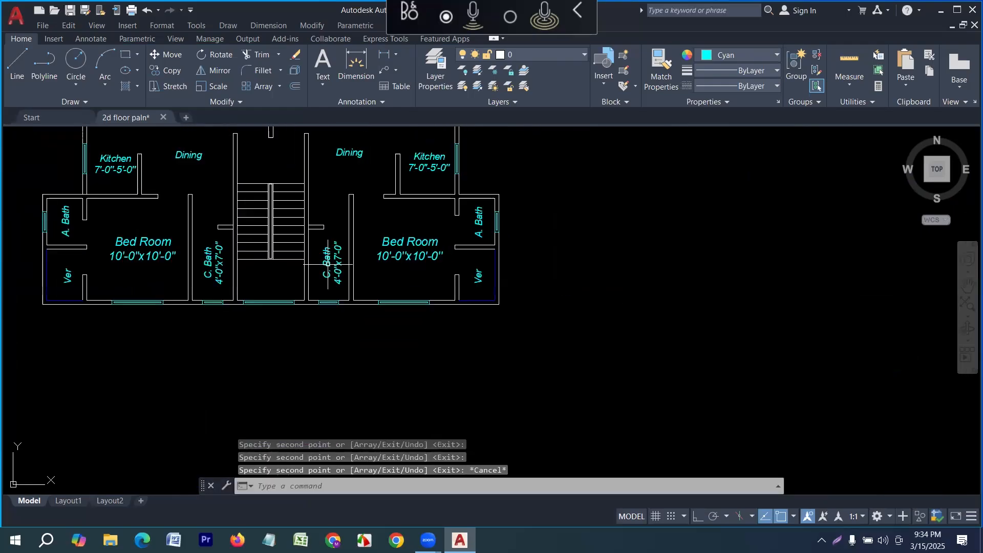
Copy the right-hand Dining label into the open space below the staircase, between the two common baths.
scroll(322, 234, "up", 5)
middle_click_drag(324, 226, 339, 325)
left_click(395, 253)
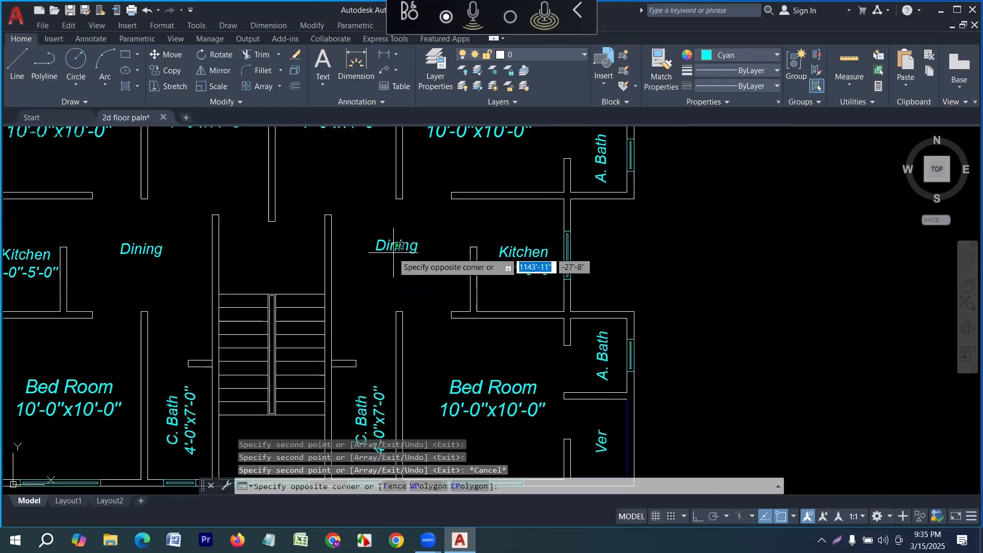
left_click(396, 241)
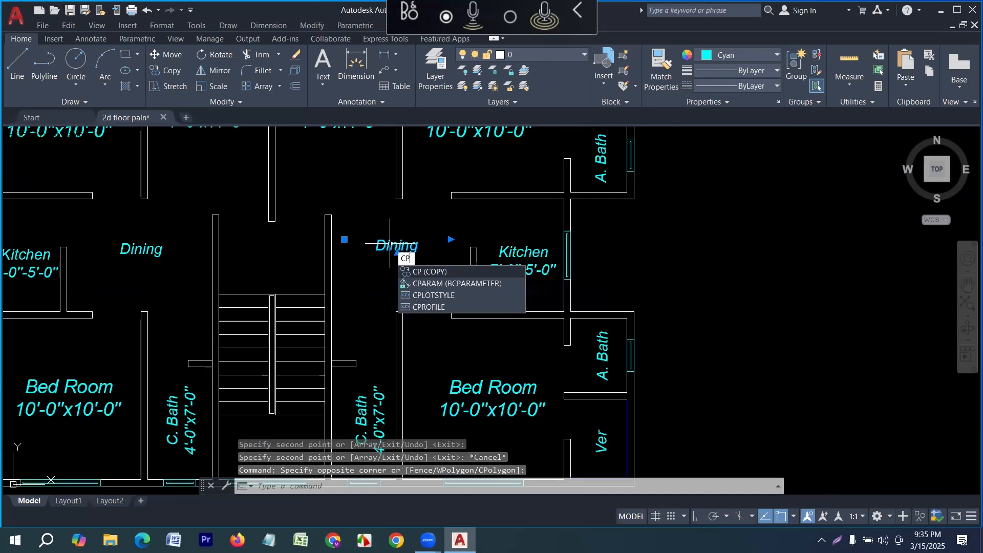
key("Return")
left_click(417, 227)
scroll(354, 215, "down", 4)
scroll(348, 256, "up", 10)
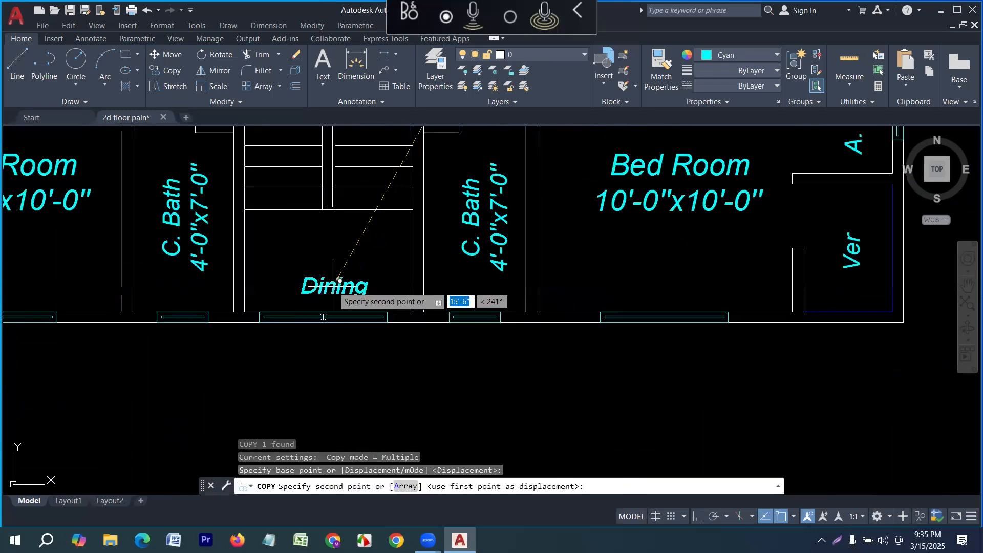
scroll(330, 228, "down", 7)
scroll(324, 215, "up", 5)
left_click(313, 251)
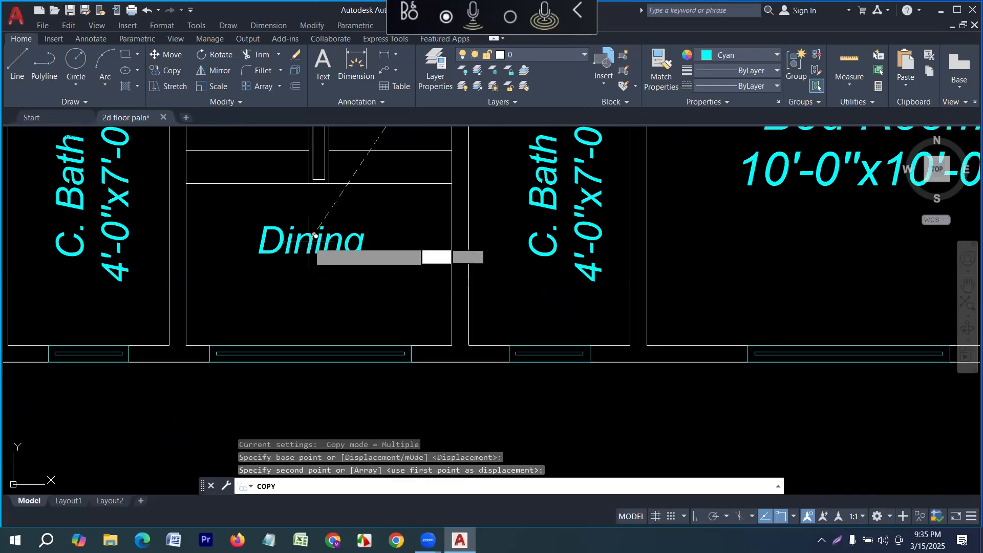
key("Escape")
Replace the text of the Dining copy below the staircase with "Stair" and a second line "16'-0"x7'-0"".
double_click(373, 244)
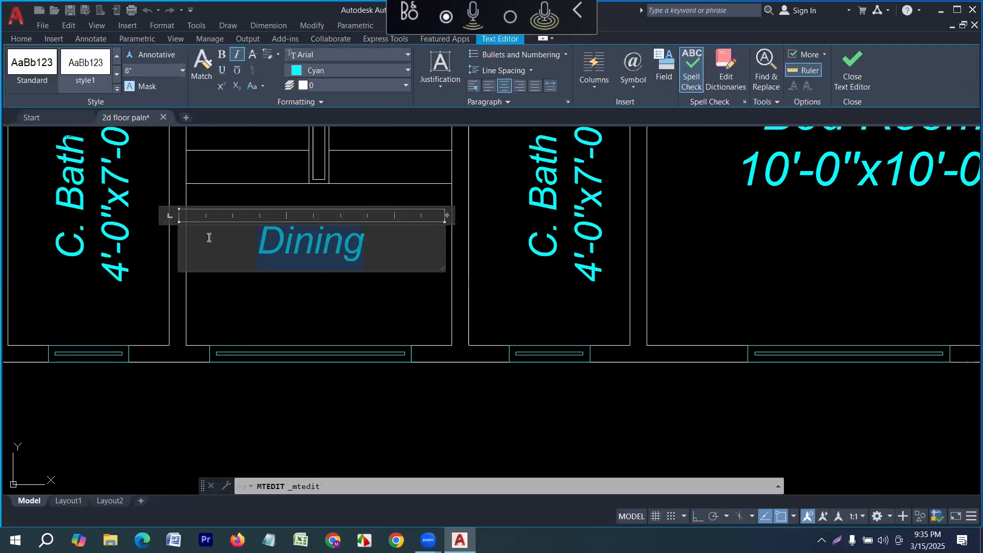
type("Stair")
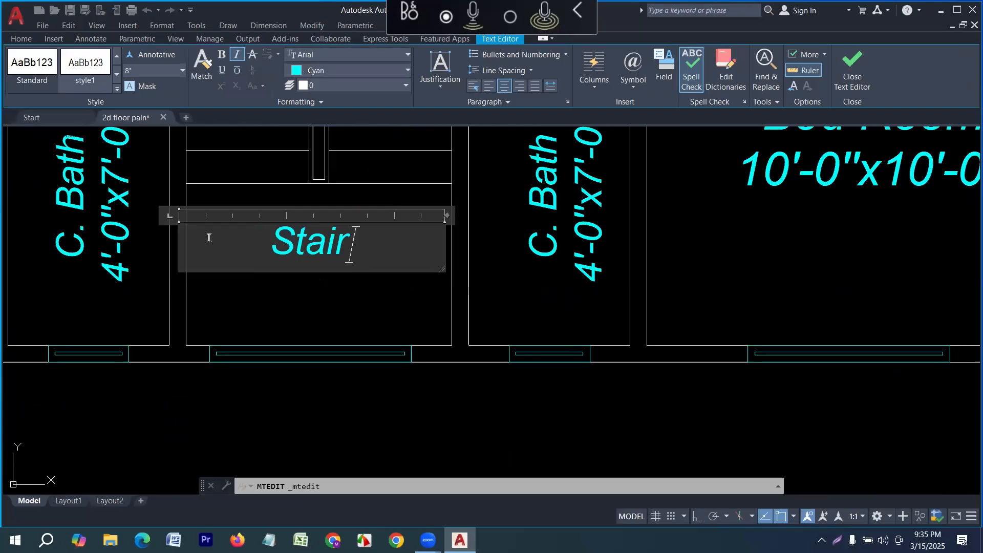
key("Return")
type("16'")
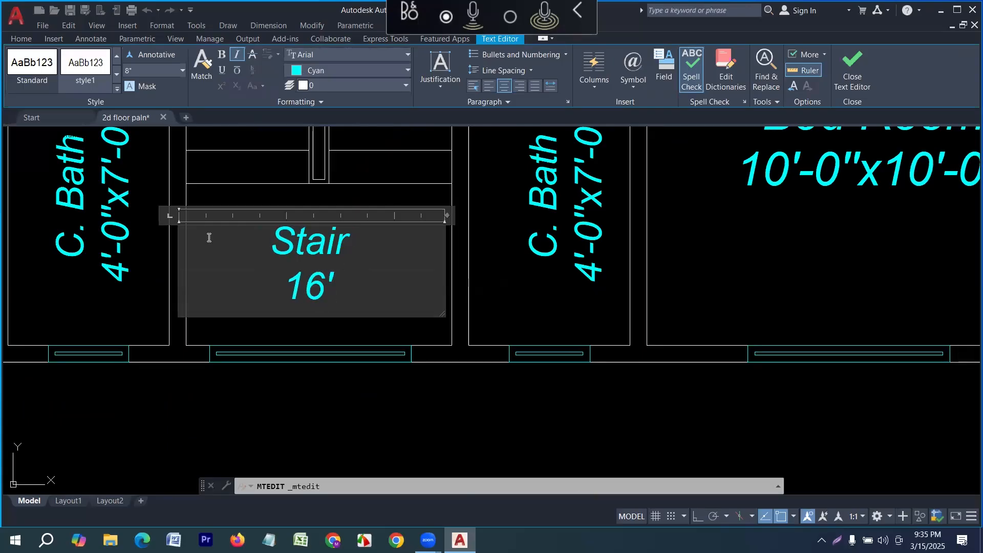
type("-0")
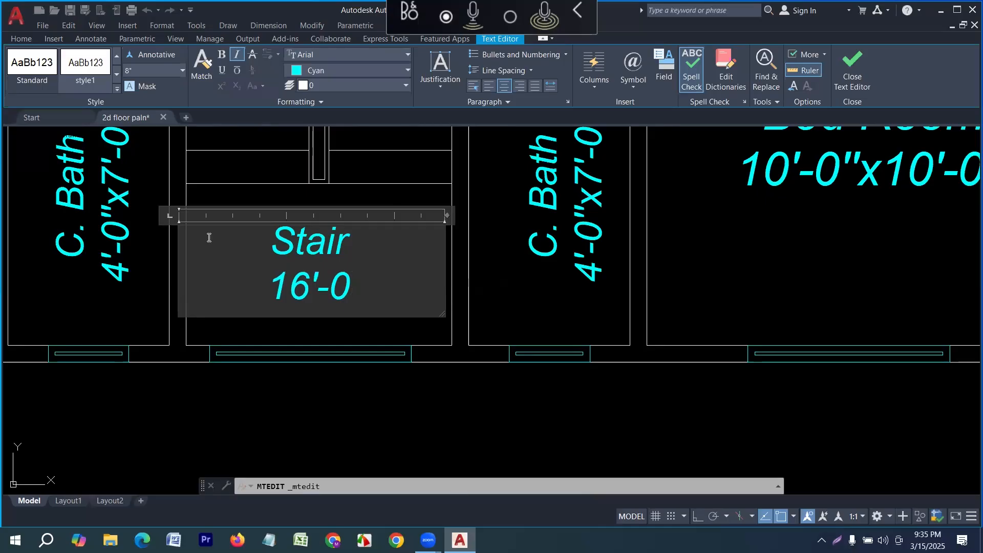
type(",,")
key("BackSpace")
key("BackSpace")
type("\"")
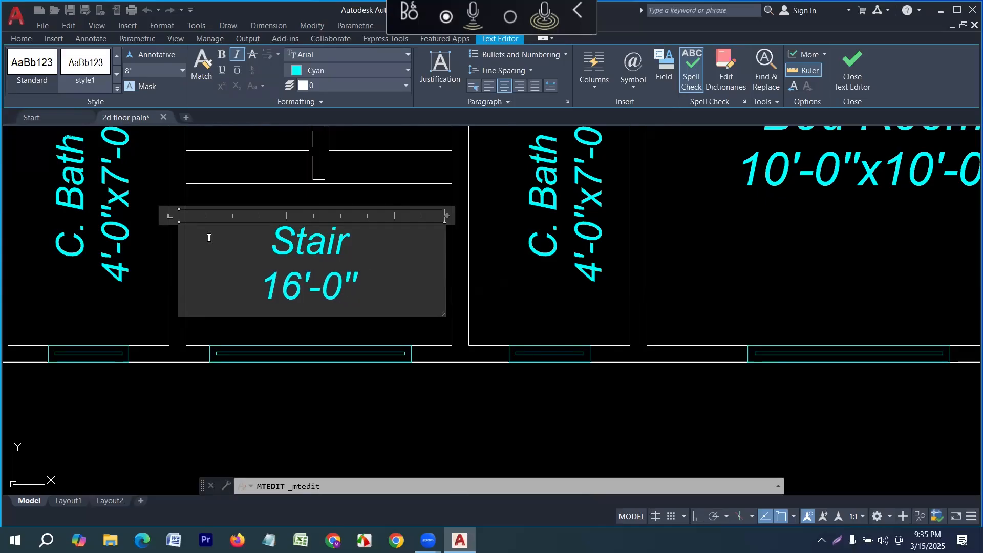
type("x7'-0")
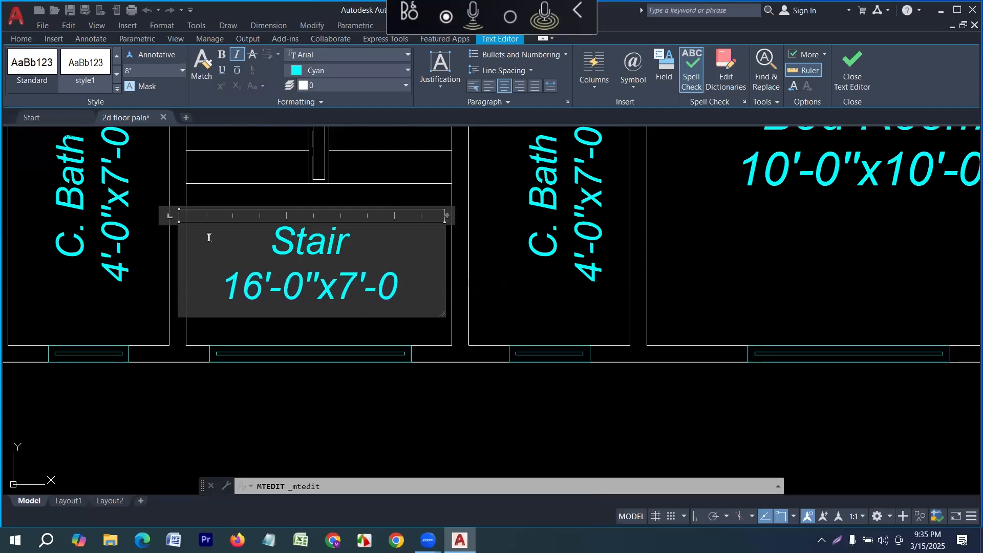
type("\"")
left_click(371, 361)
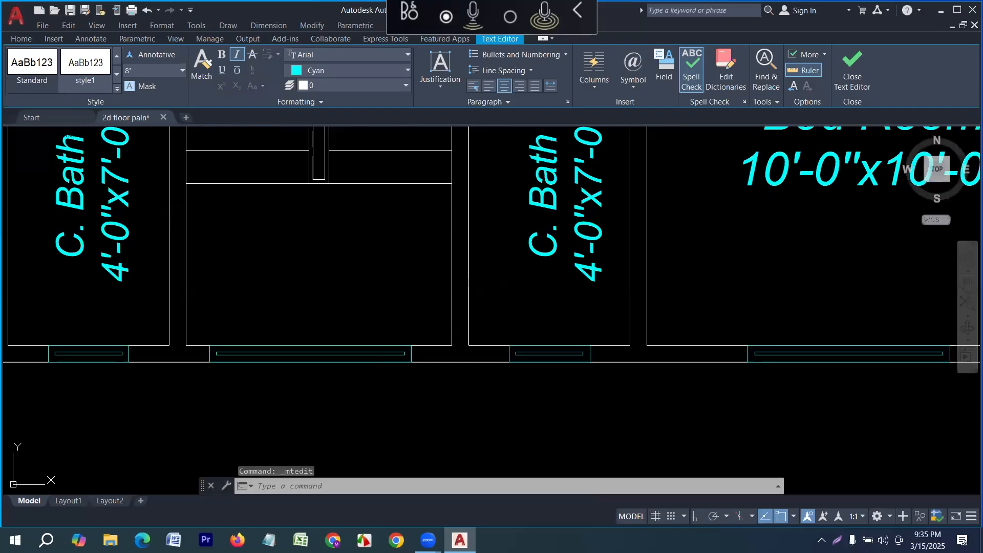
Review the room labels and dimensions across the whole floor plan for completeness.
scroll(372, 363, "down", 8)
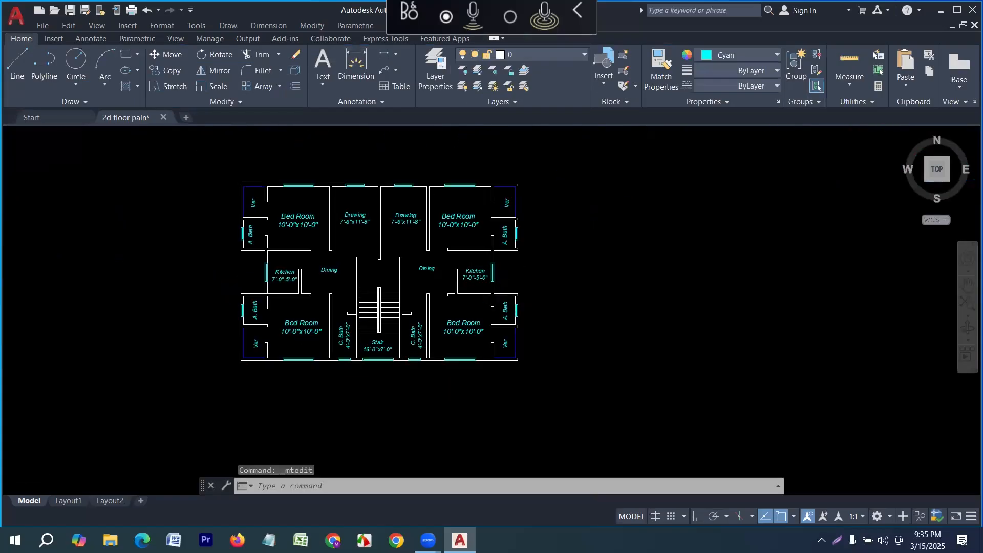
scroll(542, 211, "up", 2)
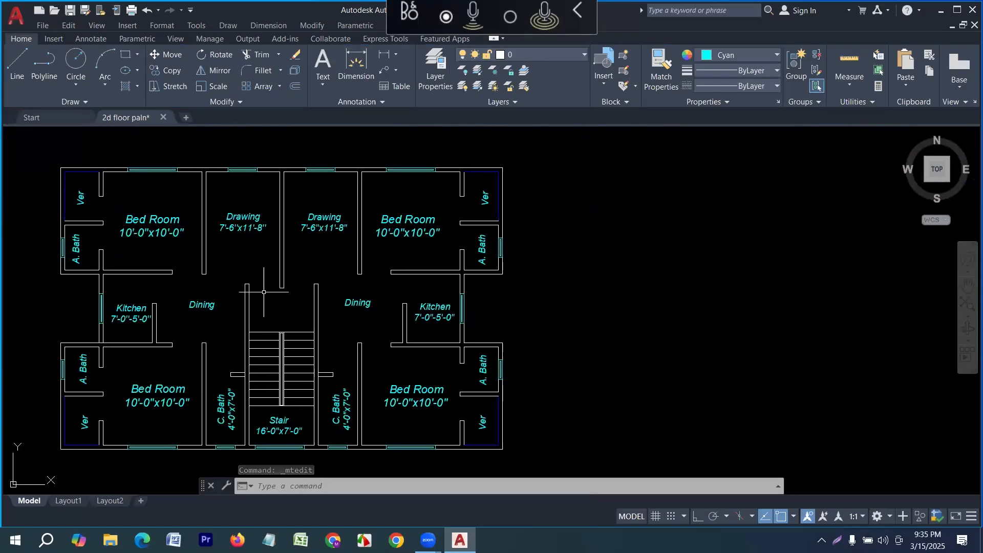
scroll(255, 283, "up", 2)
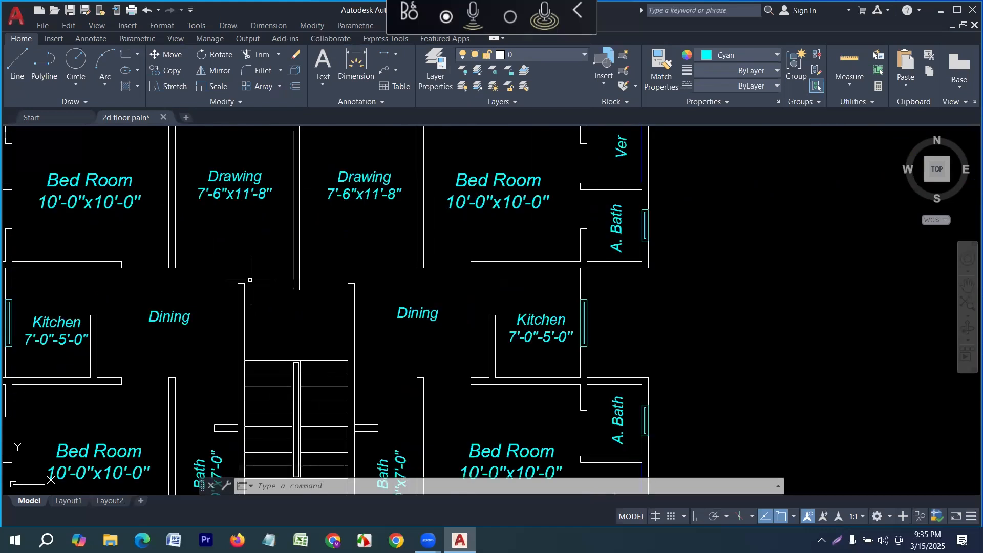
middle_click_drag(239, 224, 248, 266)
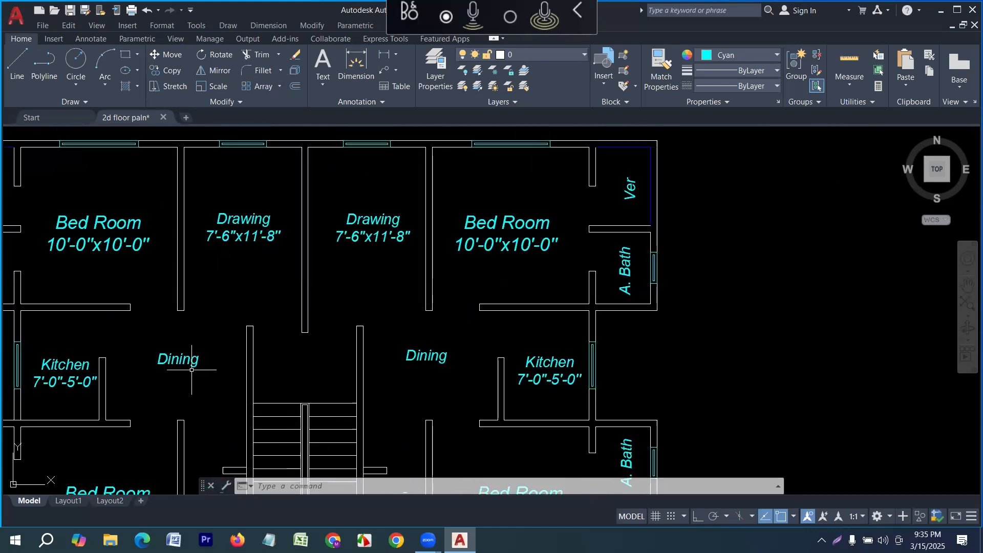
middle_click_drag(108, 271, 179, 282)
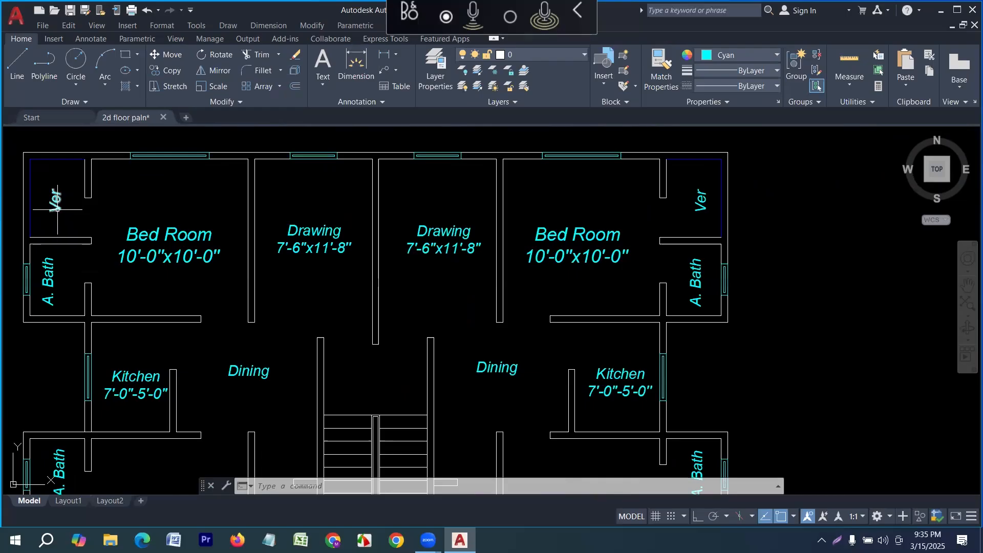
scroll(90, 251, "down", 5)
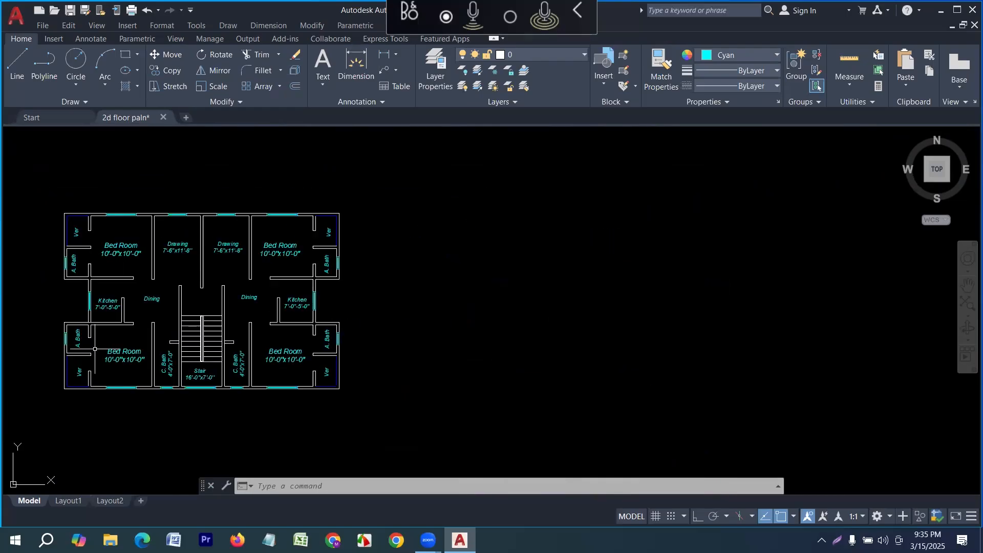
scroll(115, 323, "up", 5)
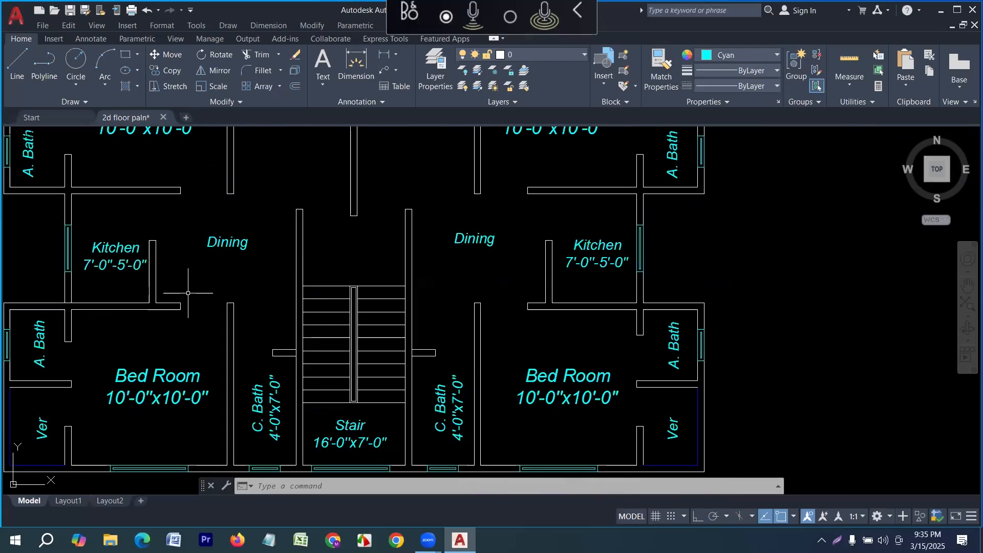
scroll(187, 362, "down", 3)
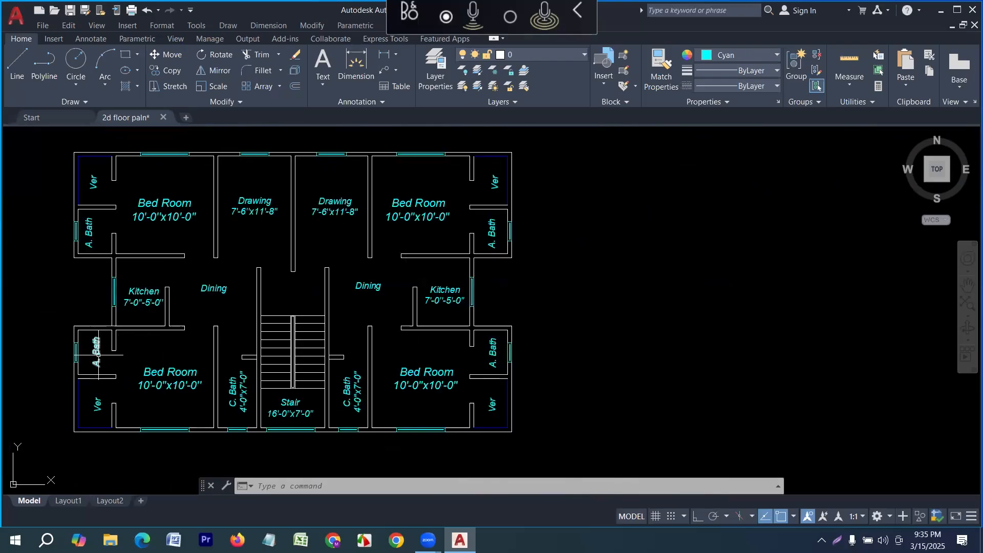
scroll(290, 413, "up", 2)
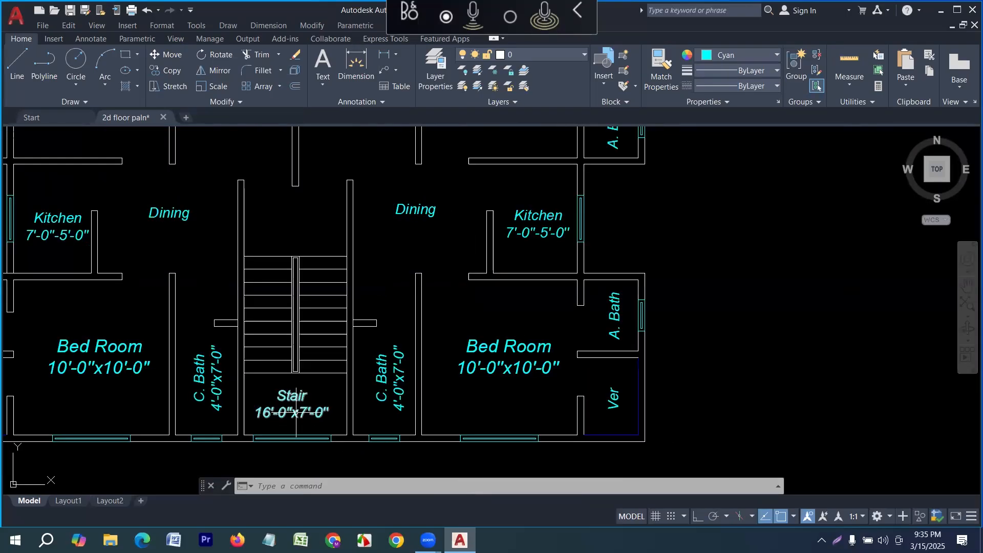
scroll(283, 365, "down", 2)
middle_click_drag(343, 236, 336, 270)
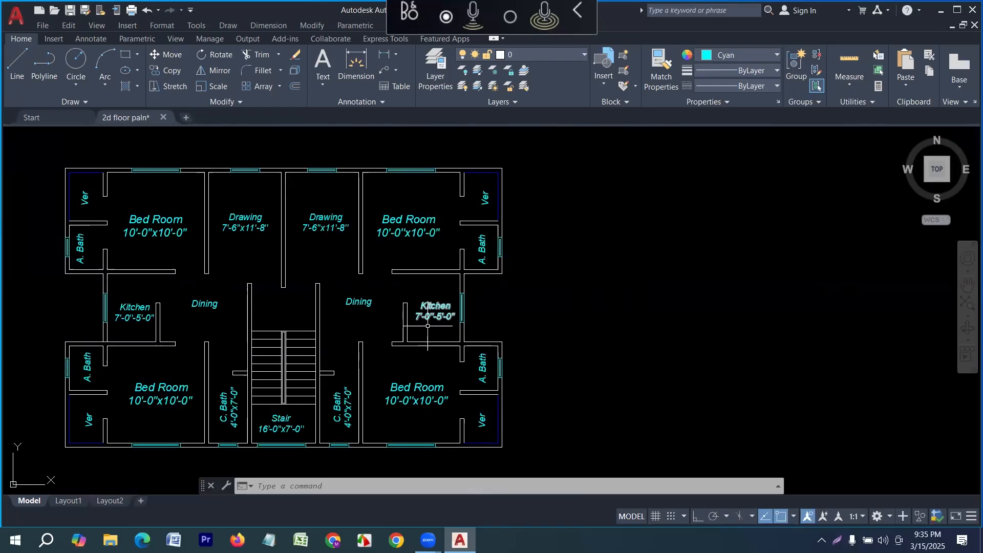
middle_click_drag(455, 395, 444, 368)
scroll(490, 344, "up", 2)
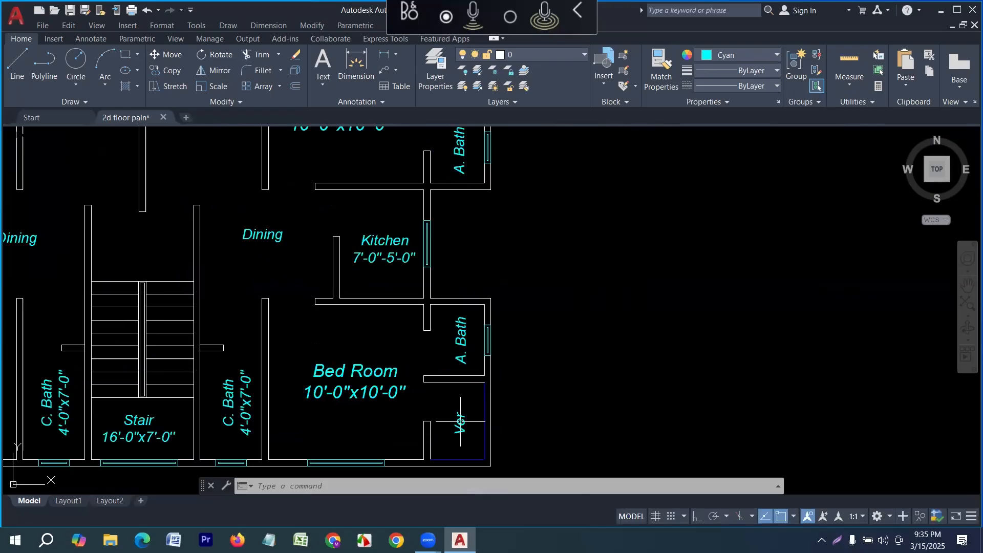
scroll(398, 381, "down", 4)
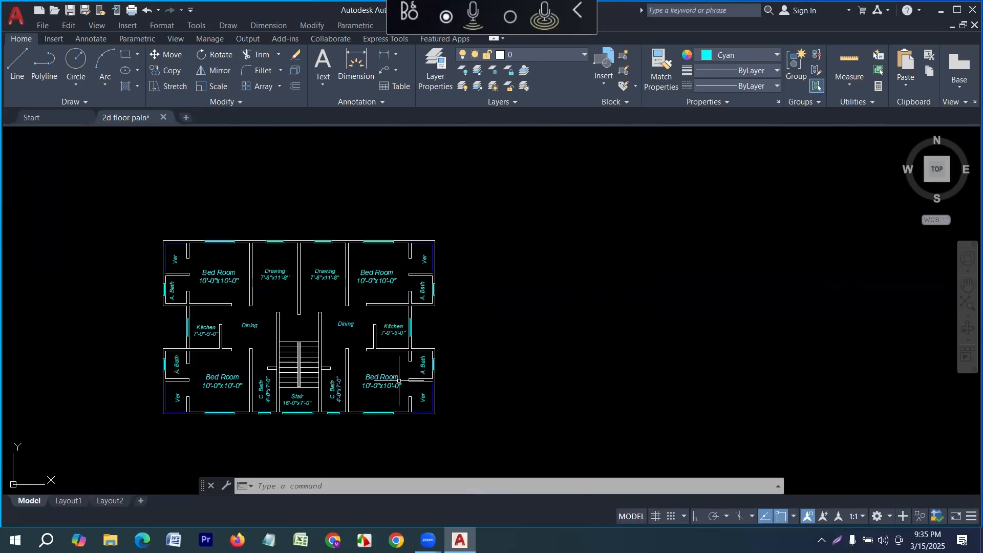
middle_click_drag(279, 356, 314, 349)
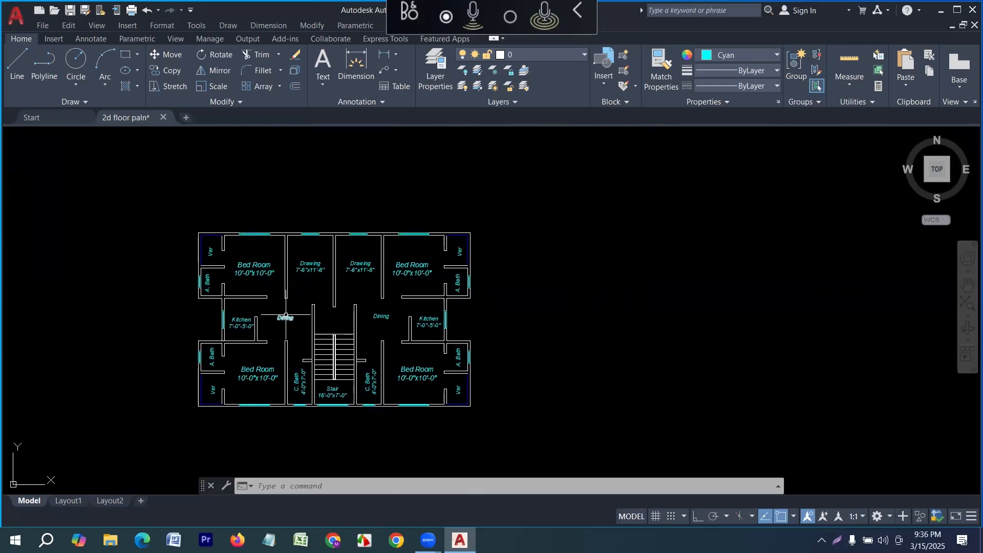
scroll(275, 327, "up", 2)
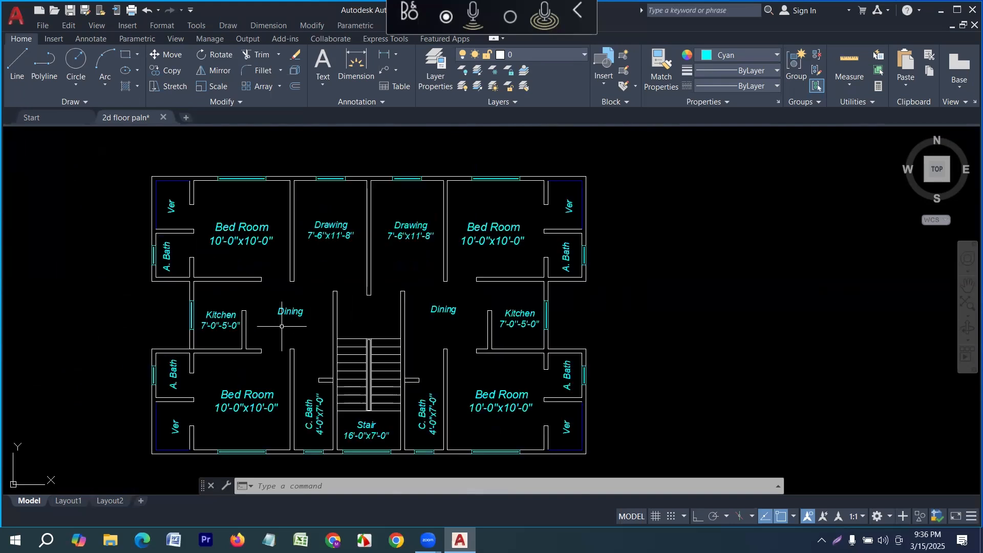